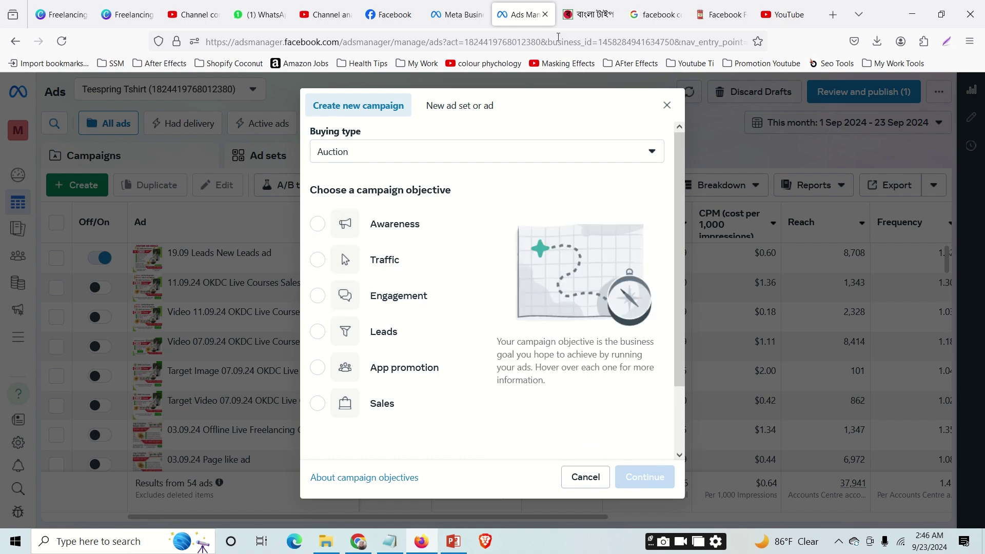
Open a separate Ads Manager page through the Facebook Page's Meta Business Suite tools, and close it.
left_click(390, 15)
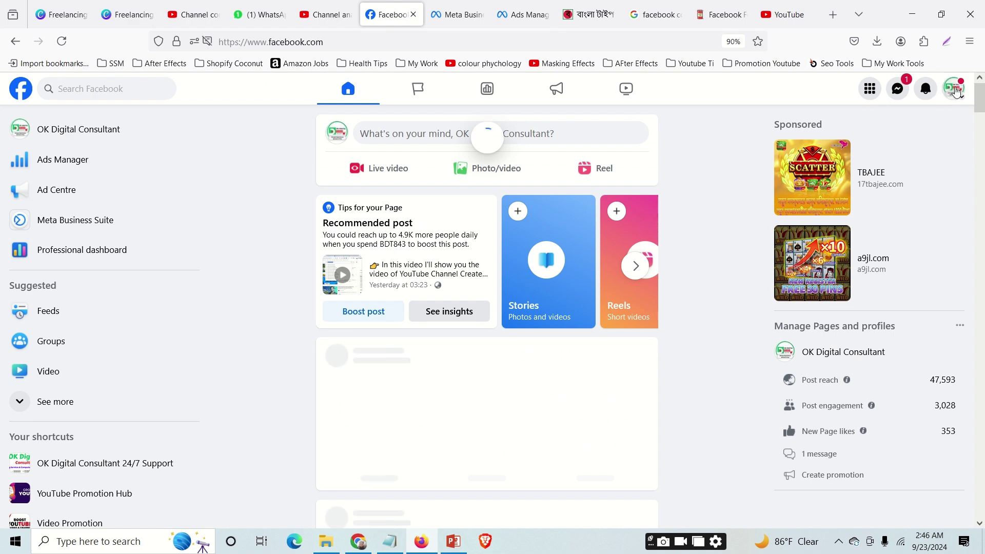
left_click(956, 91)
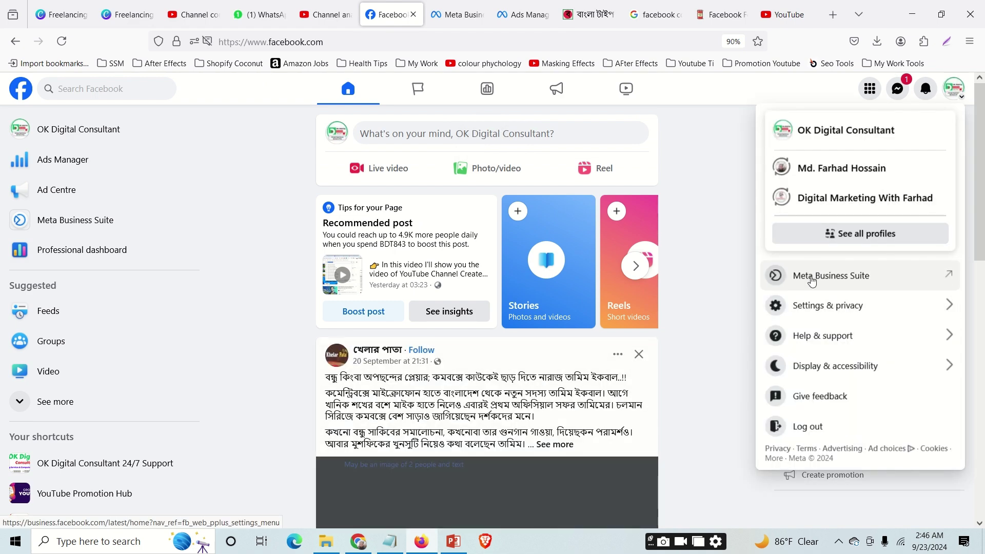
left_click(811, 278)
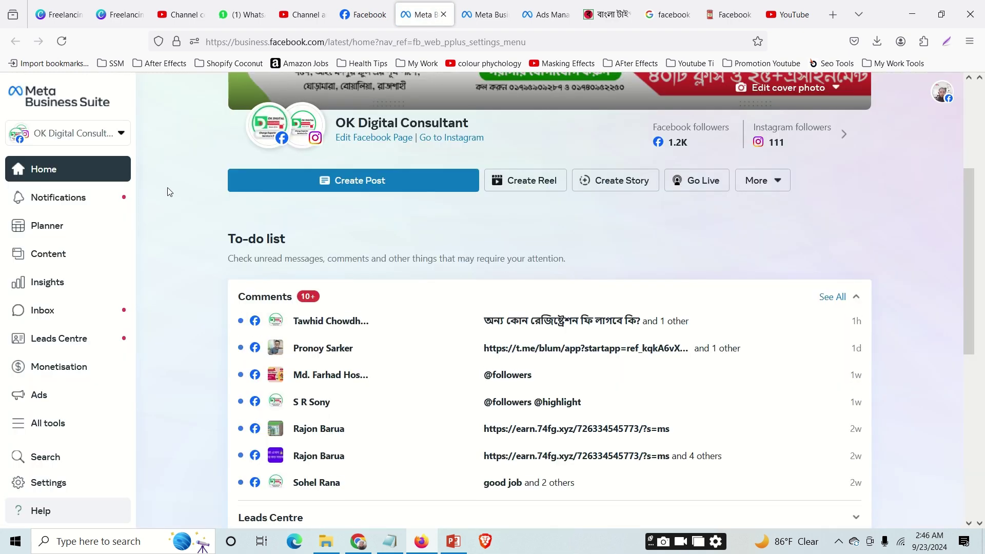
left_click(20, 431)
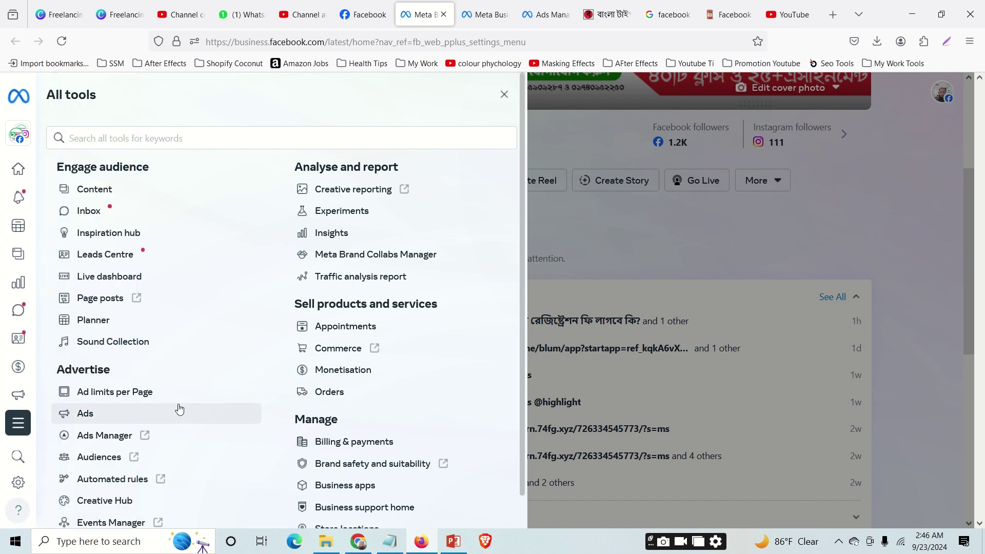
left_click(81, 440)
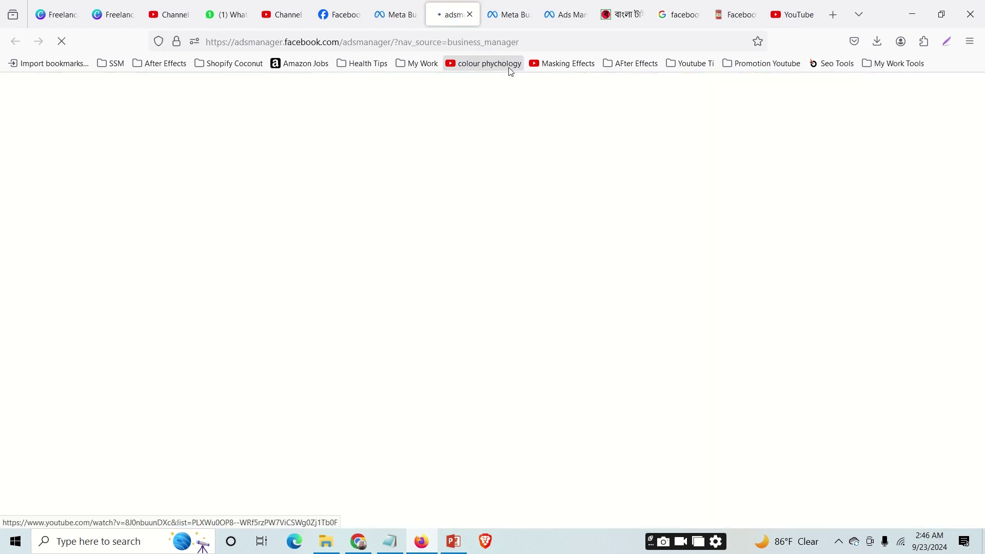
left_click(470, 14)
Return to the already open Ads Manager, dismiss the new-campaign dialog and view the available ad accounts.
left_click(508, 14)
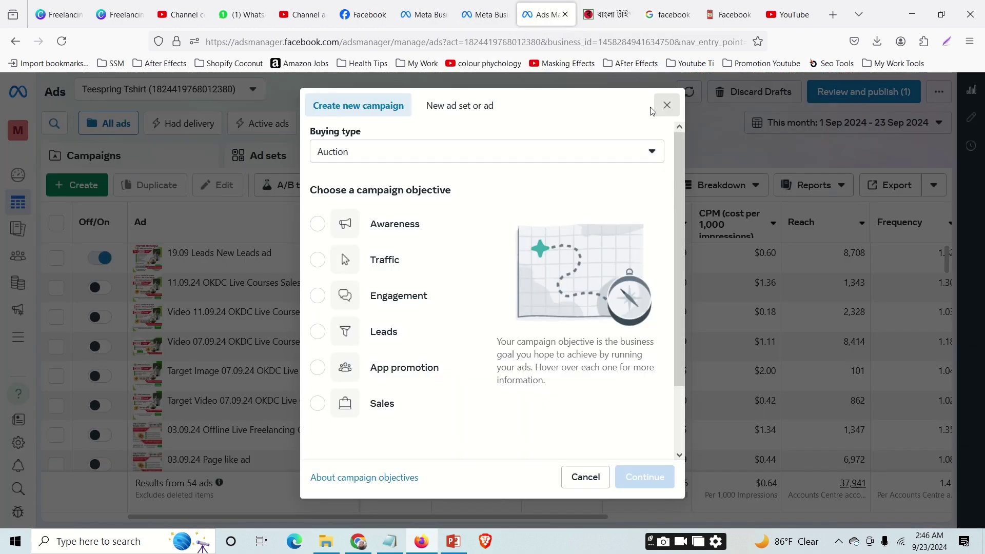
left_click(666, 106)
left_click(253, 90)
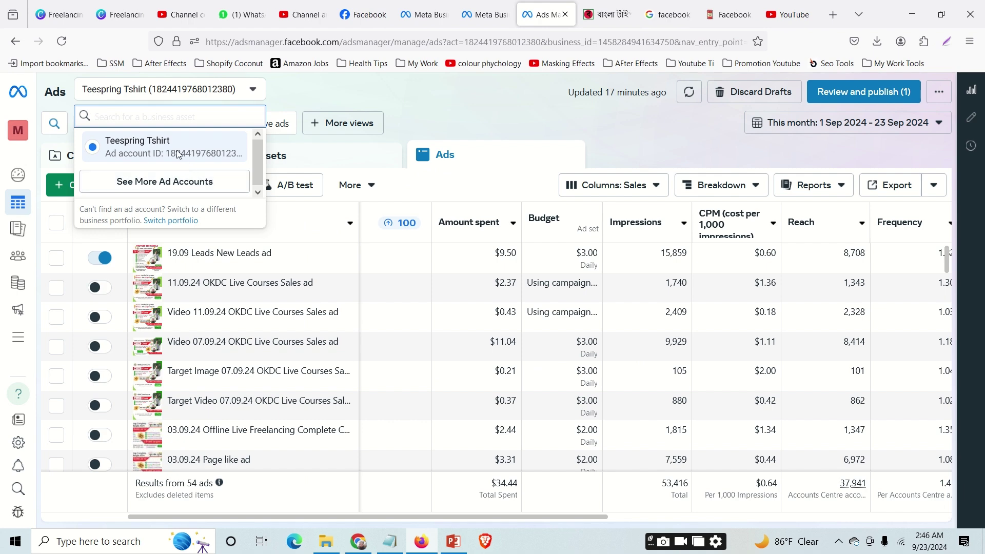
left_click(424, 95)
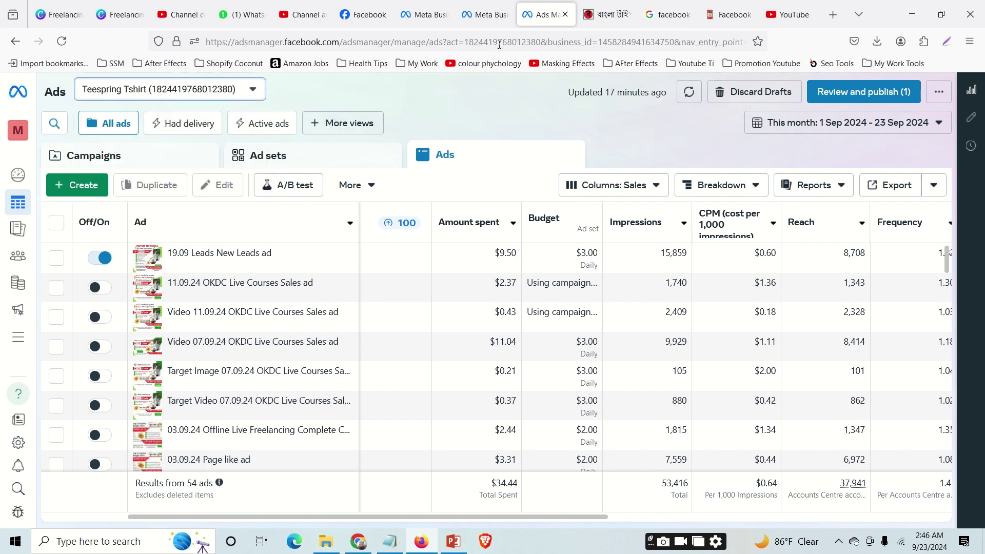
Create a new auction campaign with the Leads objective, using the Manual leads campaign setup.
left_click(77, 185)
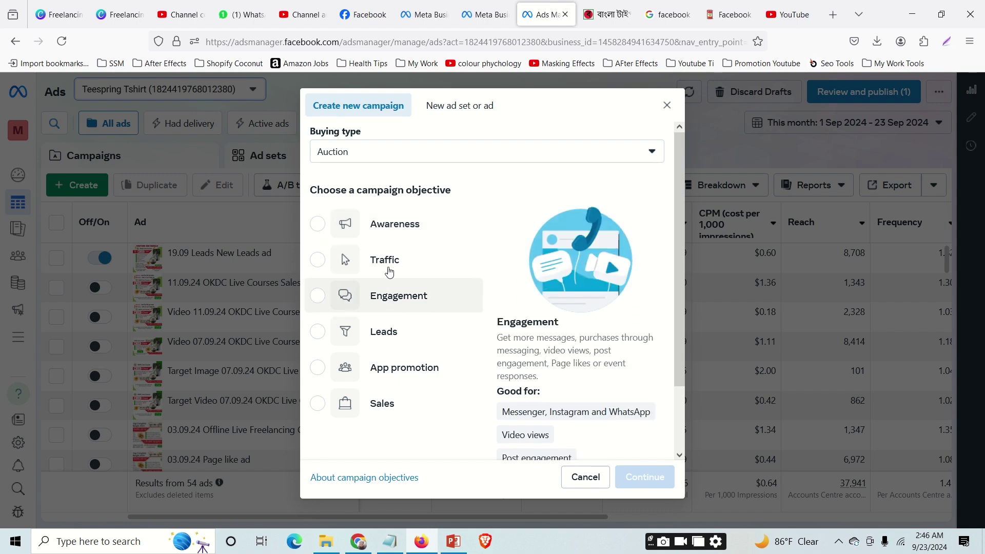
mouse_move(441, 295)
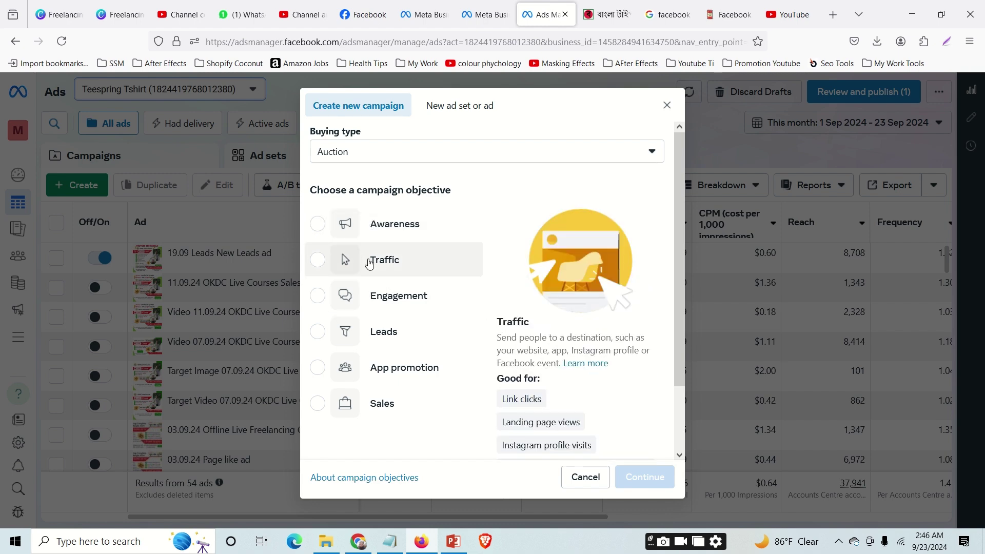
mouse_move(345, 304)
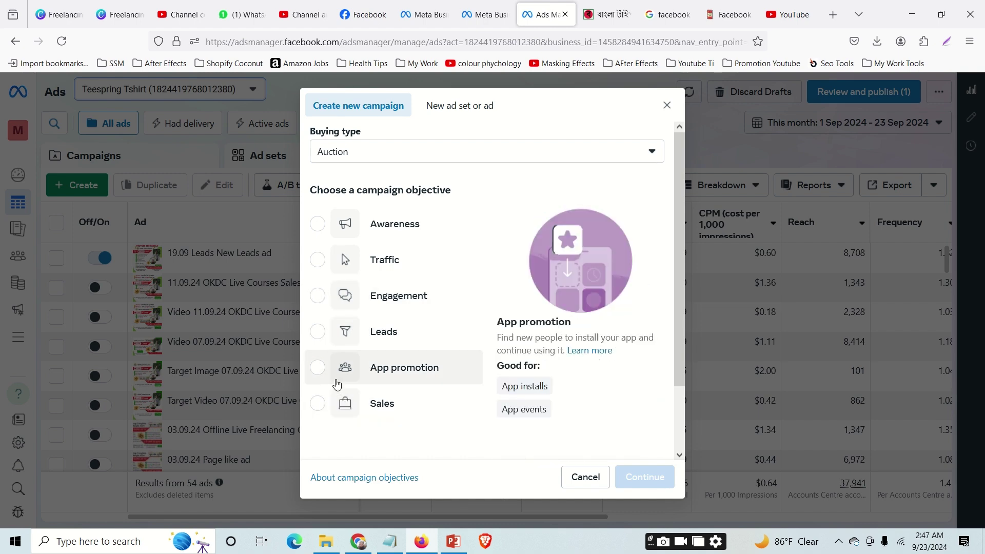
left_click(318, 333)
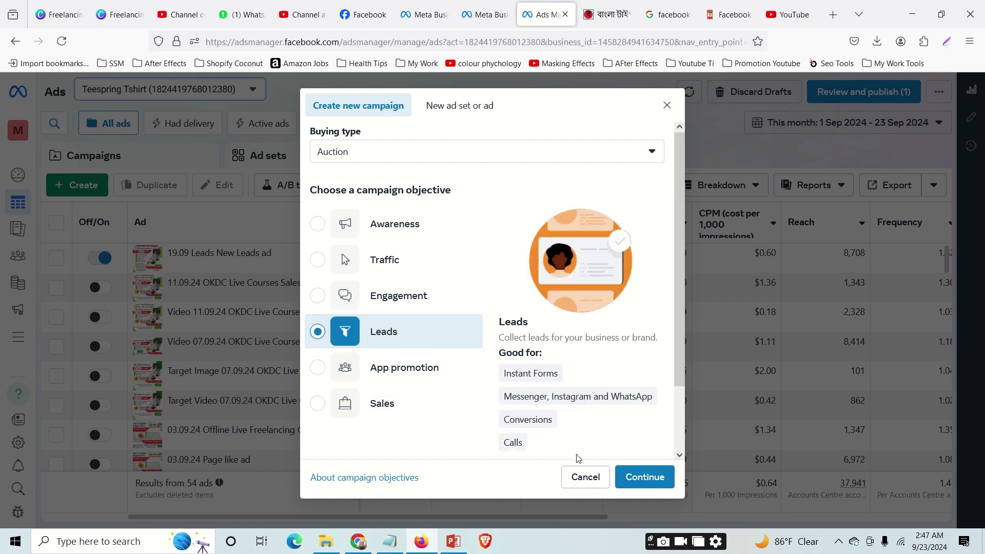
left_click(640, 477)
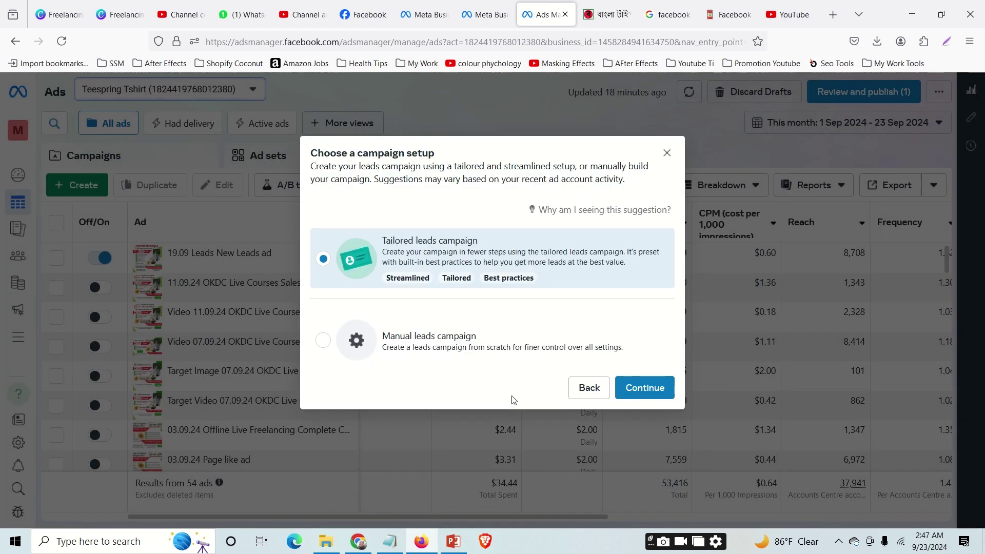
left_click(417, 353)
left_click(637, 387)
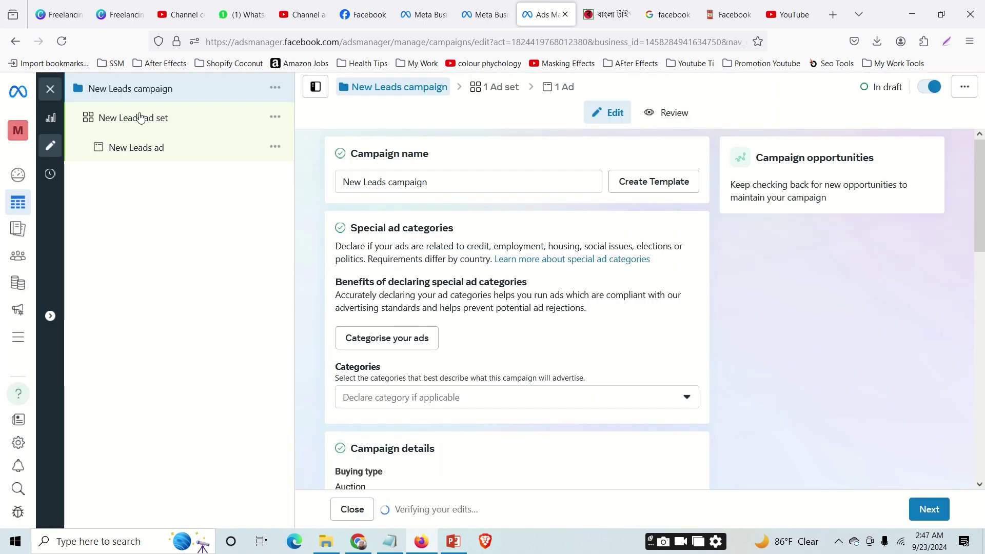
Rename the campaign as "23.09.24 New Leads campaign".
left_click(346, 181)
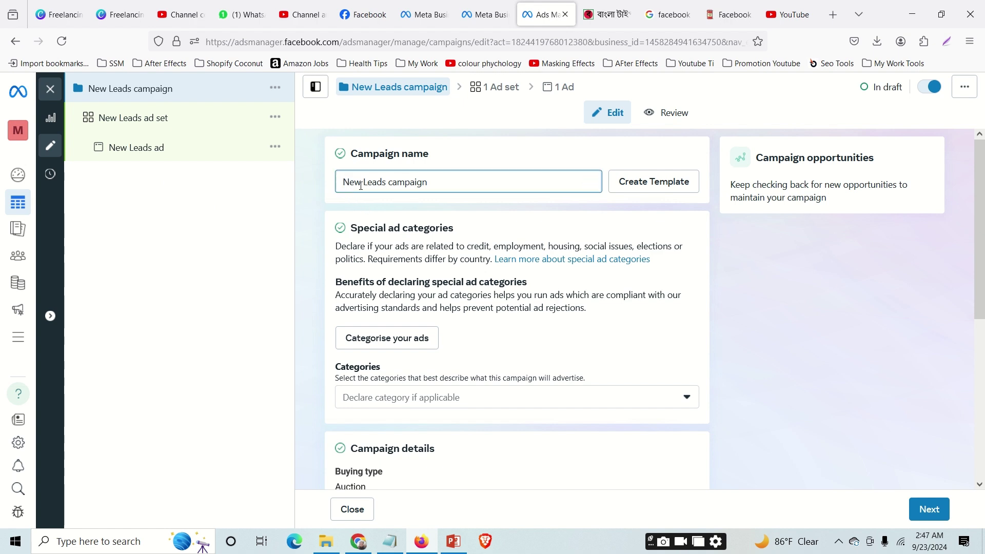
type("23")
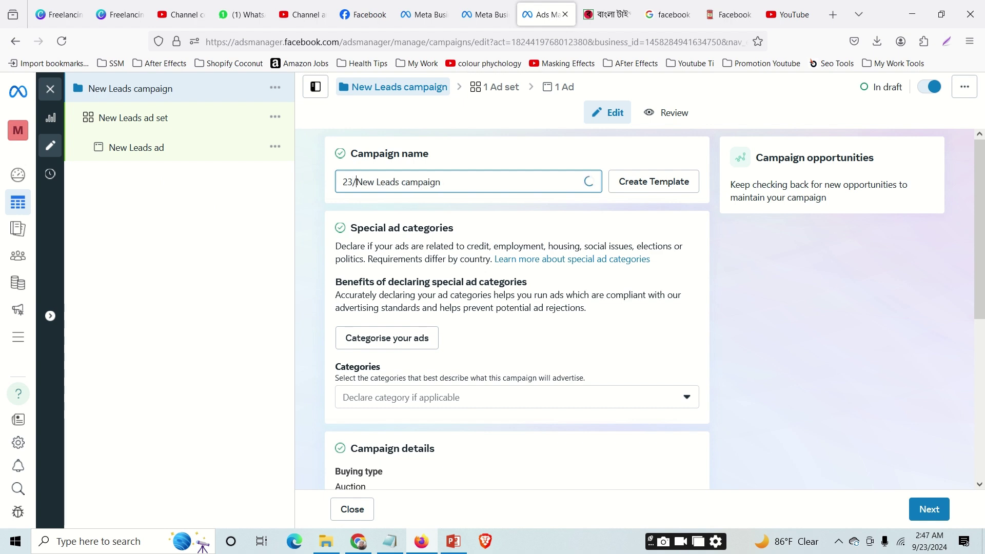
type(".09.2")
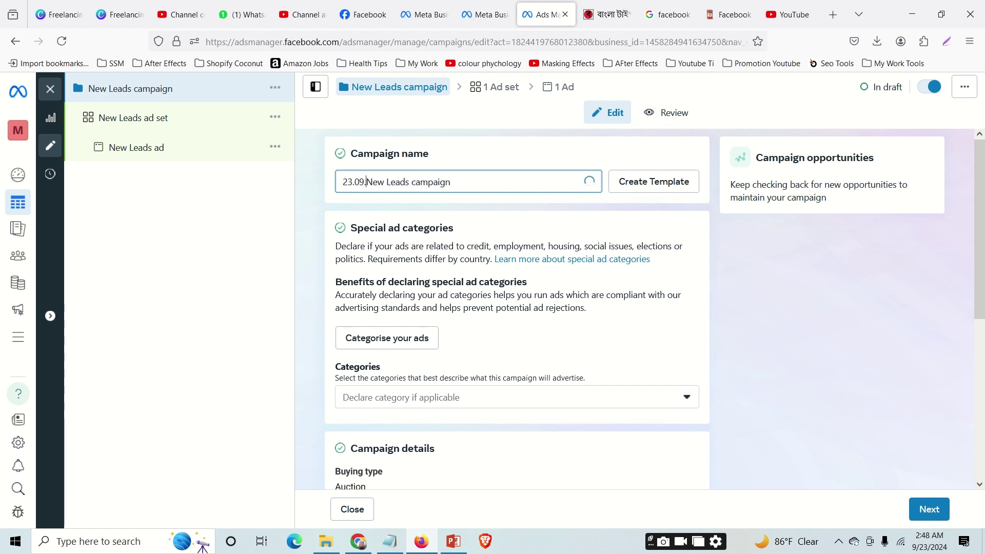
type("4")
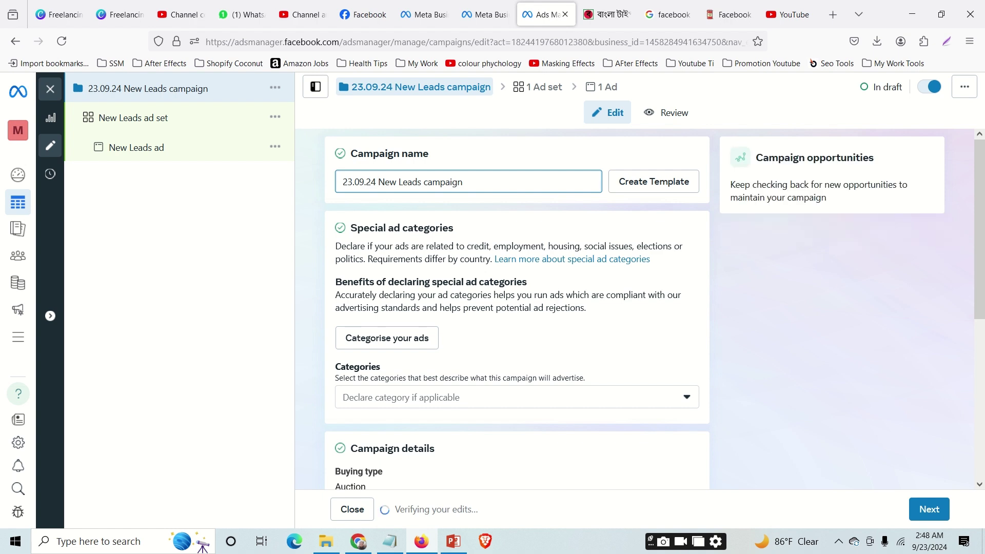
left_click_drag(378, 181, 396, 181)
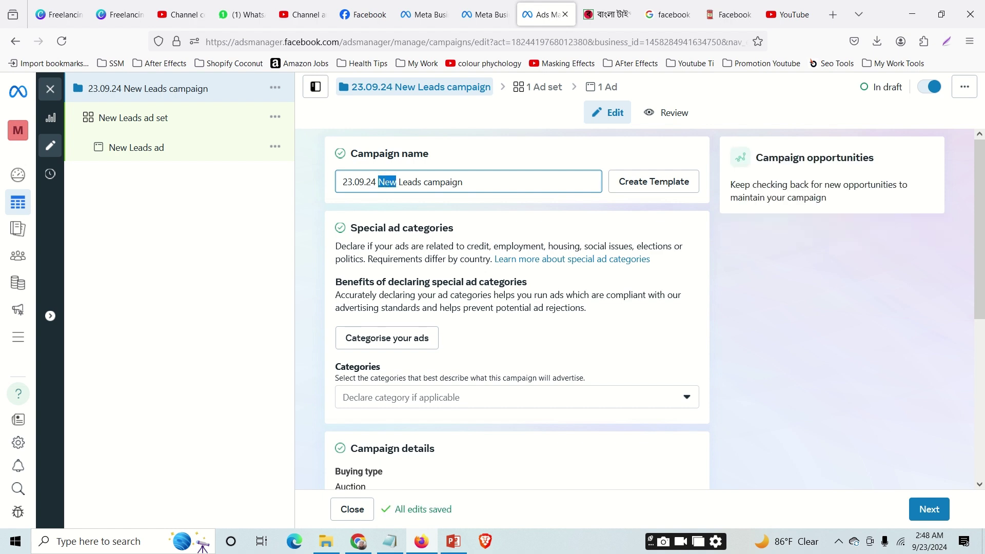
left_click(697, 296)
Examine the campaign's special ad categories, campaign details, Advantage campaign budget and A/B test settings.
scroll(627, 333, "down", 2)
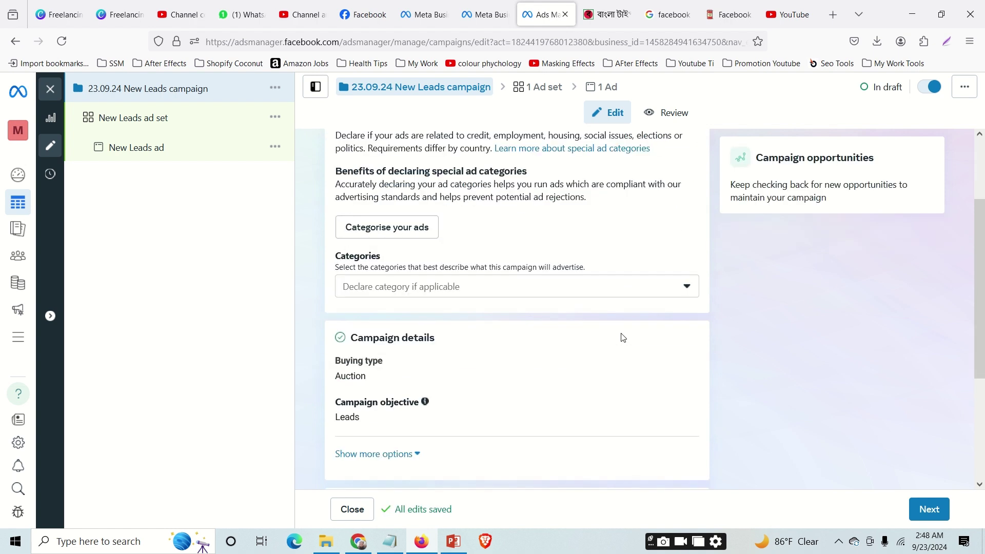
scroll(619, 331, "down", 1)
scroll(523, 259, "down", 2)
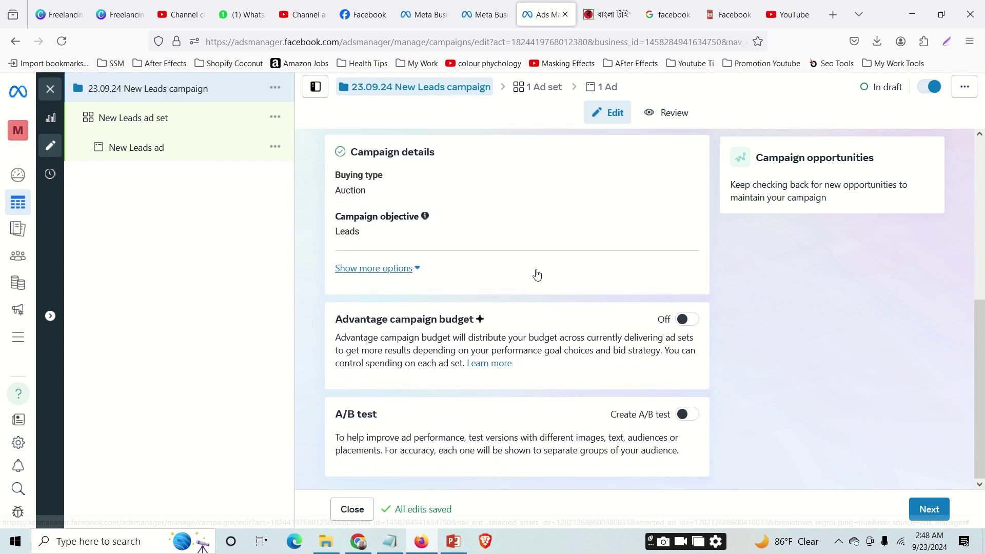
scroll(538, 380, "up", 5)
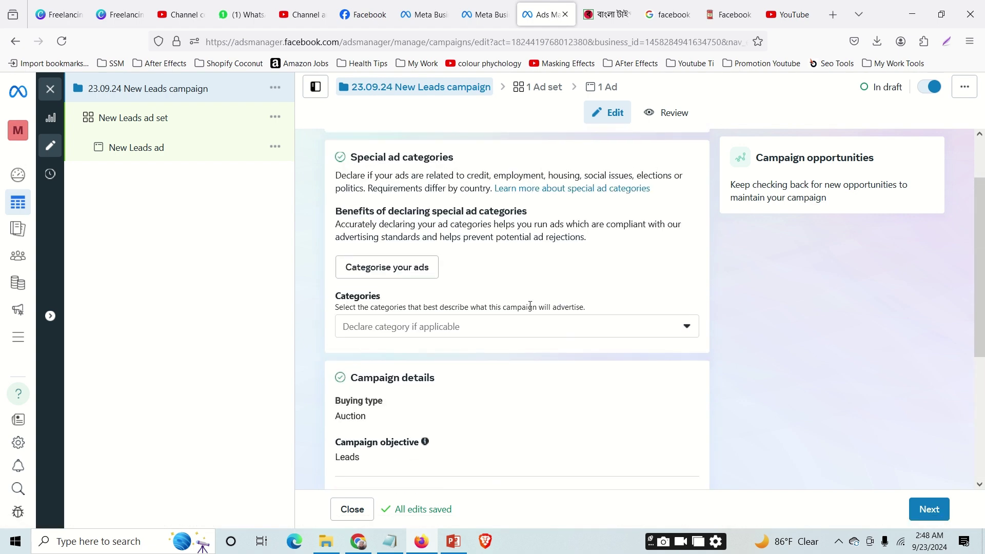
left_click(131, 118)
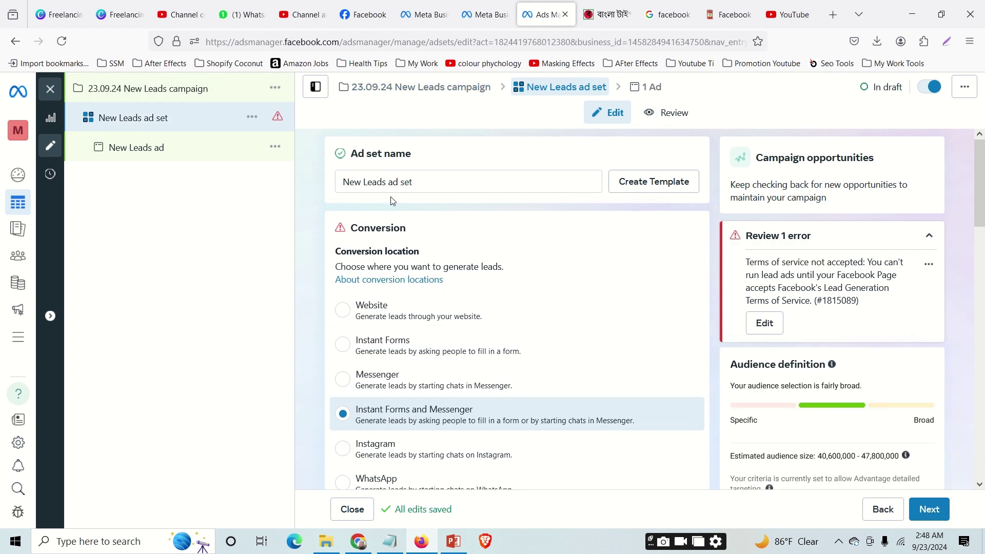
left_click(347, 180)
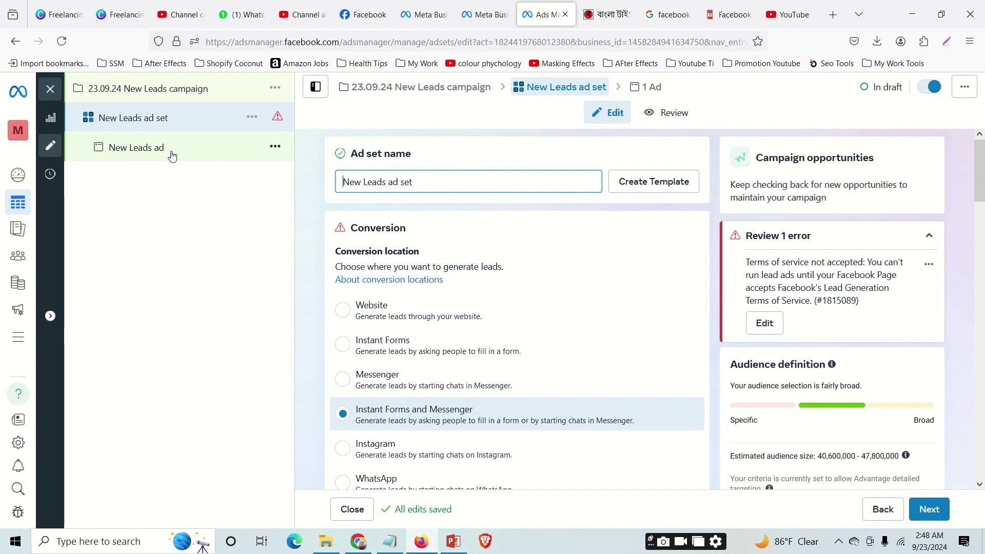
left_click(181, 97)
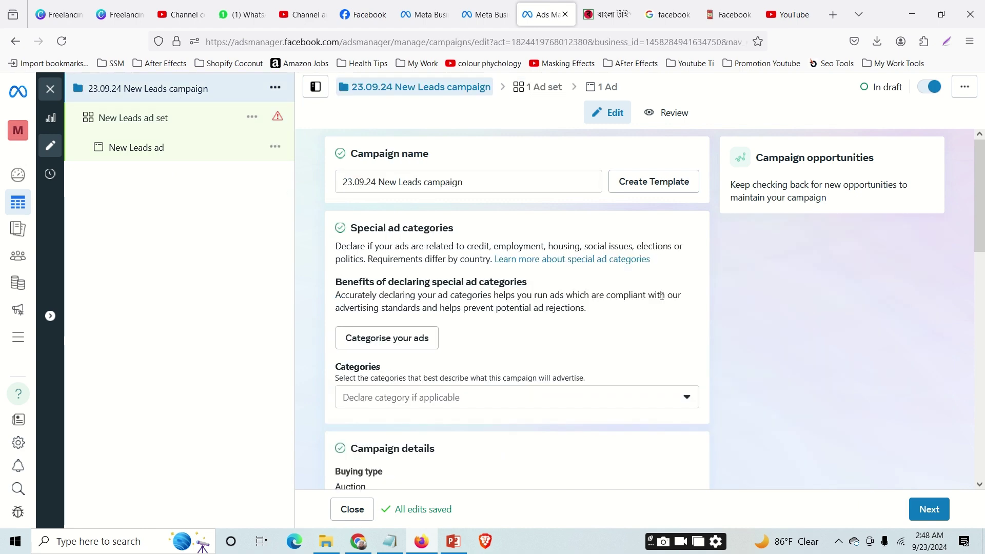
scroll(638, 344, "down", 6)
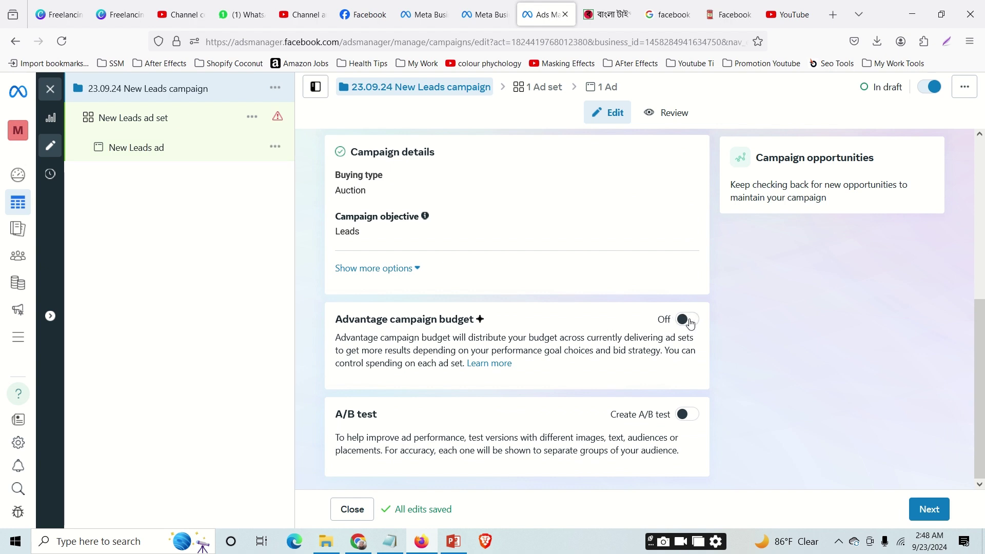
Rename the ad set as "23.09.24 New Leads ad set" and set its conversion location to Instant Forms.
left_click(194, 132)
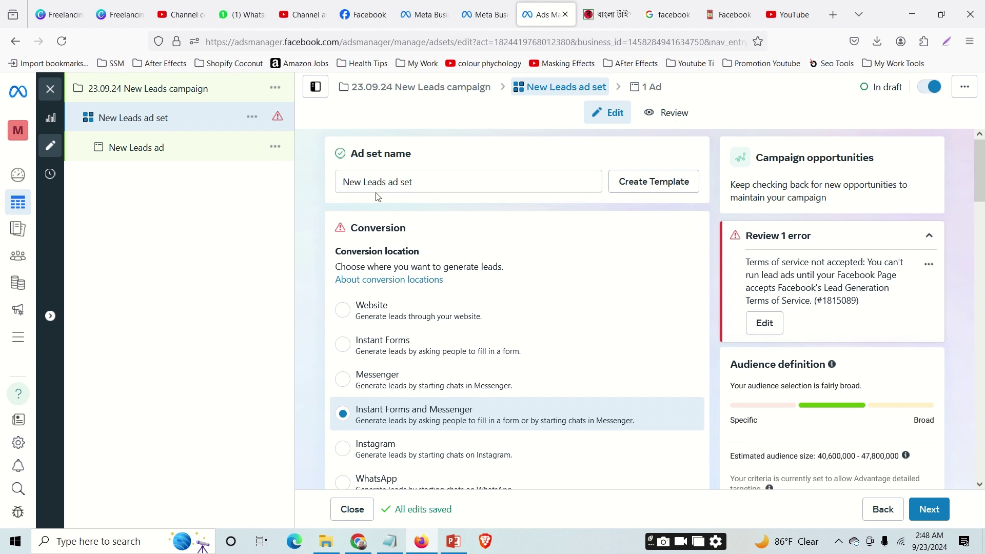
left_click(345, 182)
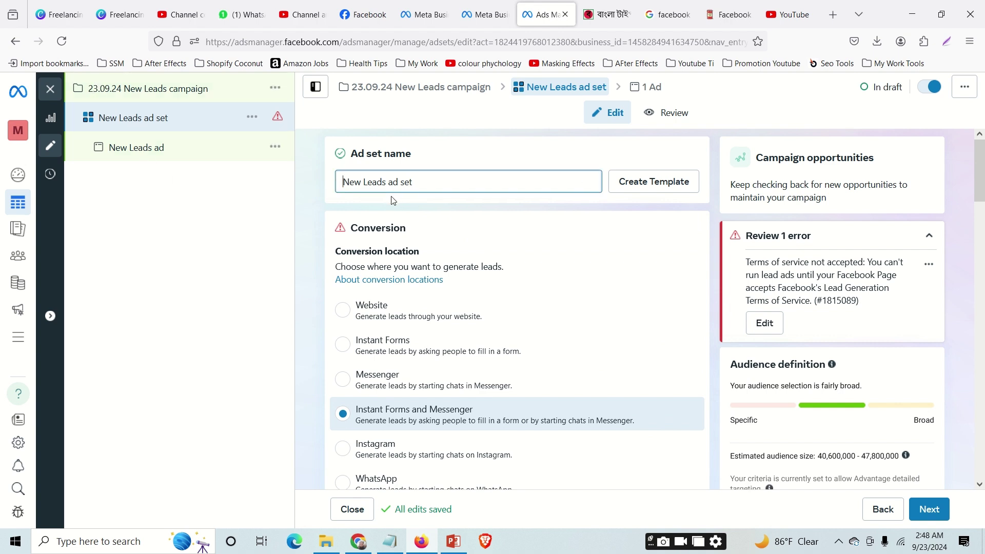
type("23.09.24")
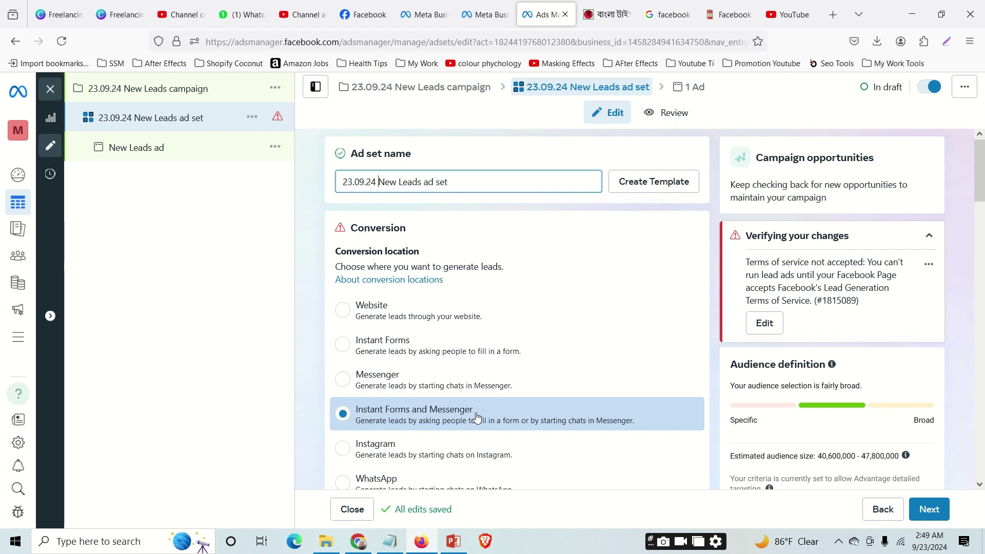
left_click(343, 347)
left_click(416, 352)
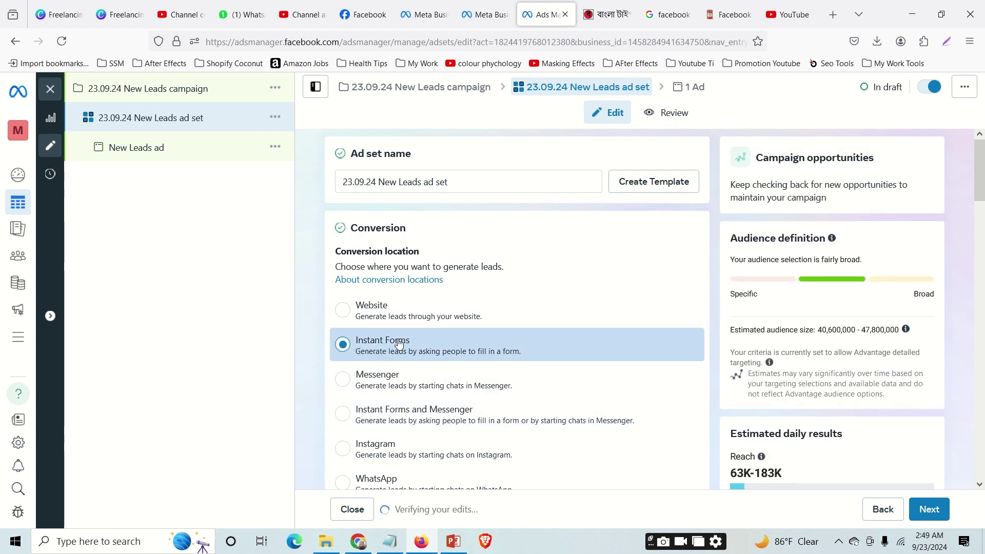
Look through the Facebook Pages that can be chosen for the lead ad set.
scroll(590, 345, "down", 3)
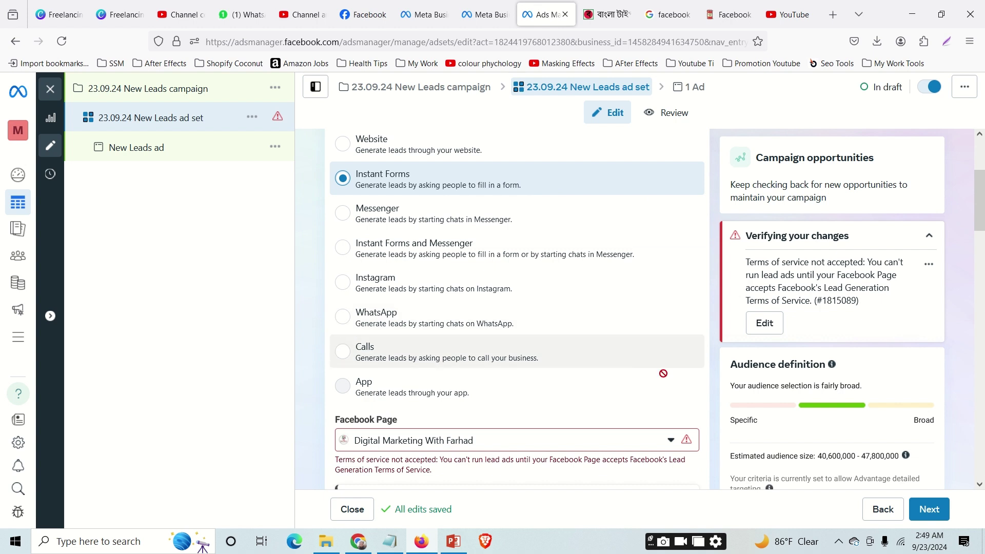
scroll(513, 329, "down", 2)
left_click(496, 333)
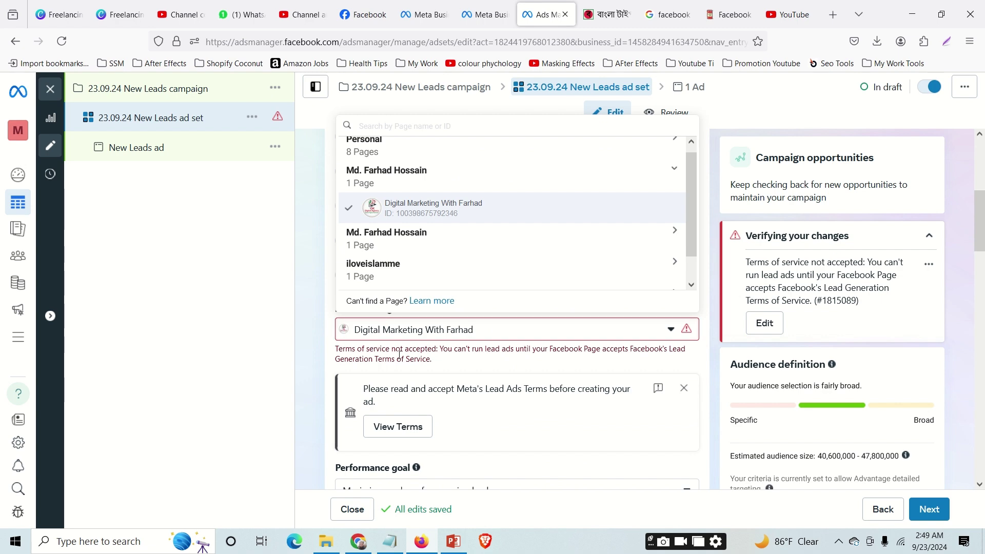
left_click(668, 332)
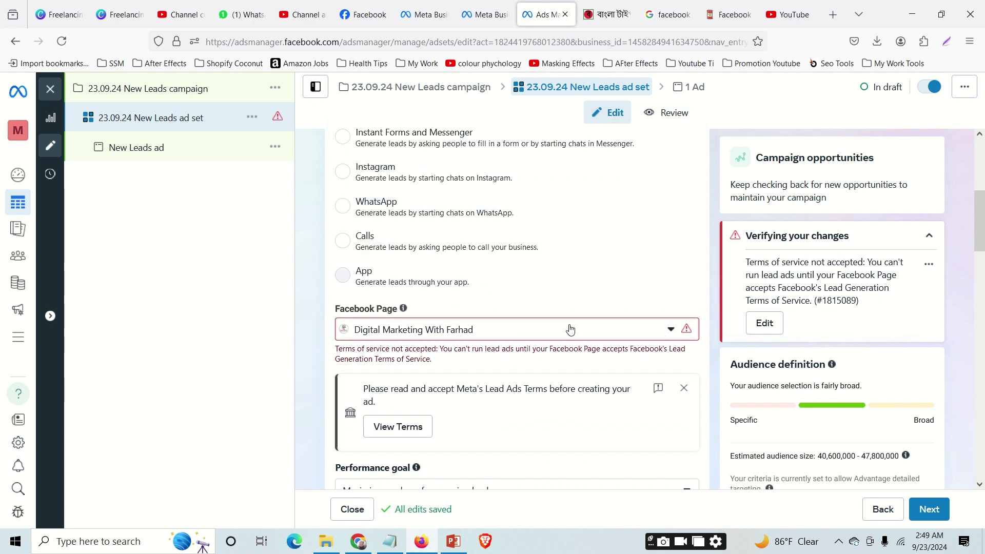
scroll(572, 317, "up", 3)
scroll(572, 317, "down", 3)
left_click(634, 328)
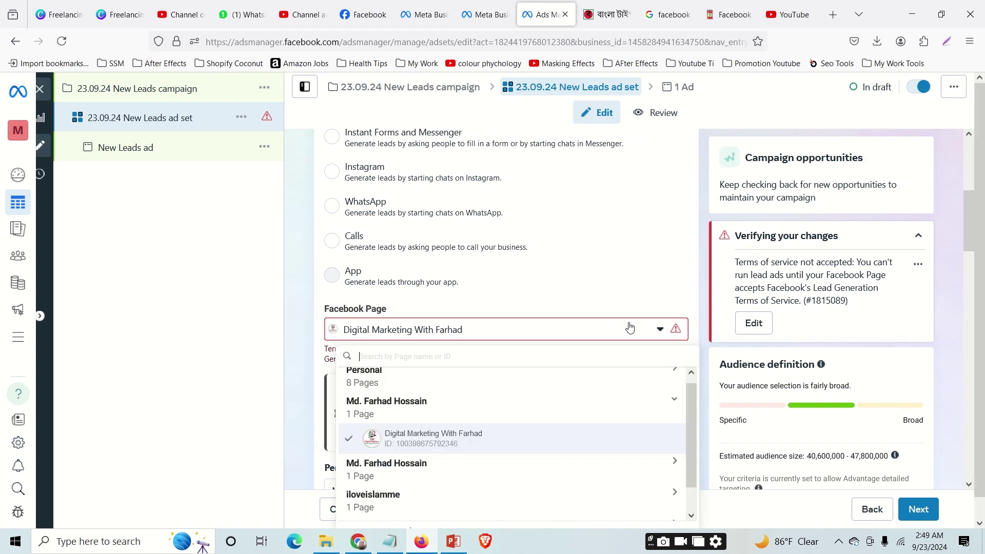
left_click(523, 336)
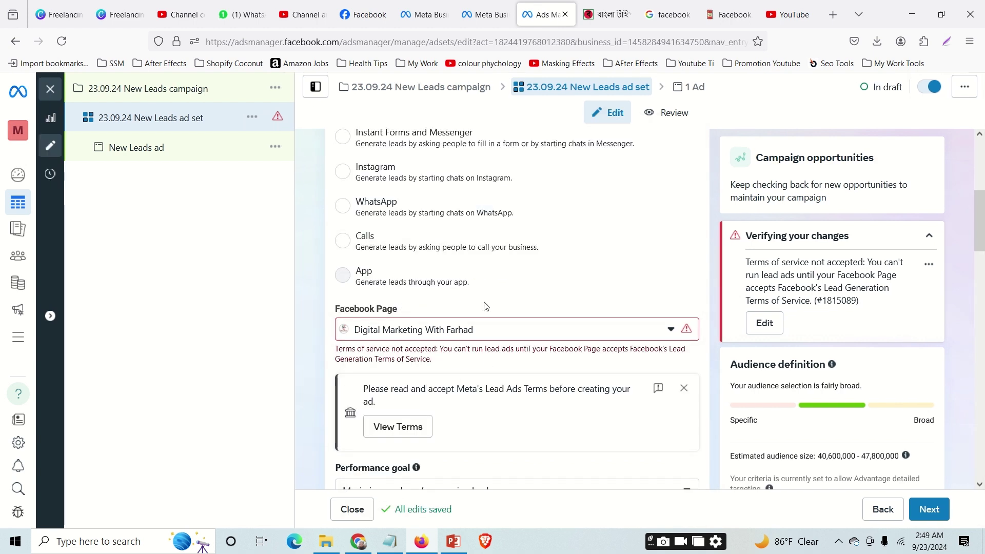
Choose OK Digital Consultant as the ad set's Facebook Page, with Maximise number of leads as the performance goal.
left_click(471, 334)
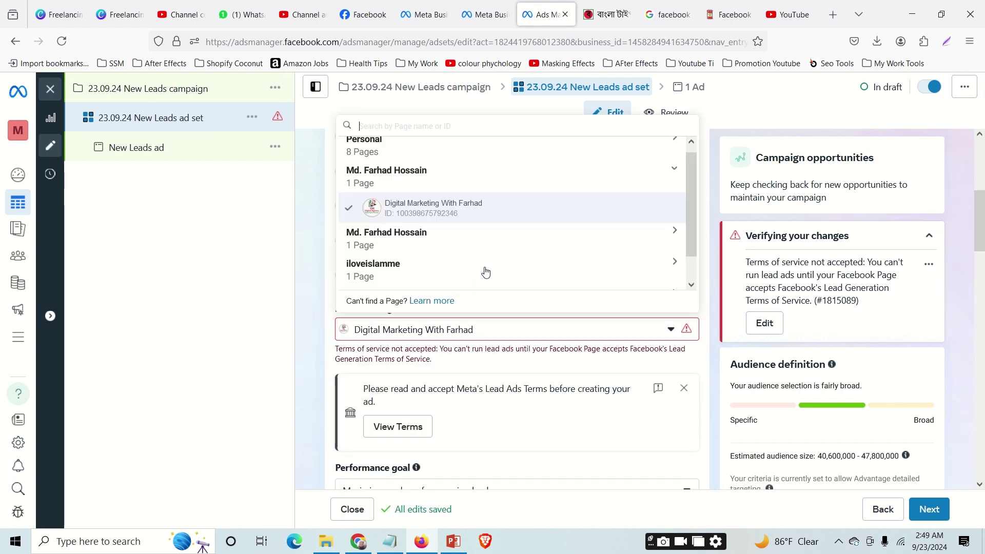
left_click(439, 148)
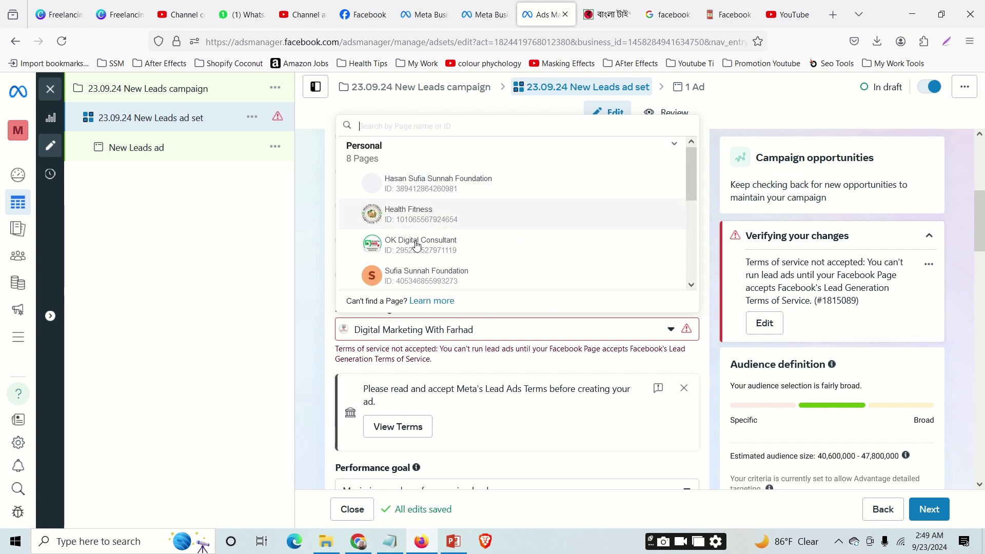
left_click(395, 251)
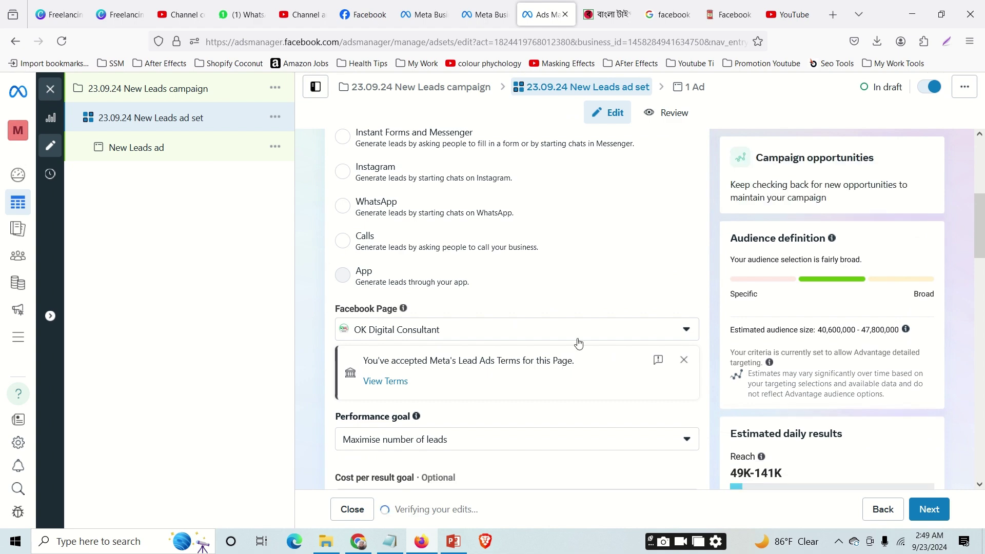
scroll(526, 389, "down", 2)
left_click(460, 334)
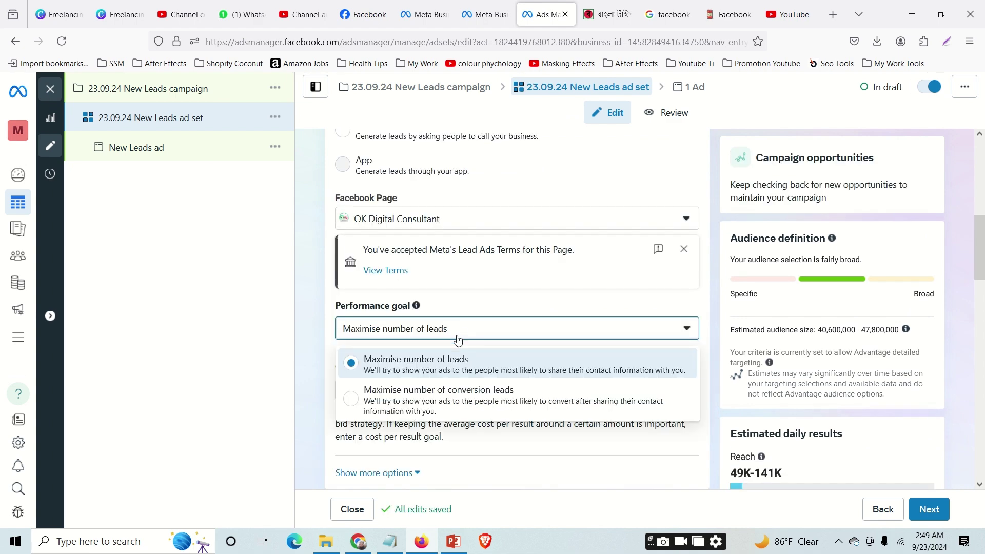
left_click(373, 365)
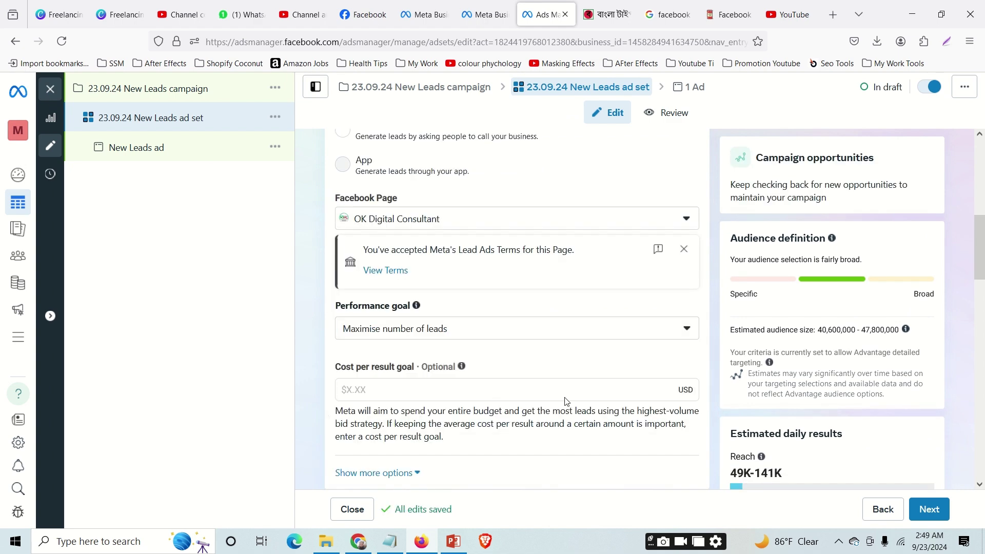
Set the ad set's daily budget to $3.00.
scroll(566, 403, "down", 2)
scroll(566, 403, "down", 4)
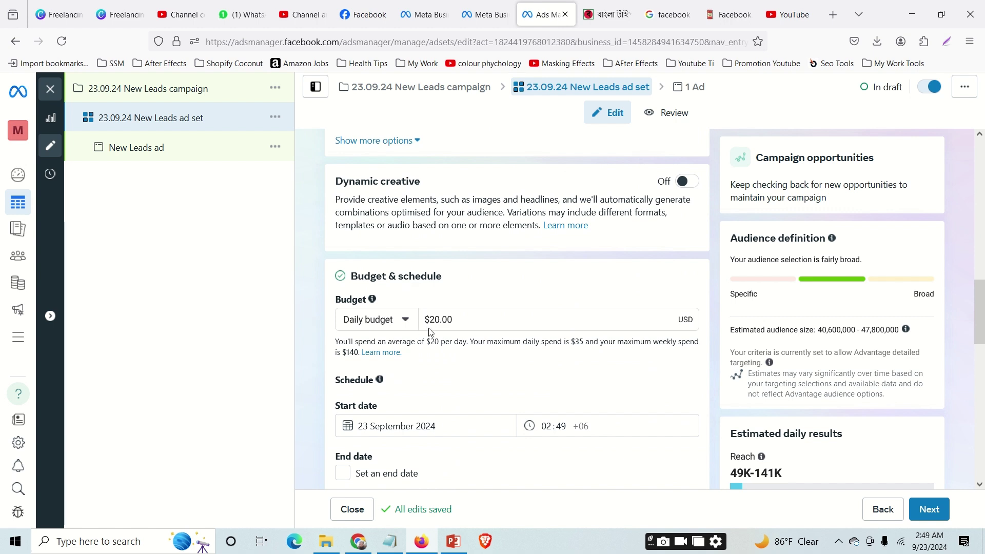
left_click_drag(439, 318, 432, 319)
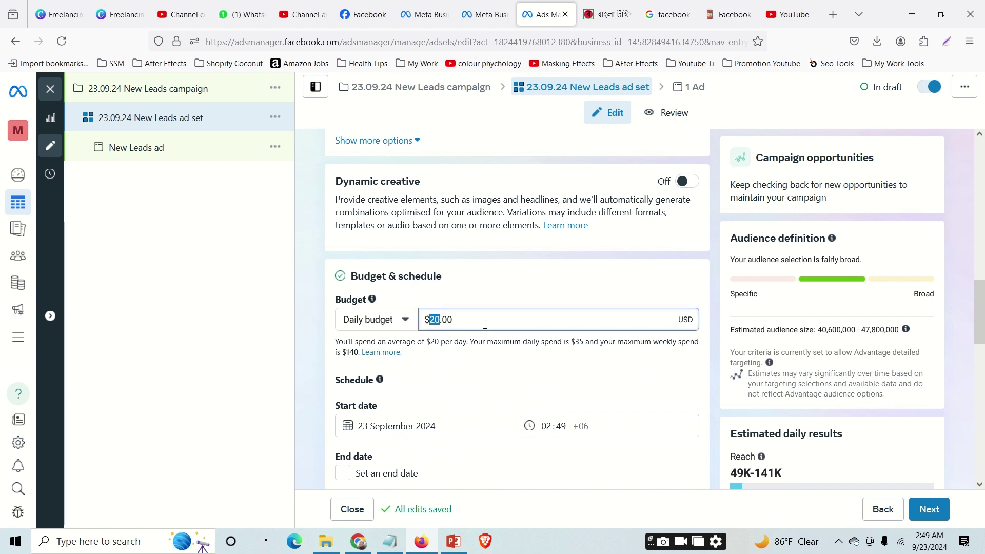
type("3")
Examine the ad set's schedule, audience controls, Advantage+ audience, placements and estimated daily results.
scroll(836, 404, "down", 3)
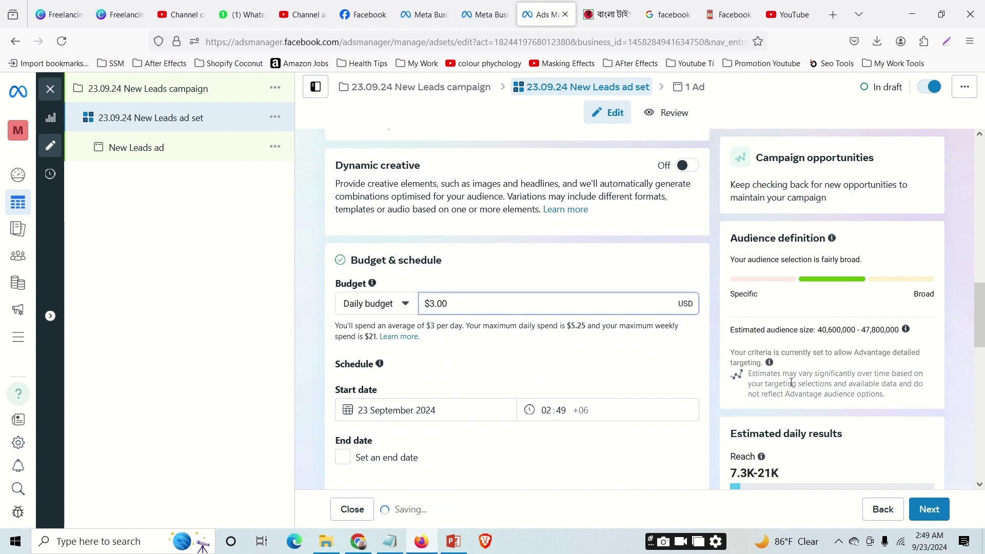
scroll(836, 404, "down", 2)
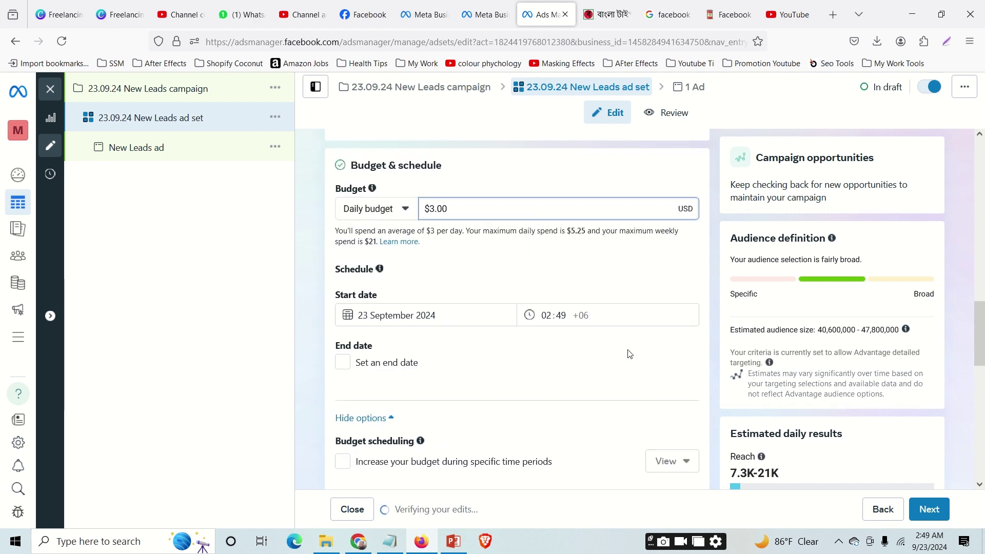
scroll(851, 390, "down", 2)
scroll(853, 399, "down", 5)
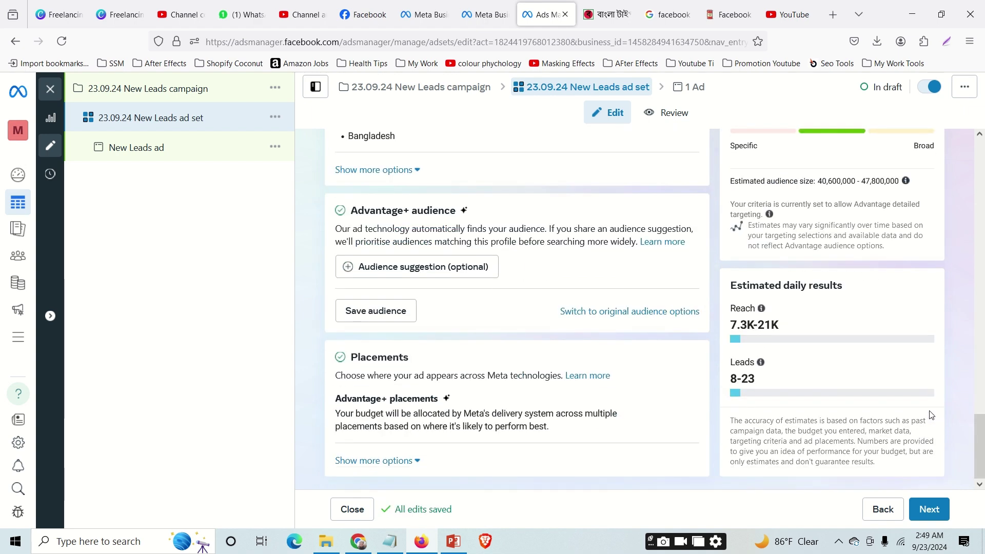
scroll(718, 379, "up", 8)
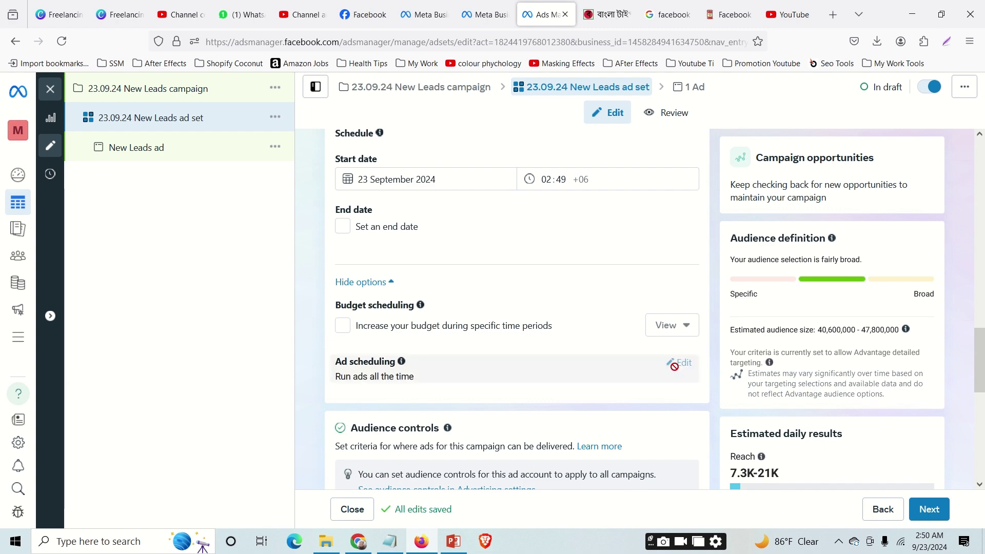
scroll(689, 372, "down", 3)
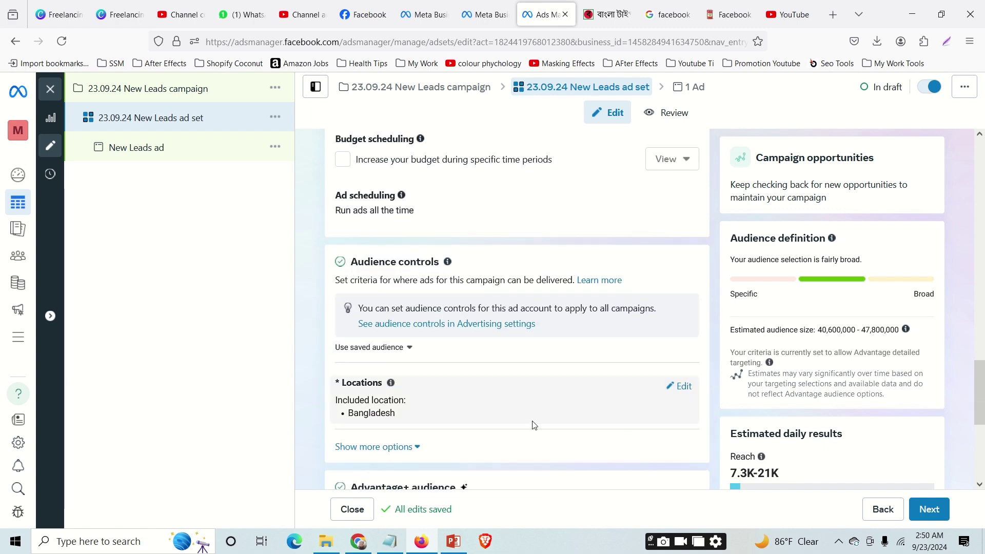
scroll(815, 435, "down", 5)
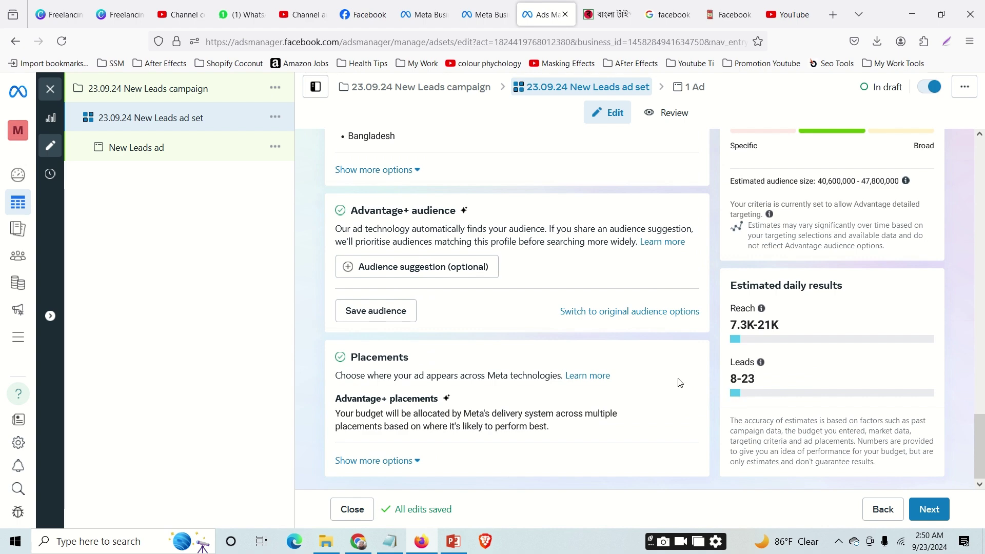
scroll(585, 377, "up", 3)
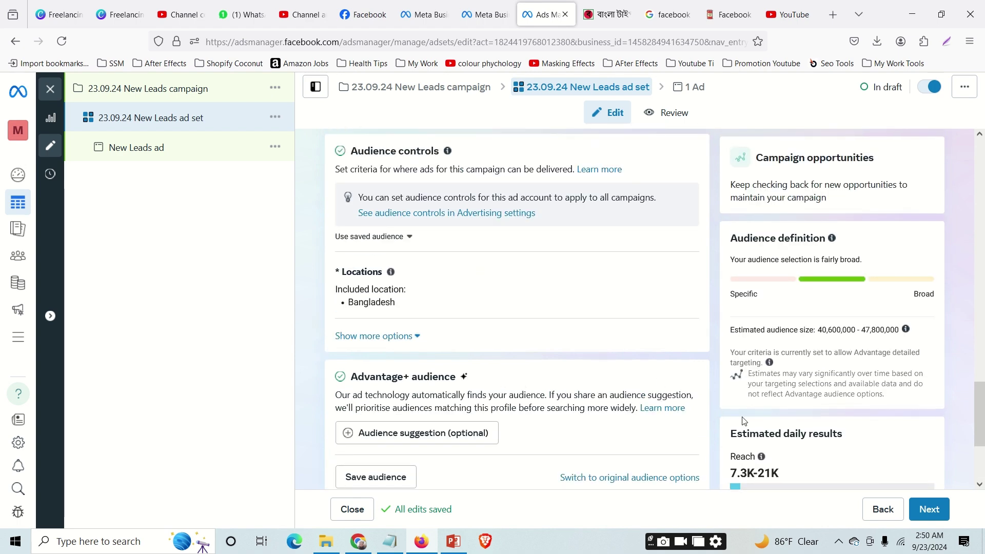
scroll(743, 420, "down", 2)
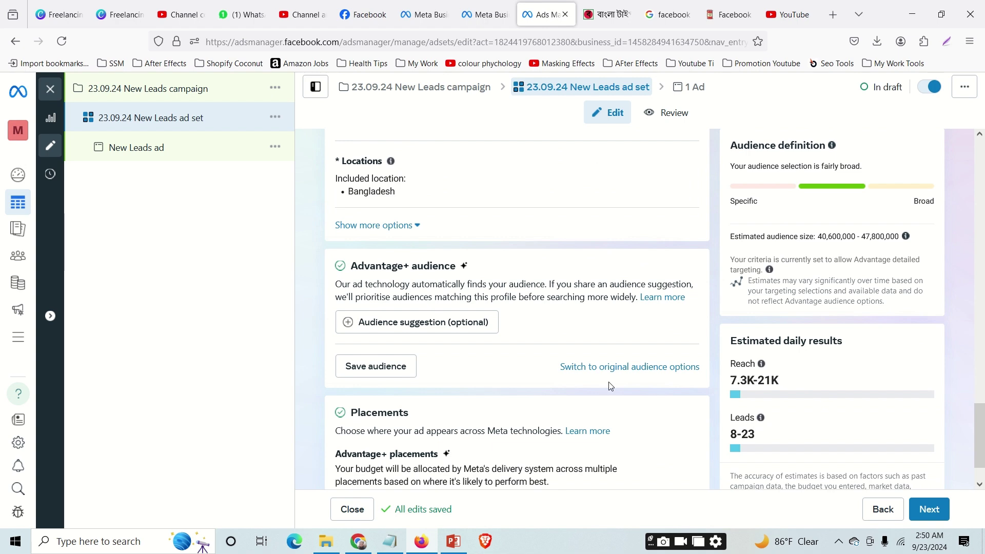
scroll(703, 378, "up", 2)
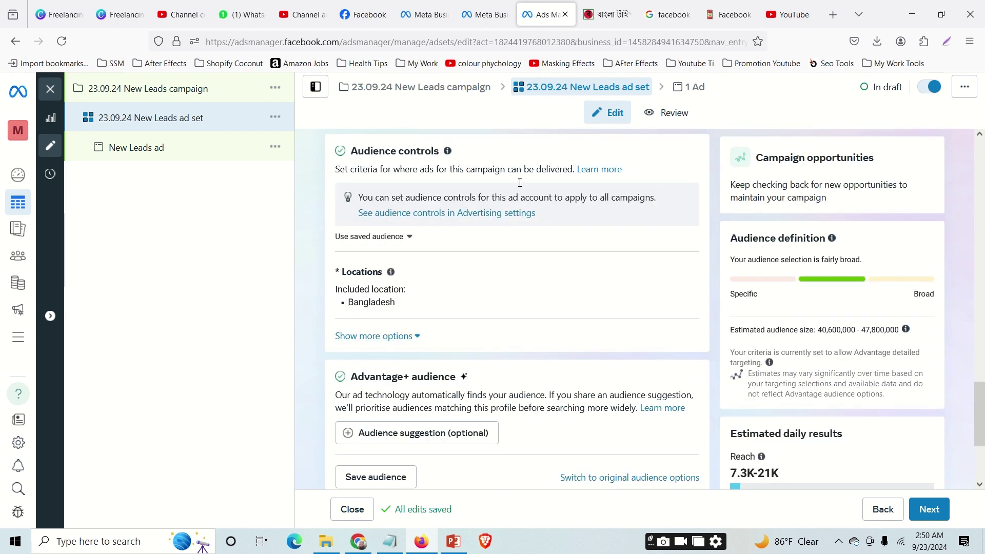
scroll(644, 311, "down", 2)
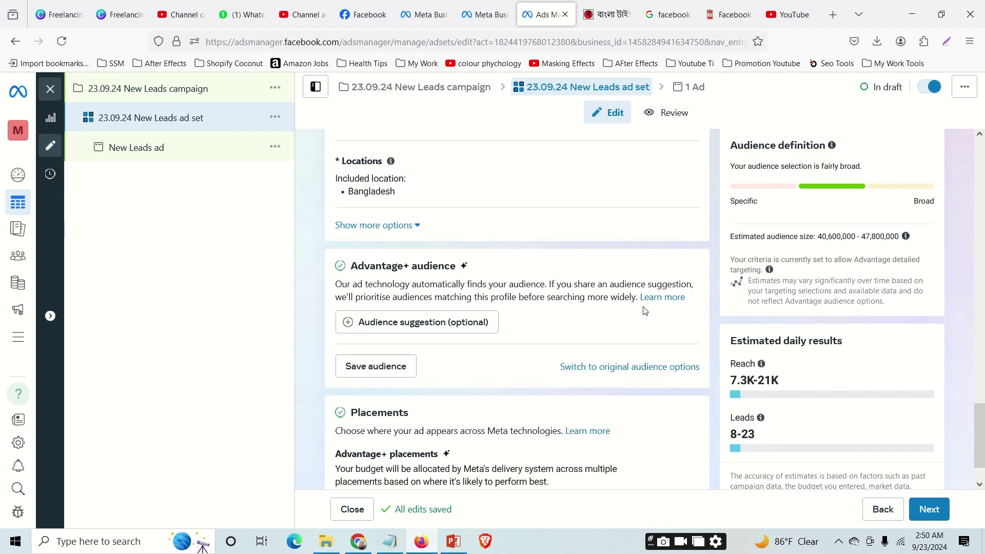
Try excluding the place "Rajshahi City । রাজশাহী শহর" from the ad set's Bangladesh location targeting, and remove that exclusion.
scroll(523, 244, "up", 4)
mouse_move(387, 394)
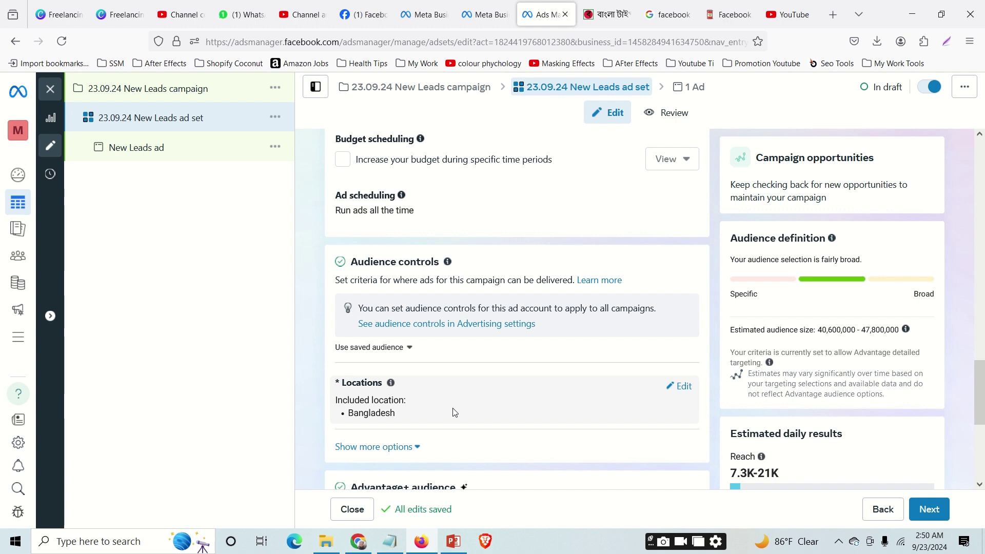
left_click(681, 389)
scroll(488, 373, "down", 2)
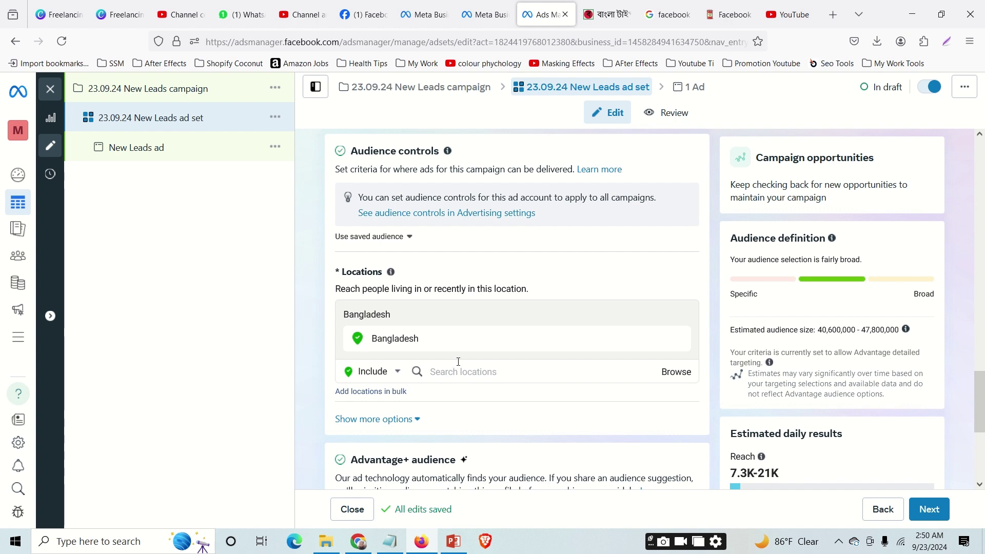
left_click(392, 379)
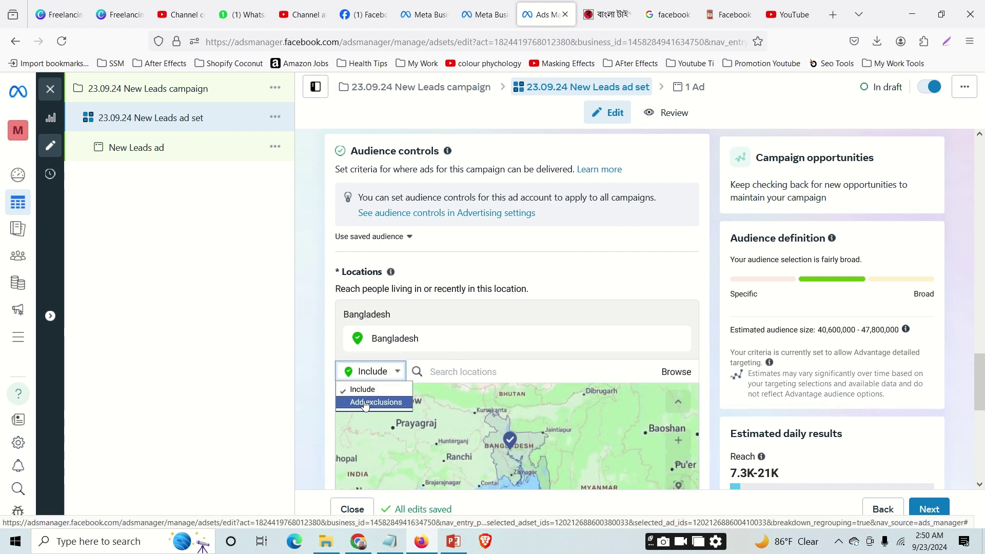
left_click(365, 402)
left_click(482, 373)
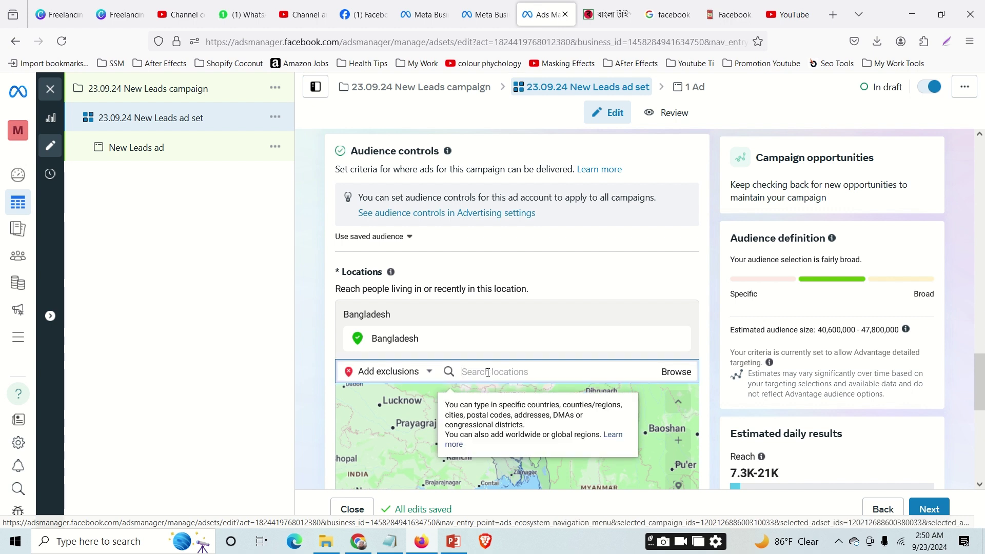
type("rajshahi city")
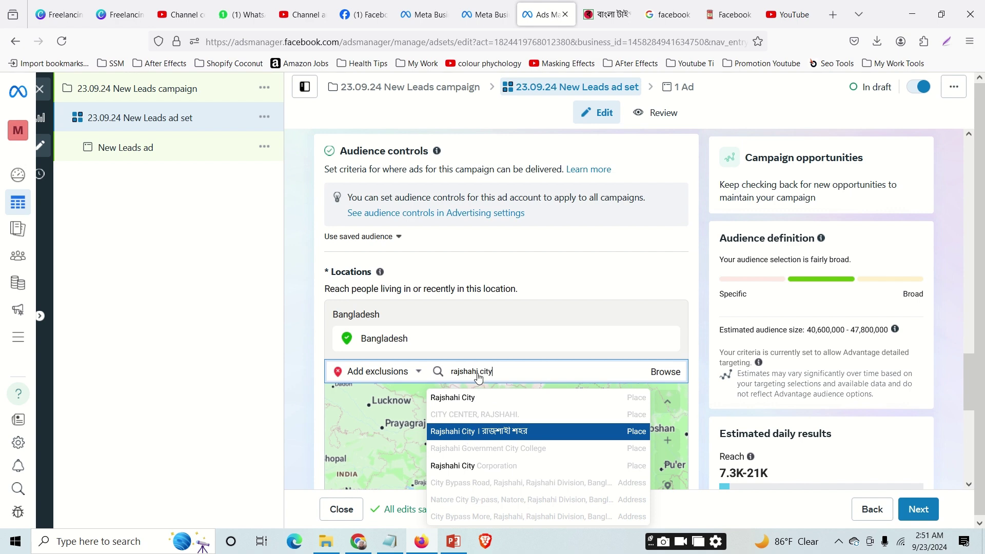
left_click(470, 434)
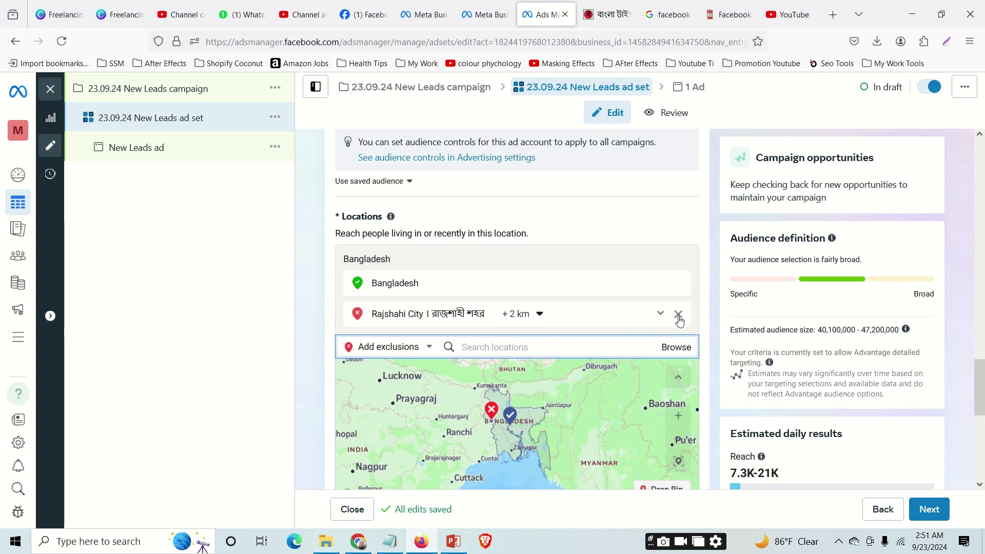
left_click(678, 317)
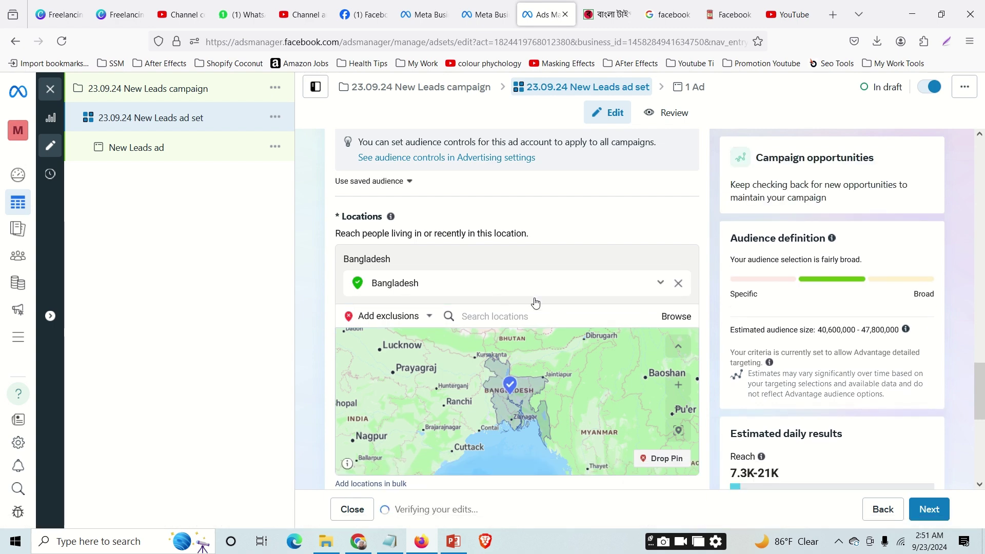
Expand the optional Advantage+ audience suggestion and examine its custom audience, age, gender and detailed targeting settings.
scroll(535, 302, "down", 3)
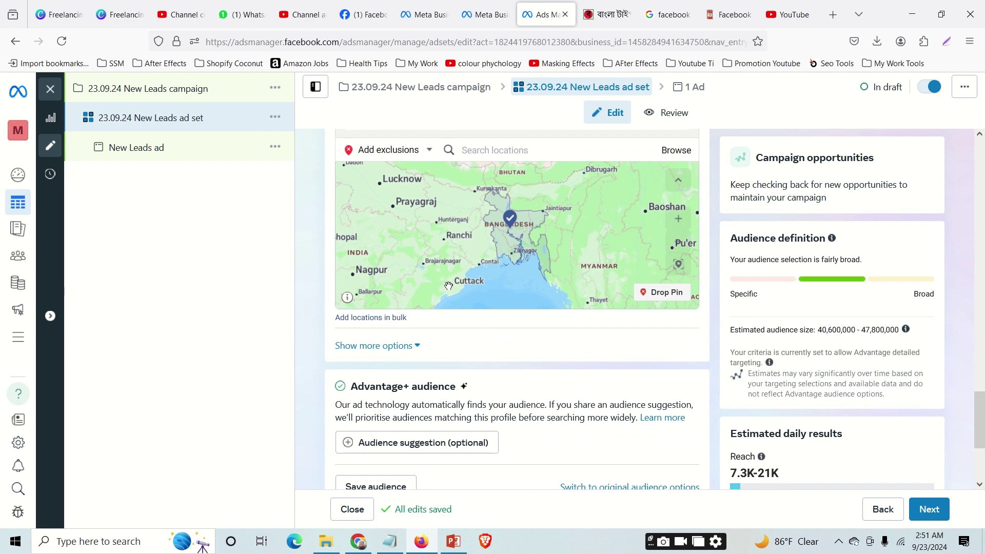
scroll(455, 359, "down", 3)
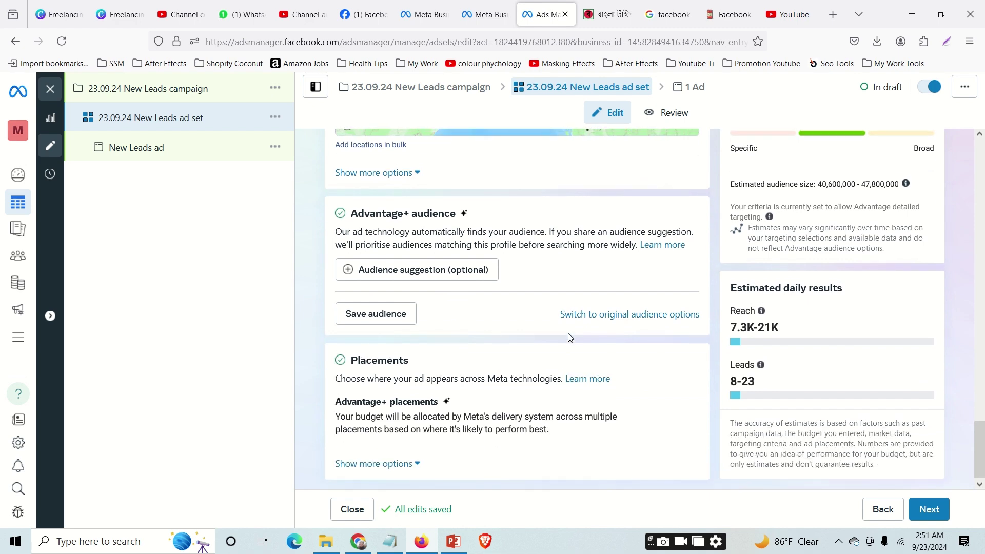
scroll(567, 335, "up", 8)
scroll(568, 334, "down", 6)
scroll(567, 334, "down", 2)
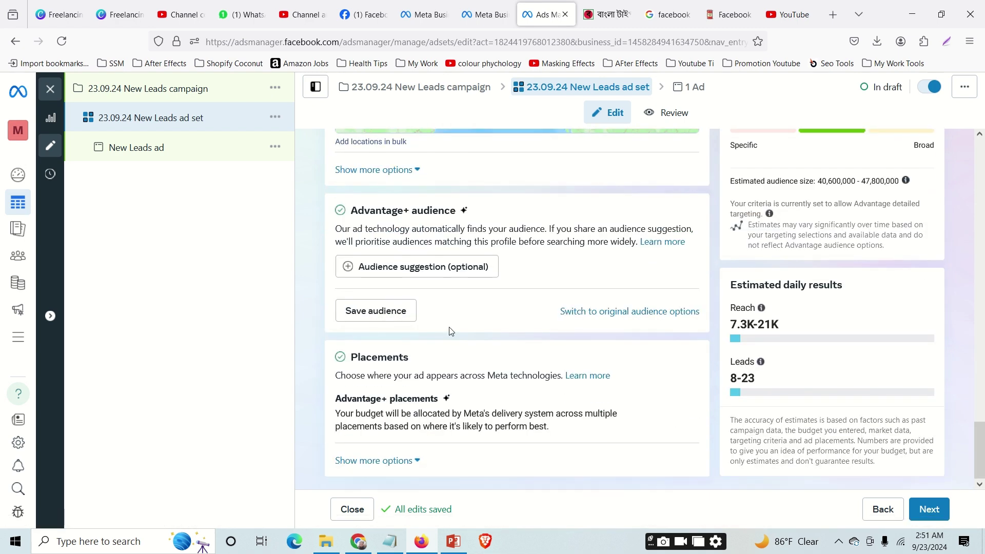
left_click(407, 273)
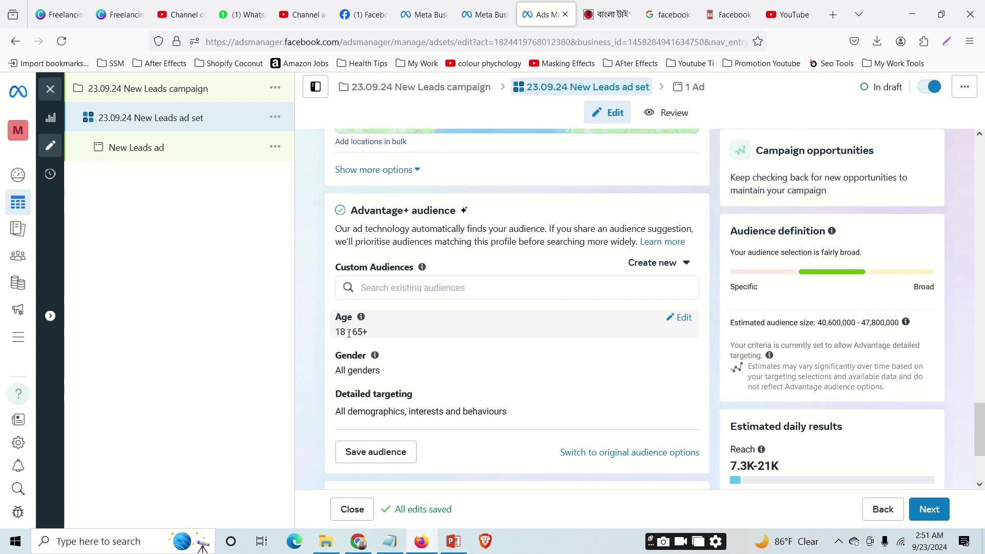
left_click_drag(358, 333, 370, 334)
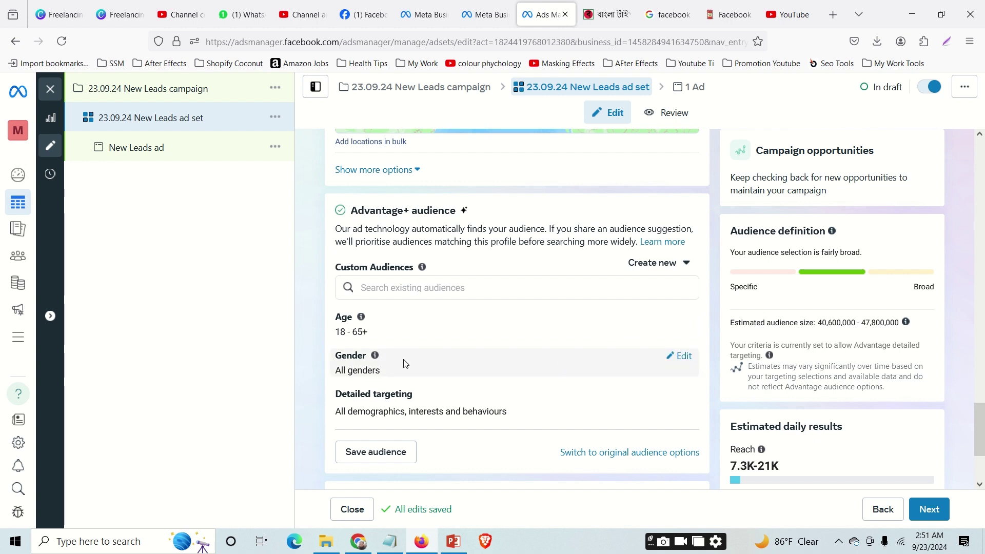
mouse_move(378, 366)
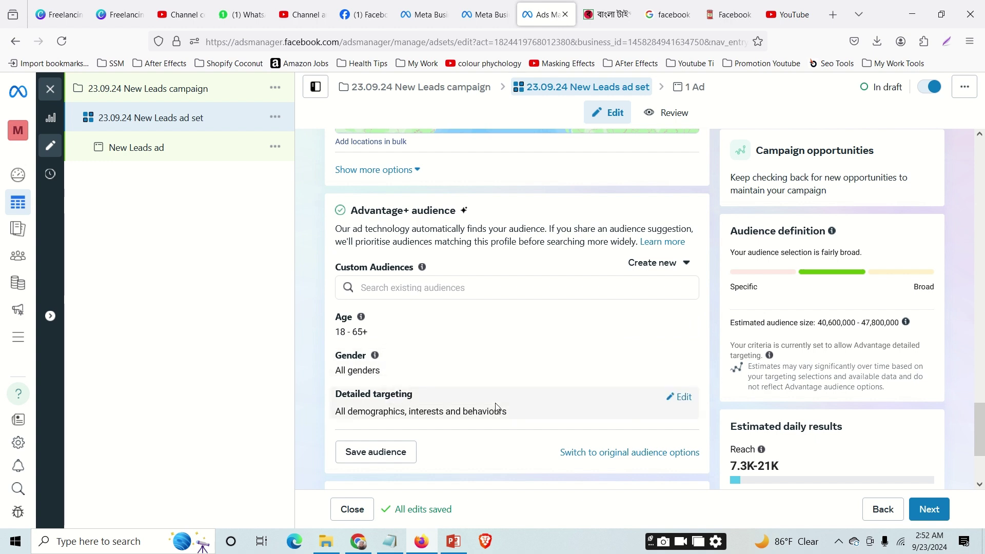
Switch the ad set to manual placements and exclude the Instagram and Audience Network platforms.
scroll(546, 389, "down", 1)
scroll(546, 388, "down", 2)
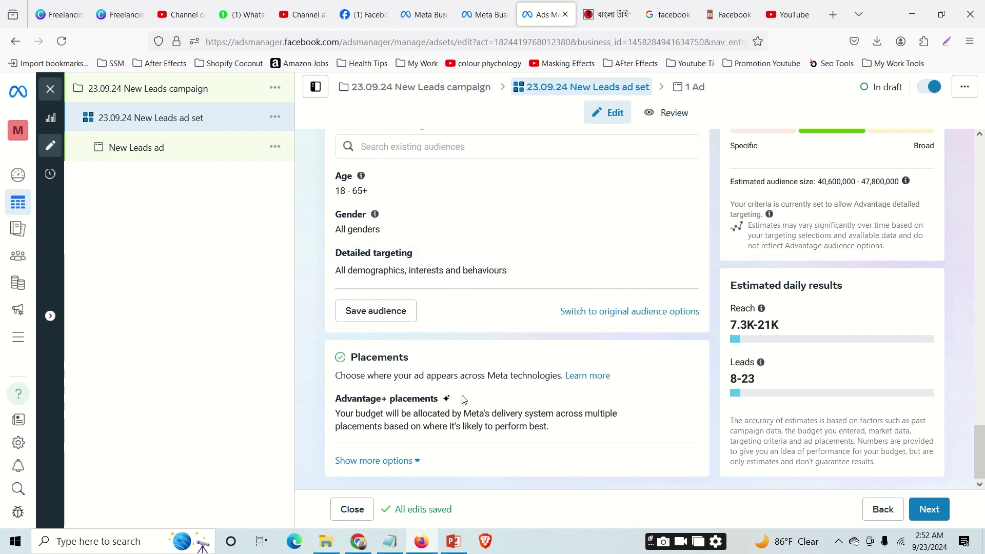
left_click(685, 399)
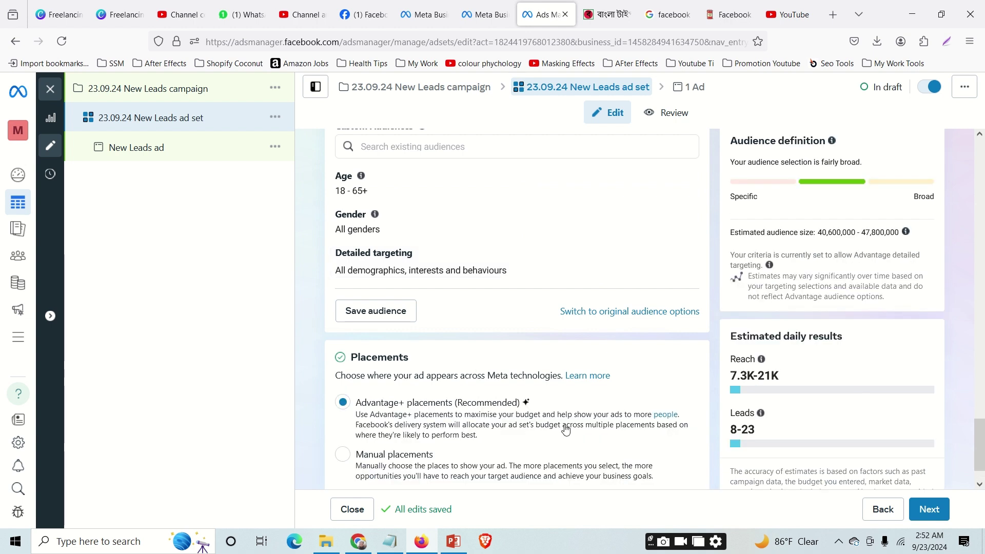
scroll(513, 408, "down", 1)
left_click(343, 403)
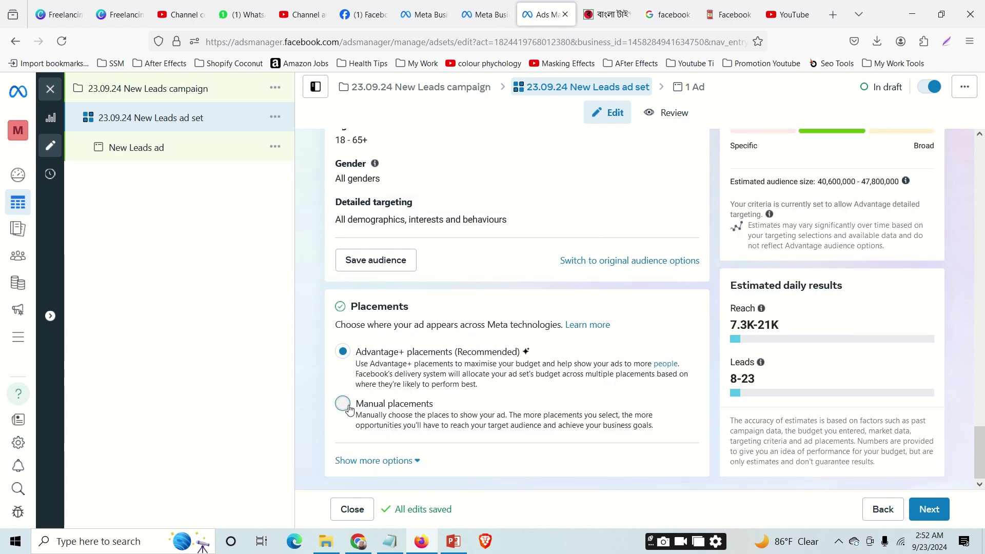
scroll(638, 311, "down", 5)
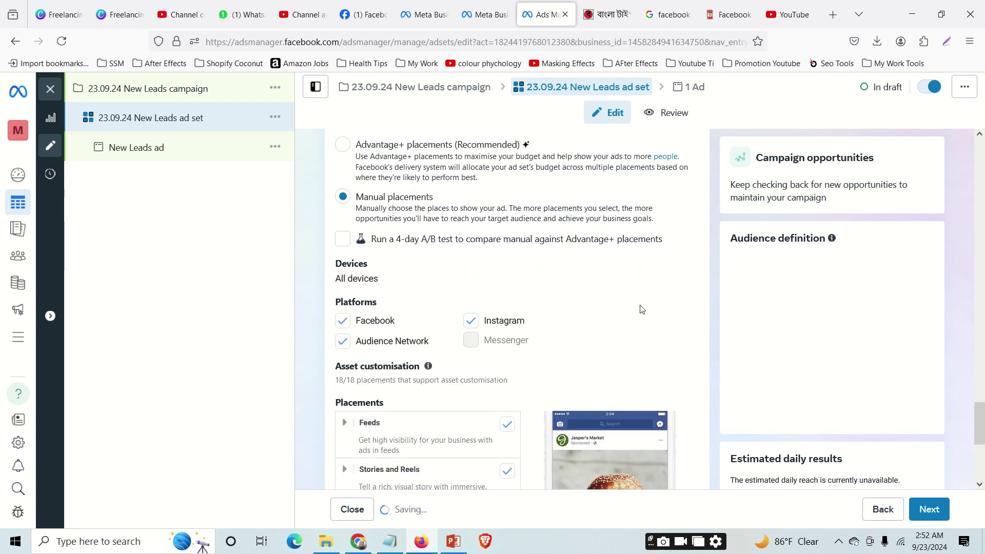
left_click(473, 204)
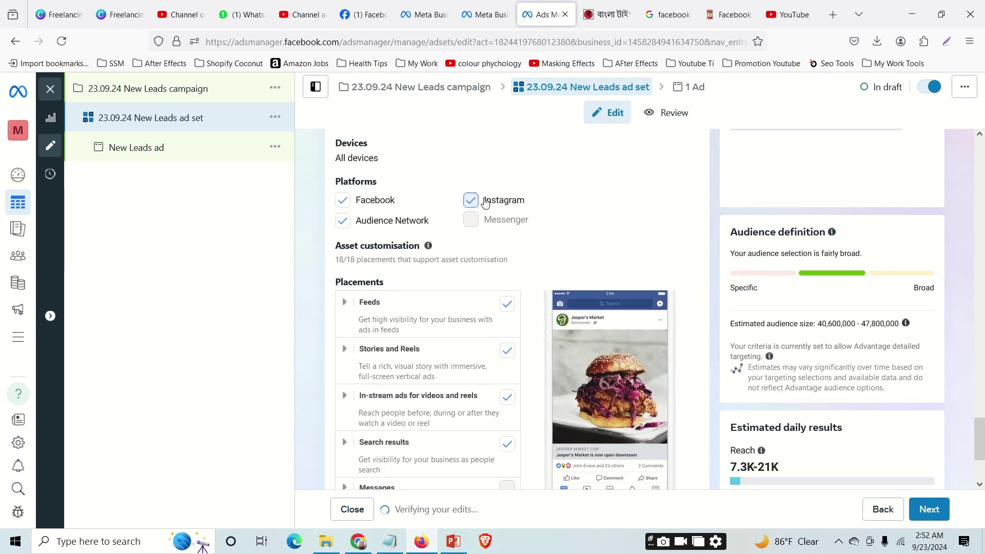
left_click(342, 225)
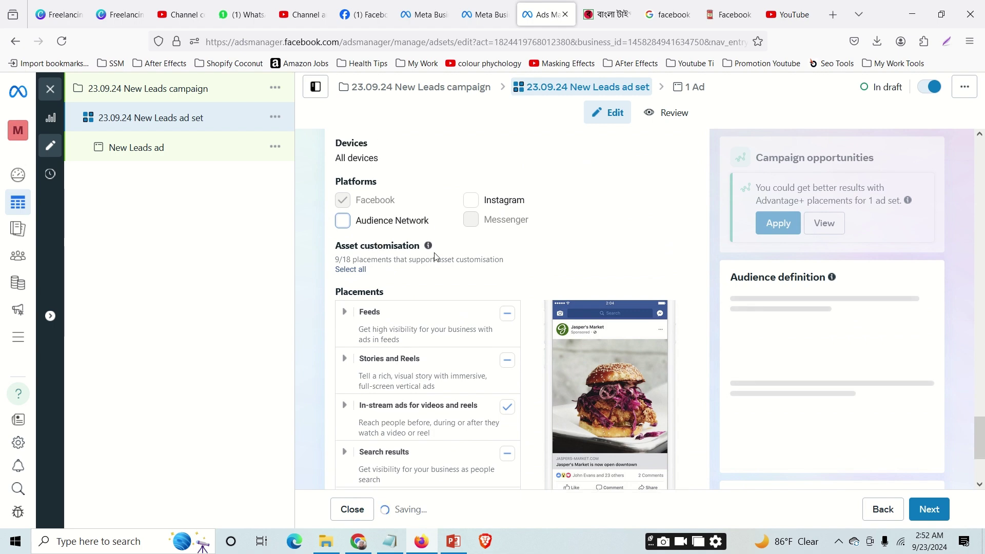
Expand the Feeds placements and examine the remaining placement groups, audience definition and estimated daily reach and leads.
left_click(347, 320)
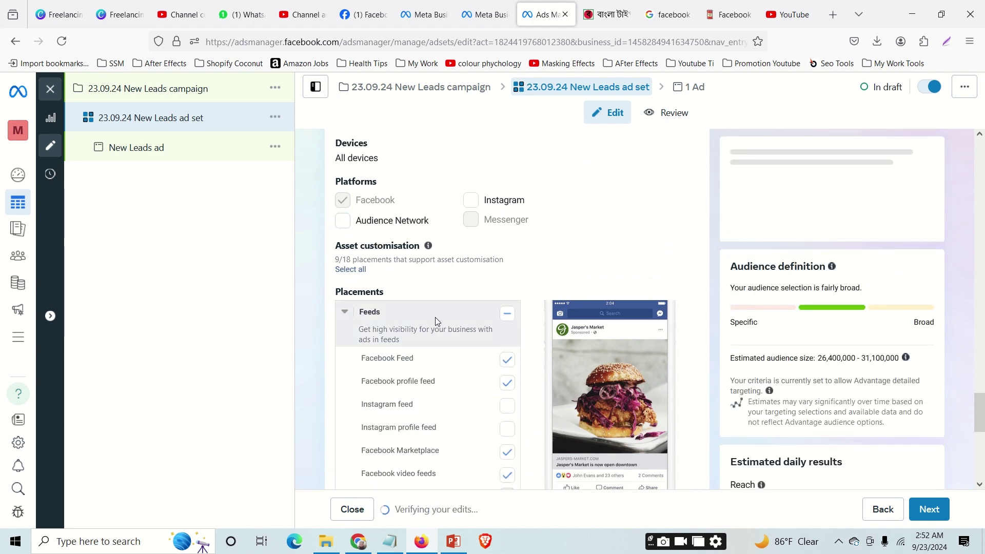
scroll(522, 324, "down", 3)
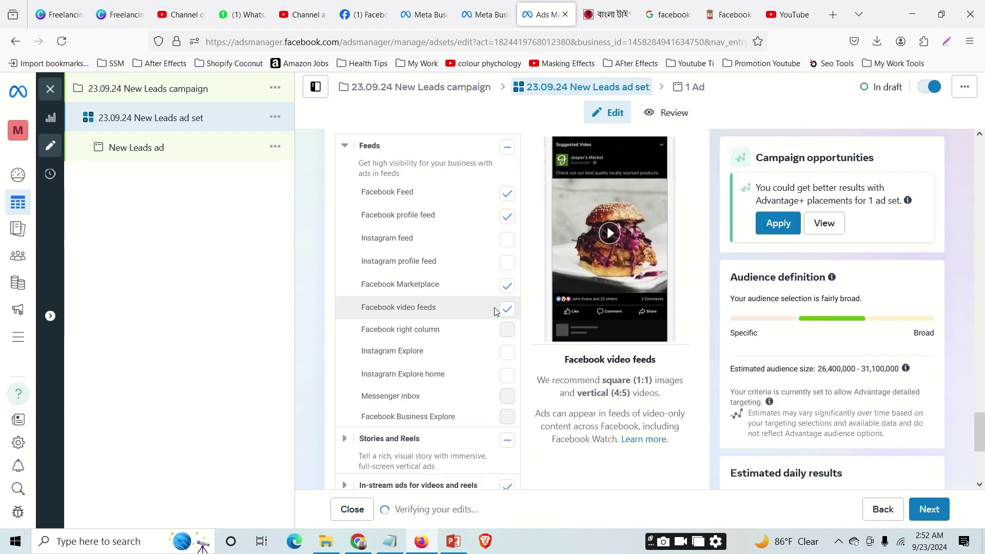
scroll(516, 321, "down", 3)
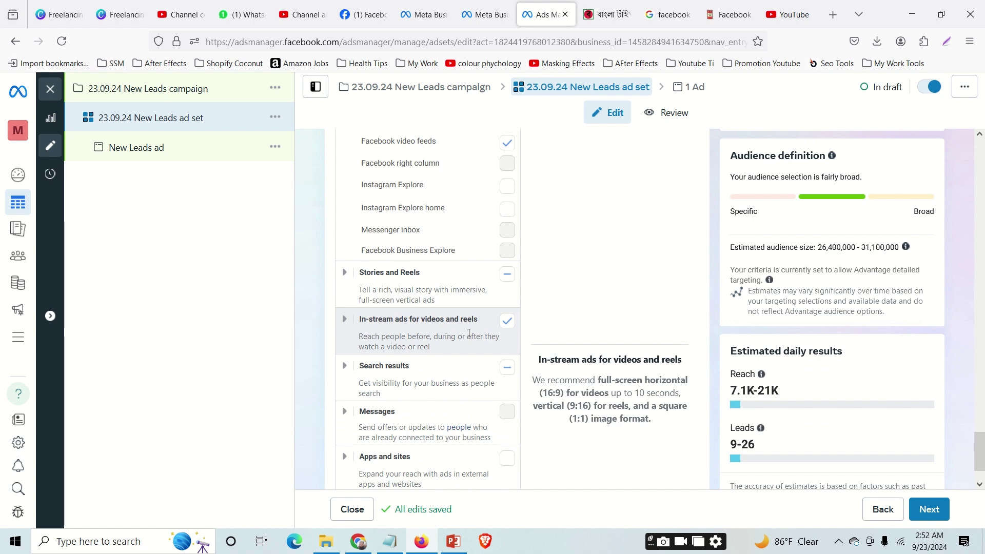
scroll(505, 364, "down", 1)
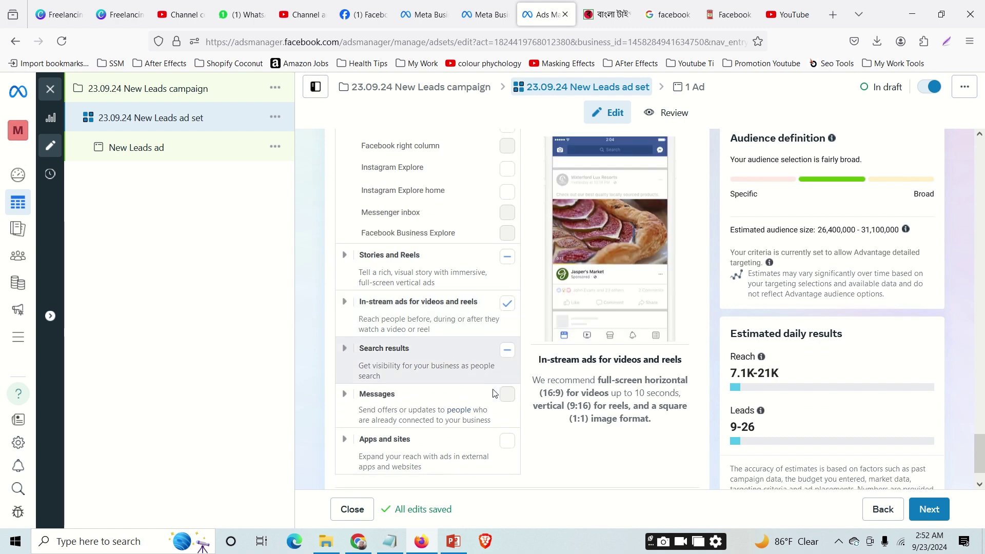
scroll(497, 365, "up", 4)
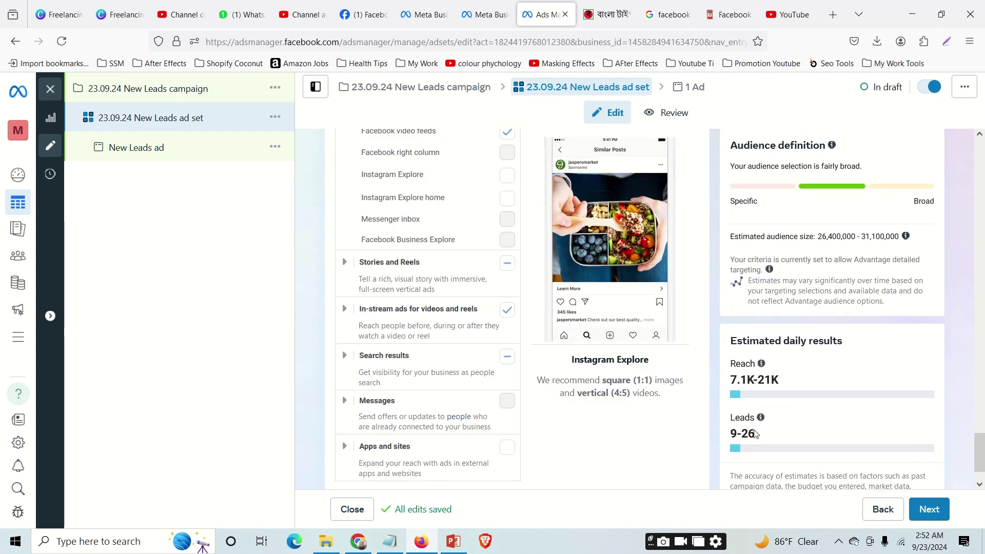
left_click_drag(732, 433, 753, 433)
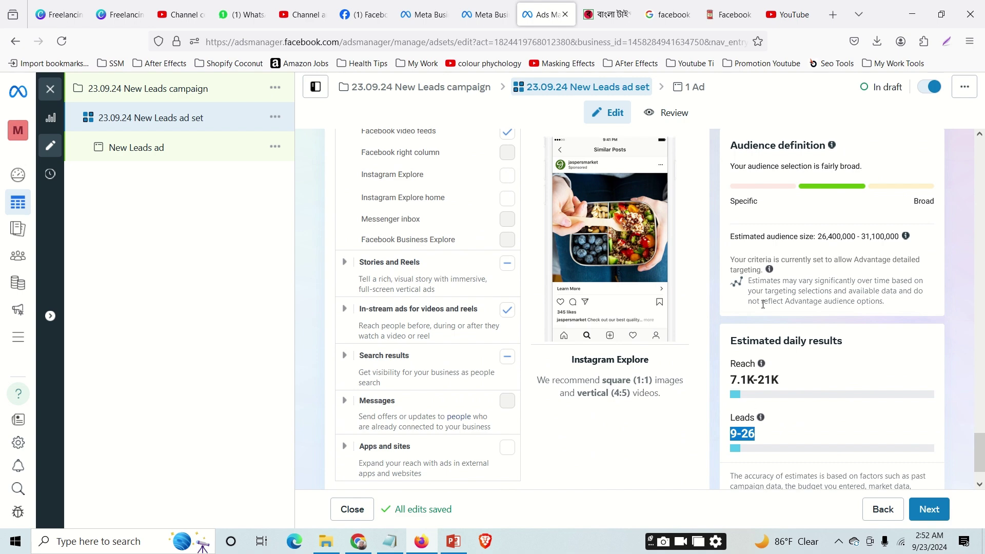
scroll(762, 304, "up", 3)
scroll(780, 386, "down", 2)
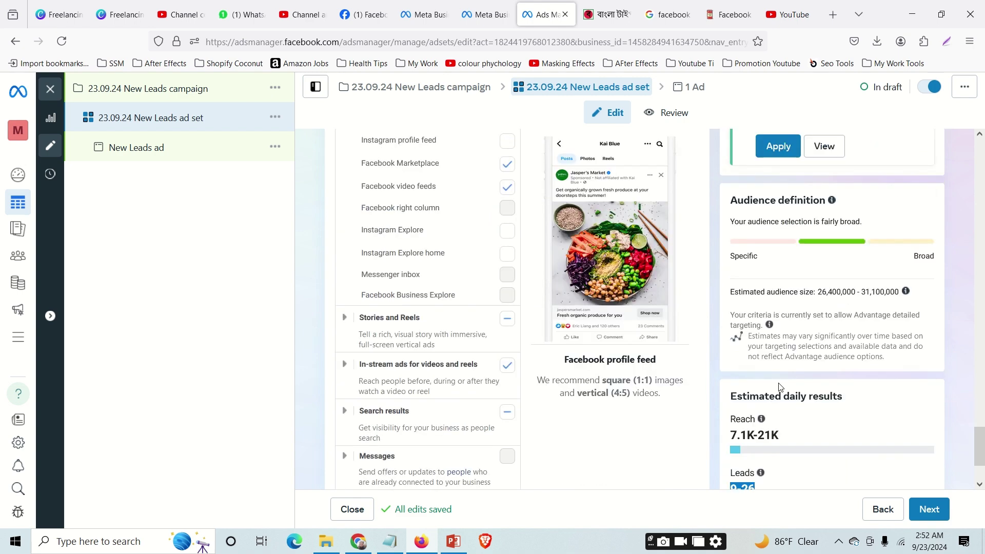
mouse_move(761, 419)
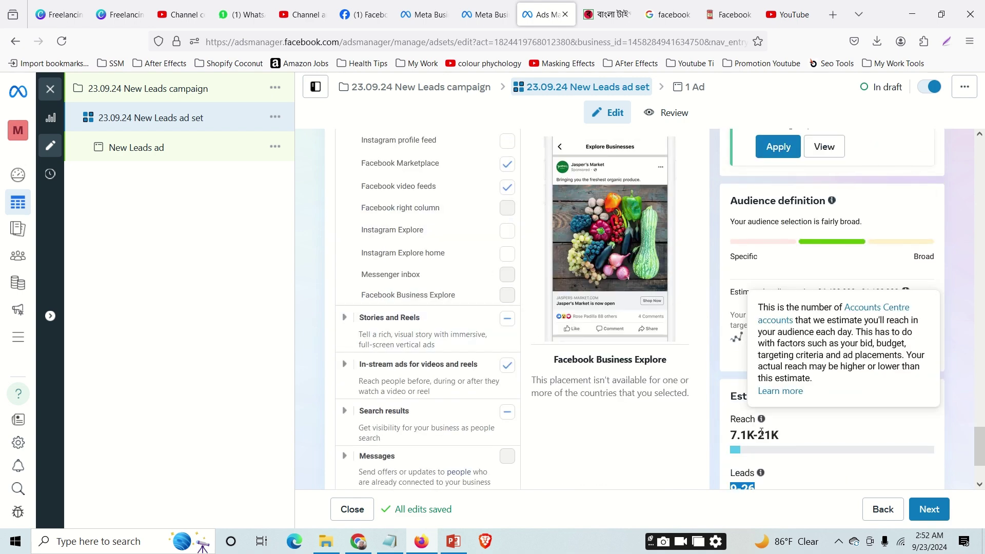
scroll(690, 318, "up", 10)
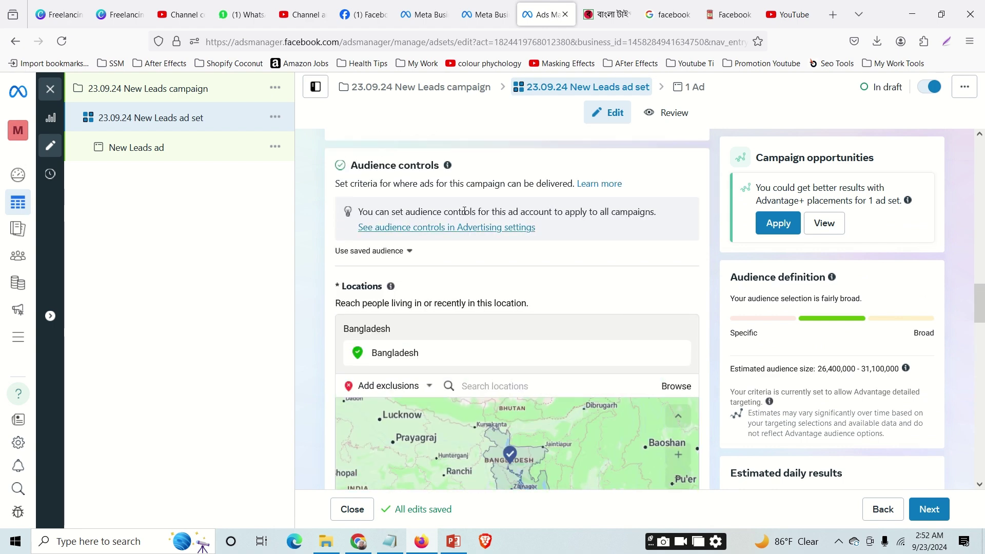
Rename the New Leads ad as "23.09.24 New Leads ad".
left_click(136, 149)
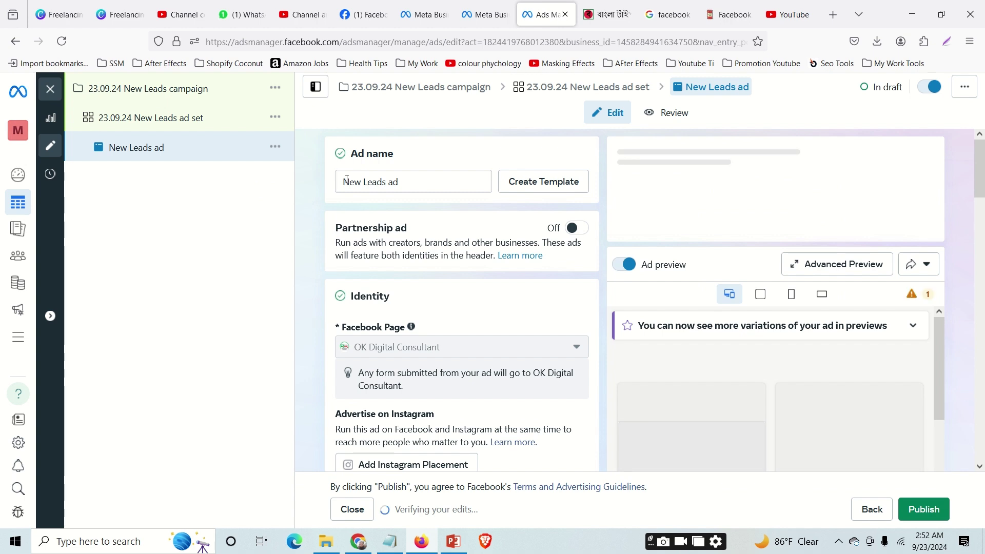
left_click(349, 181)
type("2")
type("3.09.2")
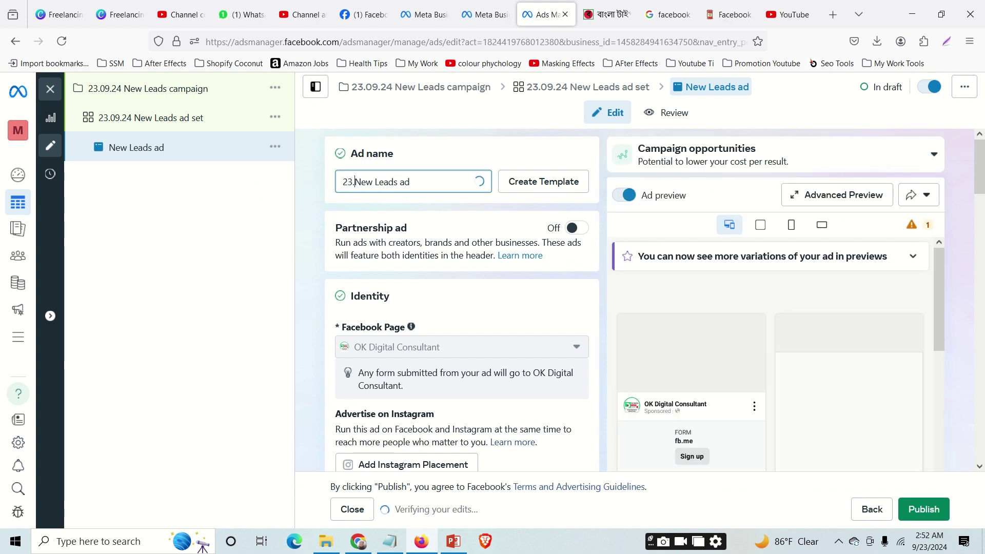
type("4")
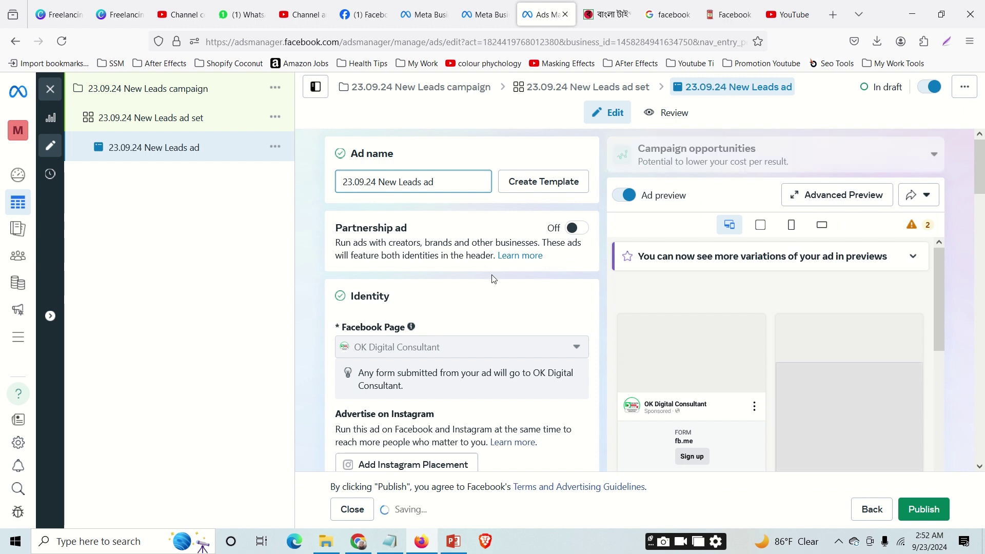
Examine the ad's identity and setup options, and view the "Batch 06 YouTube SEO Bangla September-24" image from the Downloads folder.
scroll(552, 287, "down", 2)
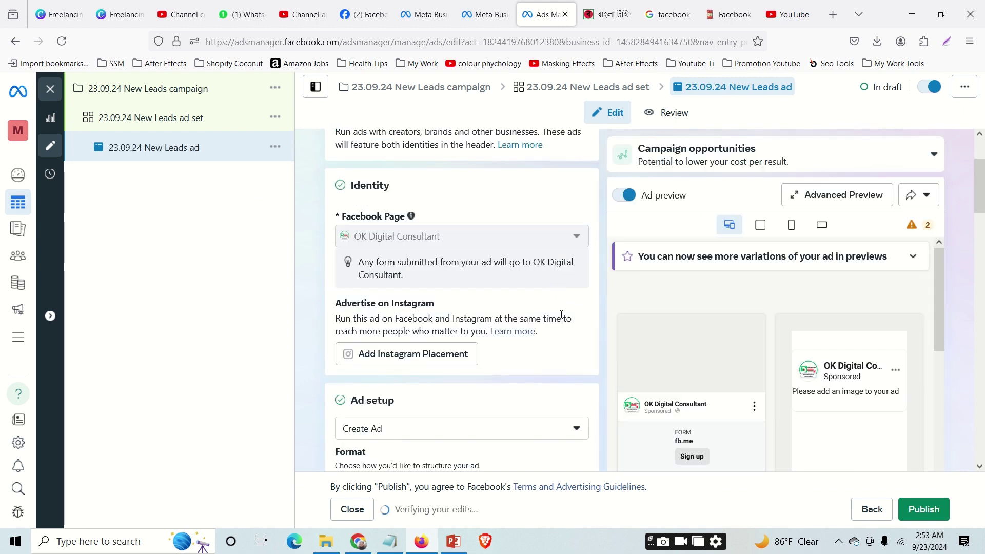
scroll(538, 314, "down", 2)
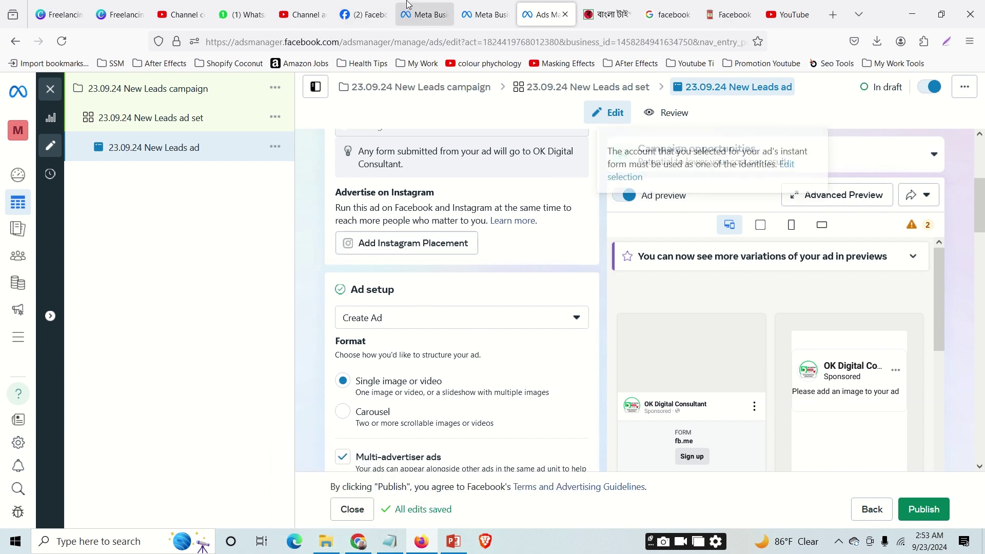
left_click(416, 43)
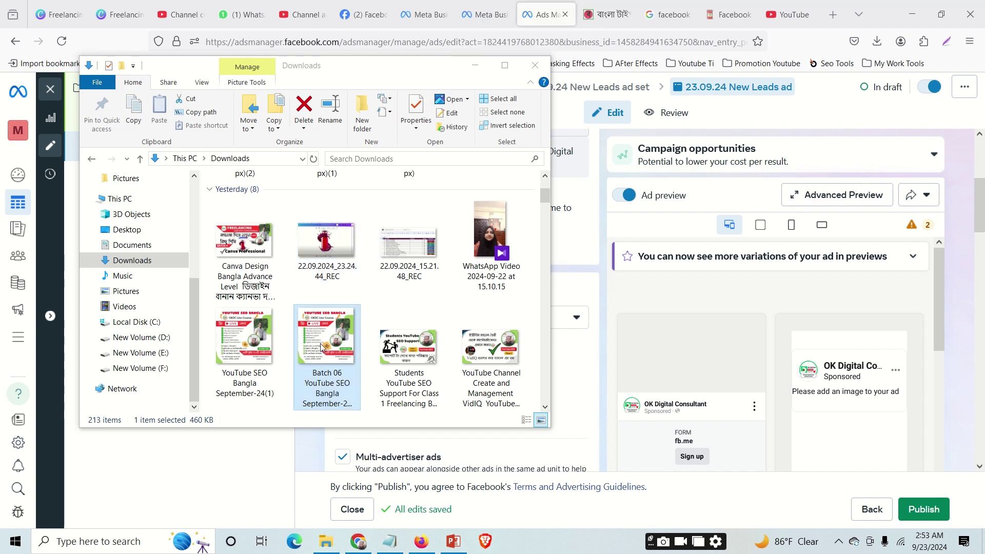
right_click(314, 362)
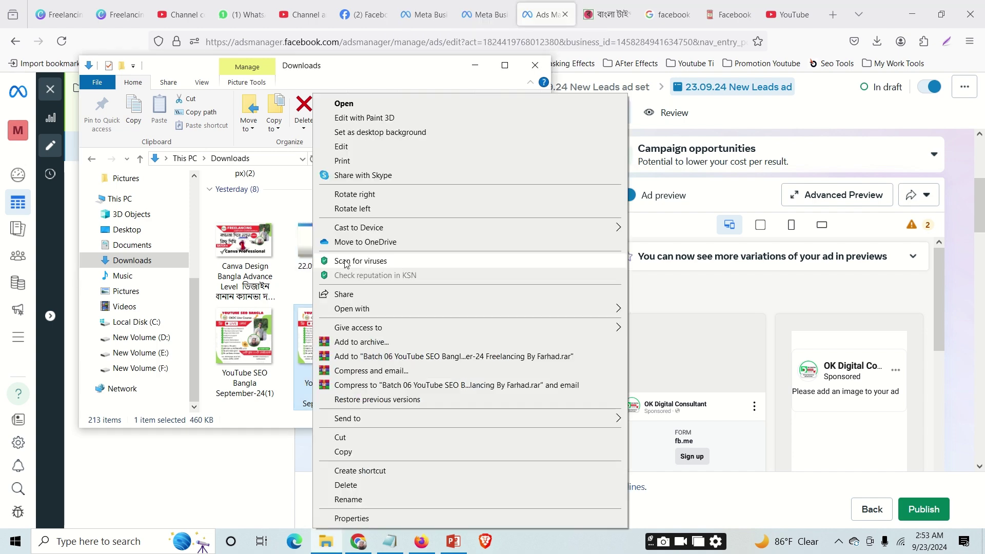
left_click(361, 104)
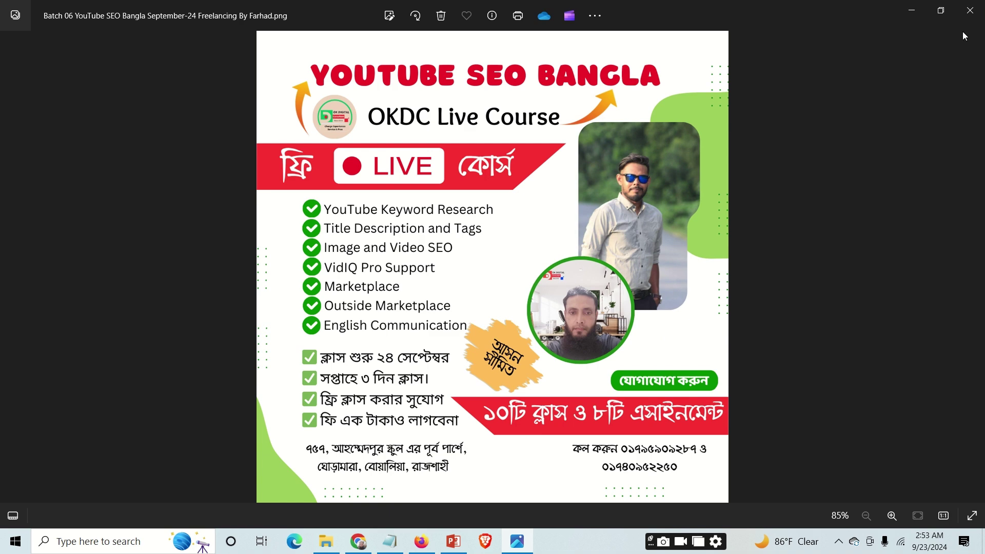
left_click(968, 12)
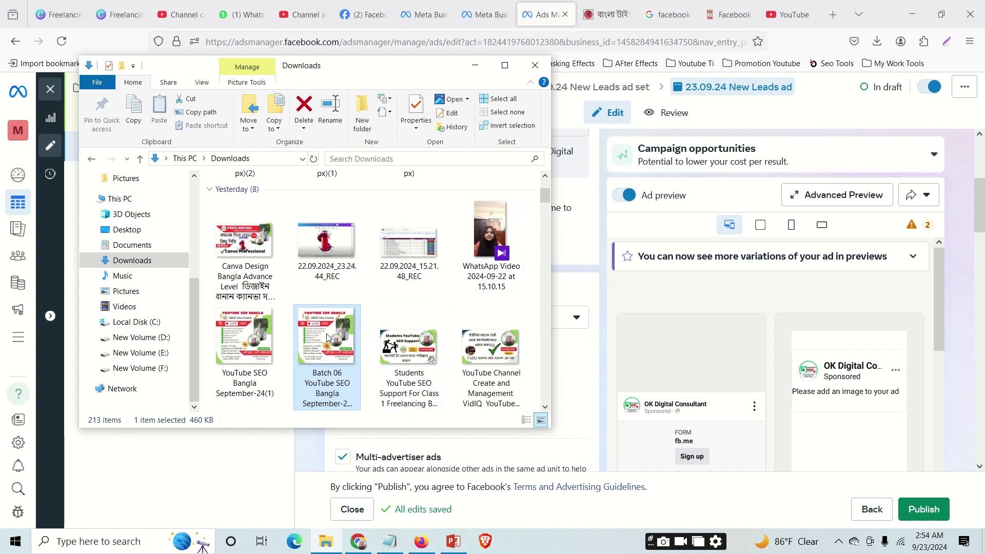
key("Return")
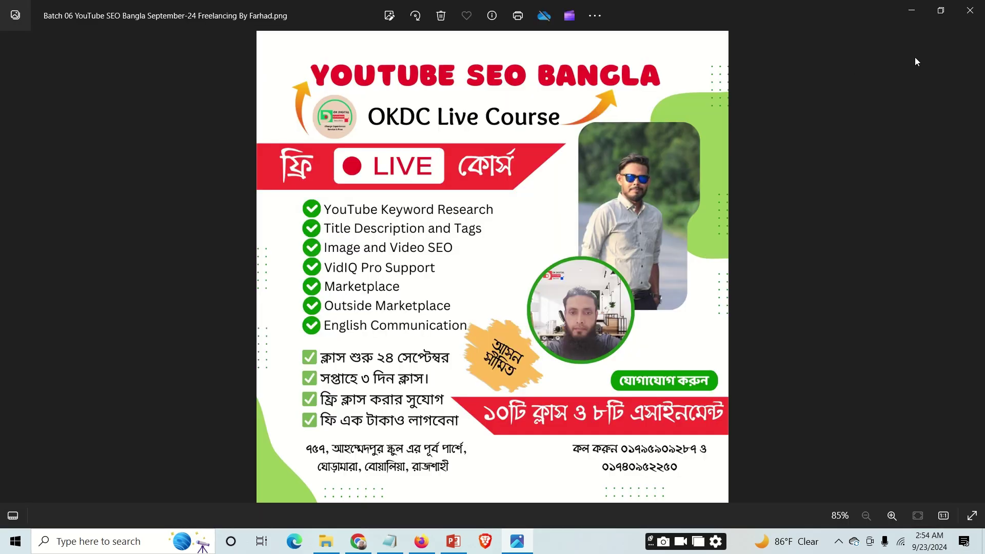
left_click(975, 19)
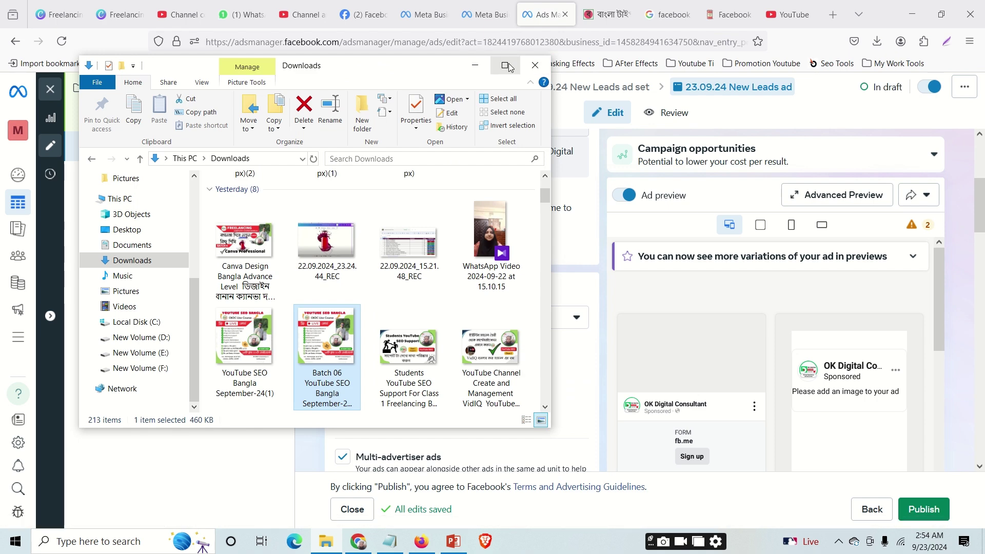
left_click(475, 64)
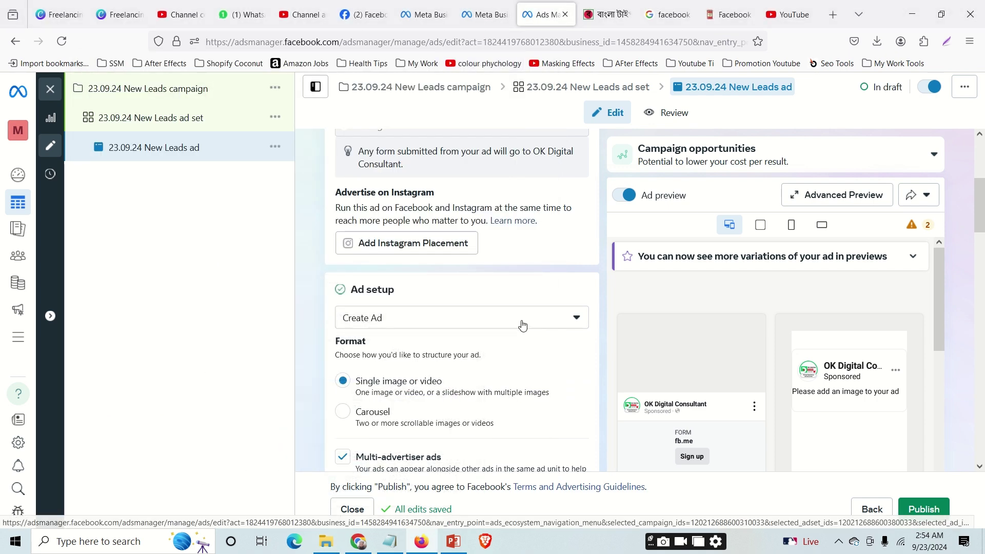
Choose the 1920 × 1080 OKDC Online account video with the presenter thumbnail as the ad's media and proceed to trimming.
scroll(474, 324, "down", 6)
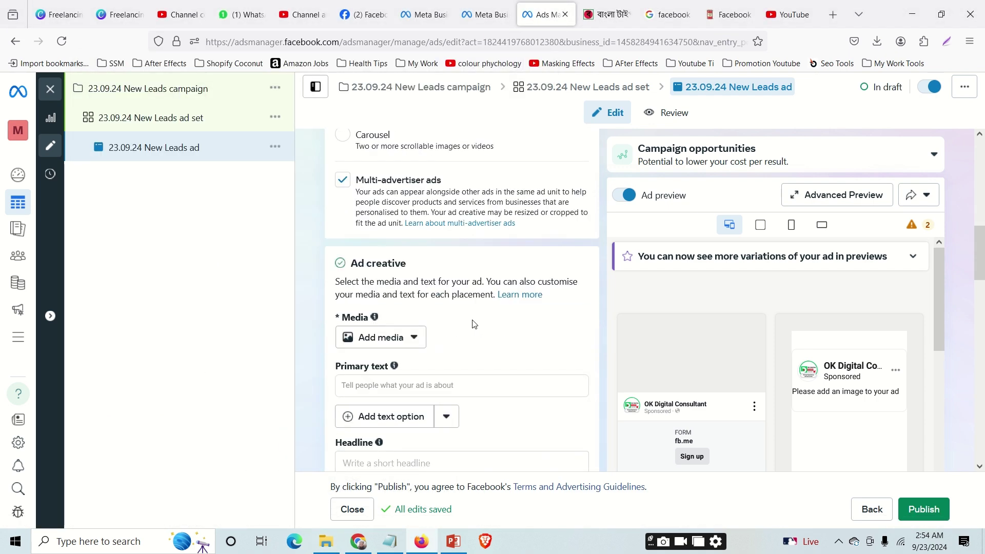
left_click(414, 282)
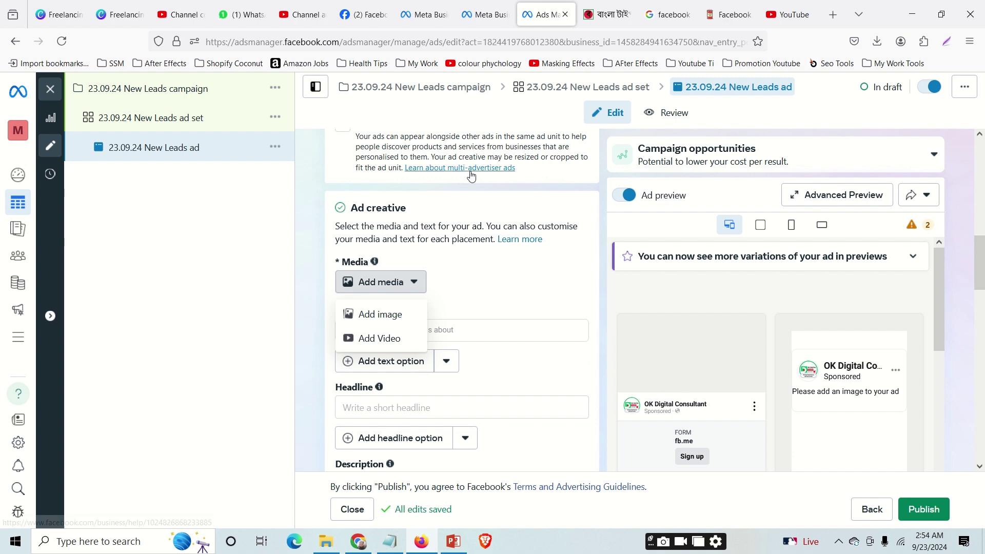
mouse_move(403, 11)
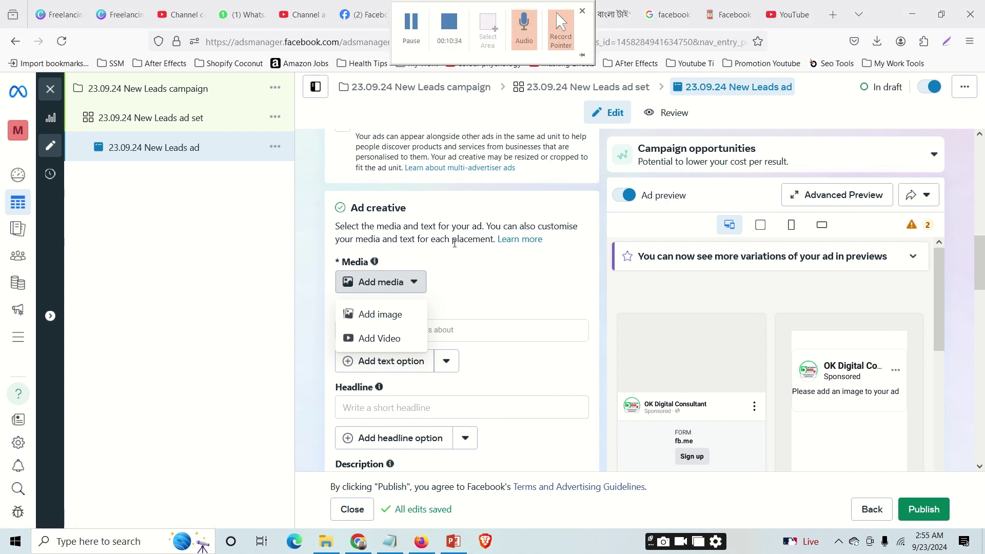
left_click(397, 339)
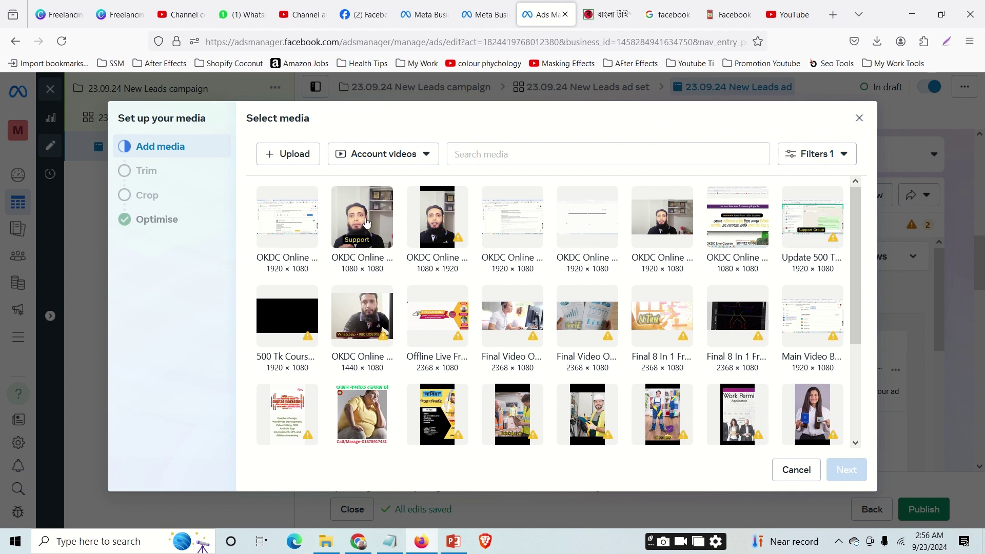
left_click(668, 234)
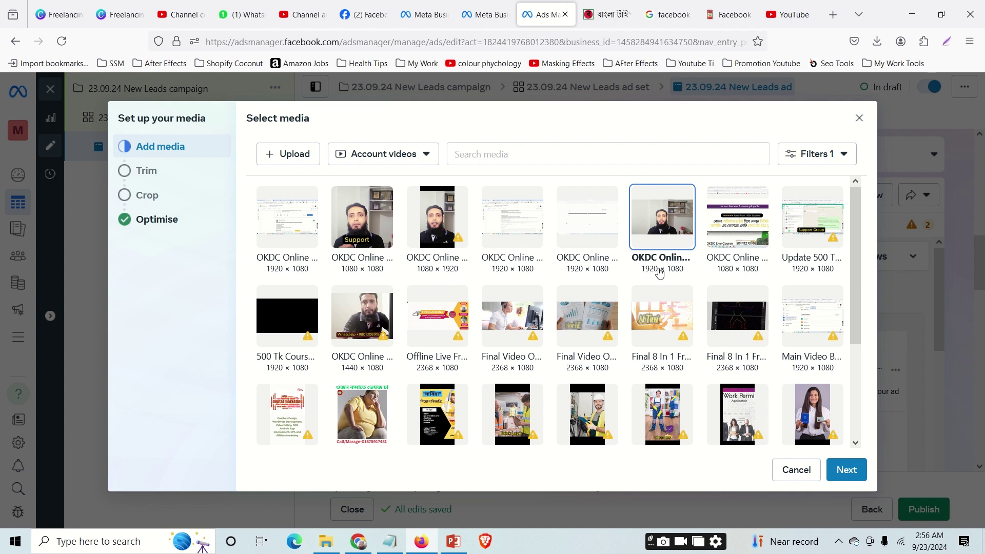
double_click(674, 235)
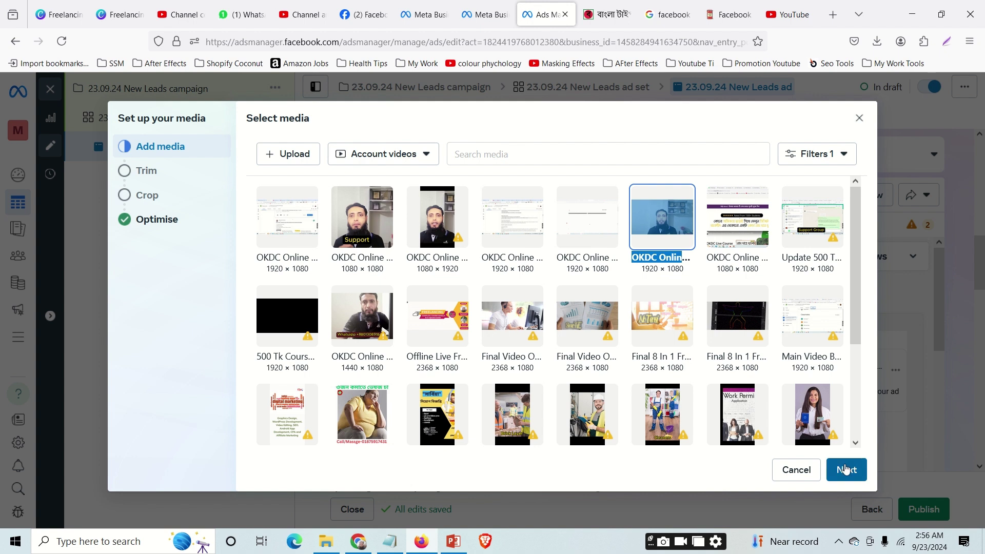
left_click(667, 217)
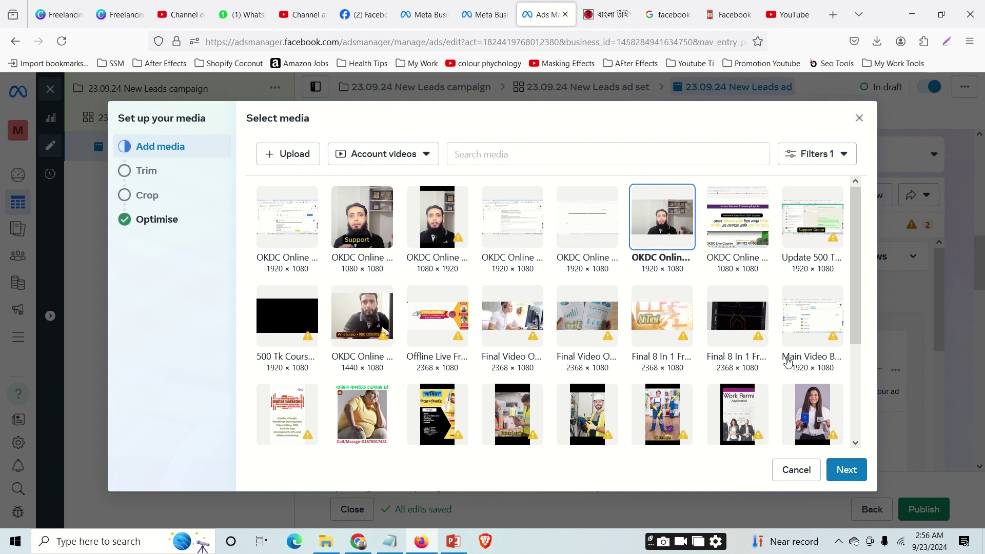
left_click(850, 478)
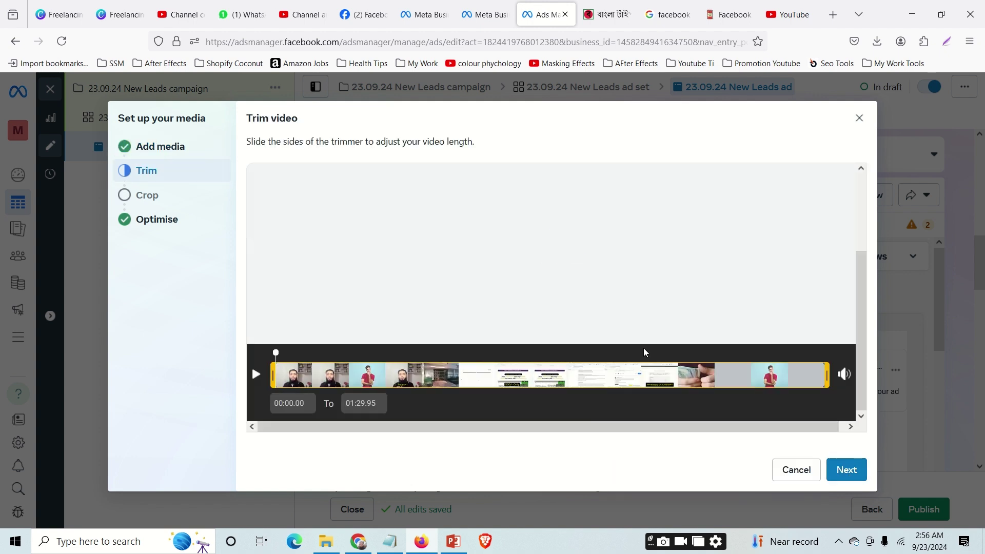
Keep the video's full length and original crops for all placement groups, and complete the media setup.
left_click(846, 470)
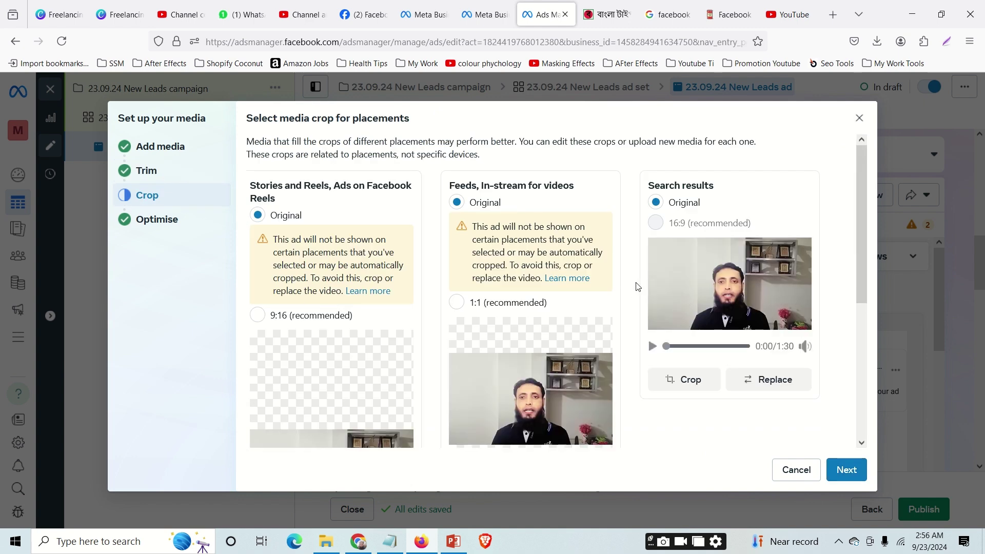
scroll(556, 244, "down", 2)
scroll(547, 262, "up", 2)
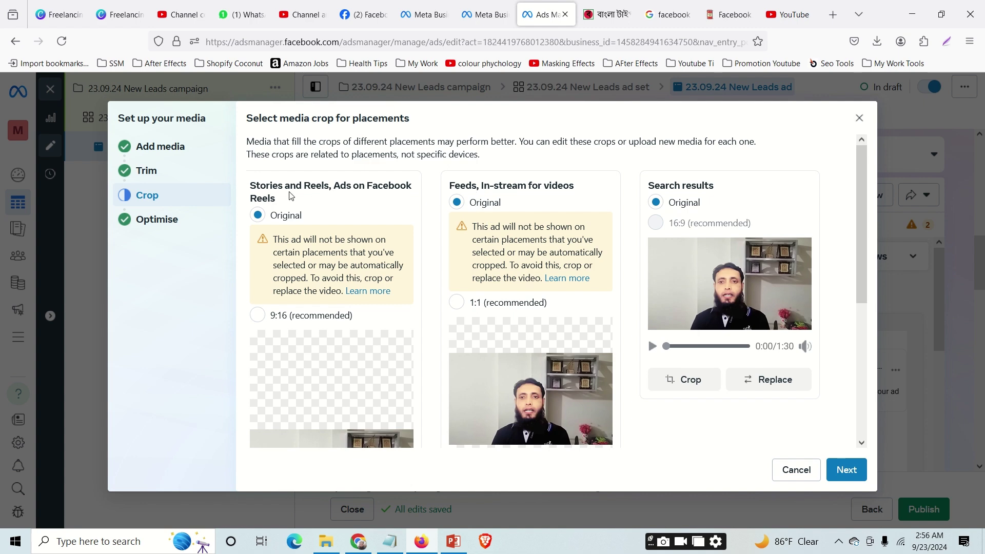
scroll(484, 278, "down", 3)
scroll(376, 288, "up", 3)
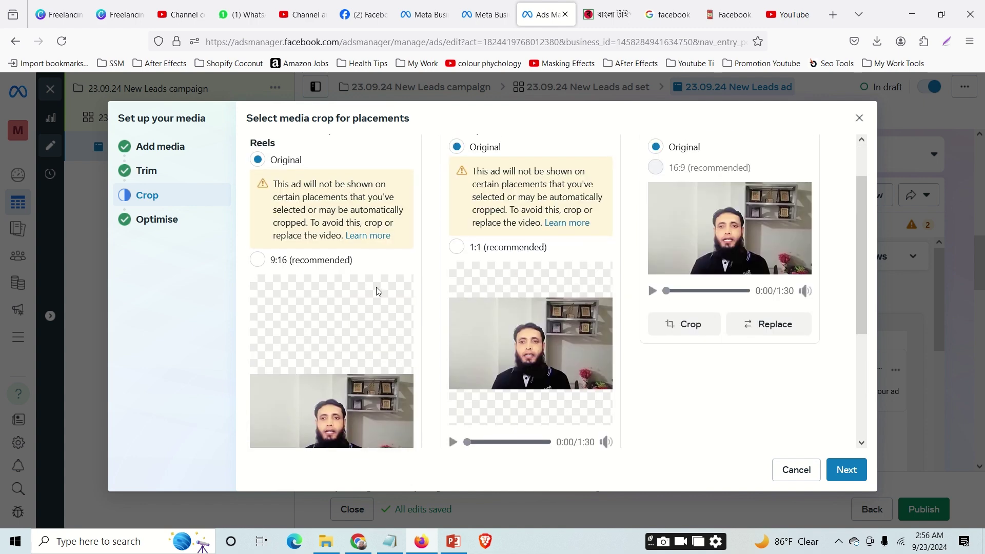
scroll(329, 309, "down", 3)
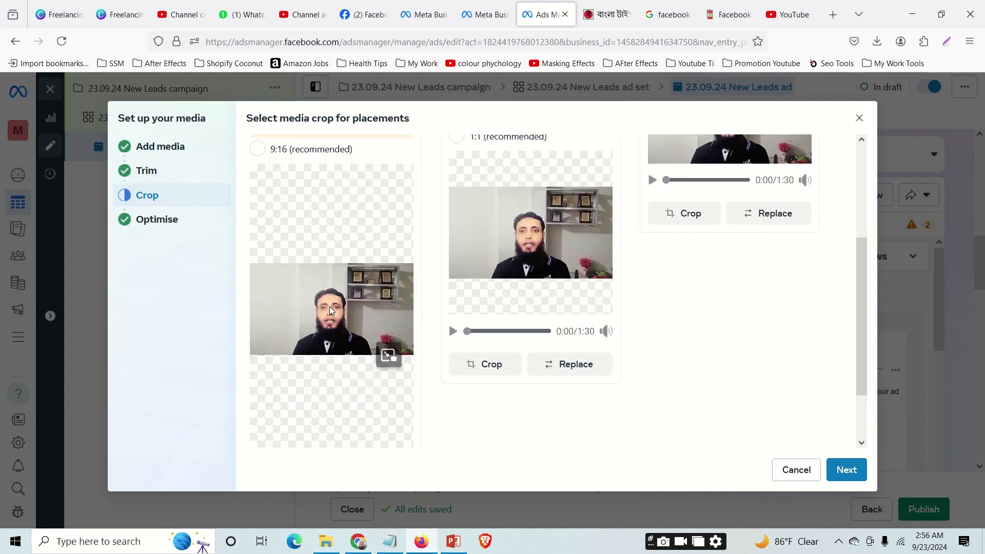
left_click(844, 469)
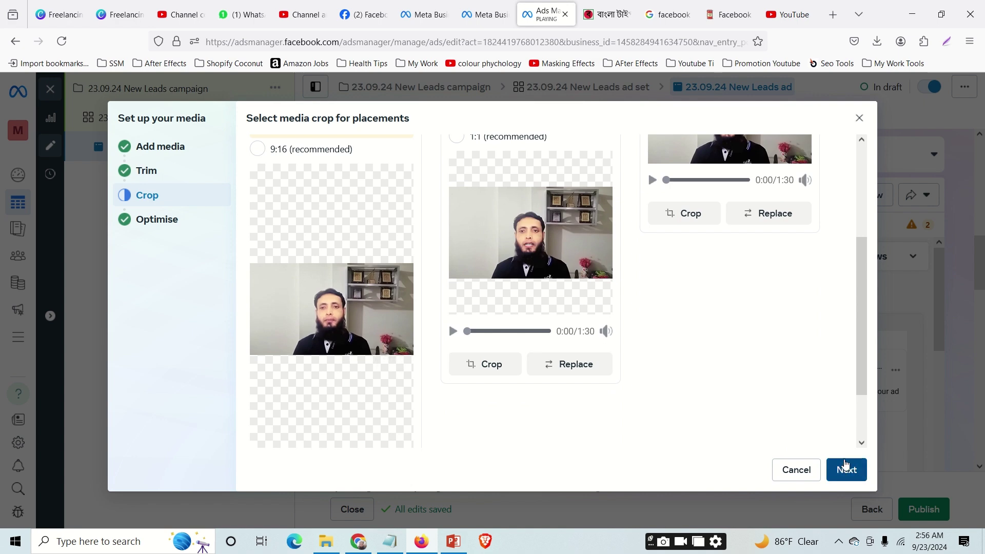
left_click(840, 470)
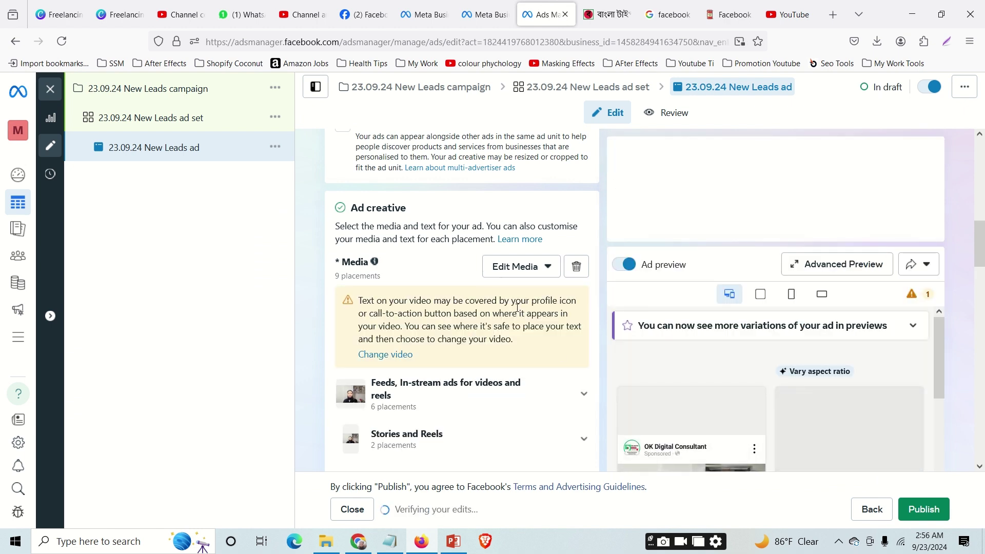
Examine the placements under Feeds, In-stream ads for videos and reels and the group's media editing options.
scroll(556, 323, "down", 2)
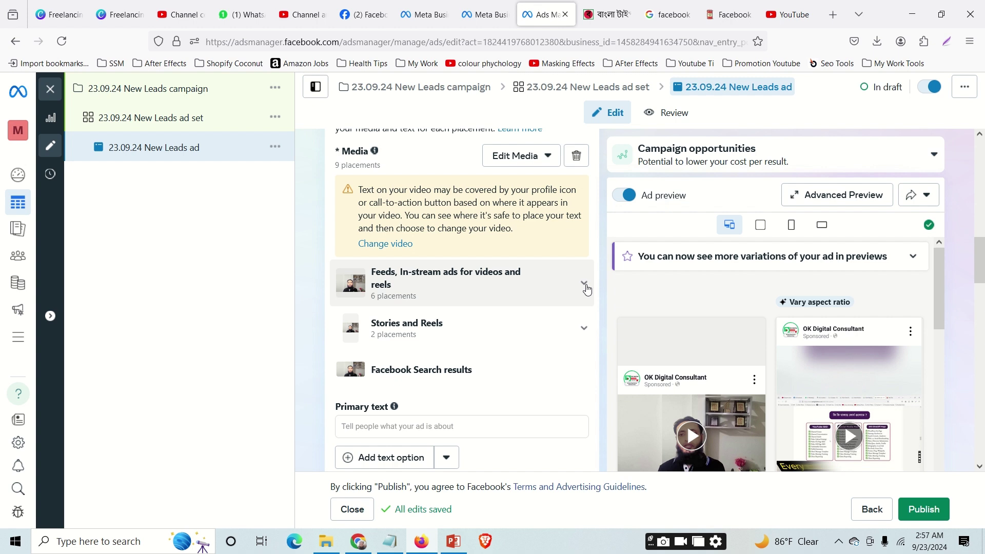
left_click(585, 286)
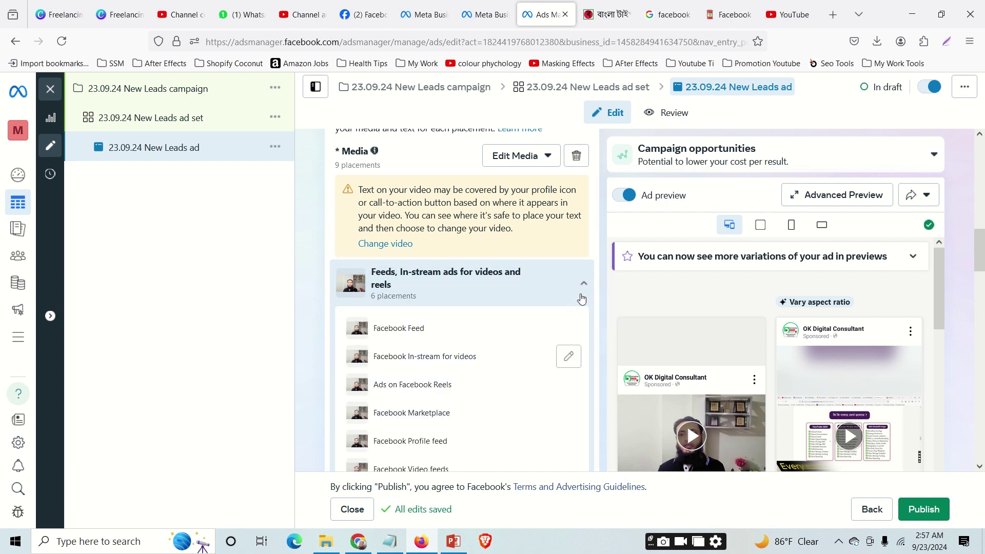
left_click(557, 281)
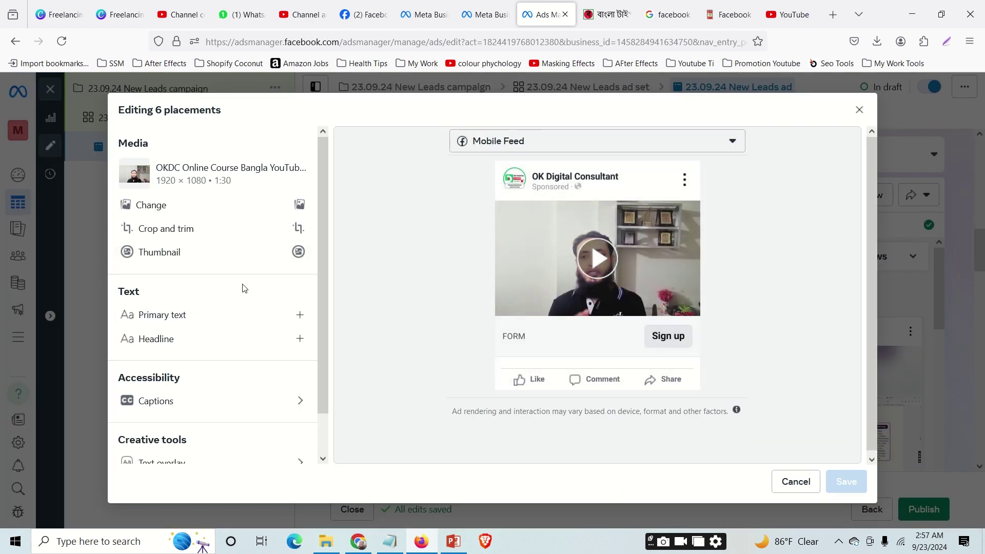
left_click(859, 110)
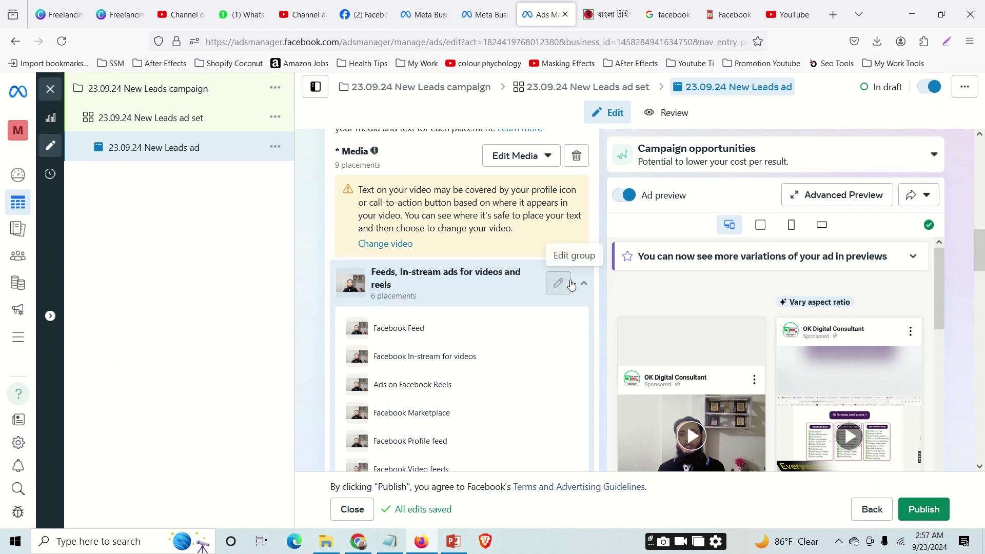
left_click(584, 283)
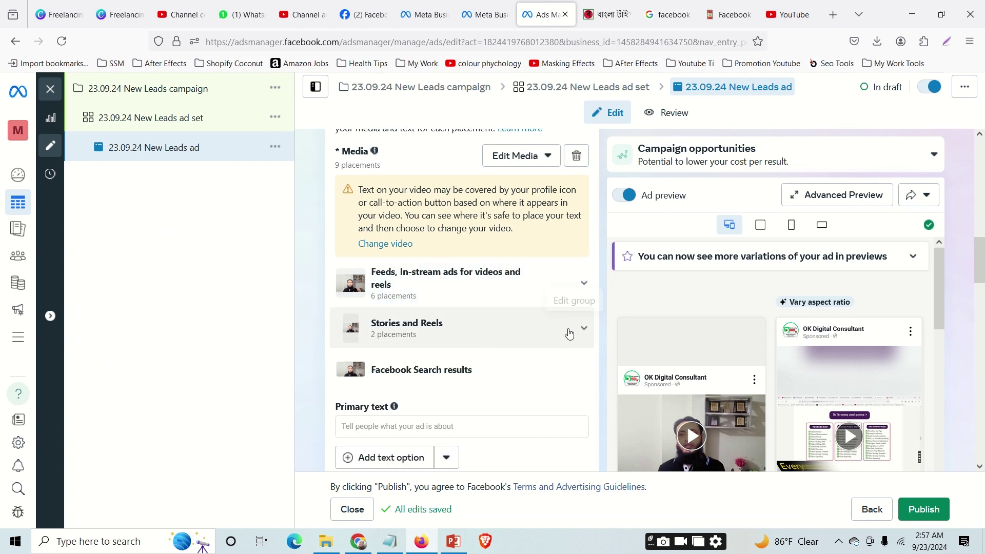
Replace the Stories and Reels media with the 1080 × 1080 OKDC Online account video and check its preview.
left_click(558, 331)
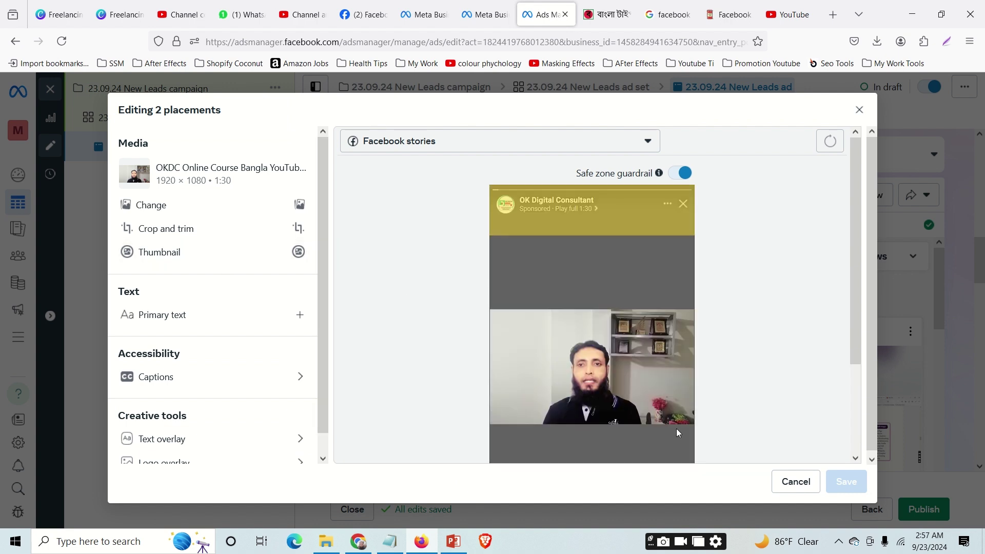
left_click(177, 205)
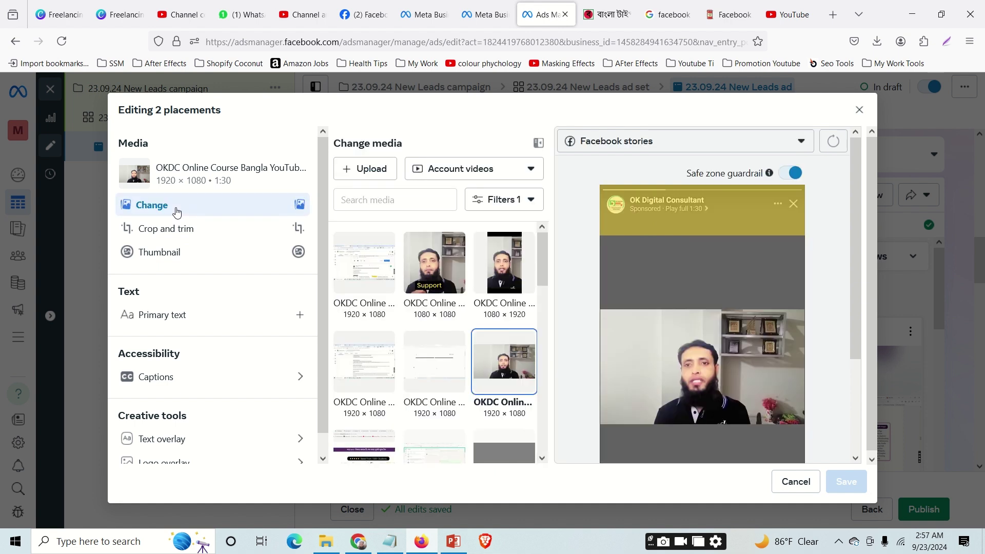
left_click(371, 169)
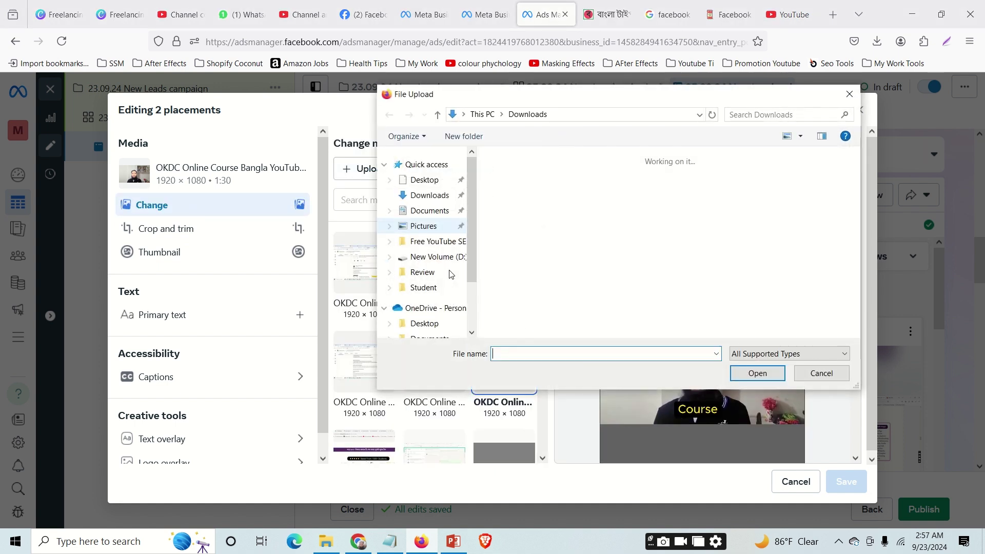
left_click(821, 373)
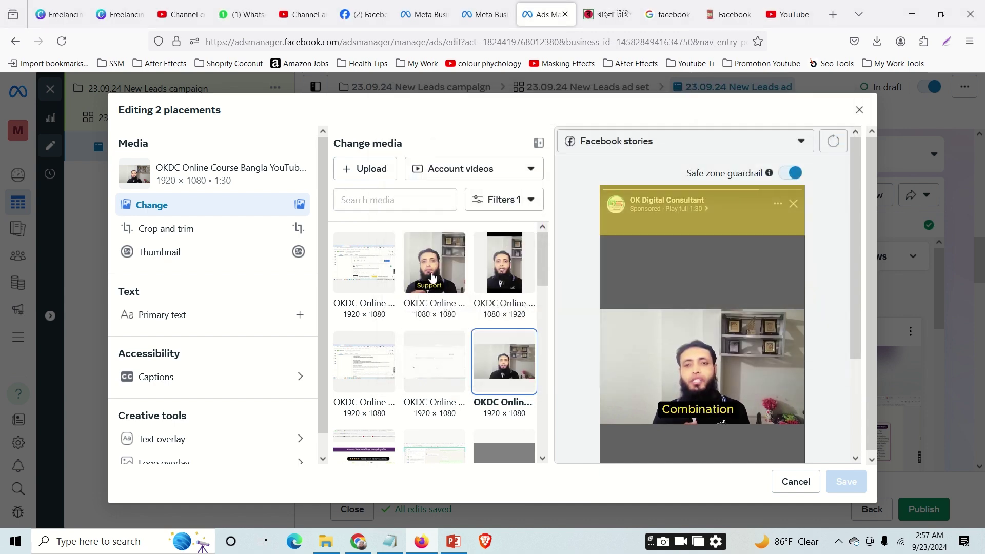
left_click(361, 169)
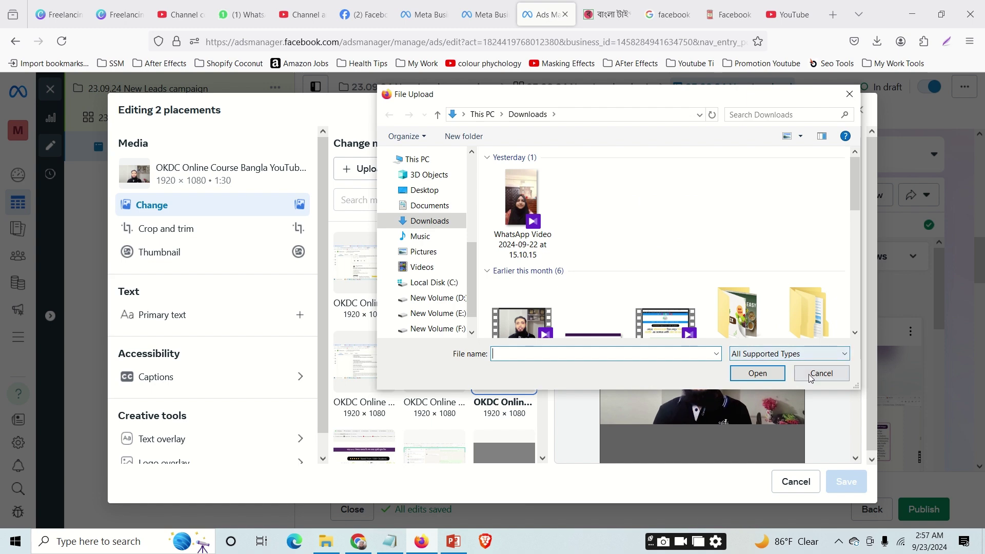
left_click(797, 373)
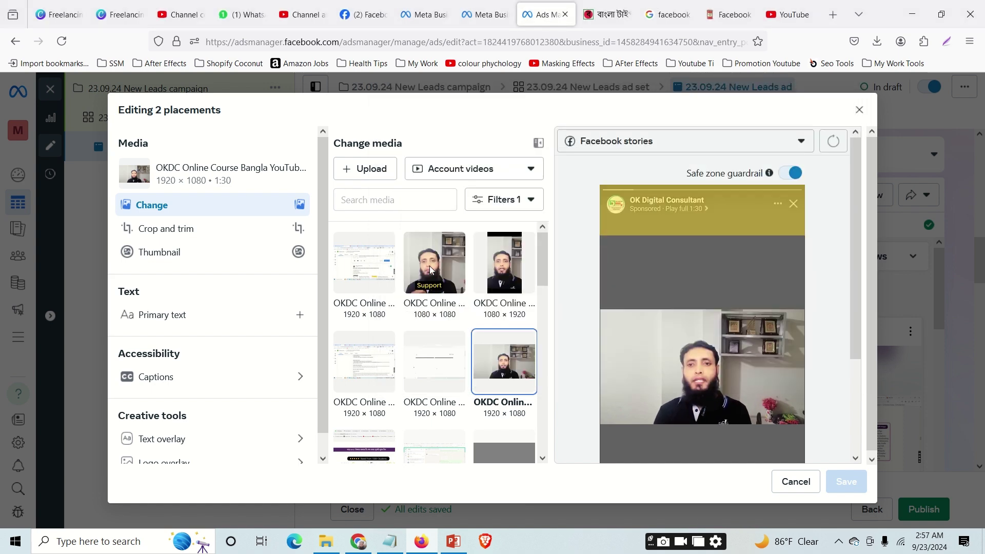
left_click(445, 289)
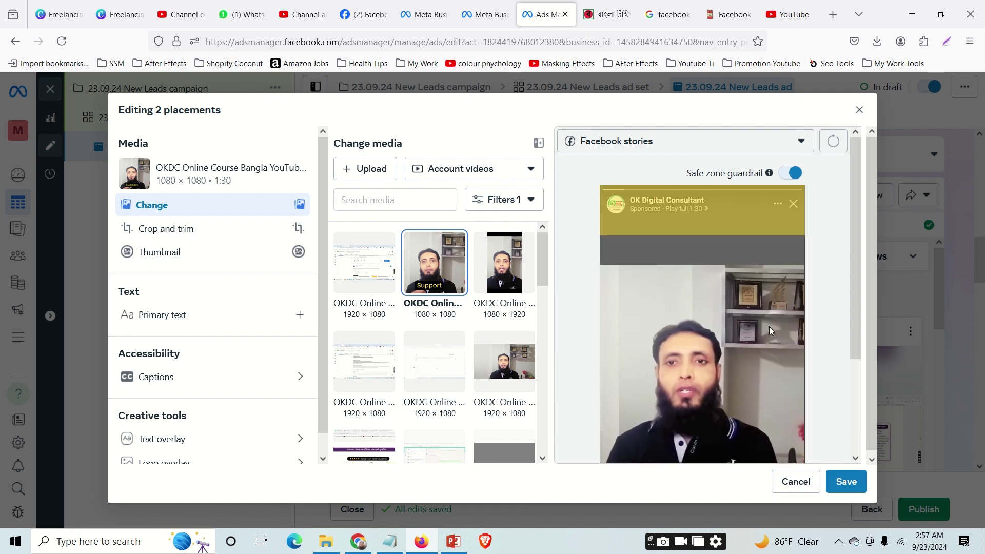
scroll(768, 328, "down", 2)
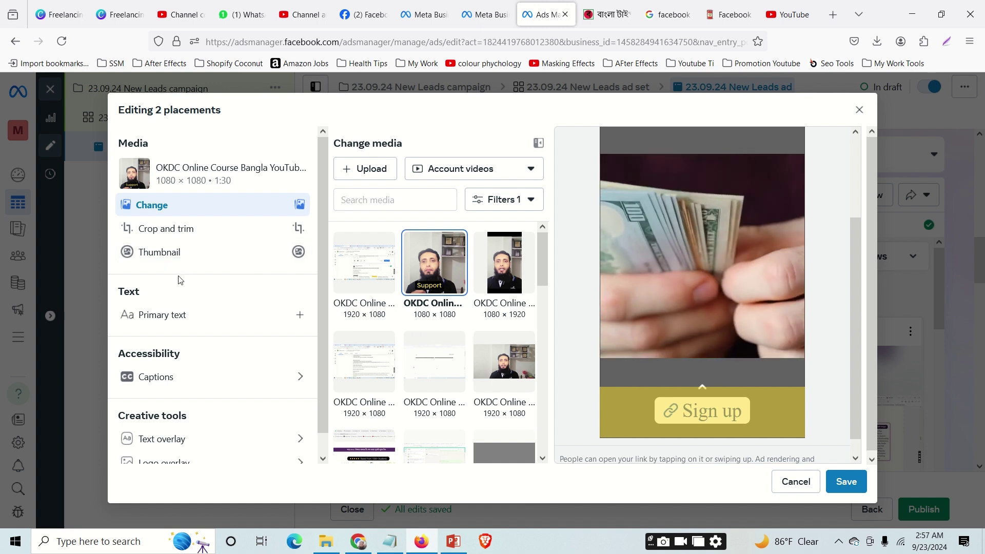
Set a manual thumbnail for Stories and Reels using the second 1080 × 1080 YouTube SEO account image, and save the customisation.
left_click(181, 253)
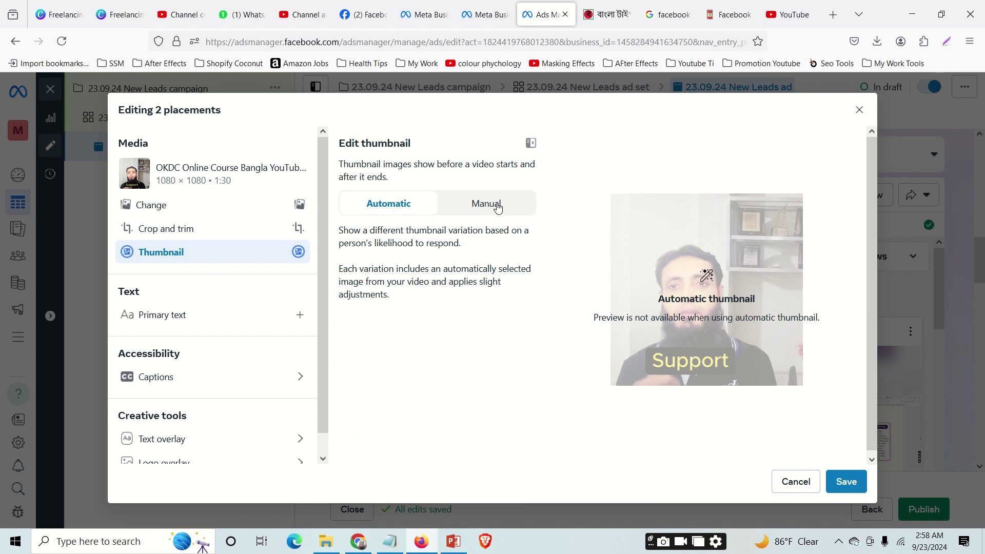
left_click(481, 205)
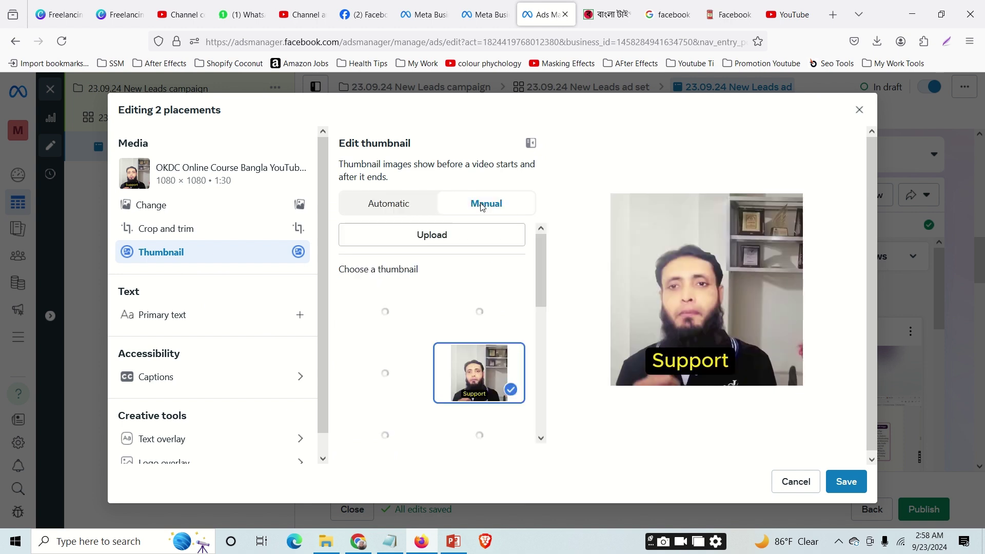
left_click(429, 243)
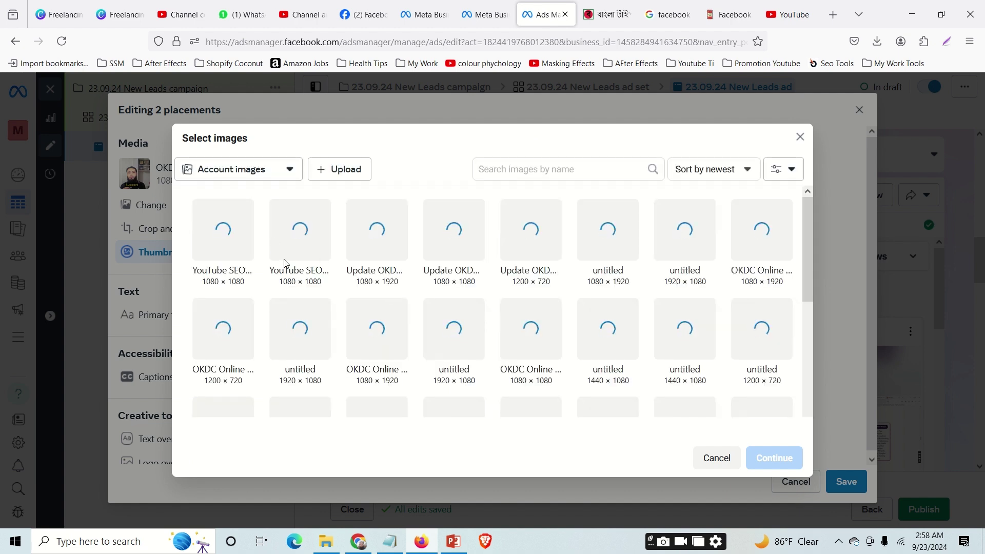
left_click(341, 170)
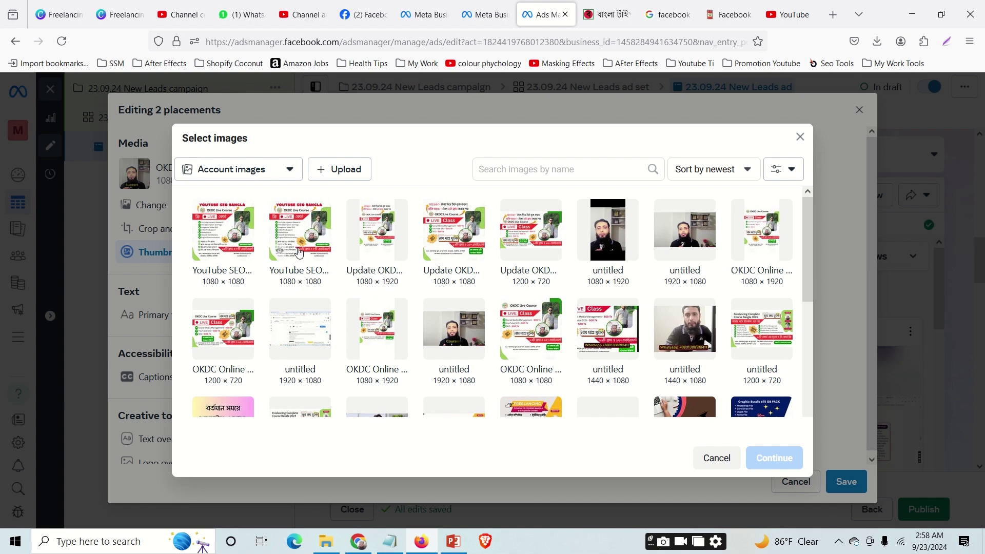
left_click(321, 262)
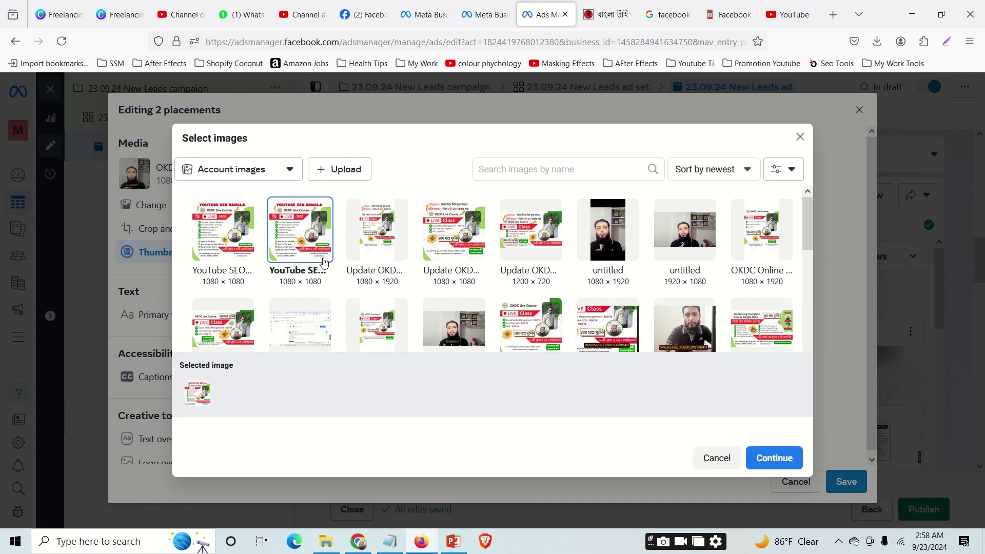
left_click(766, 462)
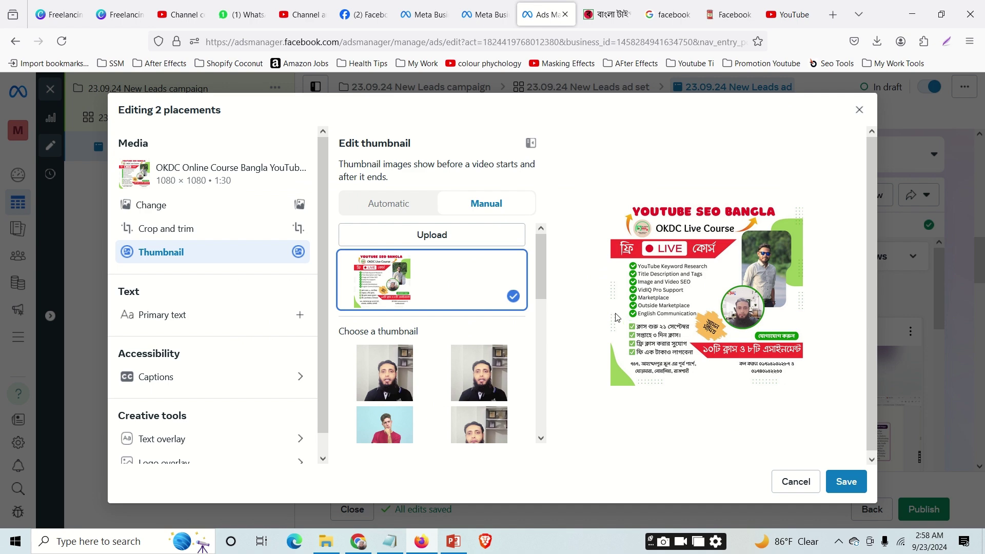
left_click(847, 481)
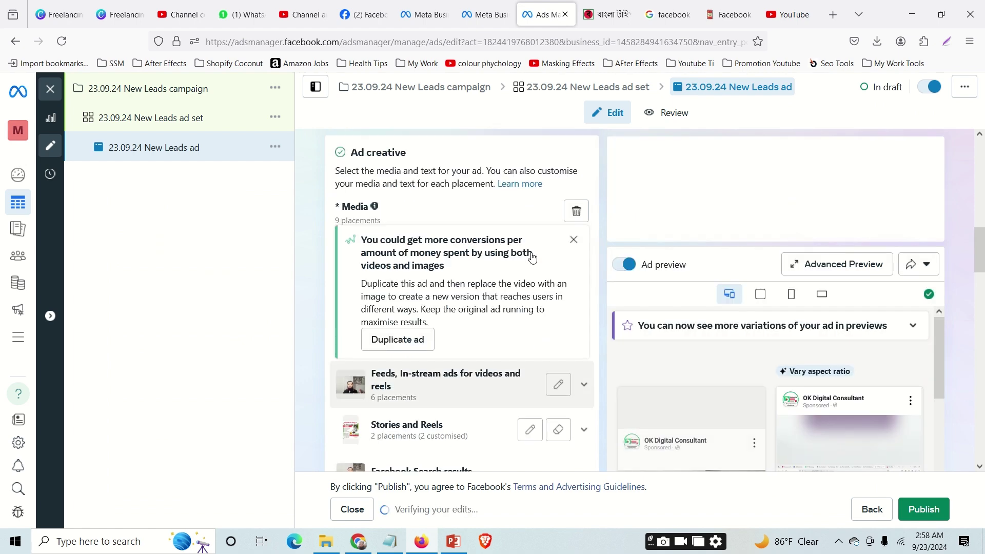
Expand the Stories and Reels group to check its Facebook Stories and Facebook Reels placements.
scroll(556, 352, "down", 4)
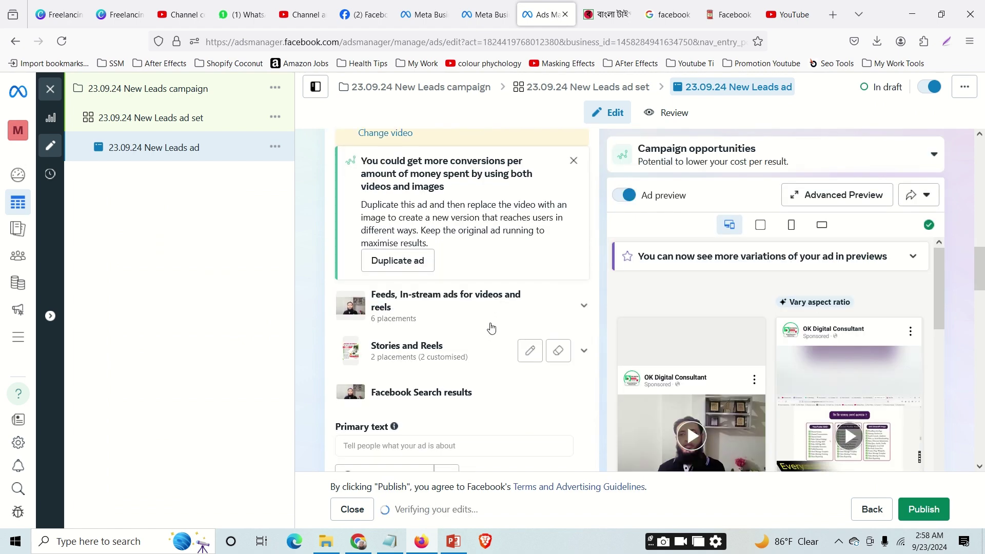
left_click(584, 350)
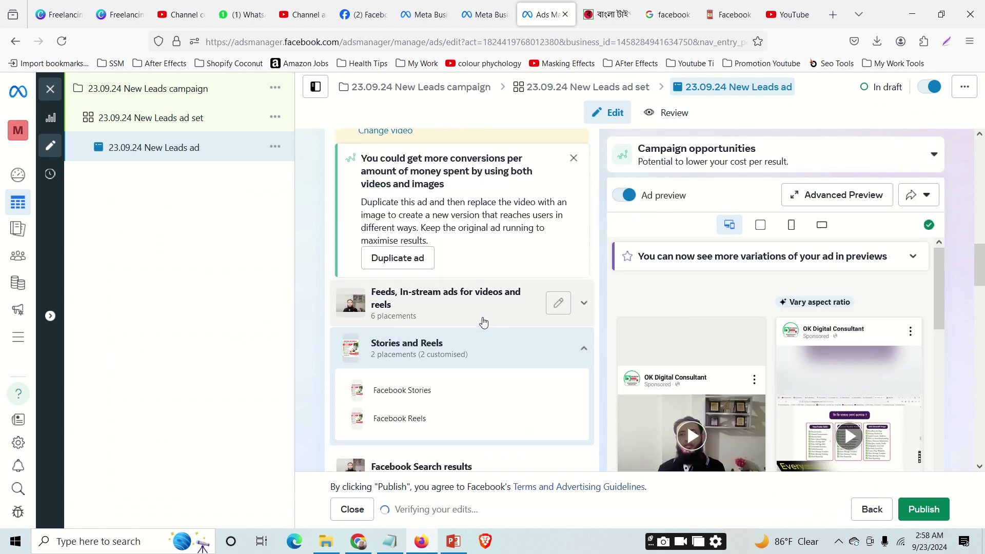
scroll(484, 322, "down", 1)
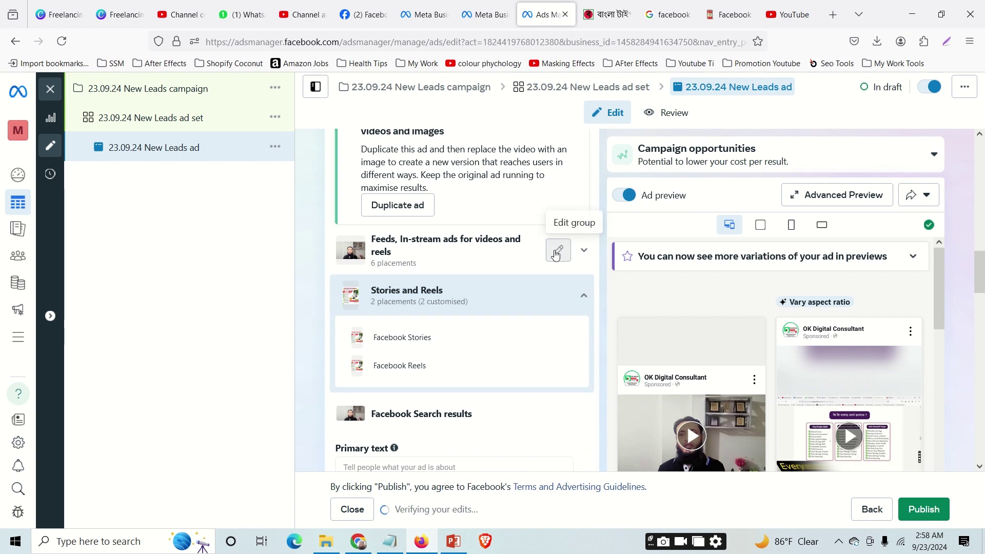
Set a manual thumbnail for Feeds, In-stream ads for videos and reels using the 1200 × 720 OKDC Online account image, and save the customisation.
left_click(556, 253)
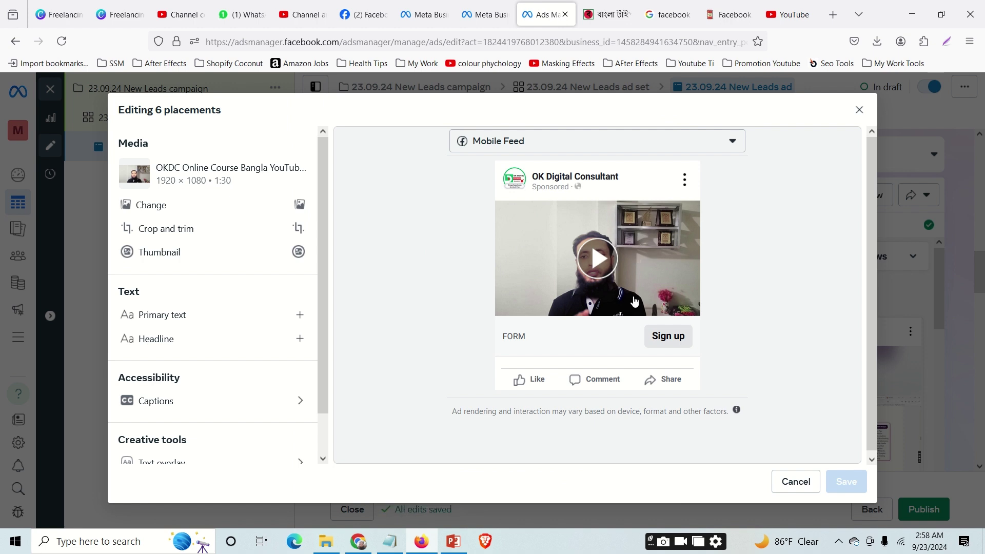
left_click(199, 207)
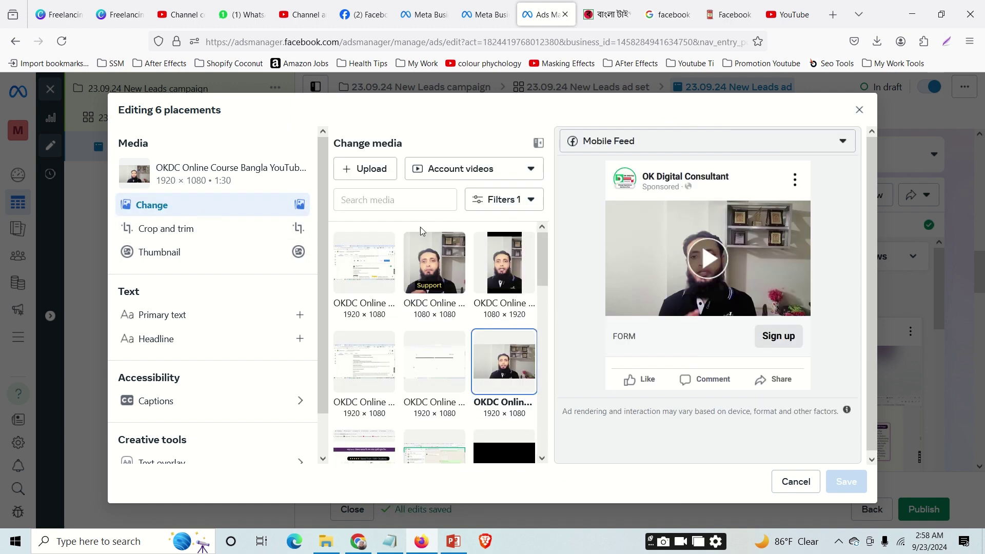
left_click(170, 252)
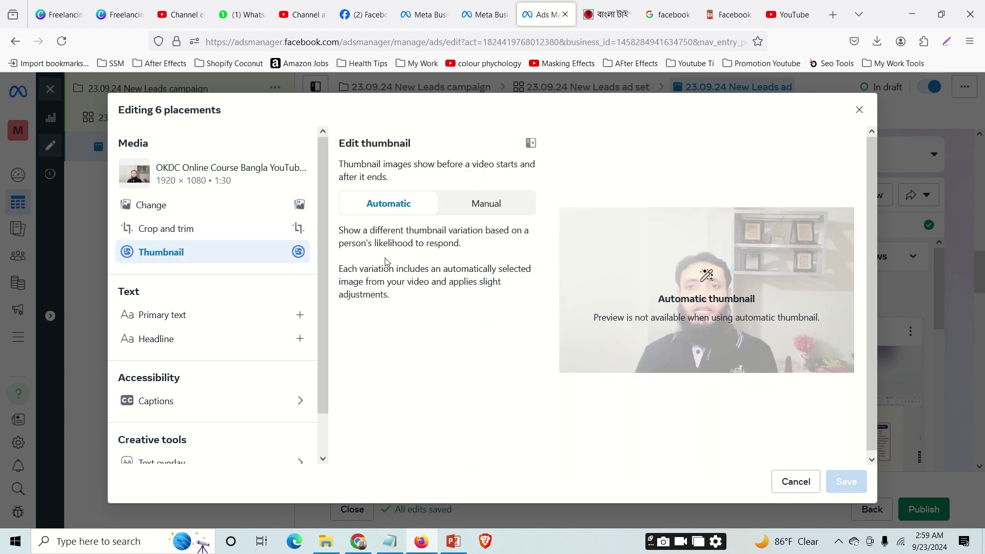
left_click(477, 211)
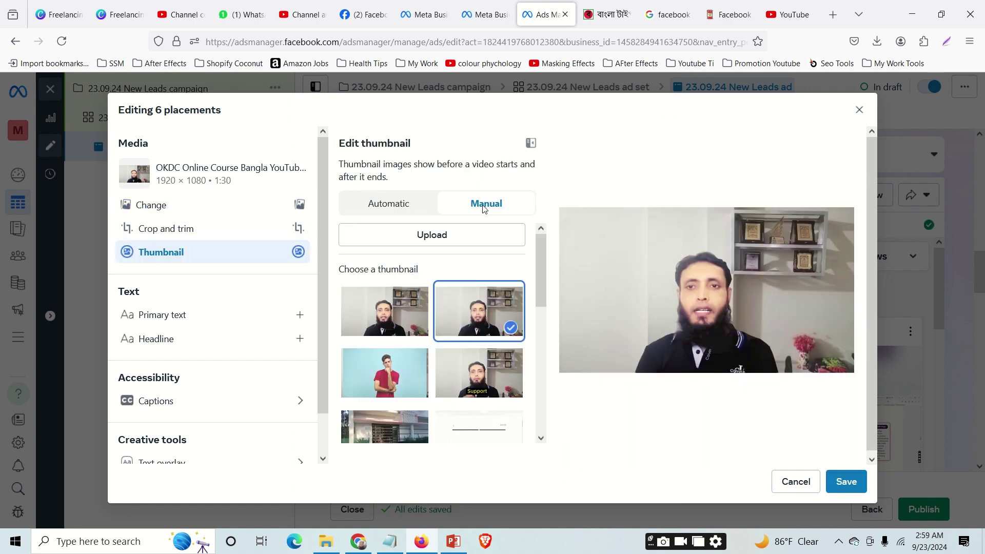
left_click(421, 239)
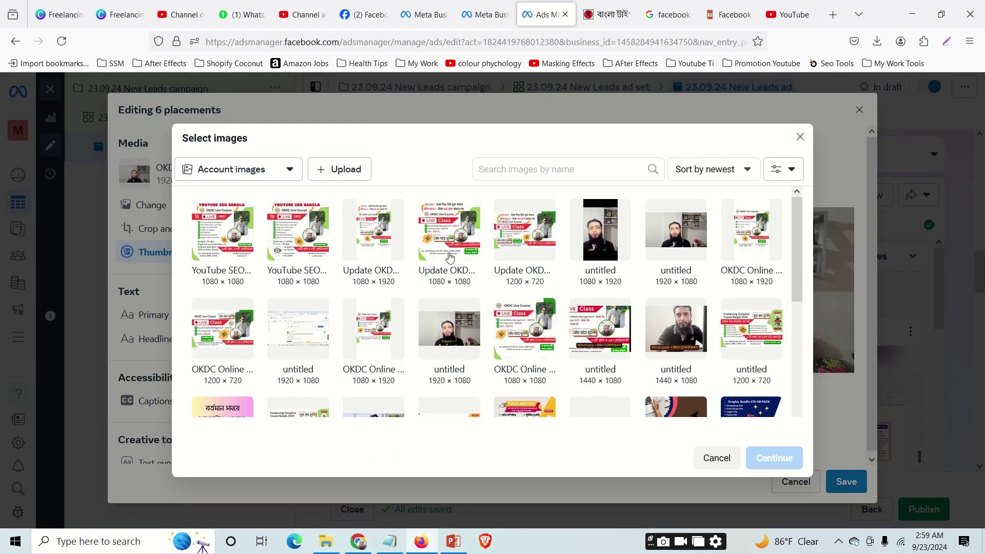
left_click(520, 243)
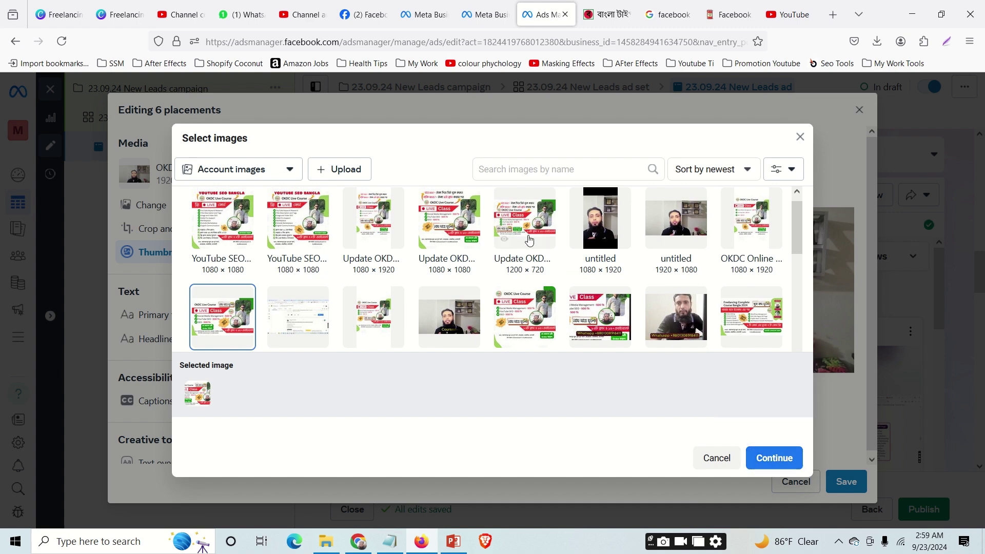
left_click(774, 458)
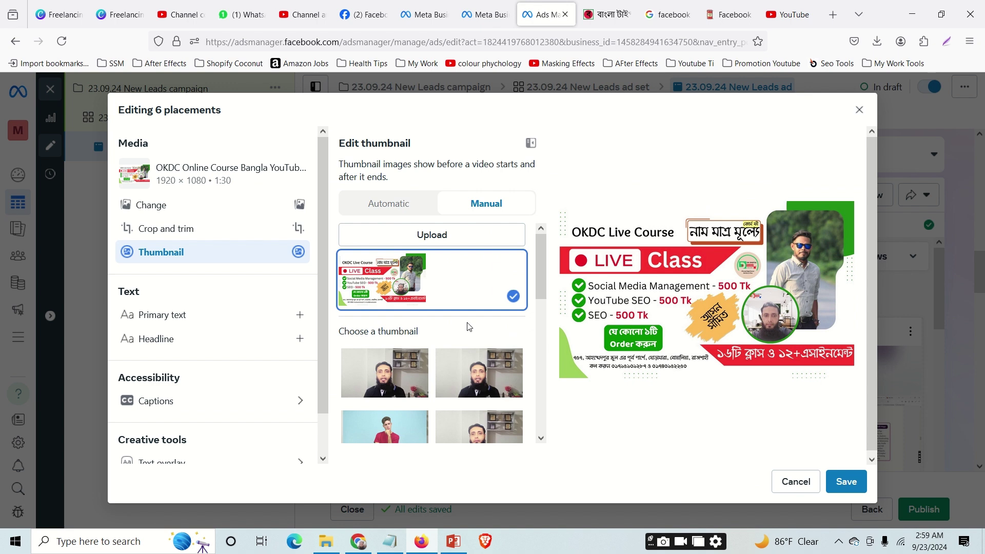
left_click(848, 481)
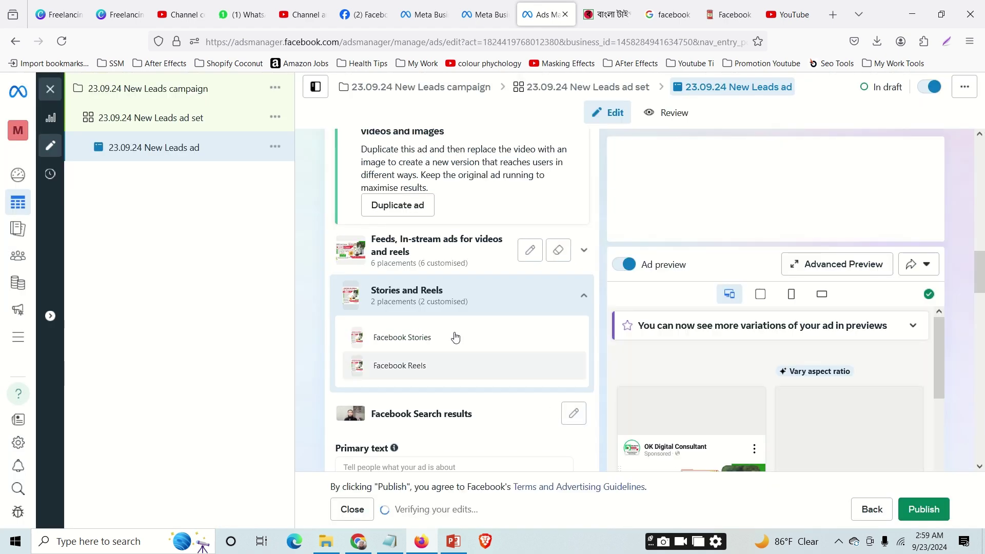
Replace the Facebook Search results media with the 1080 × 1080 OKDC Online account video.
left_click(584, 295)
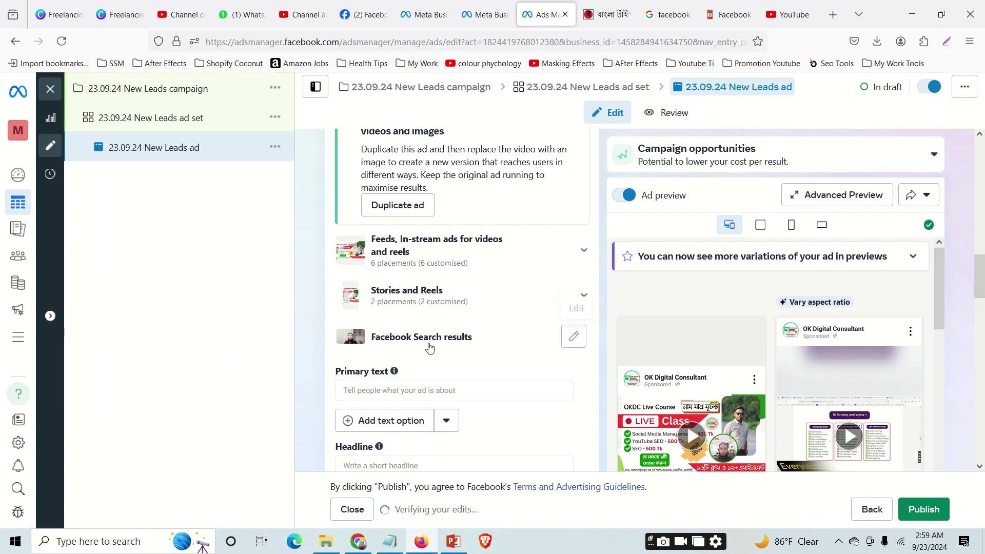
left_click(573, 336)
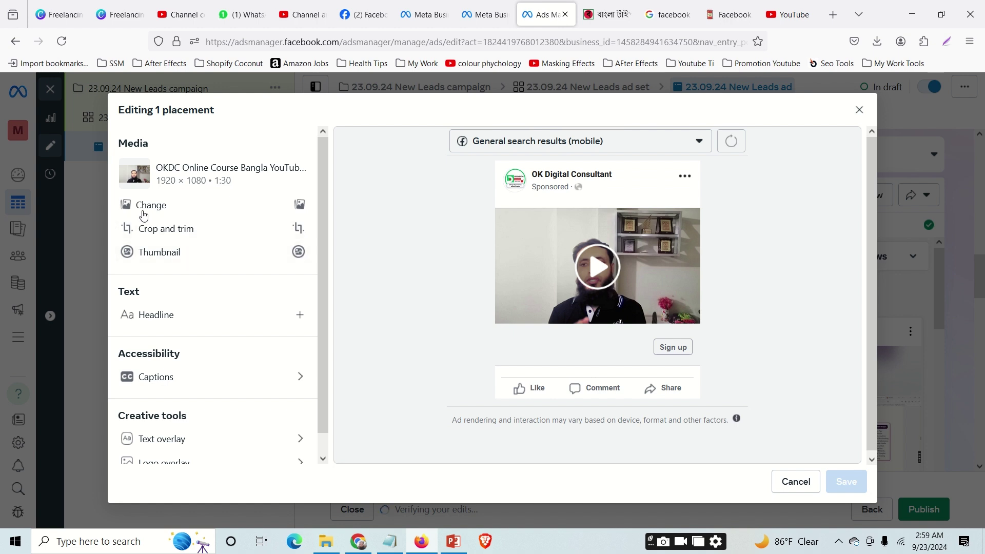
left_click(196, 211)
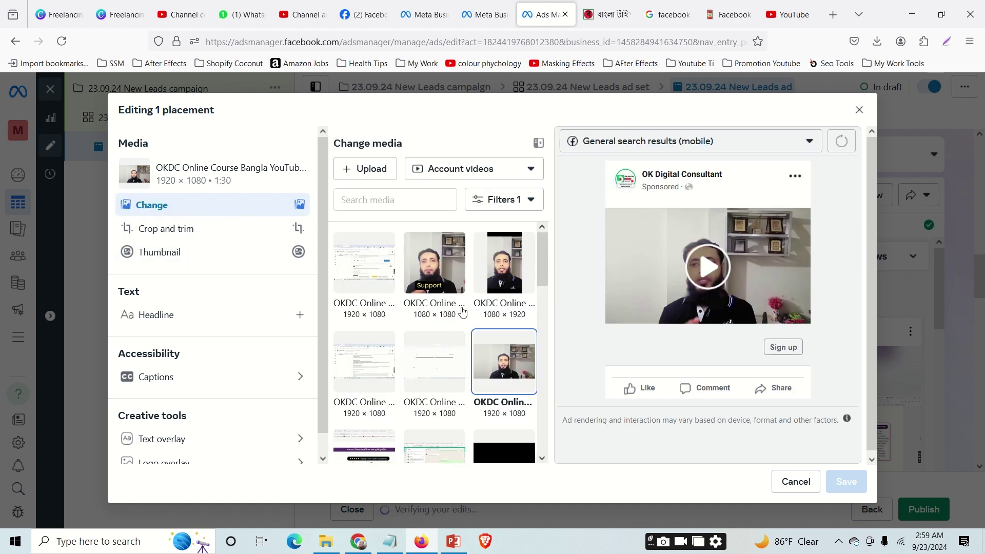
left_click(439, 272)
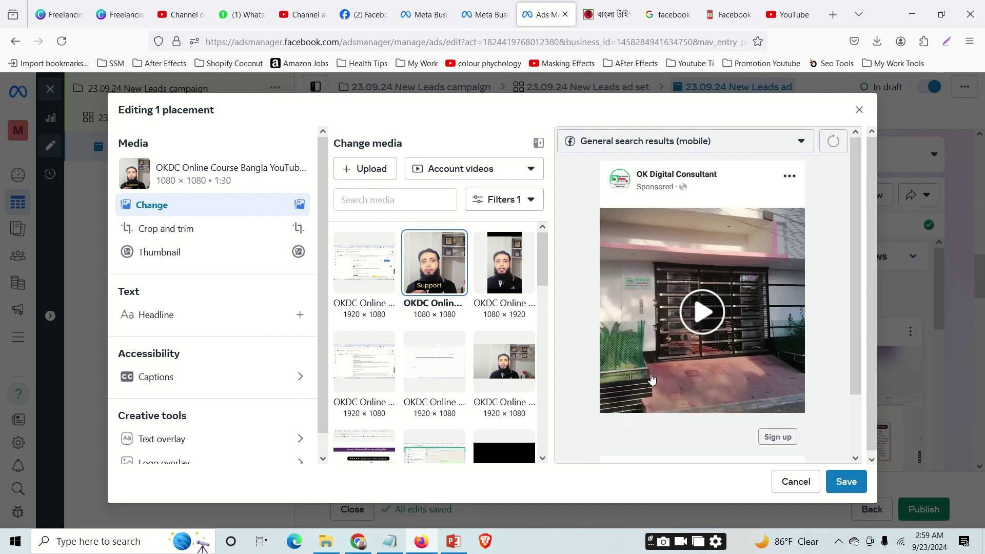
Set a manual thumbnail for Facebook Search results using the second 1080 × 1080 YouTube SEO account image, and save the customisation.
left_click(205, 259)
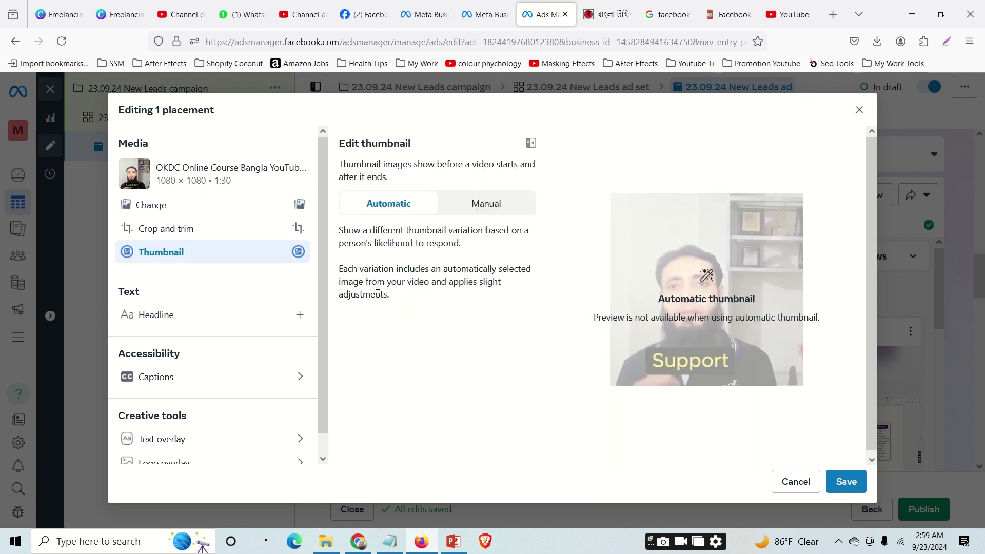
left_click(475, 205)
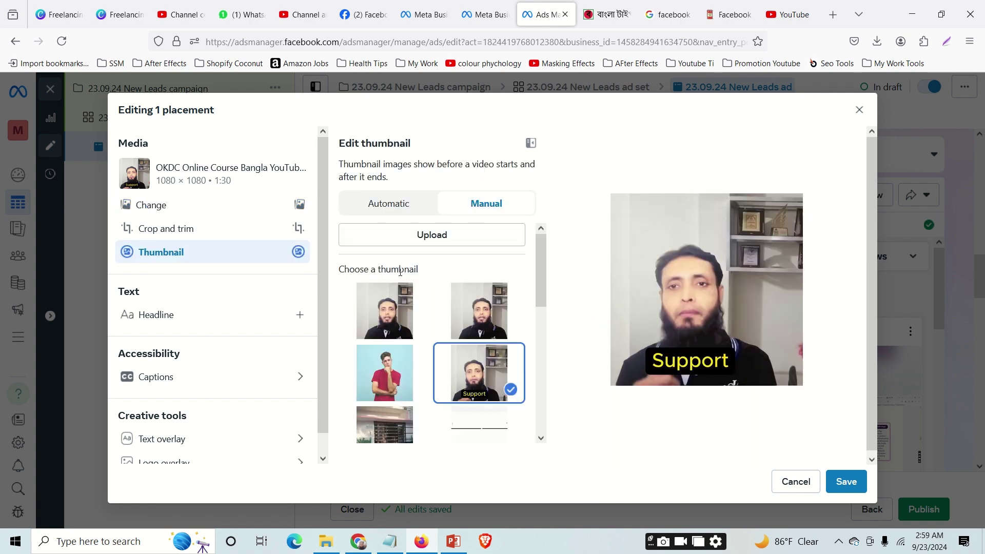
left_click(416, 244)
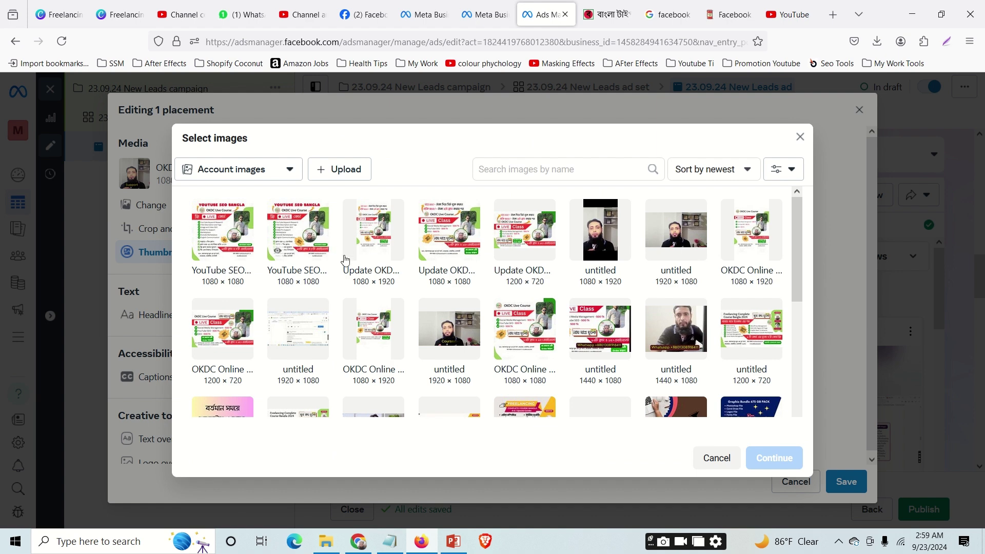
left_click(321, 251)
left_click(774, 457)
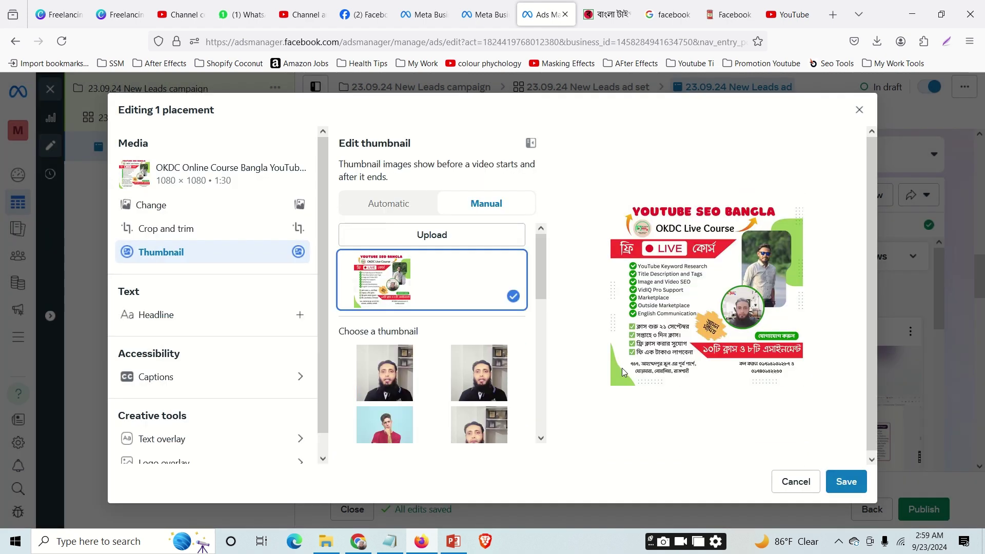
left_click(844, 481)
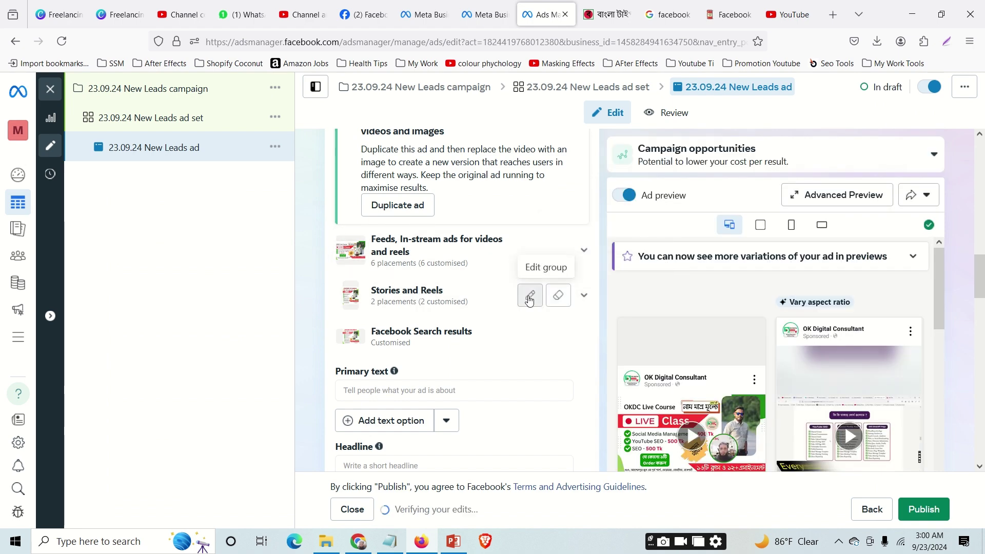
Replace the Facebook Reels placement's media within Stories and Reels with the 1080 × 1920 OKDC Online account video.
left_click(584, 296)
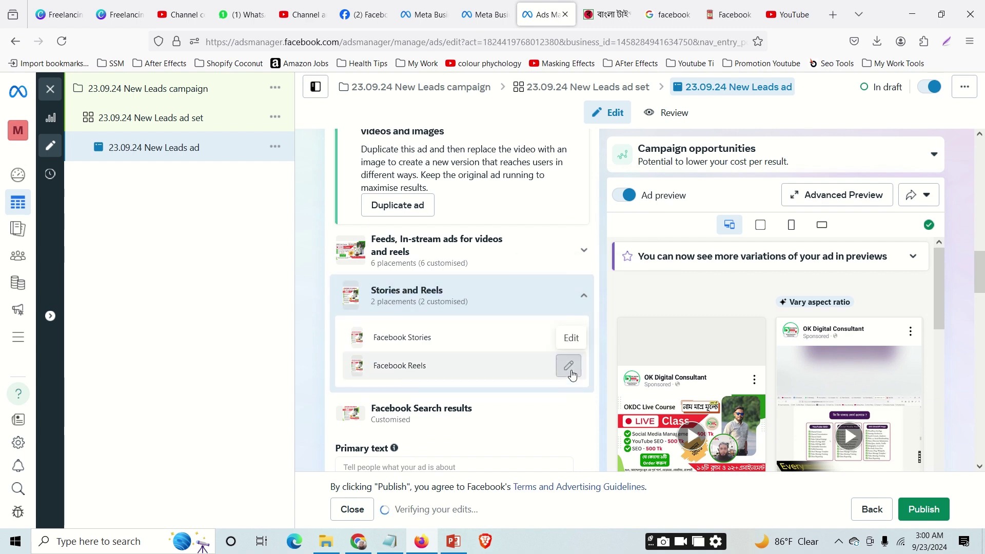
left_click(567, 365)
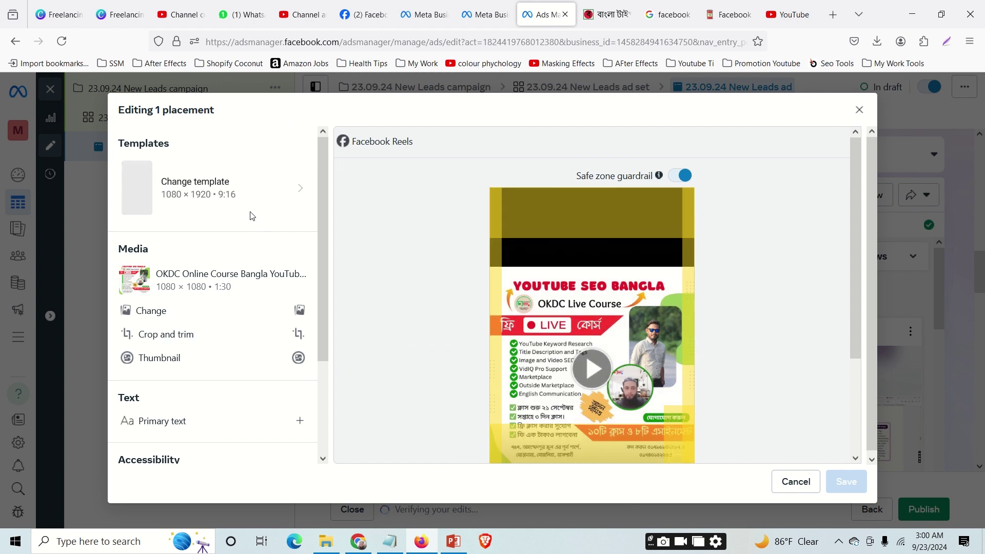
left_click(246, 314)
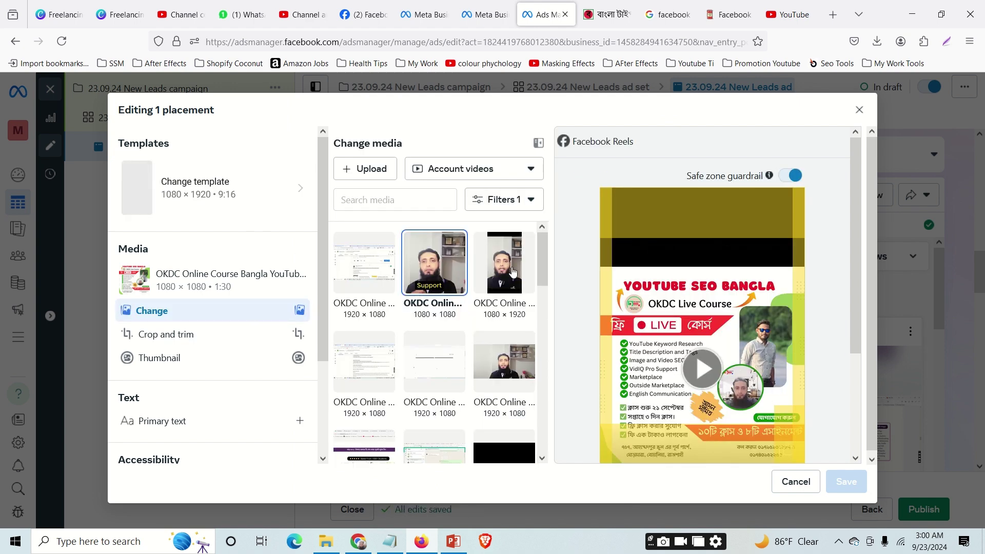
left_click(510, 265)
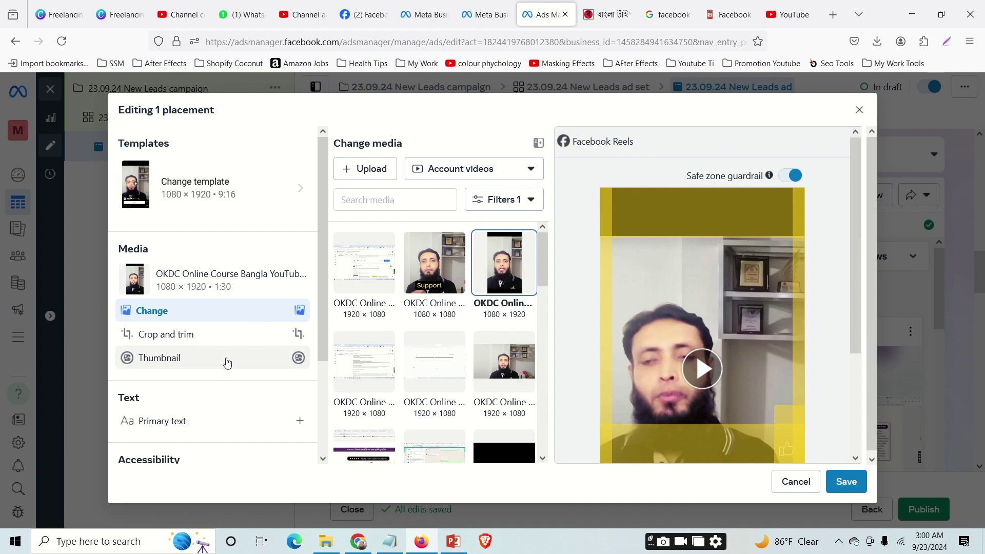
Set a manual thumbnail for Facebook Reels using the 1080 × 1920 Update OKDC account image, and save the customisation.
left_click(272, 358)
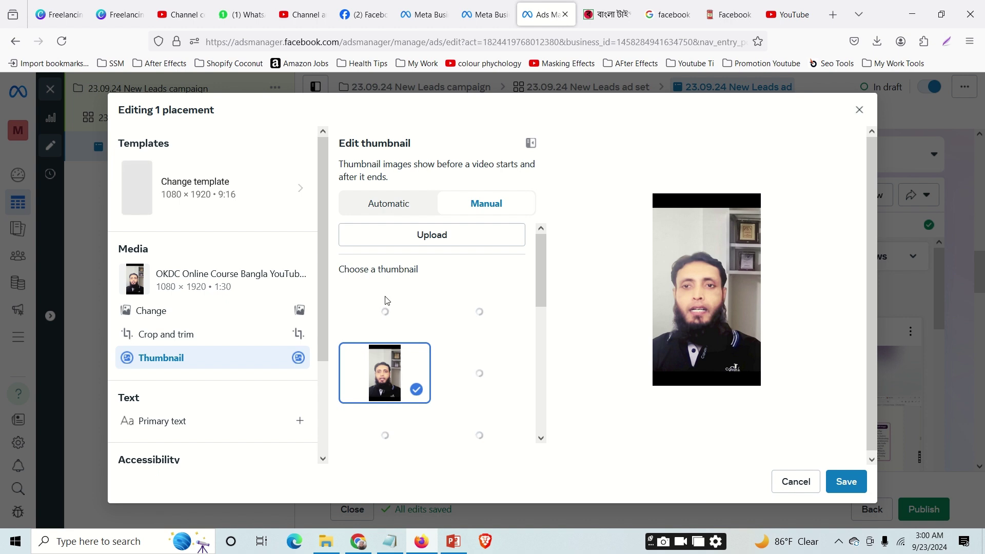
left_click(441, 238)
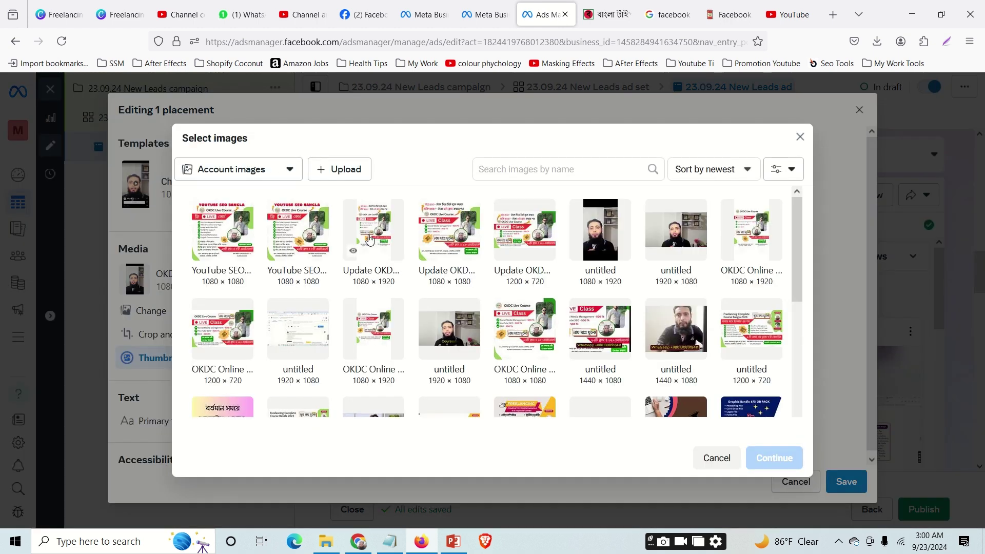
left_click(384, 281)
left_click(798, 457)
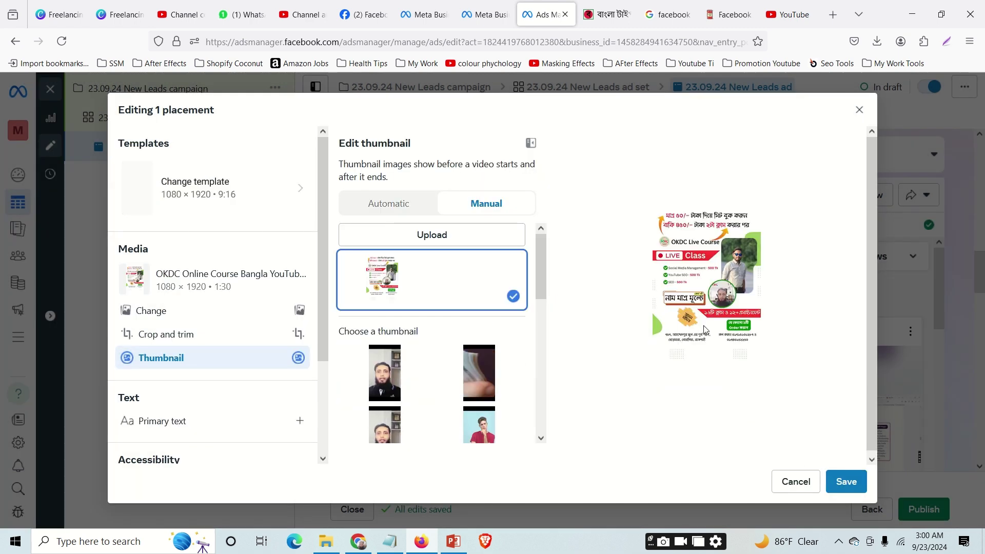
left_click(831, 493)
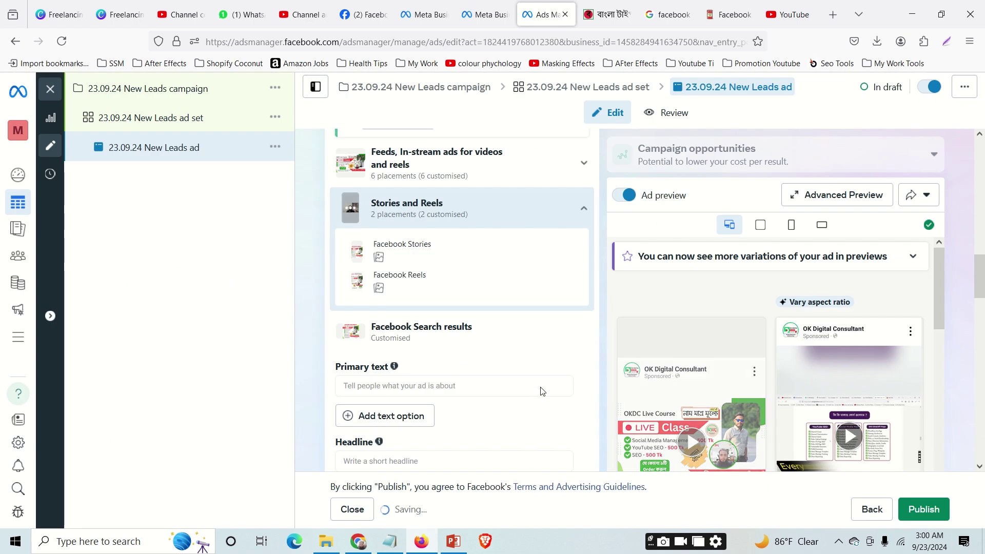
Examine the customised placement groups and the ad's Primary text, Headline, Description and Call to action fields.
scroll(517, 329, "up", 2)
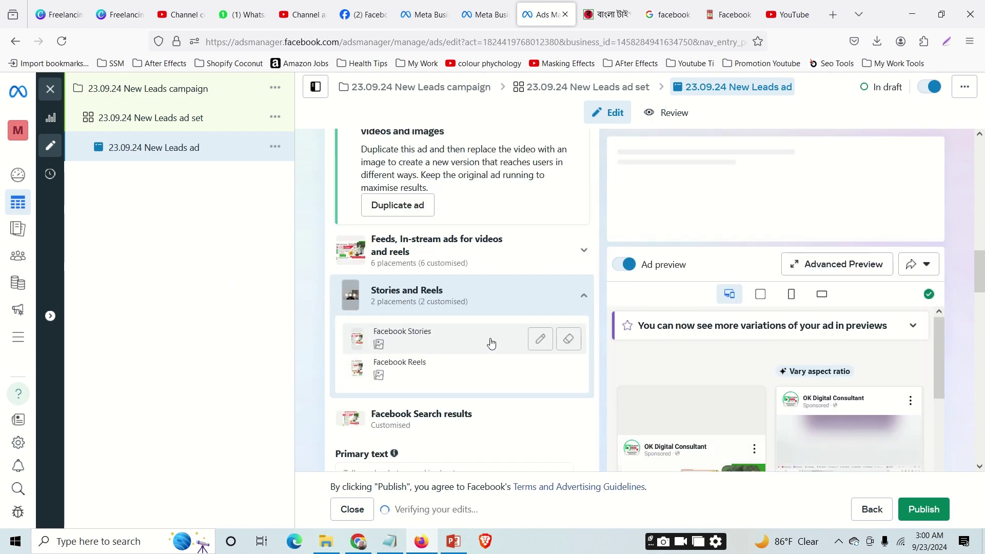
scroll(581, 314, "down", 5)
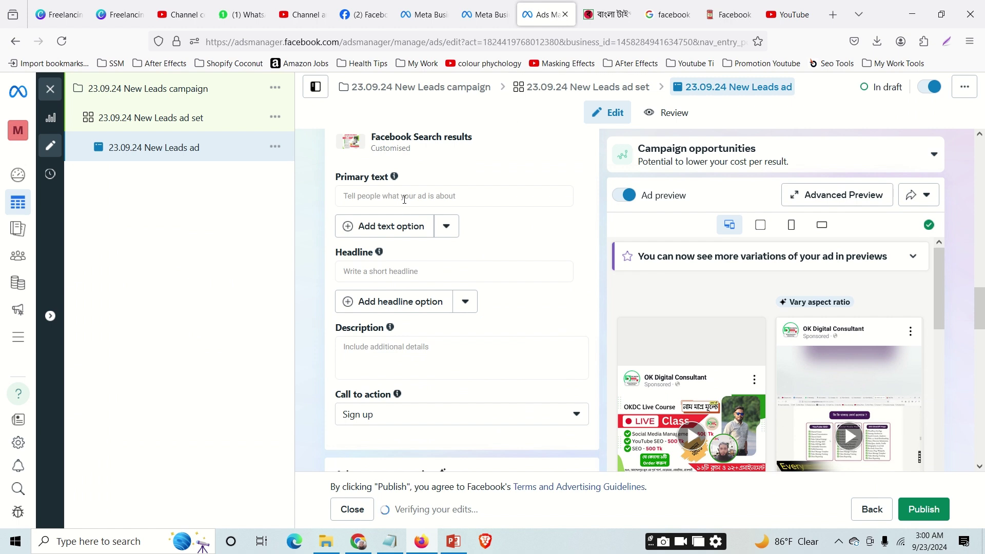
left_click(404, 199)
scroll(491, 247, "up", 2)
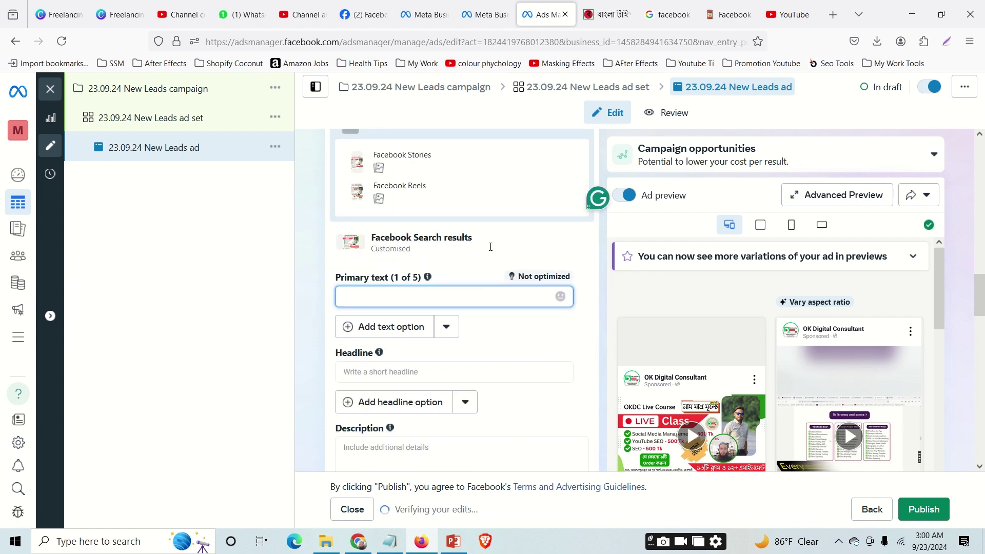
scroll(490, 247, "up", 1)
scroll(528, 314, "down", 2)
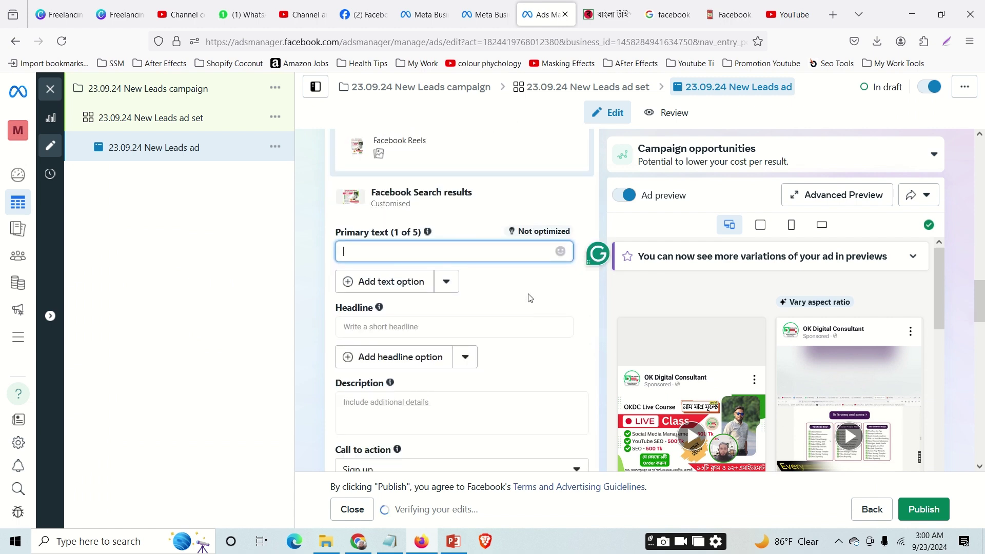
scroll(451, 352, "up", 3)
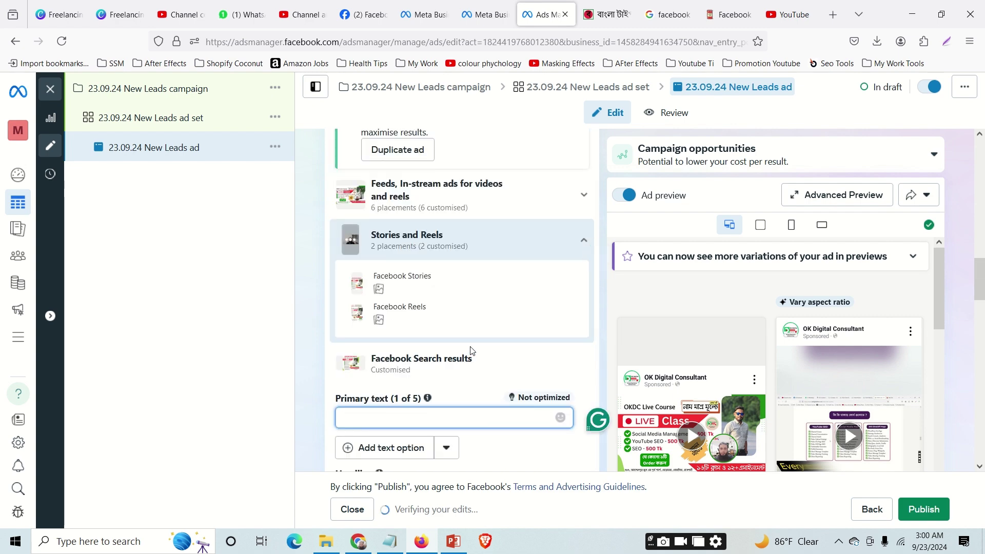
Open Ads Manager from the Meta Business Suite inbox and switch to the Teespring Tshirt ad account.
left_click(458, 20)
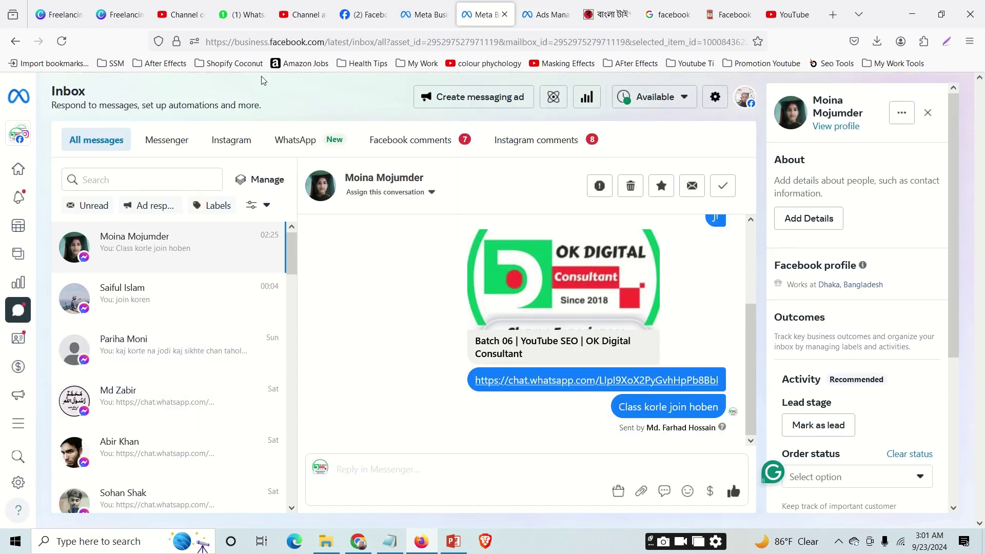
left_click(36, 421)
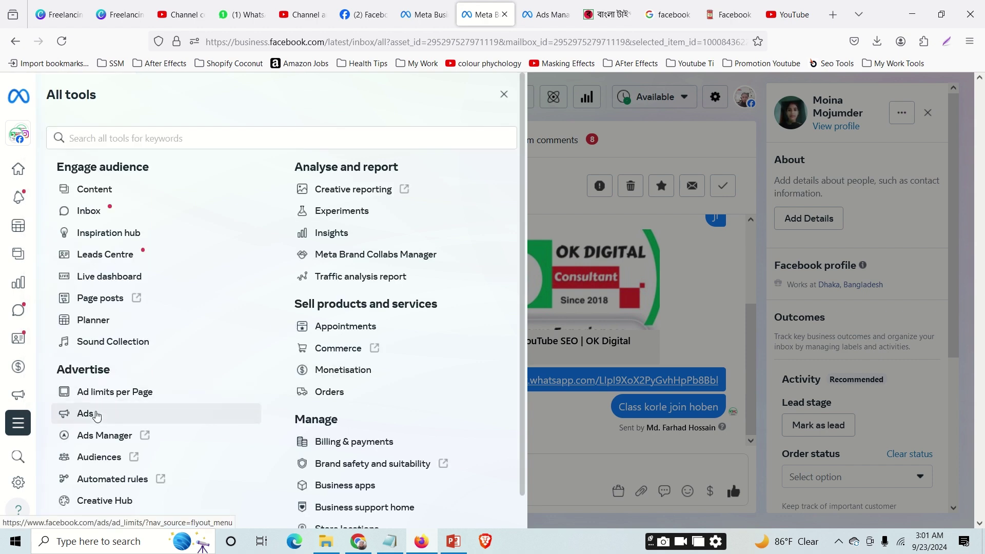
left_click(93, 436)
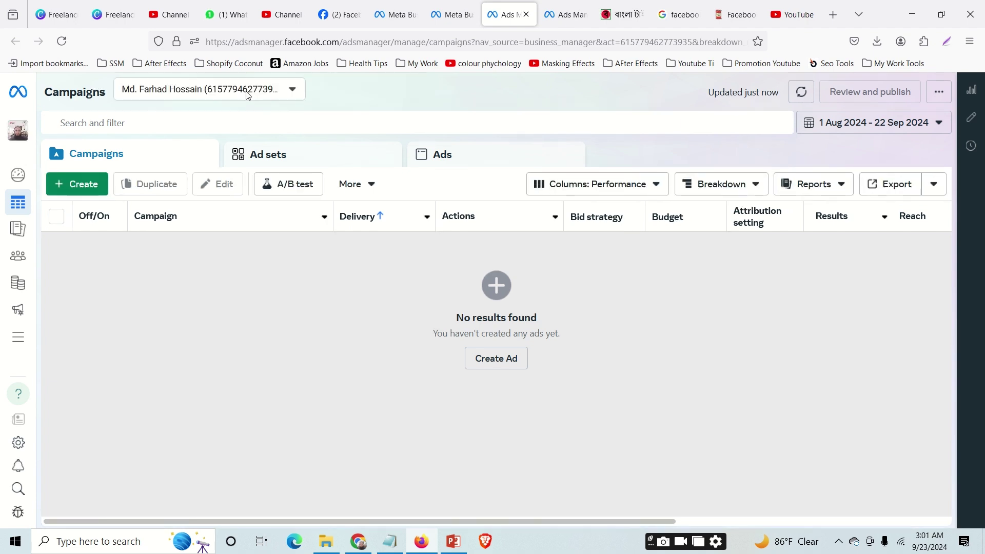
left_click(292, 90)
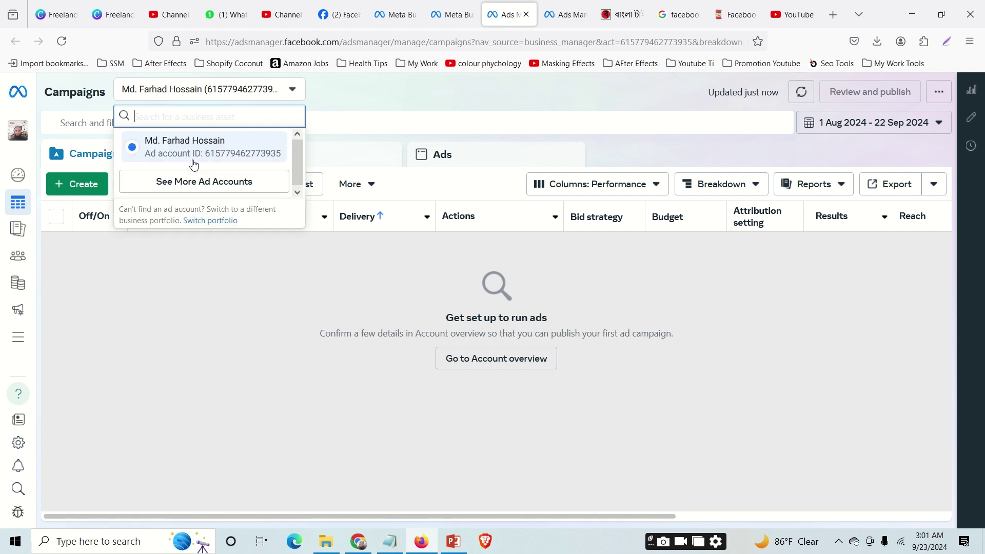
left_click(204, 182)
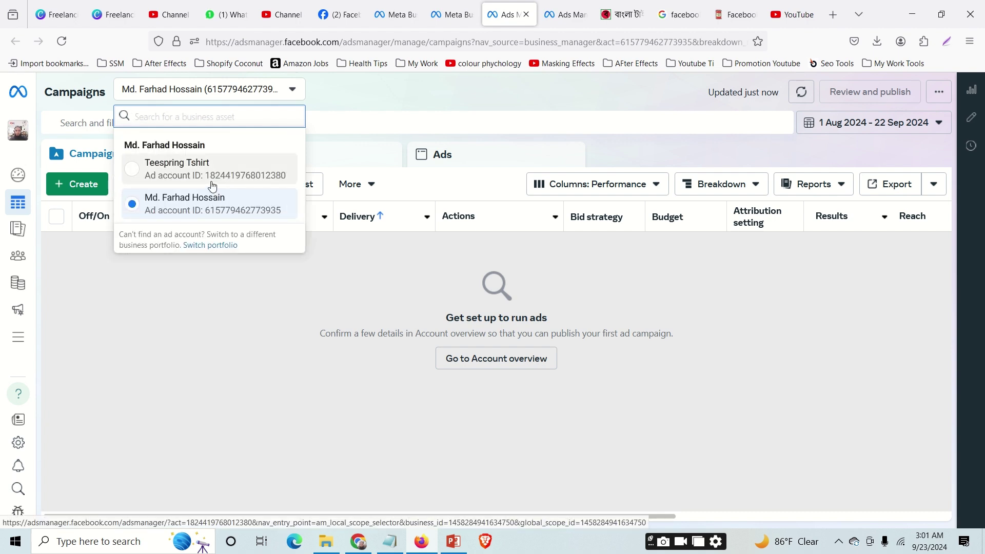
left_click(168, 163)
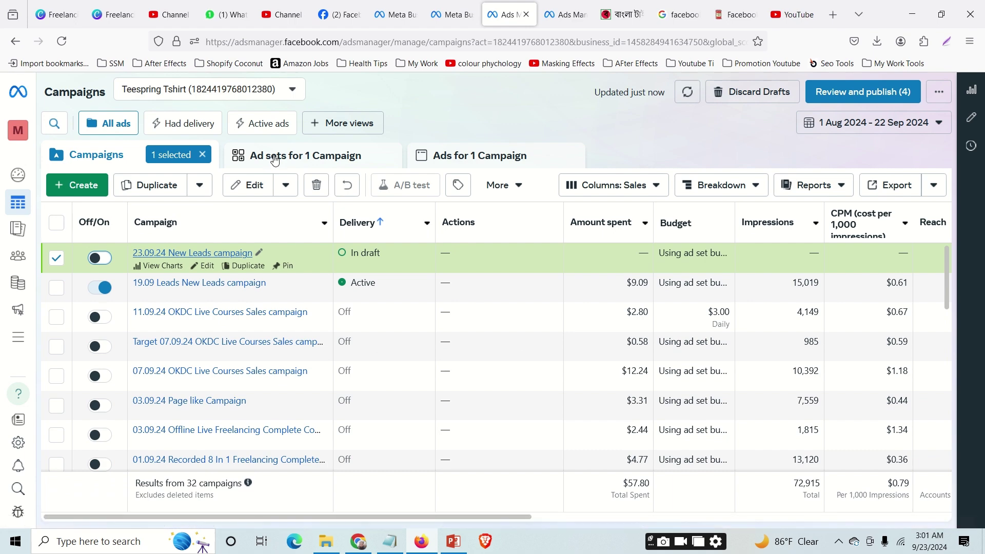
Turn off the draft 23.09.24 New Leads ad set and its 23.09.24 New Leads ad.
left_click(272, 158)
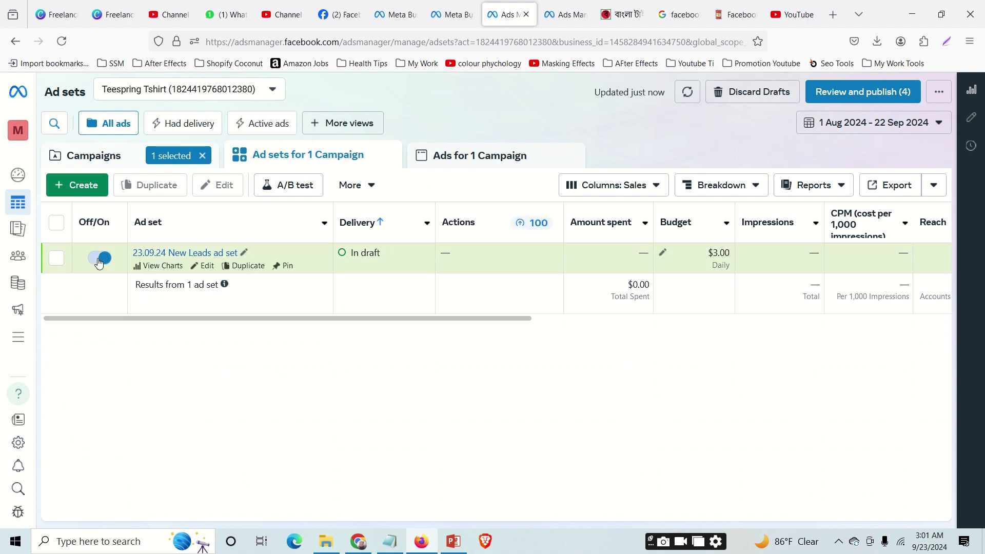
left_click(104, 263)
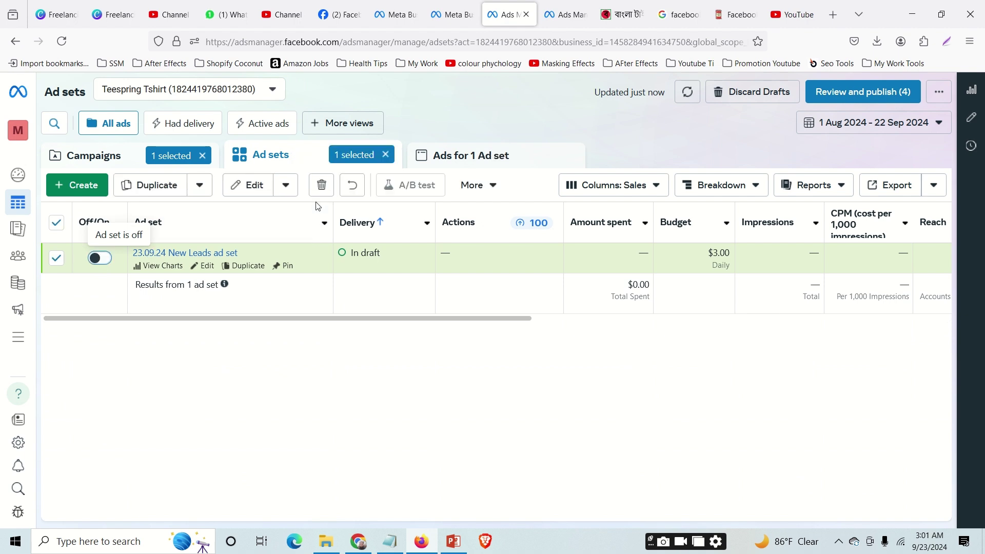
left_click(468, 157)
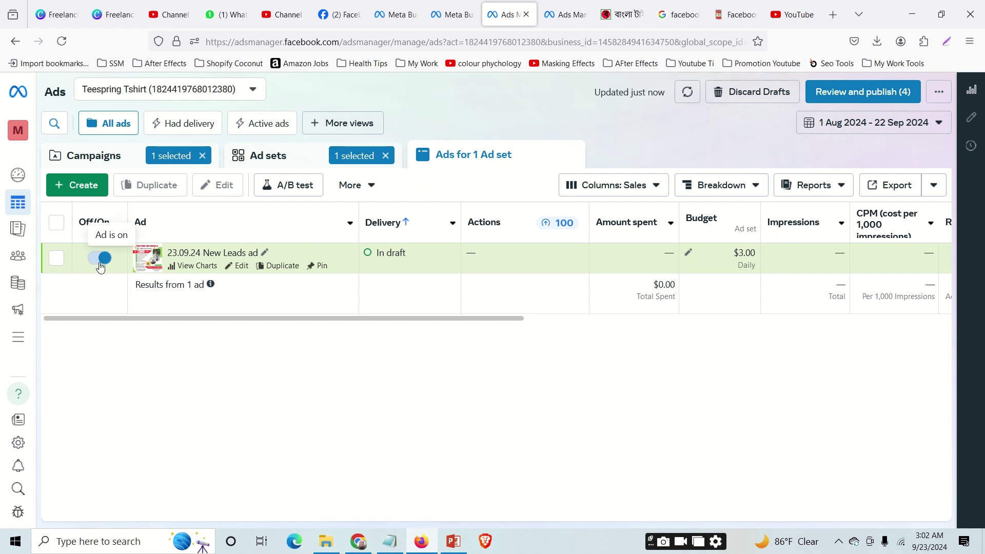
left_click(100, 259)
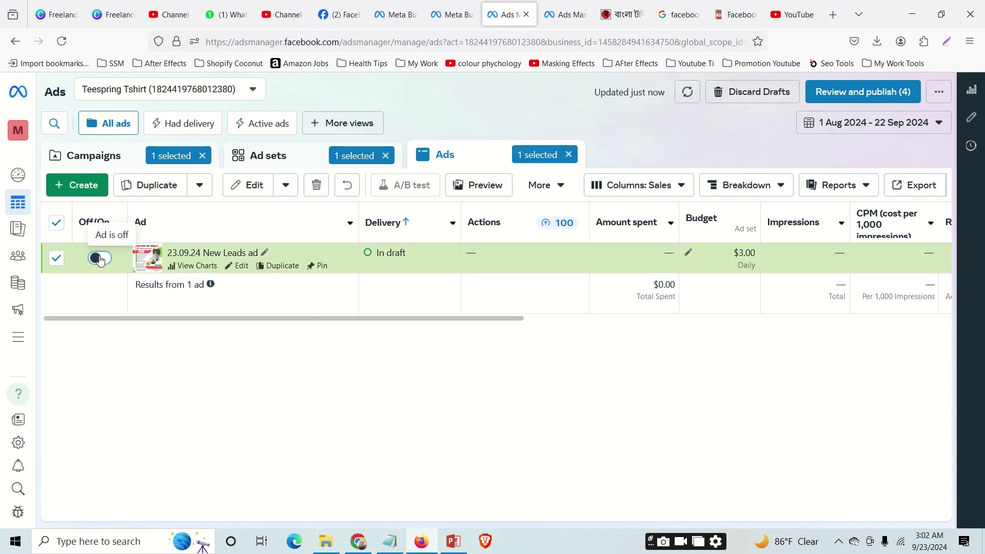
Clear the campaign, ad set and ad selections, and select the active 19.09 Leads New Leads campaign.
left_click(121, 164)
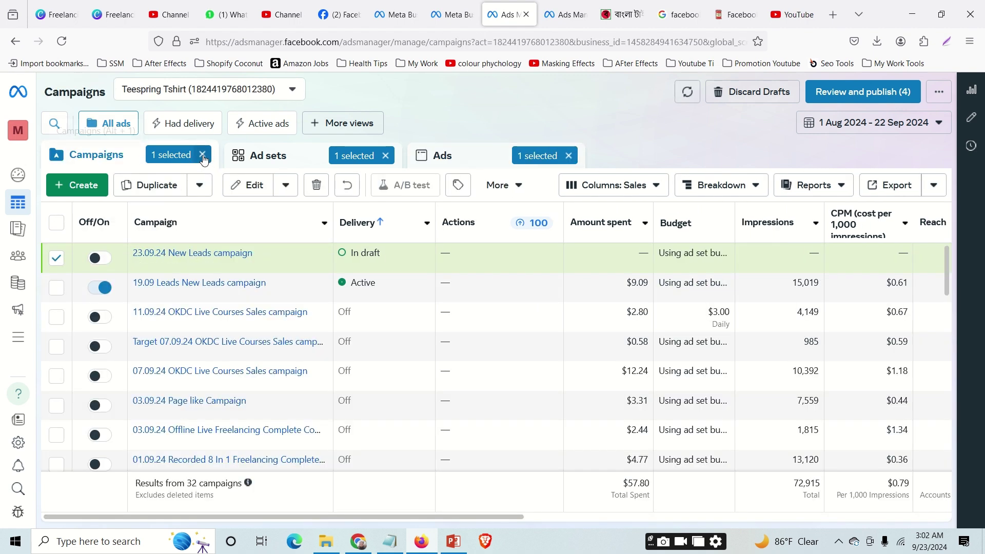
left_click(203, 155)
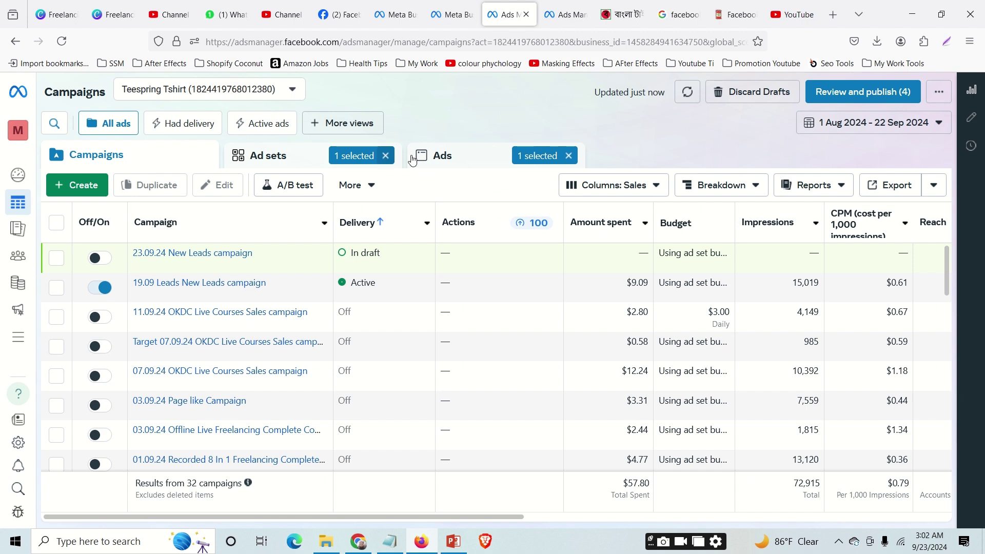
left_click(569, 157)
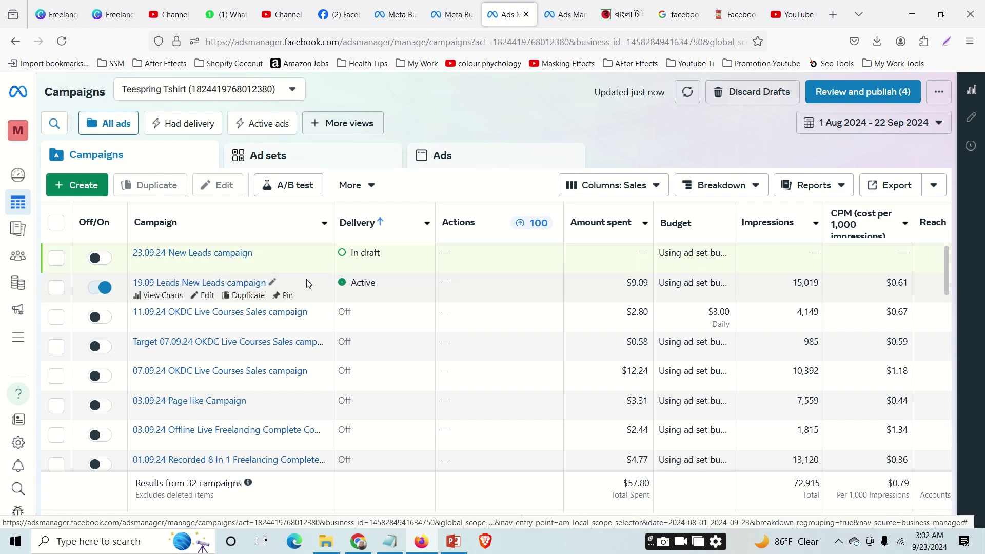
left_click(476, 290)
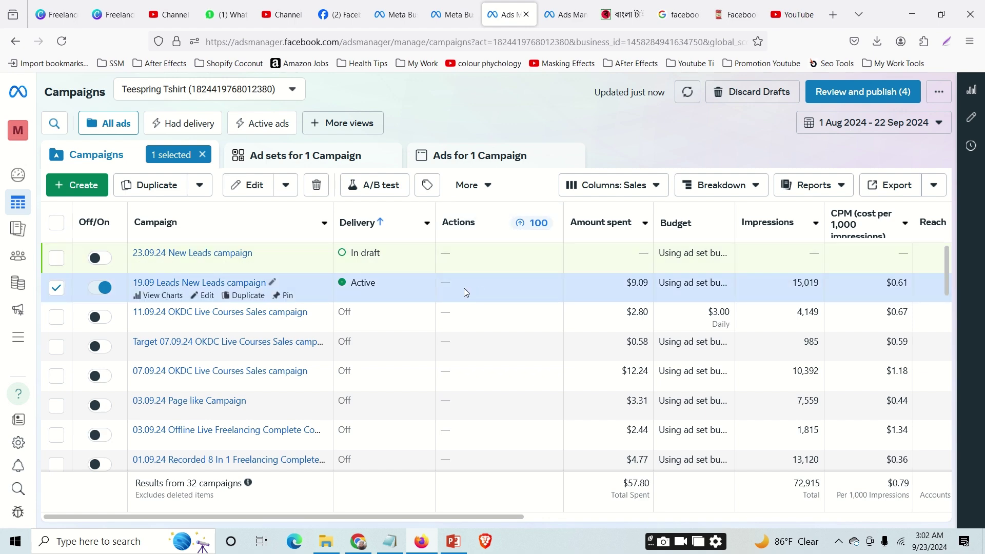
mouse_move(536, 224)
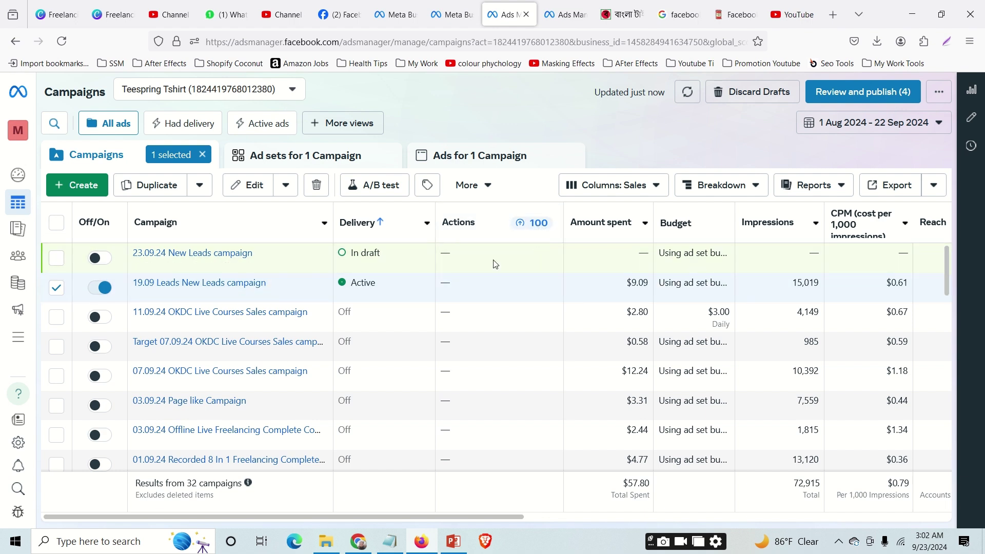
Copy the YouTube course promotion from its opening line through the #okdigitalconsultant hashtag in Notepad into the draft ad's Primary text.
left_click(572, 20)
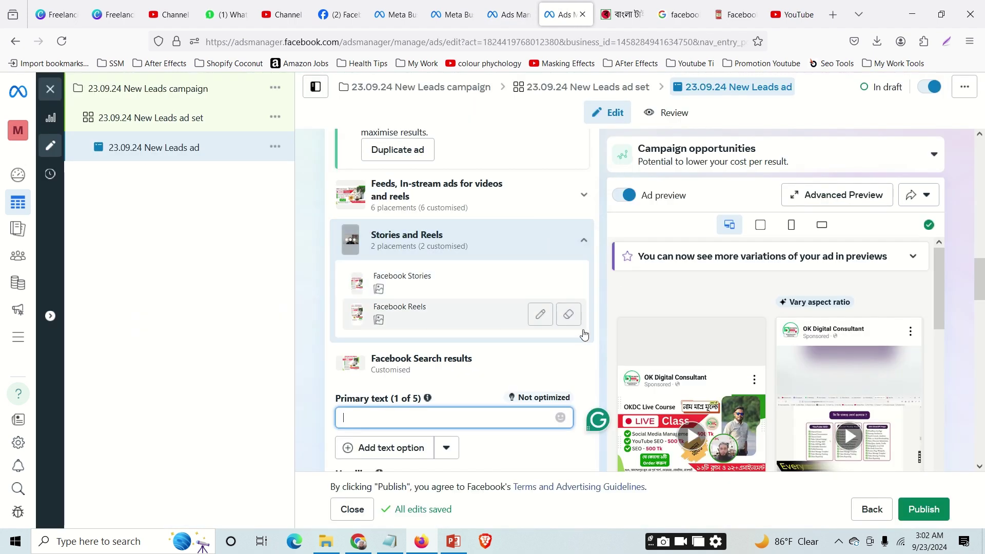
scroll(559, 305, "down", 4)
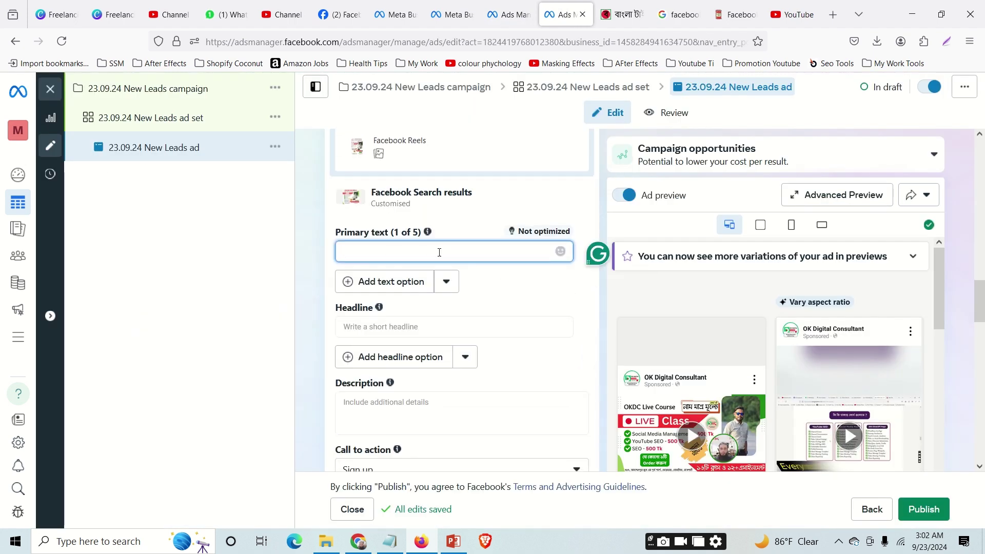
left_click(390, 541)
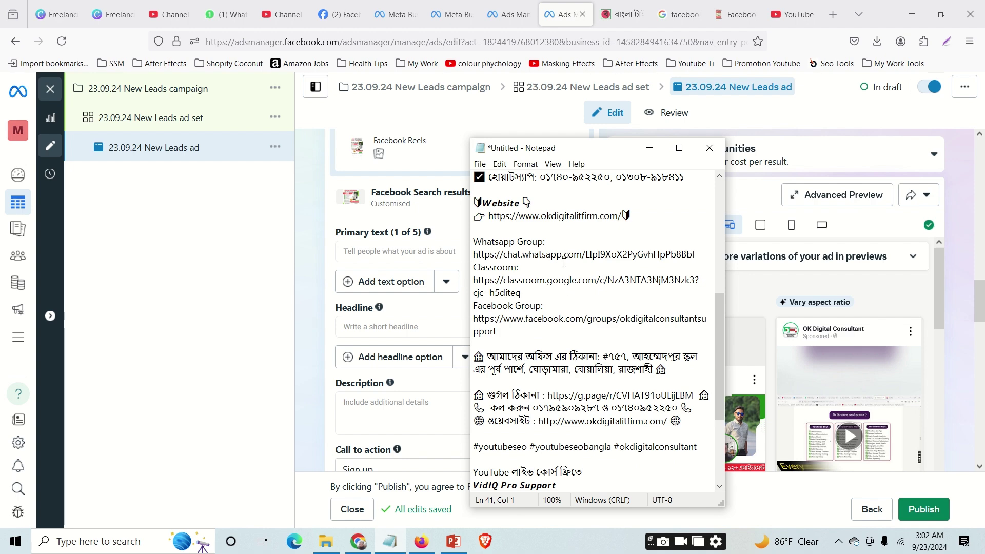
scroll(513, 190, "up", 7)
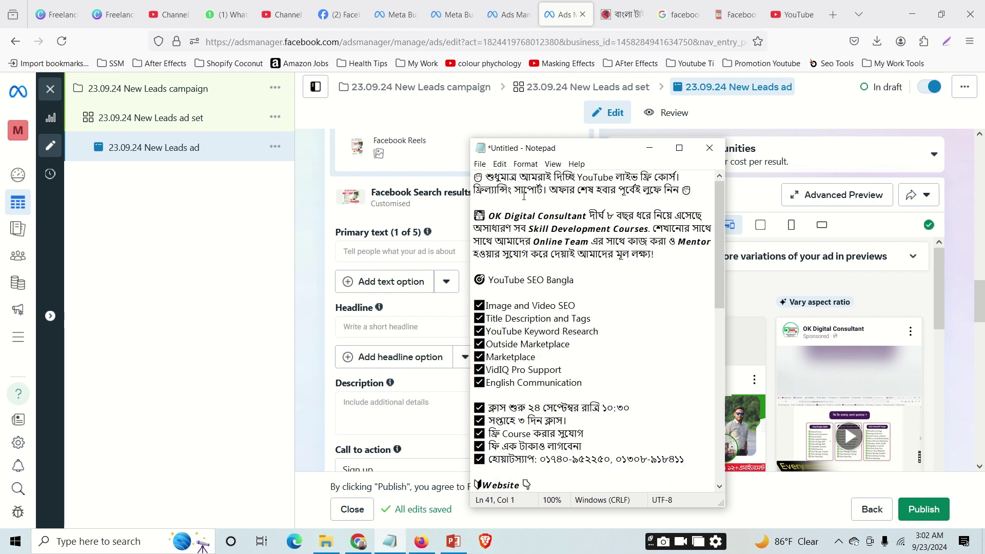
left_click_drag(472, 178, 672, 394)
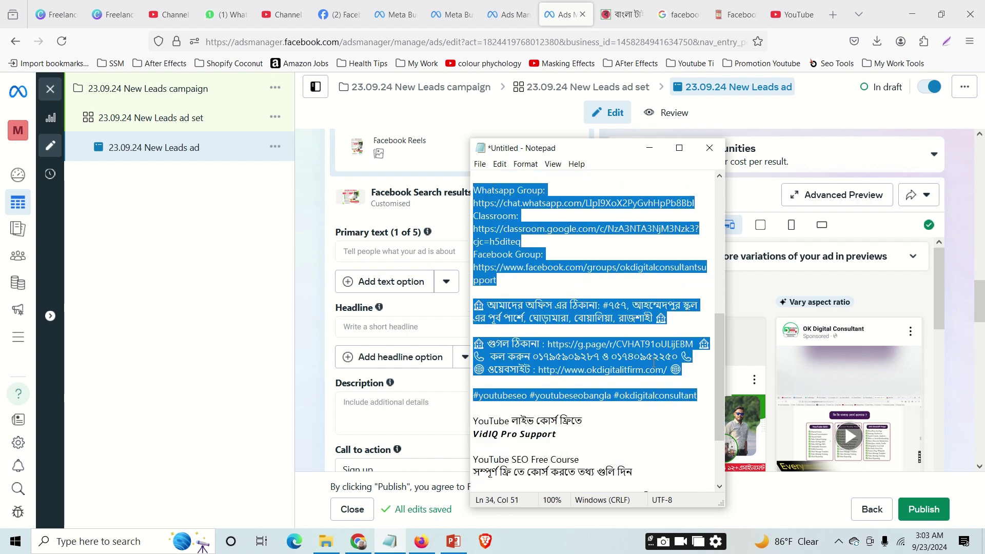
left_click(400, 250)
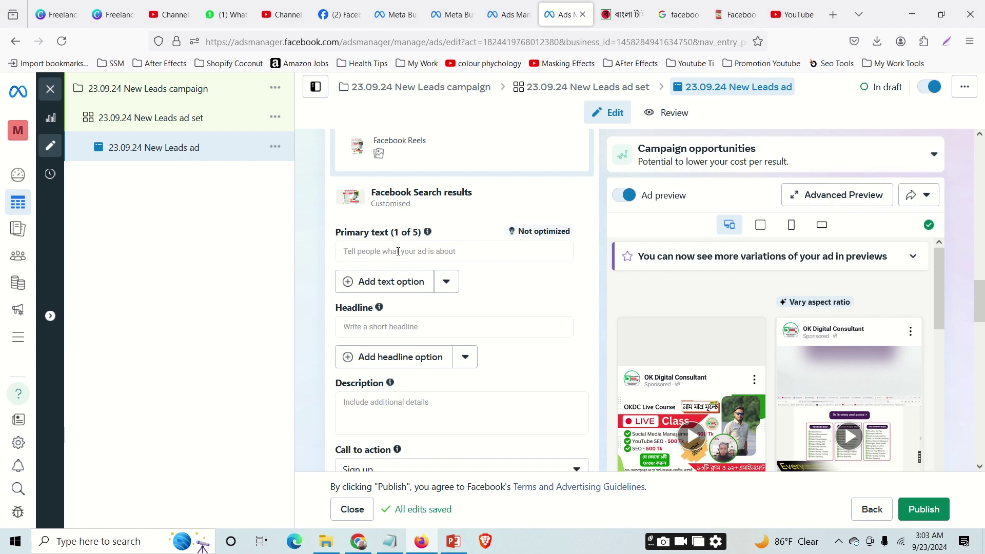
left_click(420, 249)
key("ctrl+v")
scroll(461, 257, "up", 5)
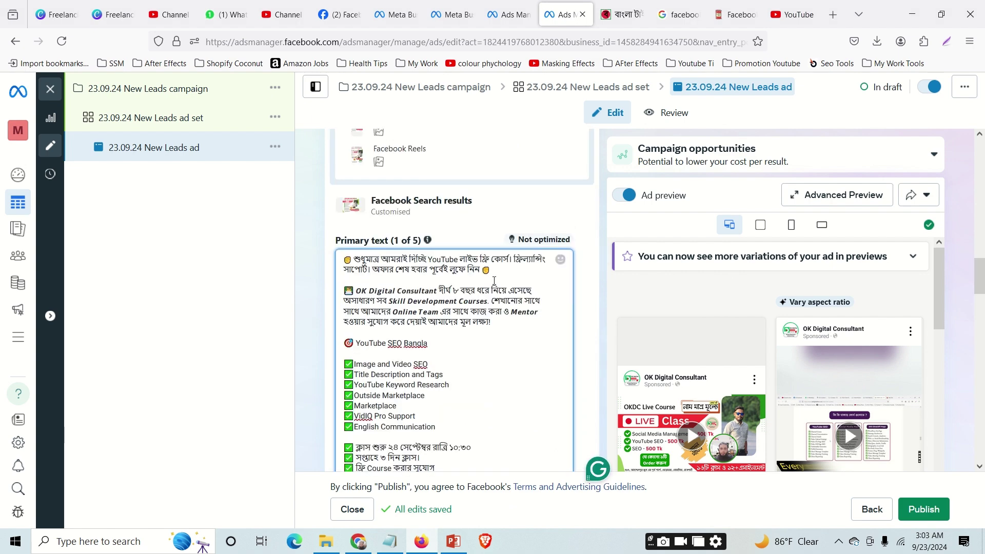
scroll(576, 314, "down", 3)
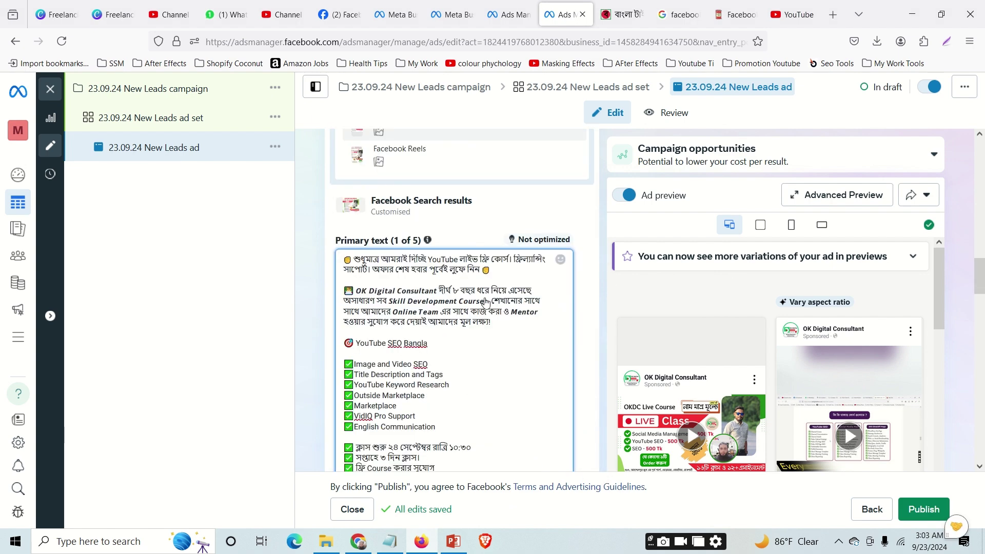
Open Facebook in a new browser tab and find the sponsored Business Success Automation Program video ad in the feed.
key("ctrl+t")
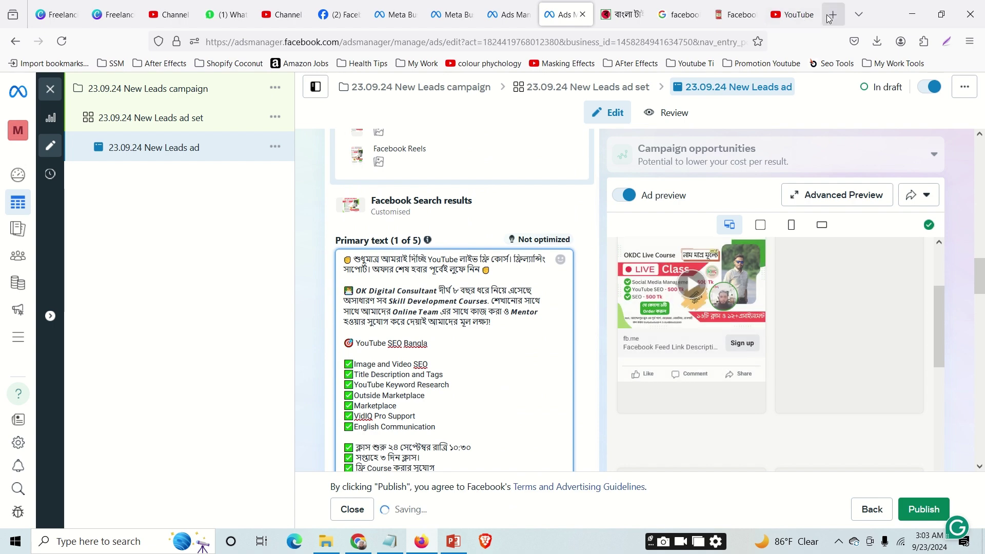
left_click(405, 37)
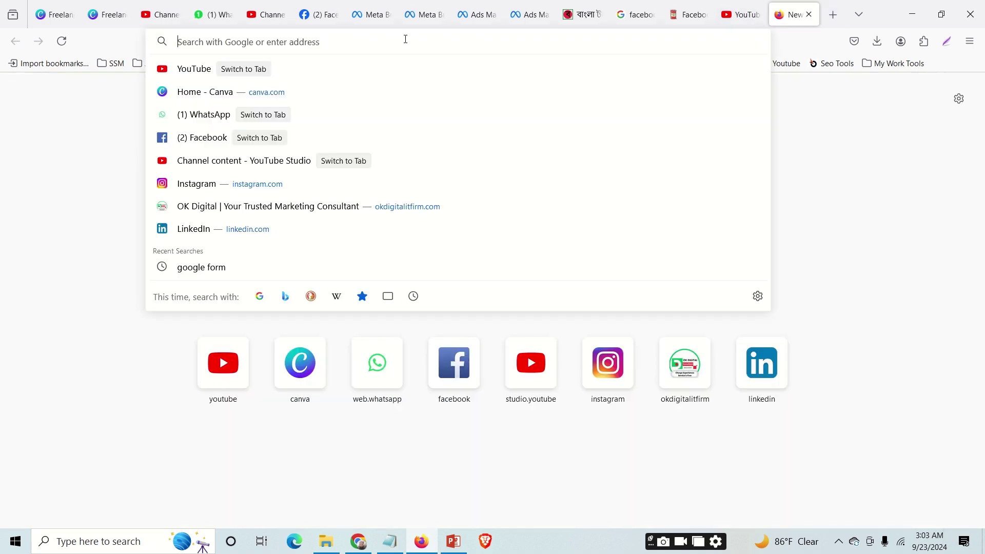
left_click(461, 383)
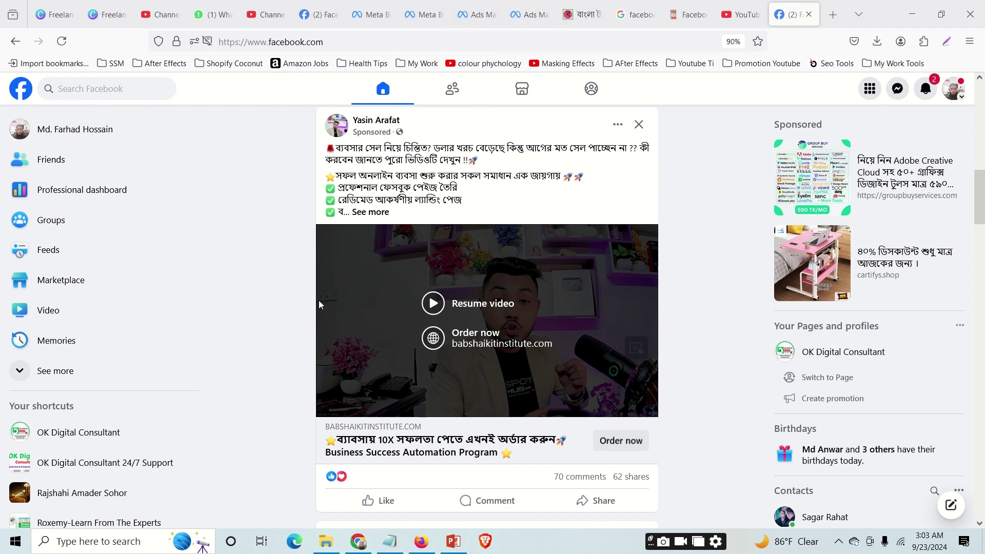
scroll(510, 267, "up", 3)
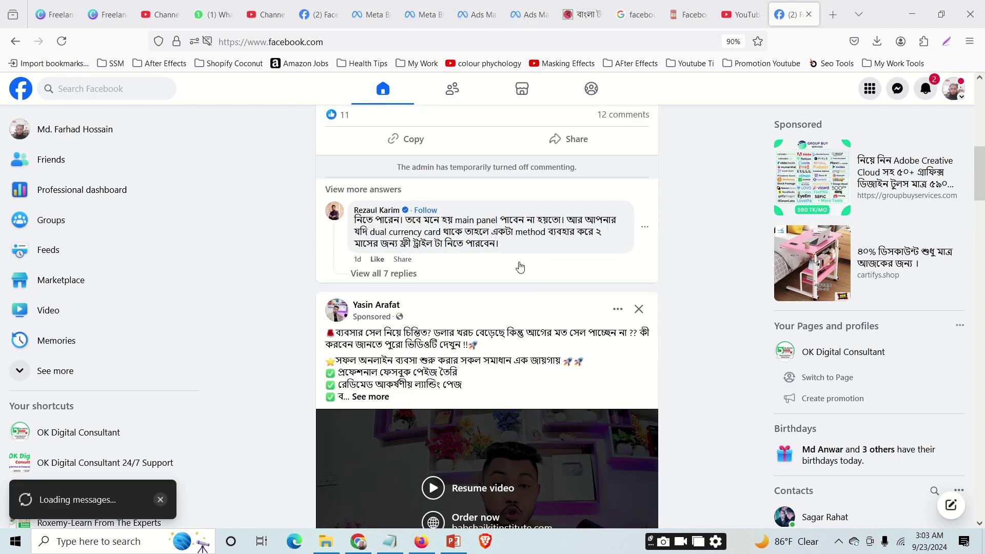
scroll(505, 264, "down", 8)
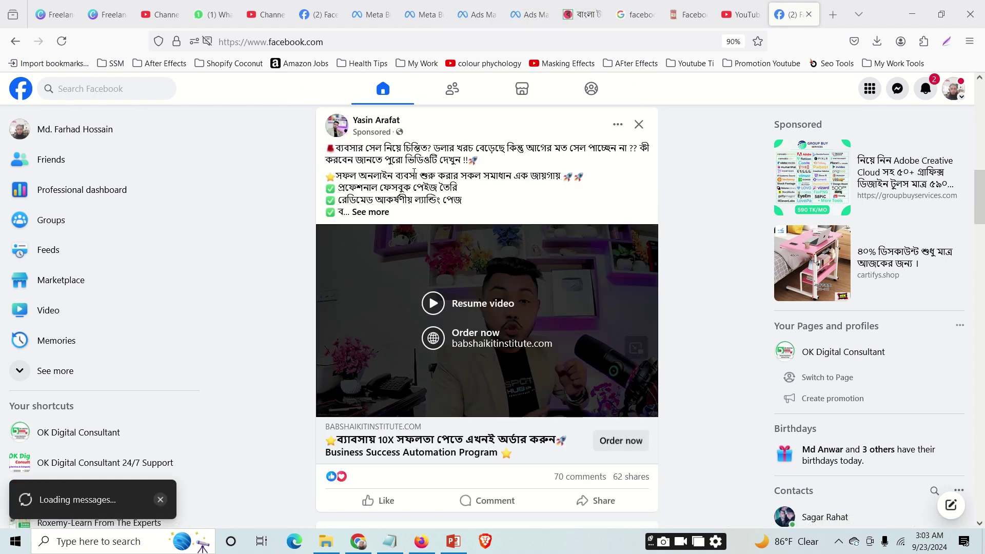
scroll(414, 172, "up", 2)
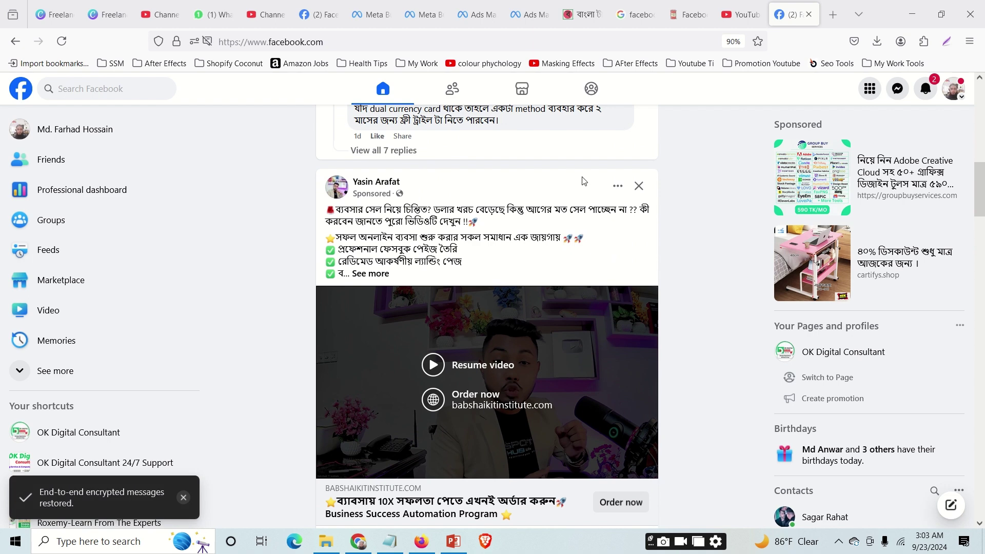
Examine why the Business Success Automation Program ad is being shown, checking Advertiser choices and Your activity, and close the explanation.
left_click(618, 188)
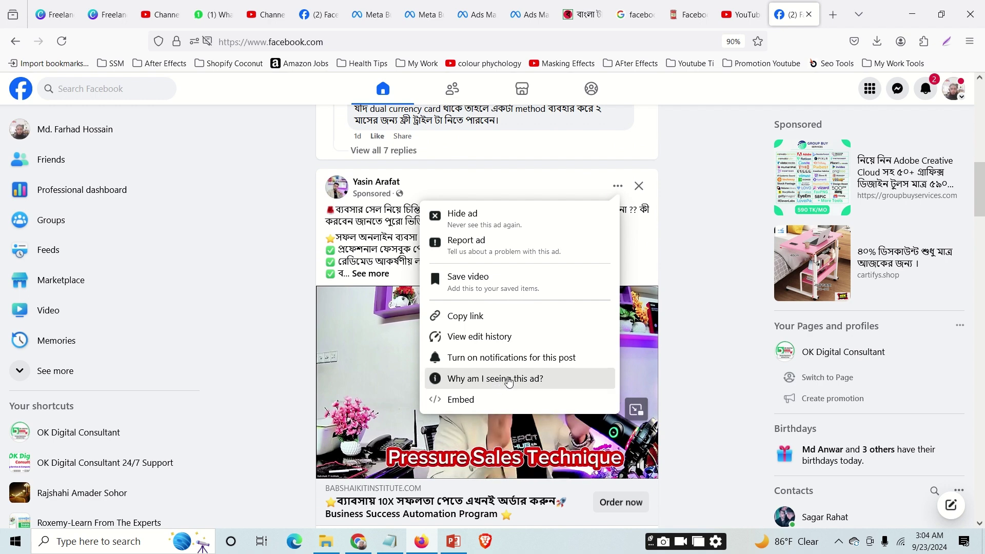
left_click(503, 378)
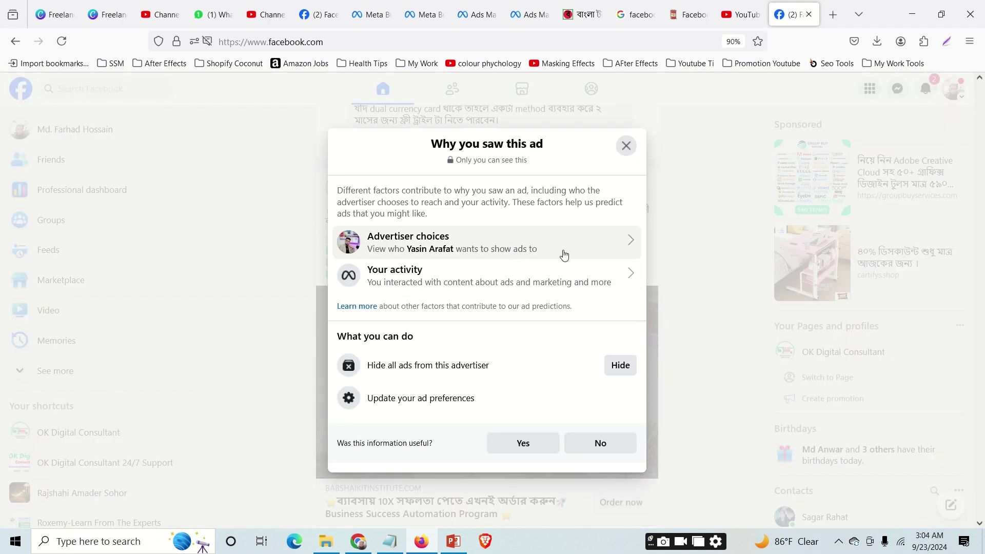
left_click(564, 255)
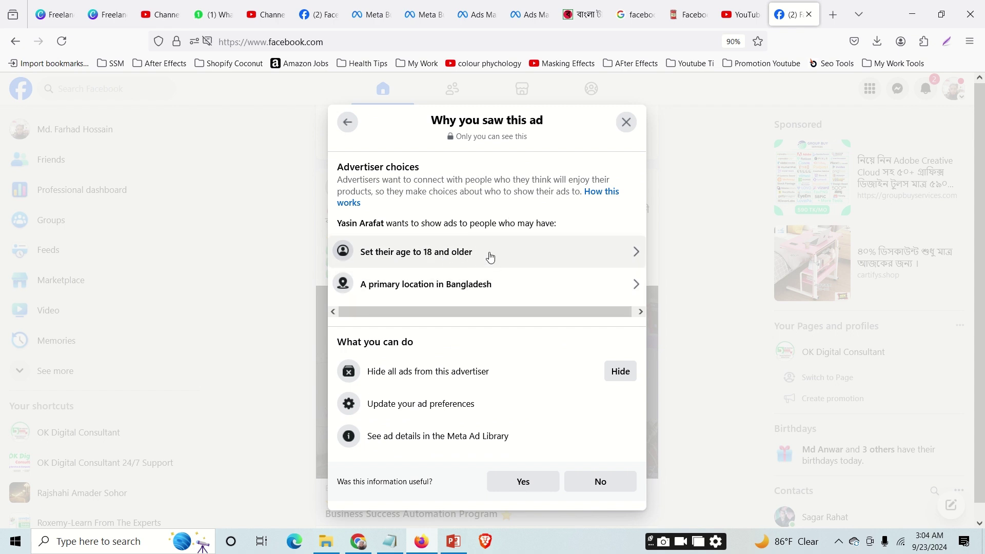
left_click(348, 124)
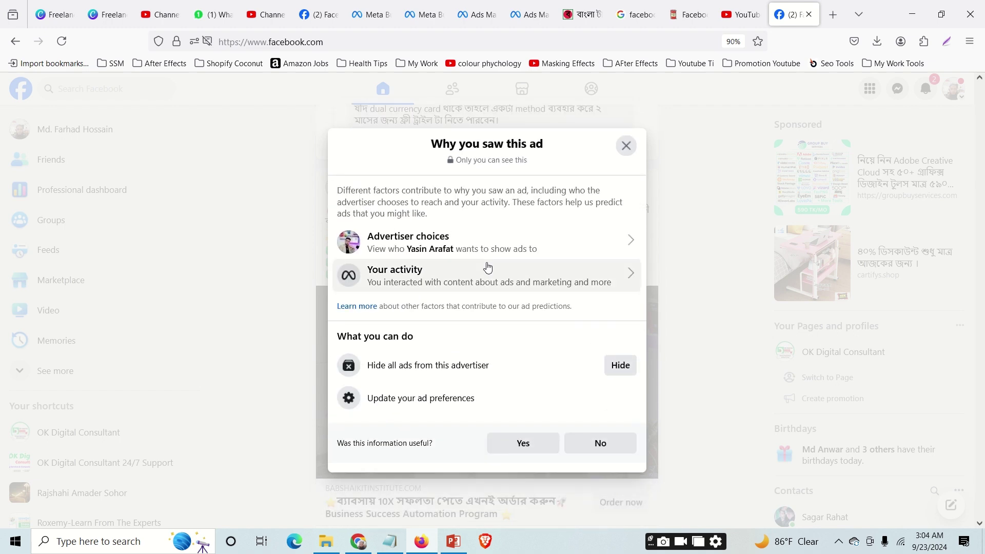
left_click(496, 284)
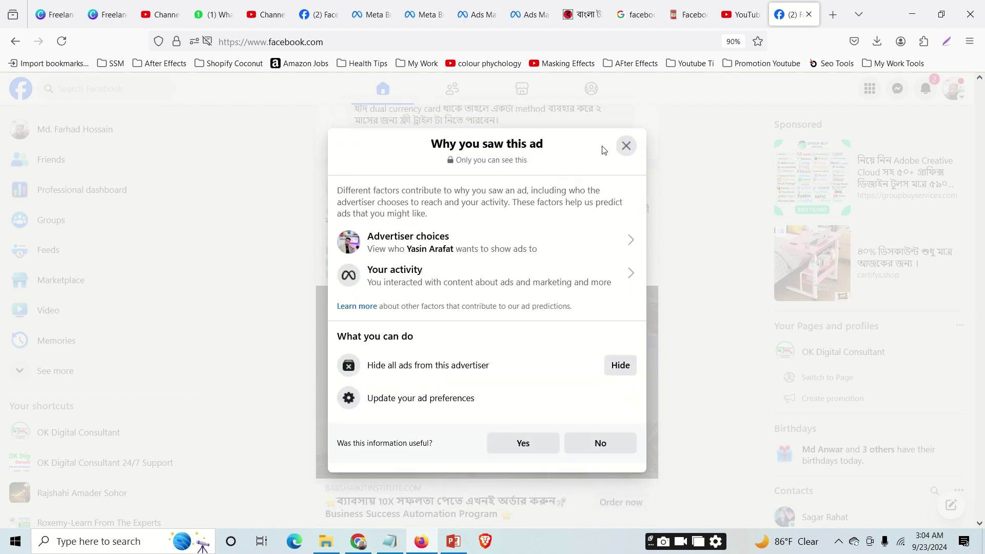
left_click(625, 146)
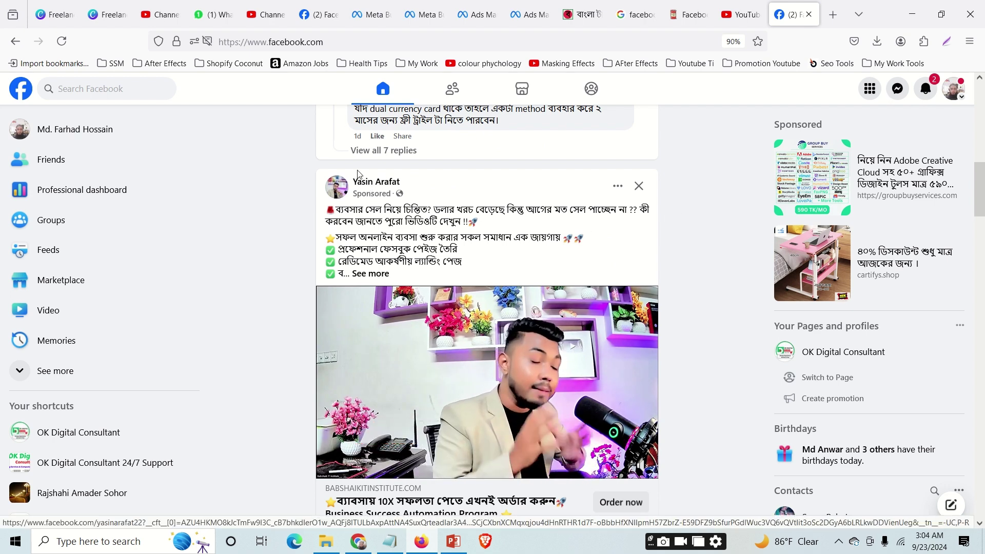
Open the Facebook page of the sponsored ad's advertiser in a new browser tab and switch to it.
right_click(371, 174)
key("Escape")
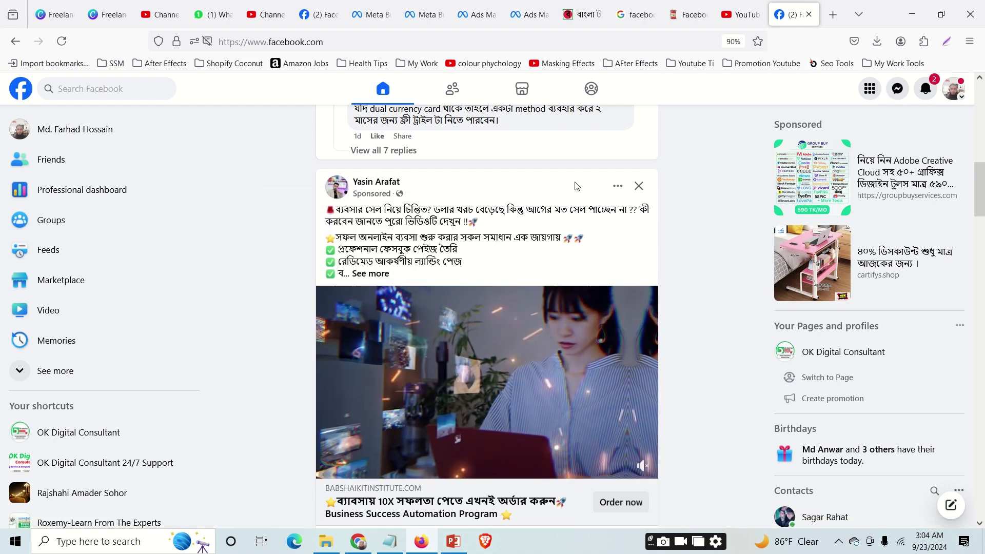
right_click(382, 183)
left_click(405, 191)
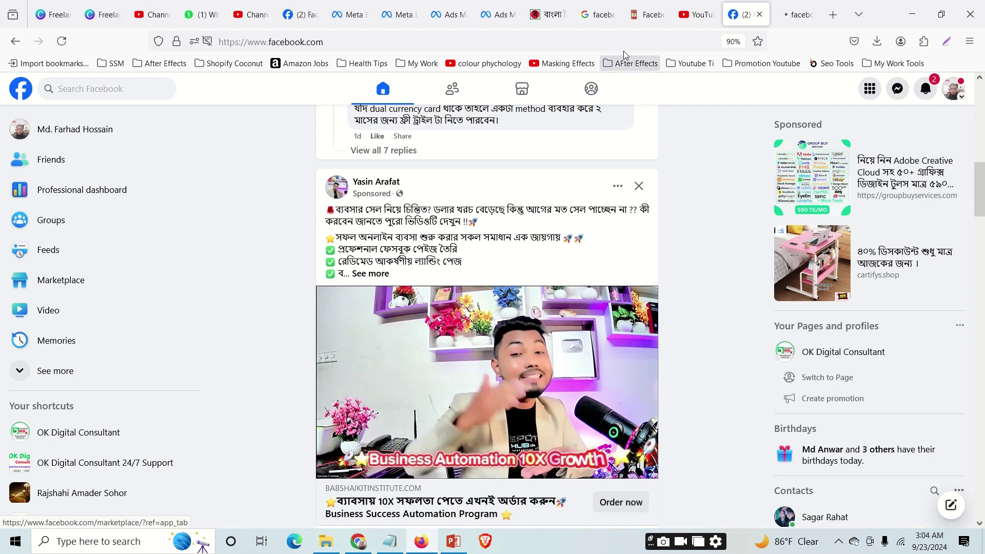
left_click(794, 15)
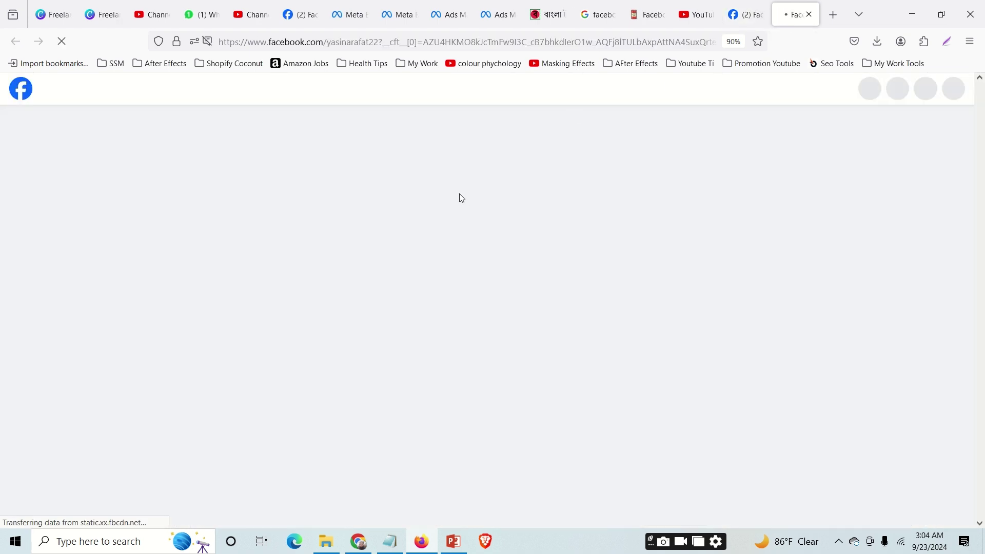
Open the full Page transparency details from the advertiser's About section and go to its Ad Library.
scroll(330, 277, "down", 3)
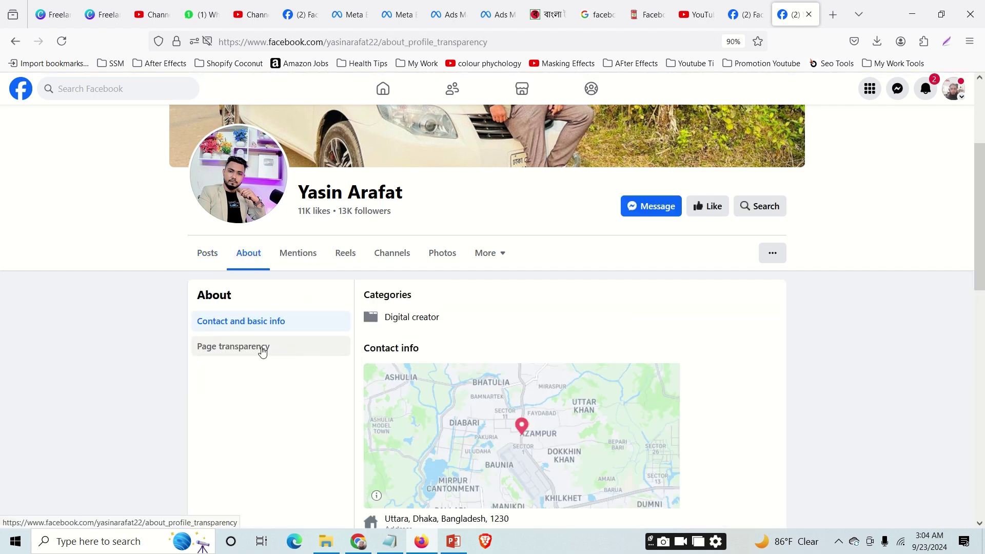
left_click(262, 346)
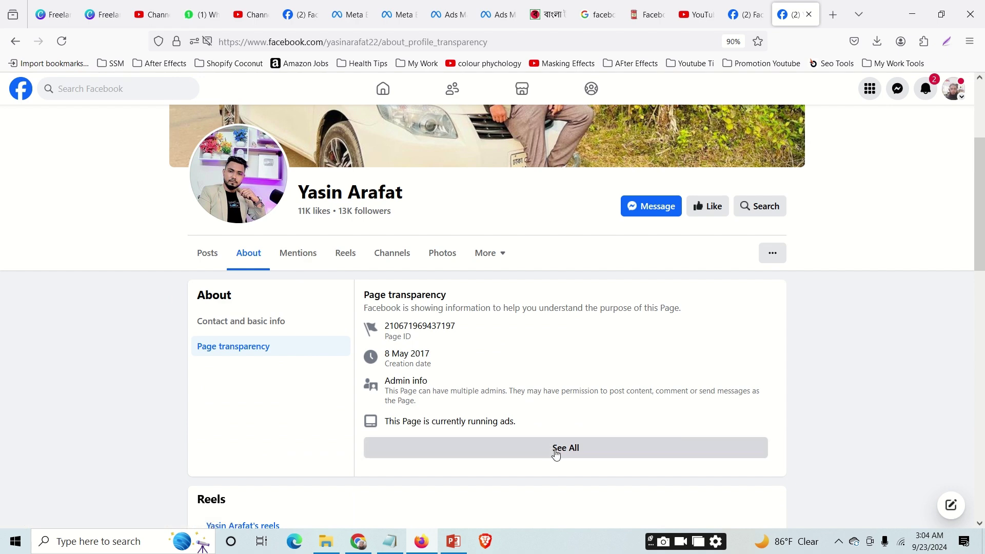
left_click(556, 454)
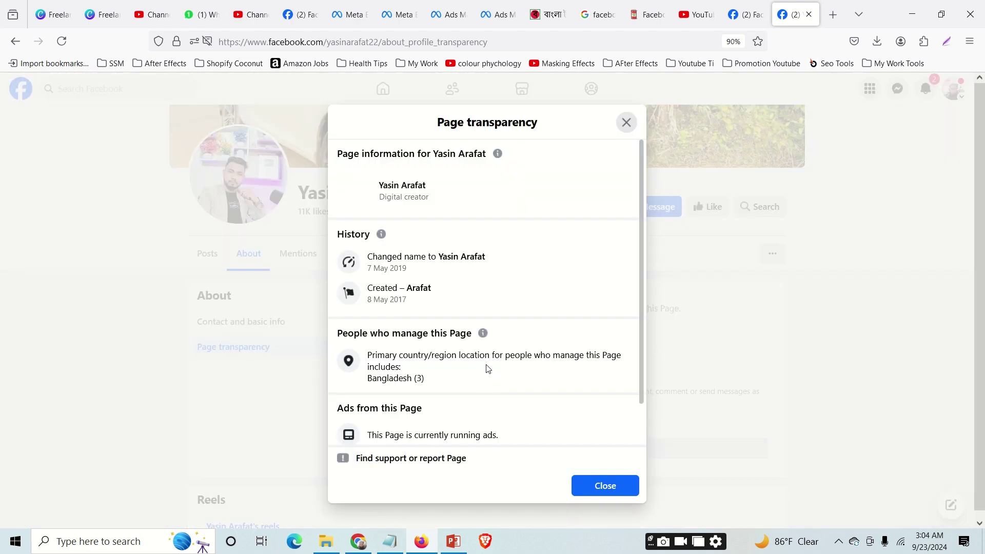
scroll(582, 398, "down", 2)
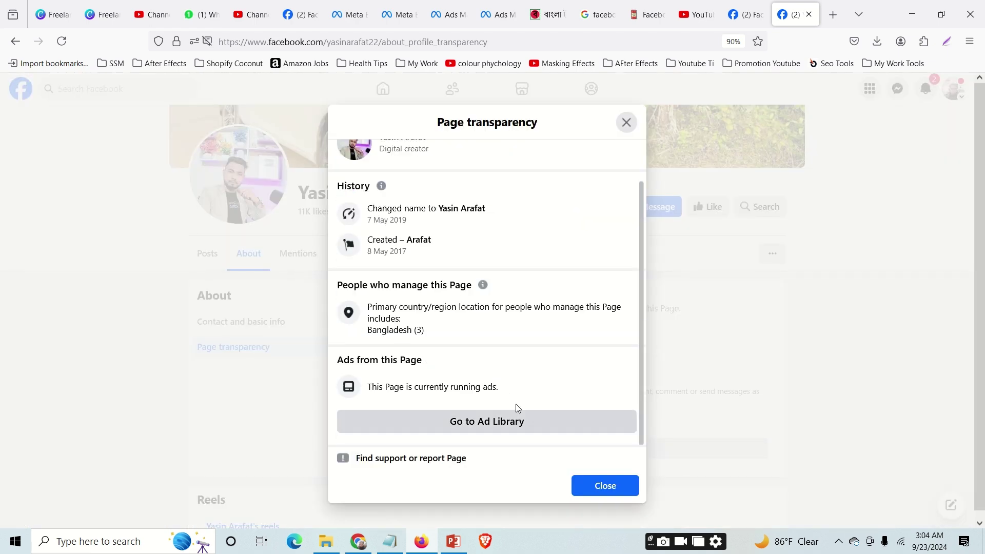
left_click(482, 420)
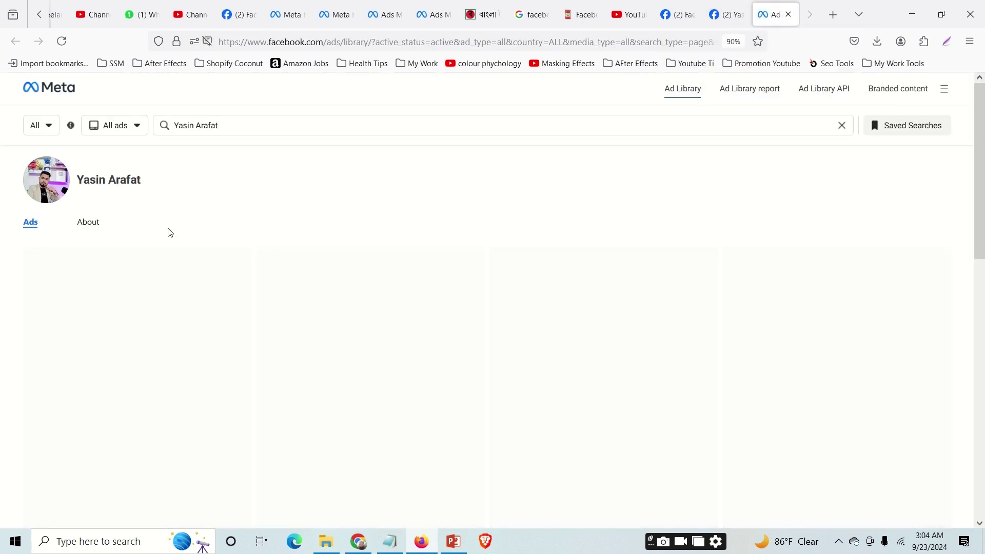
Examine the advertiser's active ads launched in September 2024 in the Ad Library, including the first ad's text.
scroll(144, 371, "down", 5)
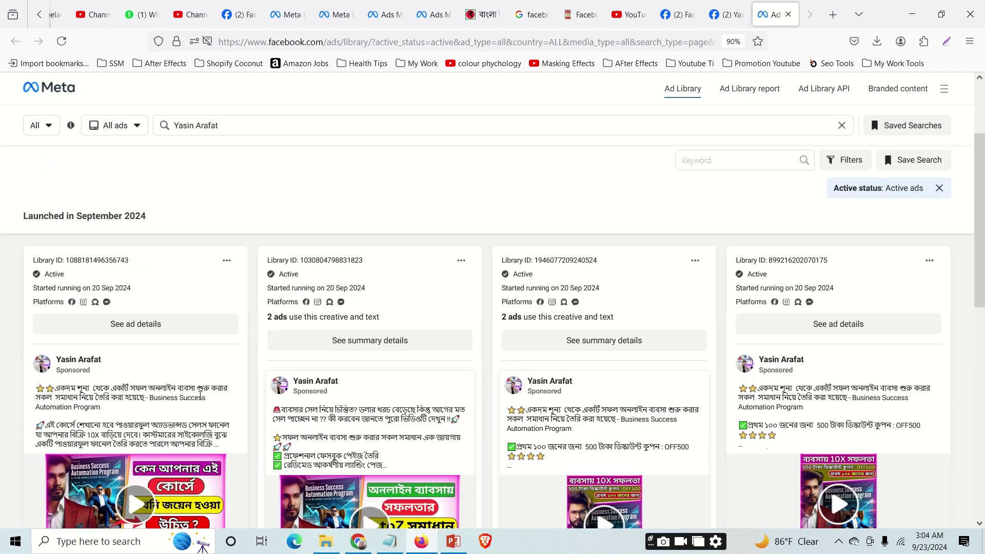
scroll(216, 387, "up", 4)
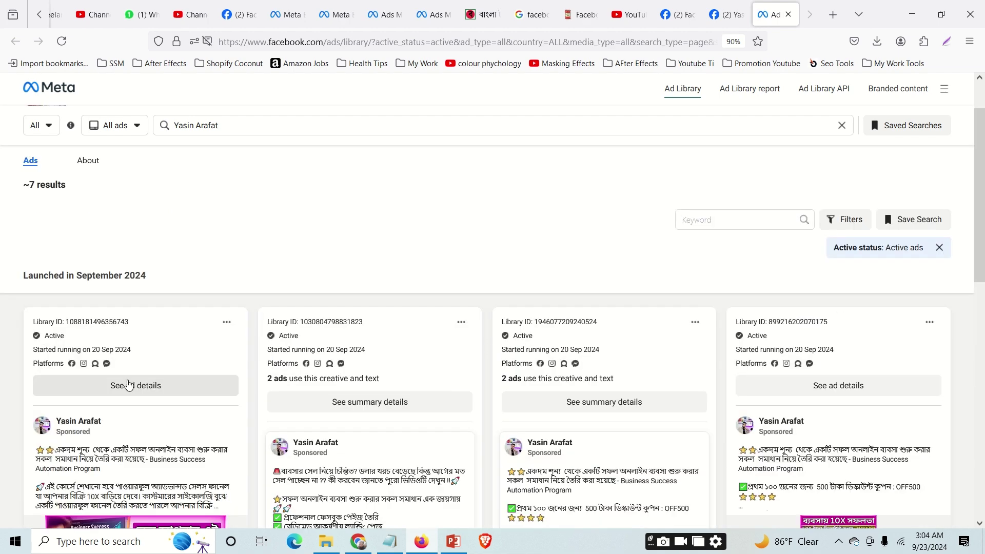
triple_click(109, 464)
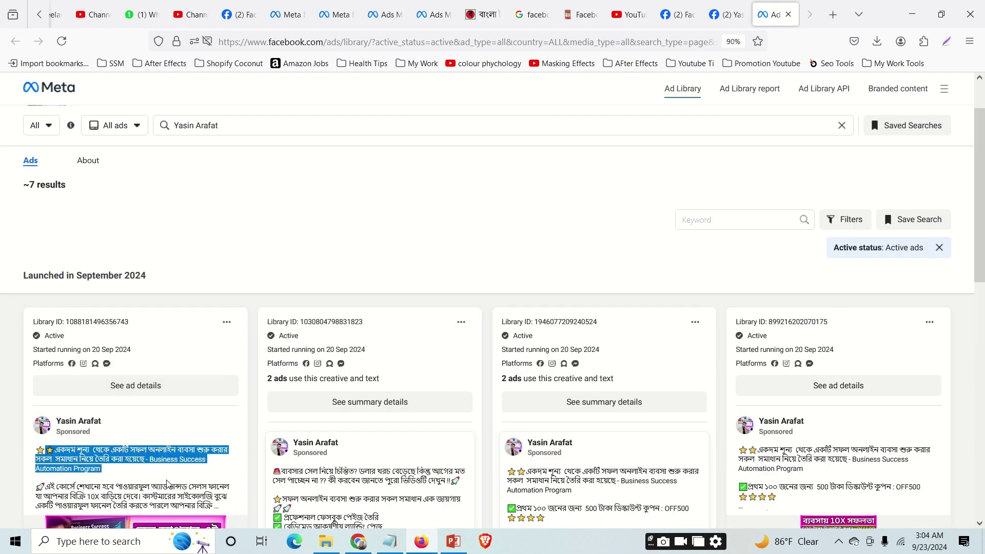
left_click(109, 463)
scroll(611, 170, "up", 2)
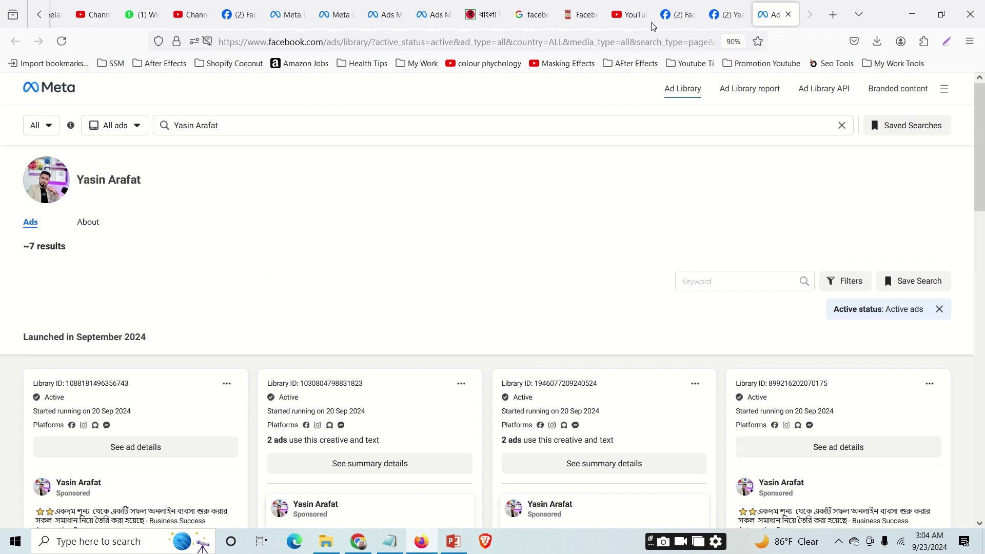
Return to the 23.09.24 New Leads ad draft and review its Primary text from the opening line to the hashtags.
left_click(478, 21)
left_click(433, 16)
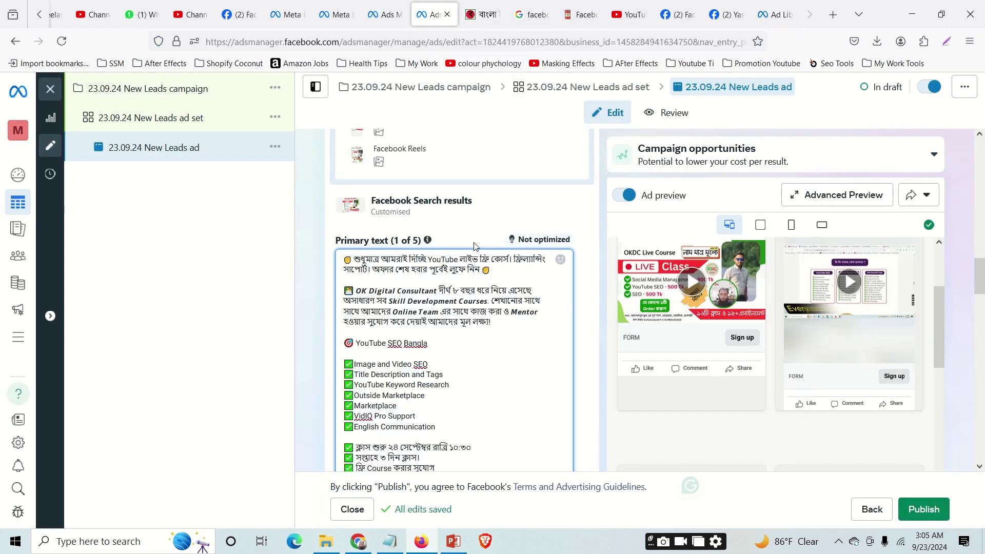
scroll(583, 330, "down", 2)
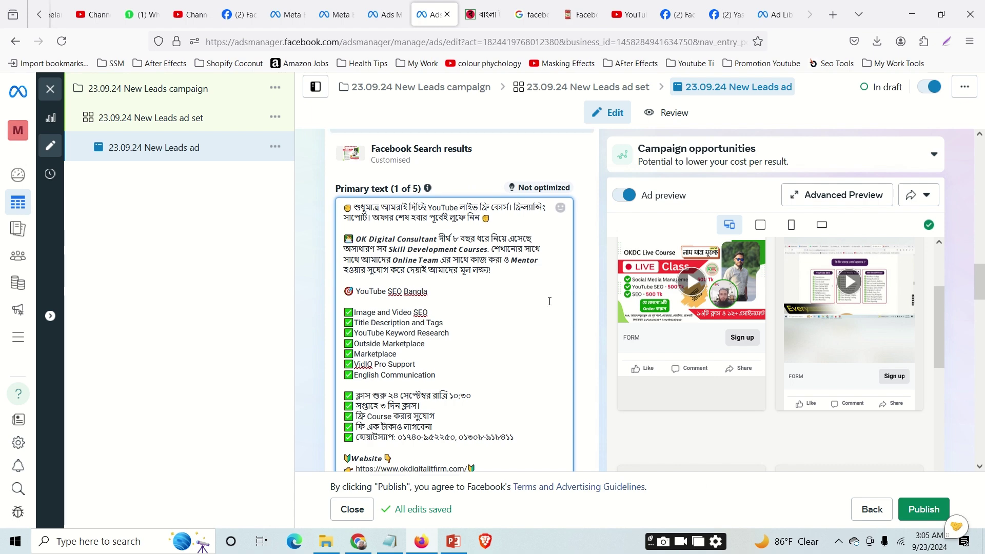
scroll(549, 301, "up", 2)
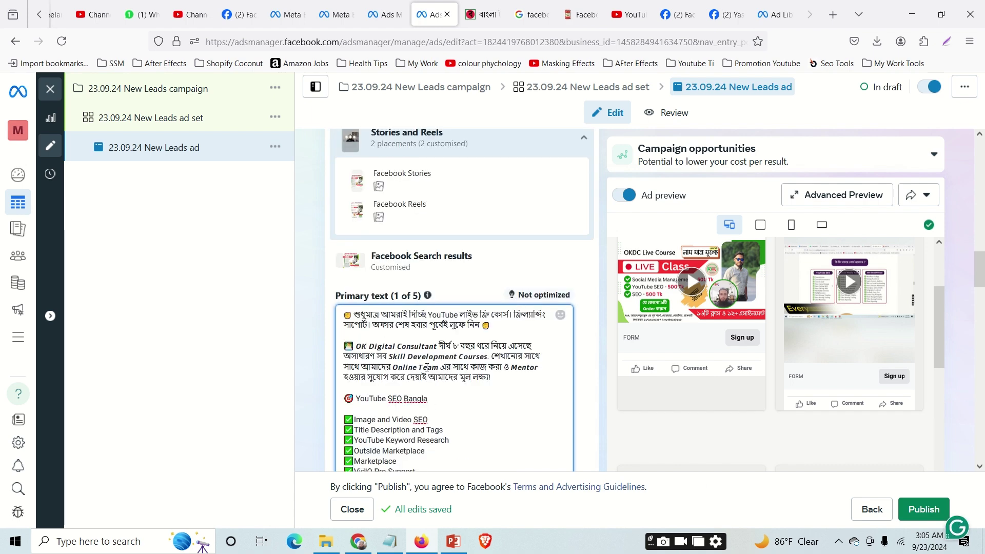
scroll(436, 333, "down", 3)
scroll(432, 311, "down", 3)
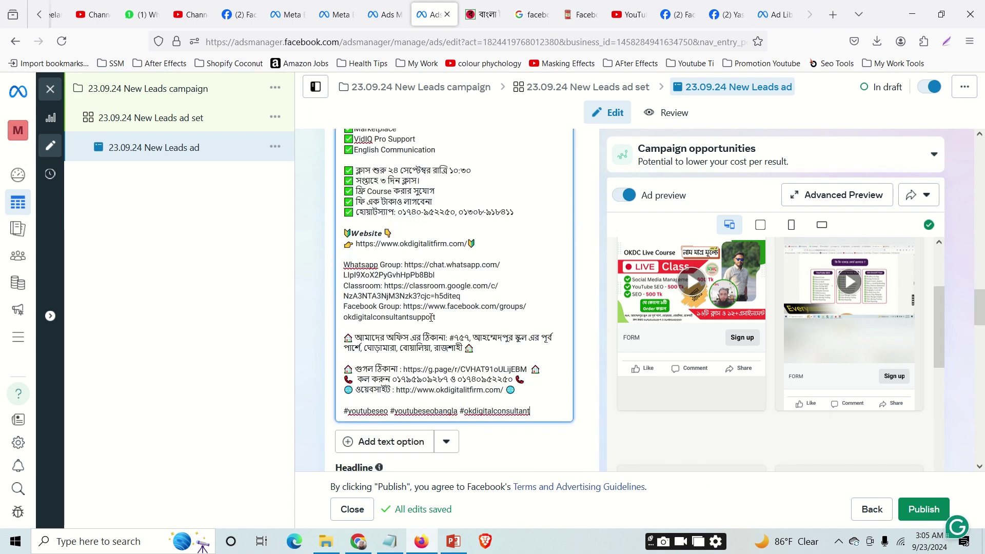
scroll(460, 329, "up", 4)
scroll(461, 329, "down", 2)
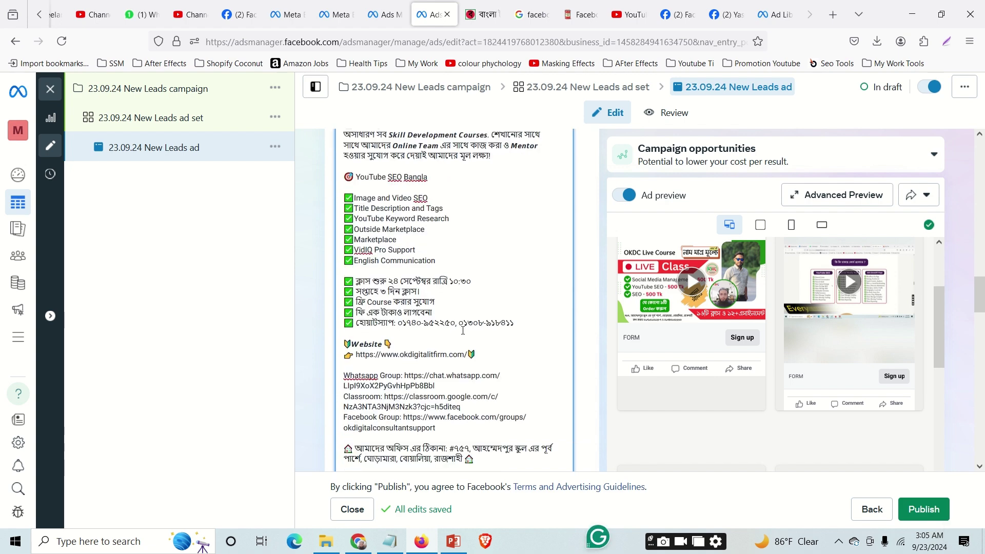
scroll(441, 308, "up", 3)
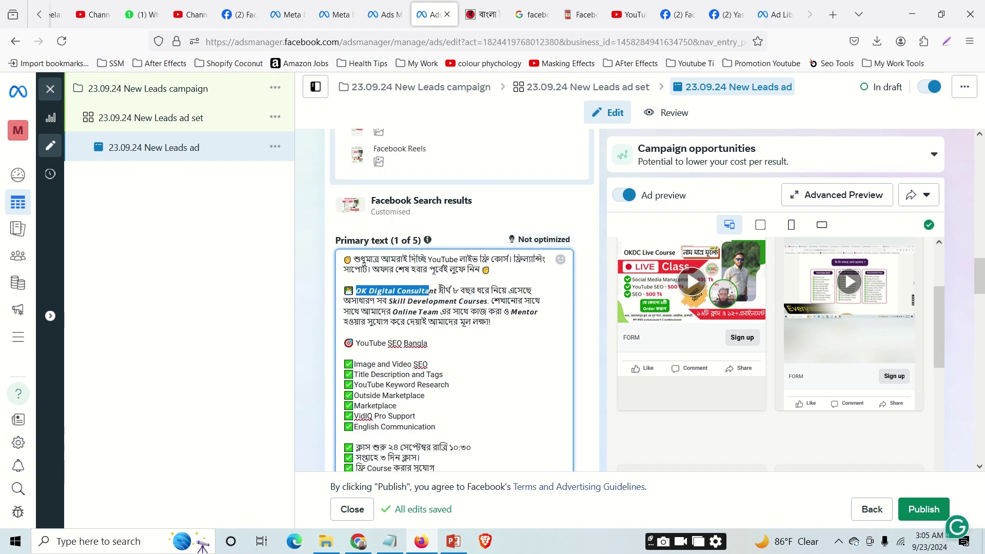
Switch to the LingoJam Facebook Fonts page and highlight its web address, lingojam.com/FacebookFonts.
left_click(759, 18)
left_click(585, 15)
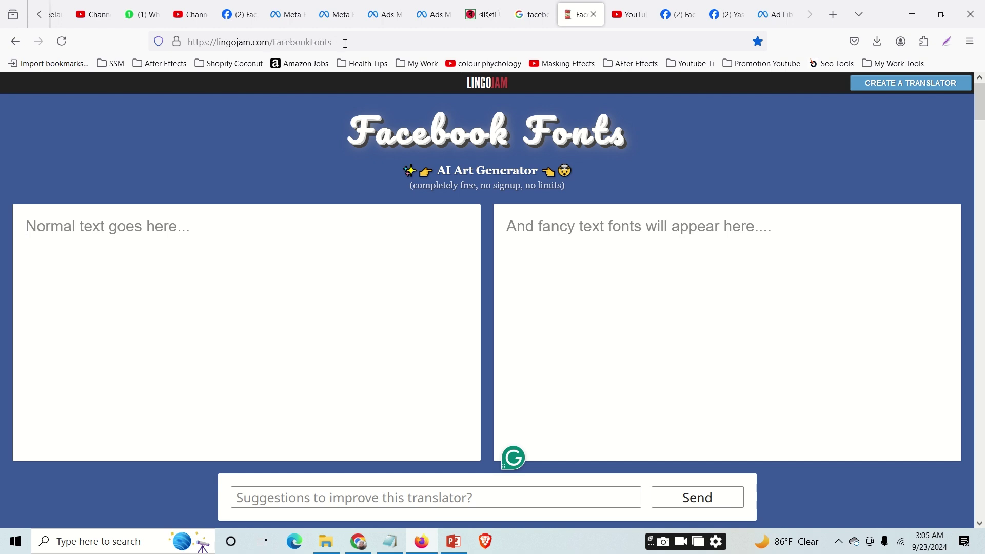
left_click_drag(345, 44, 179, 40)
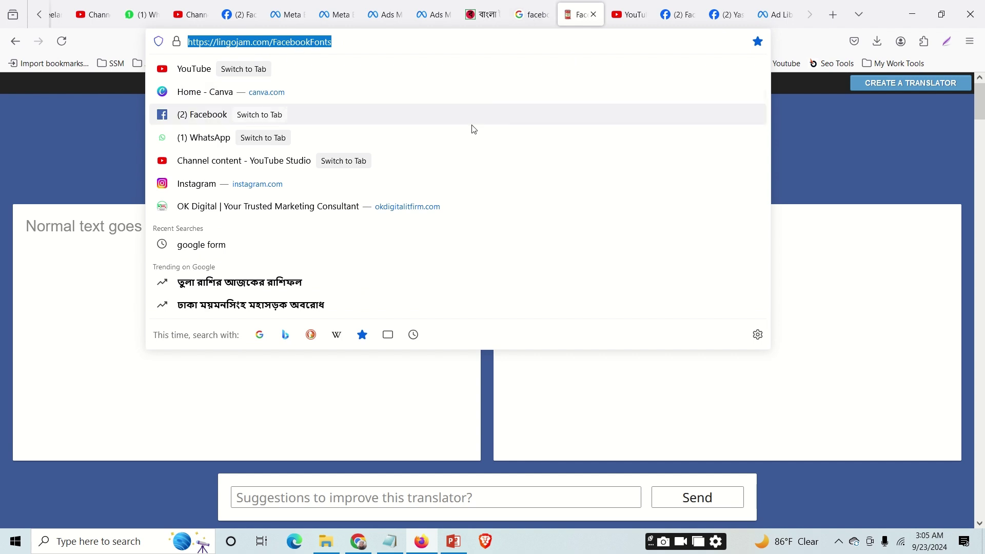
left_click(825, 184)
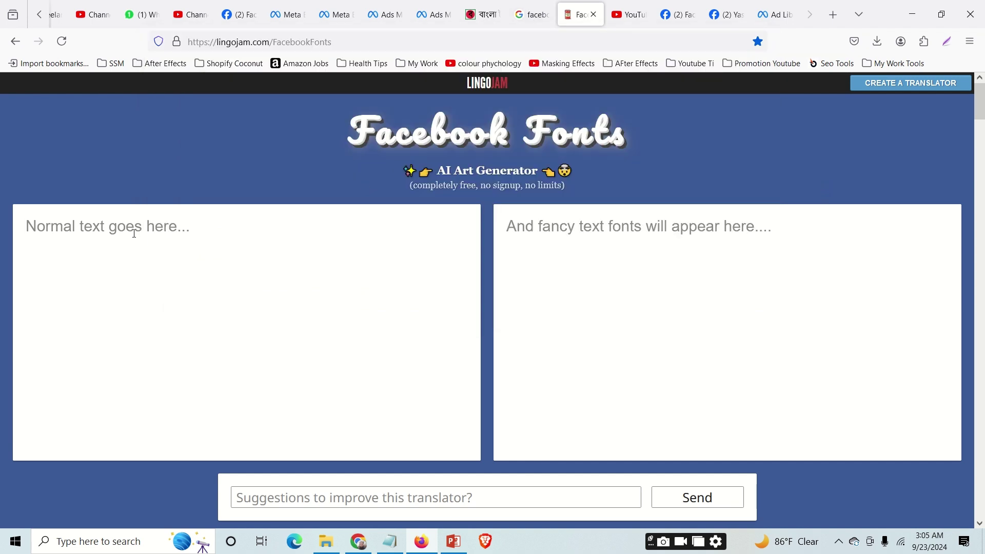
Convert "I love my bangladesh" into fancy Facebook fonts and select the bold italic version among the results.
type("I lov")
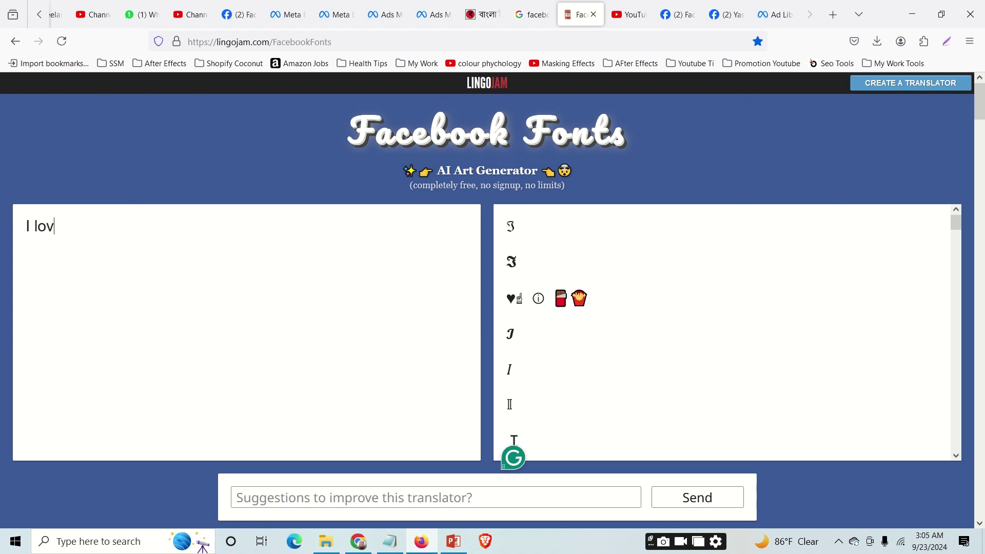
type("e my ban")
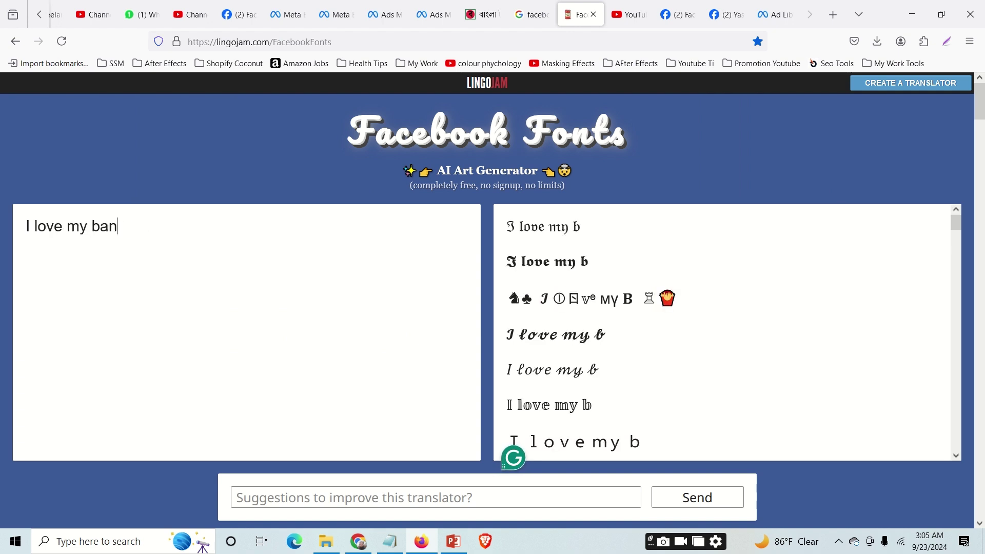
type("gladesh")
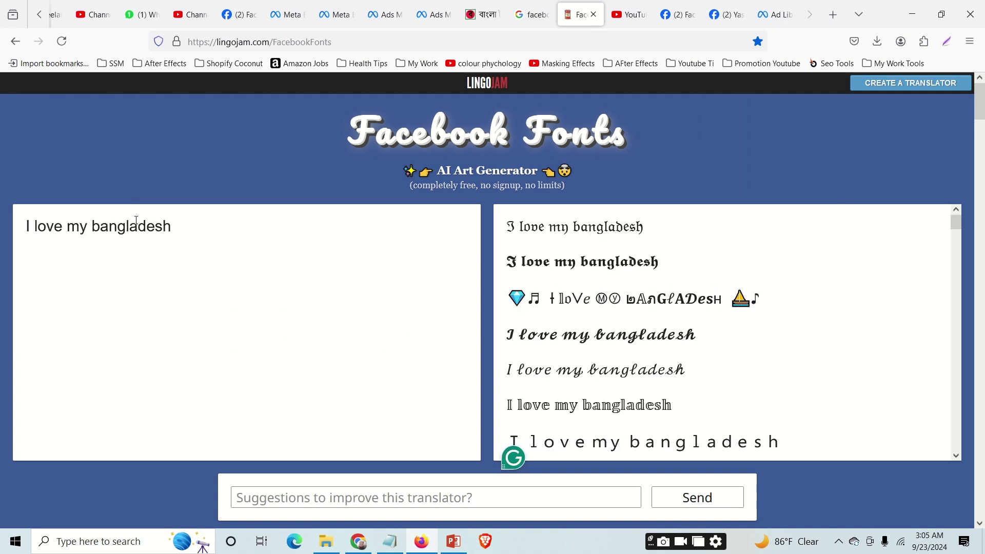
scroll(561, 388, "down", 10)
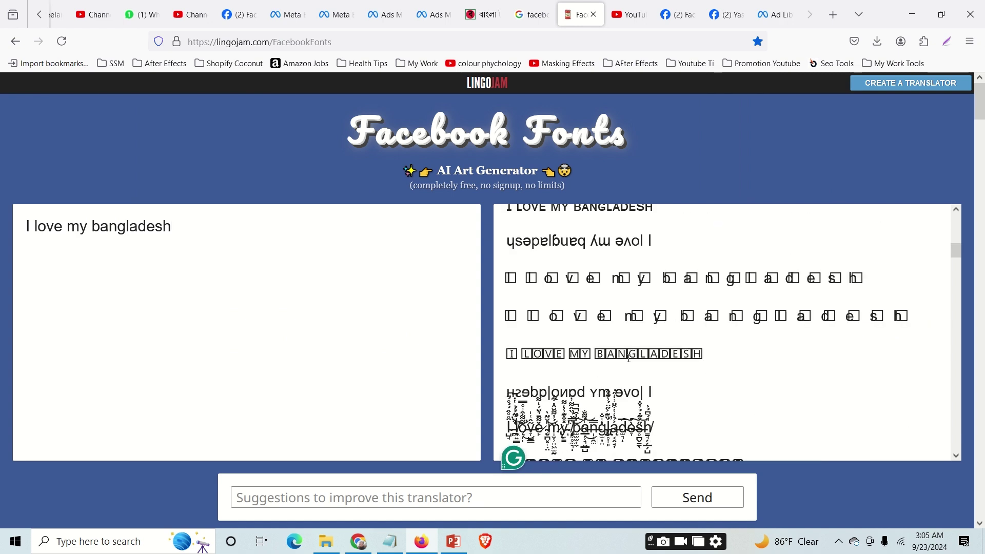
scroll(629, 357, "down", 8)
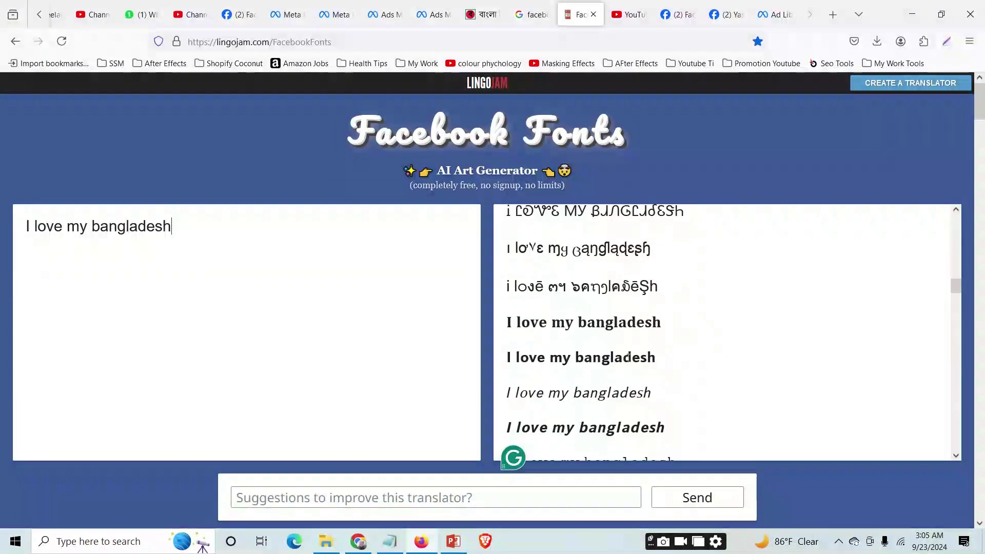
left_click_drag(676, 322, 492, 328)
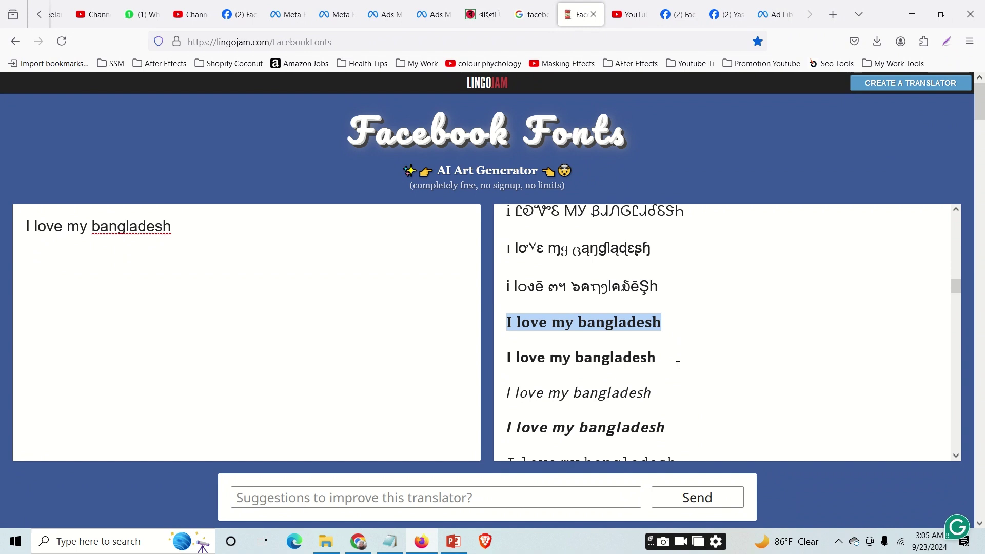
scroll(677, 365, "down", 2)
left_click_drag(672, 326, 495, 333)
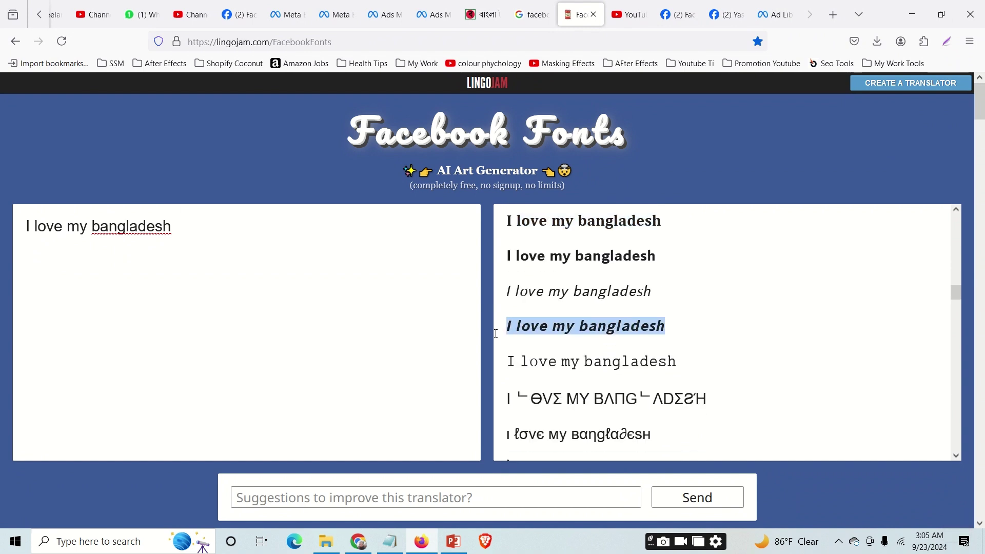
left_click(326, 541)
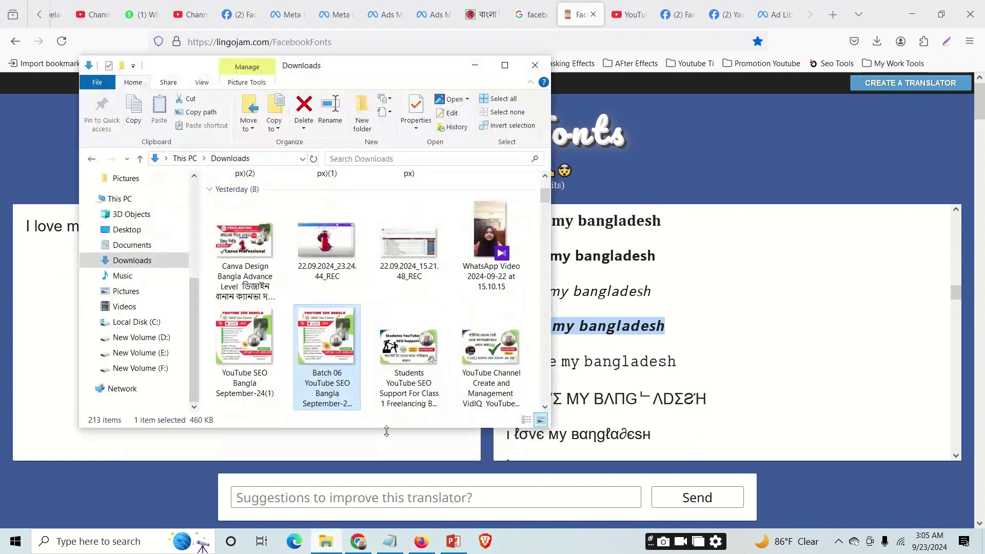
left_click(388, 542)
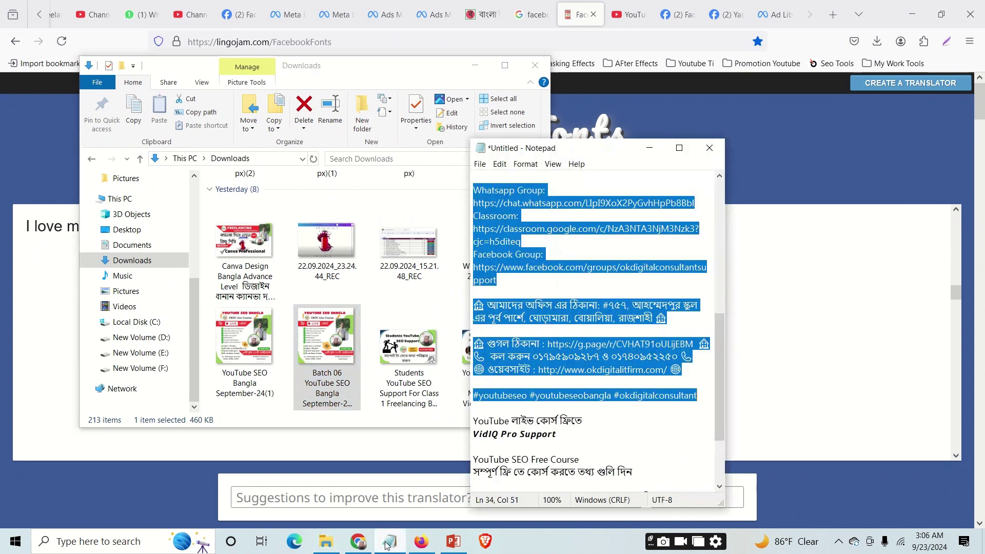
left_click(649, 148)
left_click(475, 65)
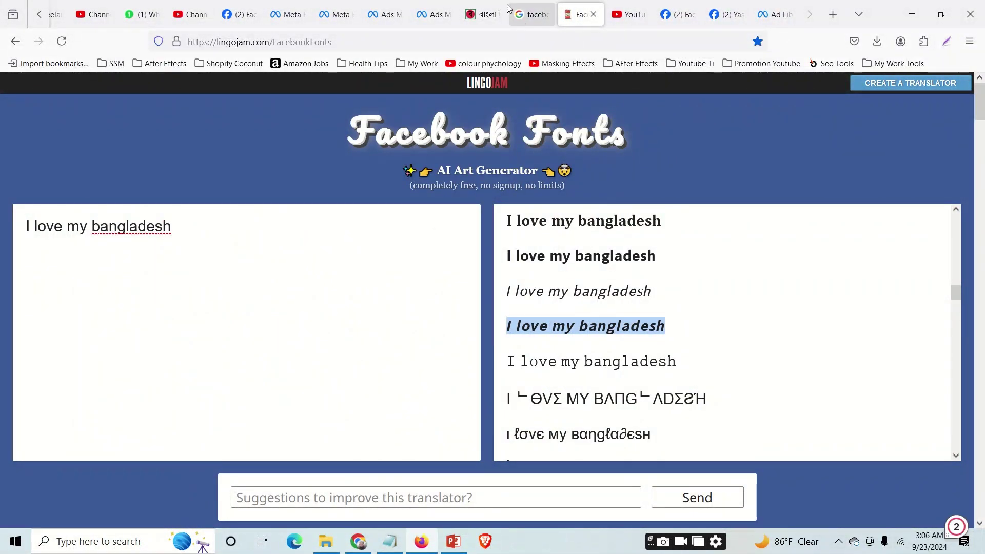
Return to the draft ad in Ads Manager and examine the bold italic phrases in its Primary text.
left_click(435, 14)
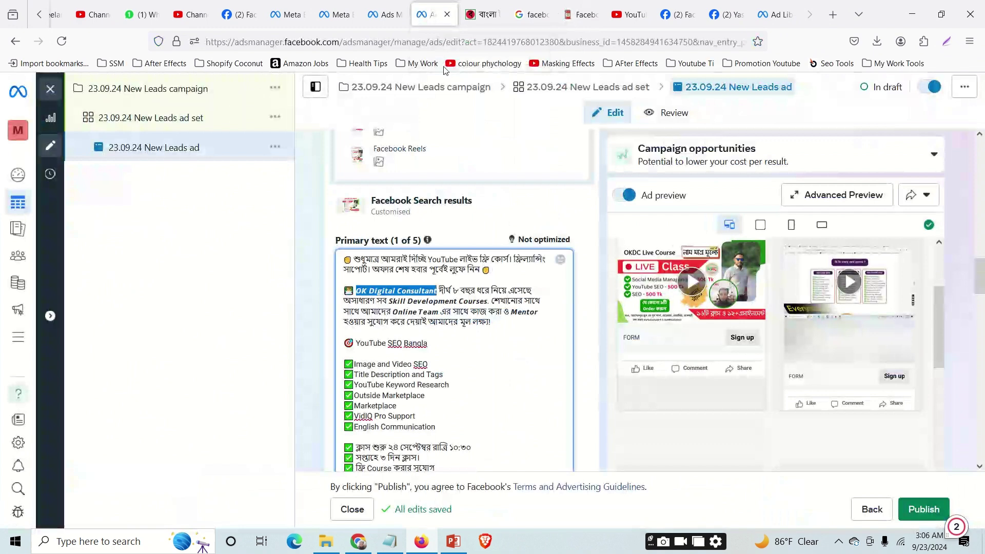
left_click(415, 291)
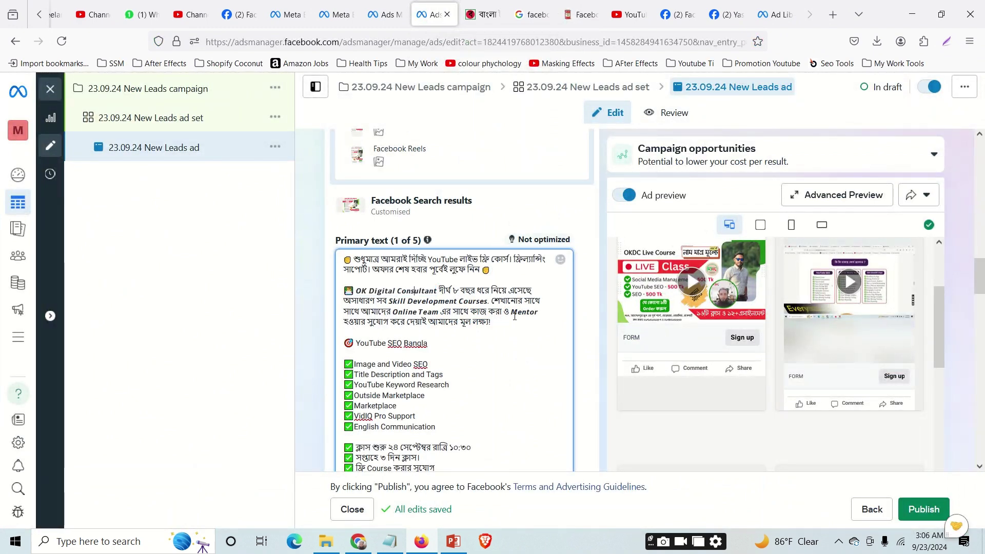
left_click_drag(427, 301, 422, 301)
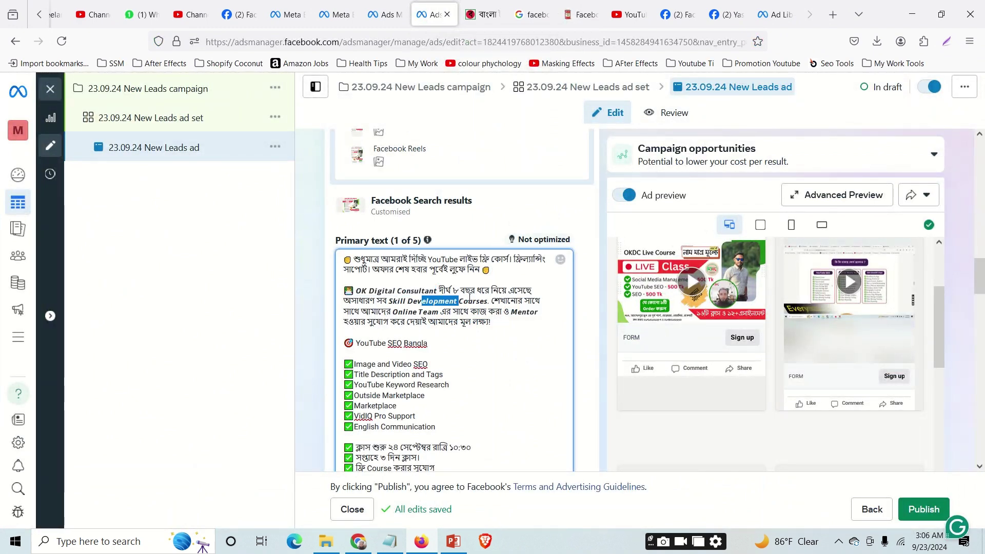
scroll(469, 298, "down", 2)
scroll(470, 298, "up", 1)
left_click_drag(388, 266, 409, 264)
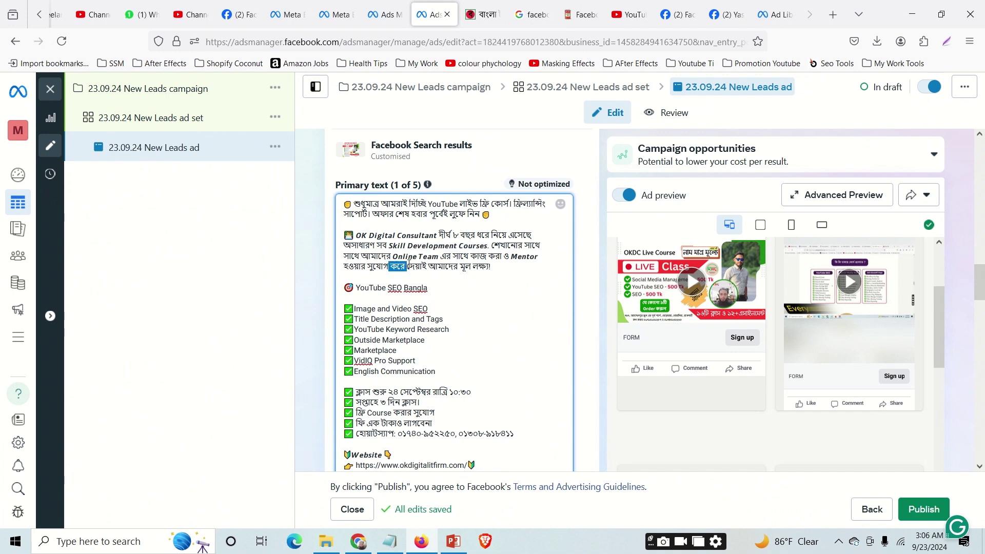
Review the rest of the draft ad's Primary text and highlight its bold italic "Website" label.
scroll(459, 289, "down", 5)
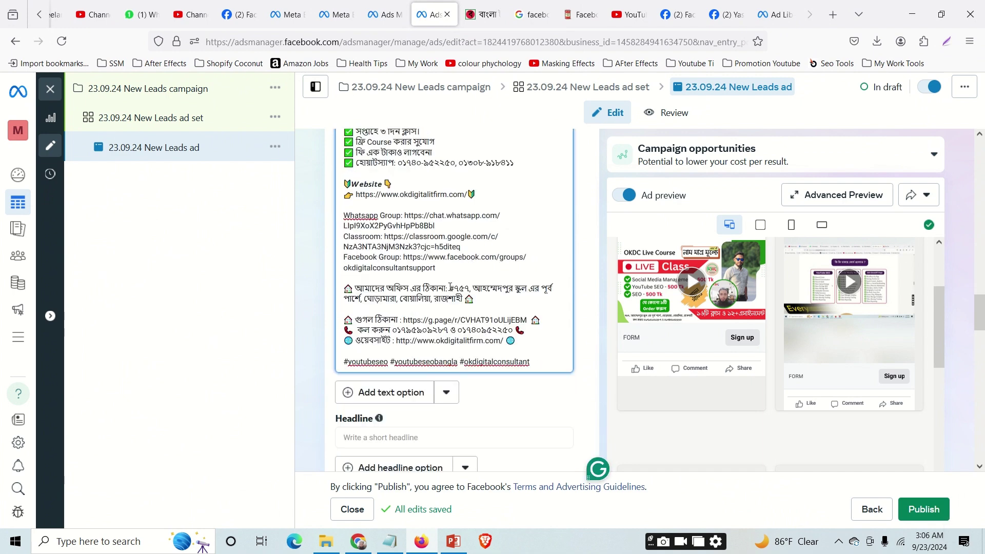
scroll(422, 261, "up", 1)
left_click_drag(352, 233, 374, 232)
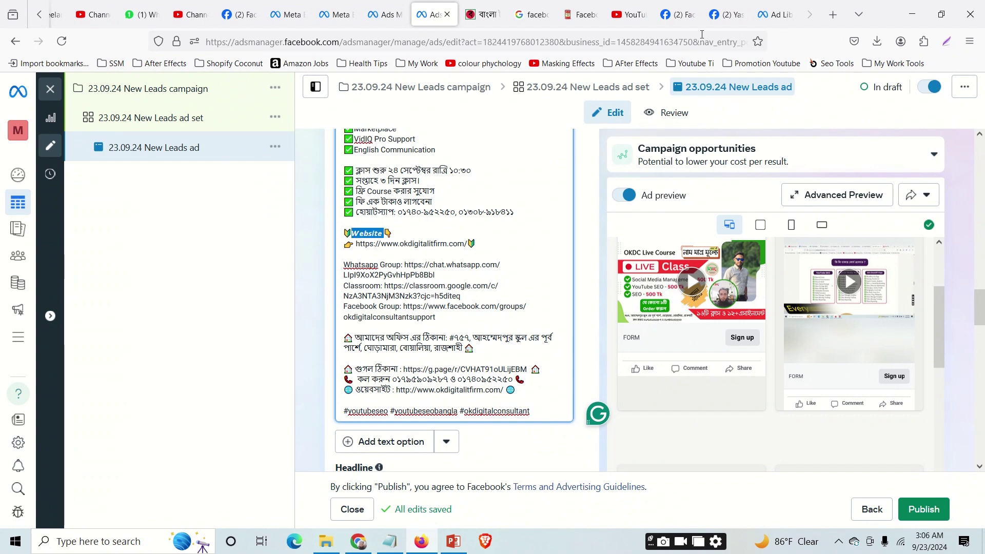
Open Google in a new browser tab and search for "emoji".
left_click(832, 19)
left_click(441, 39)
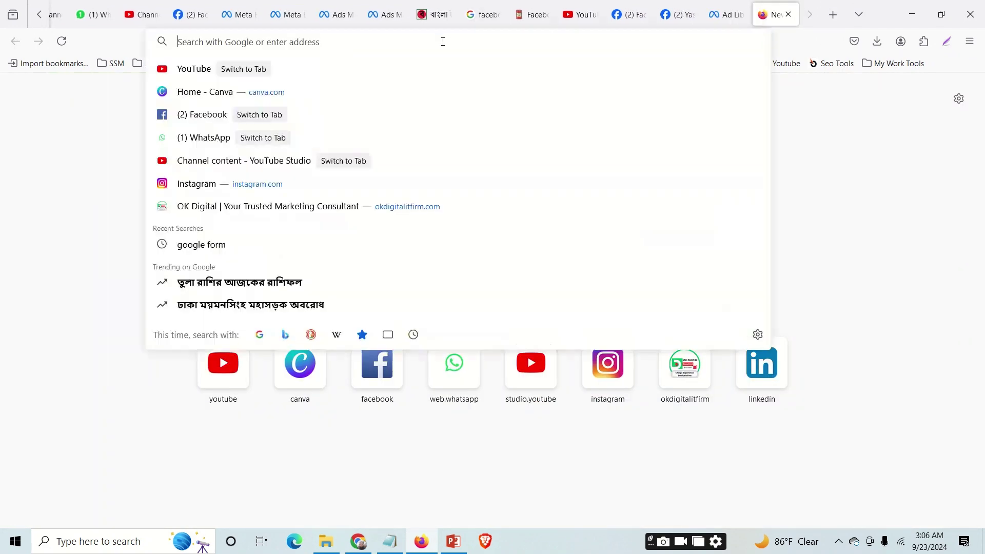
type("go")
key("Return")
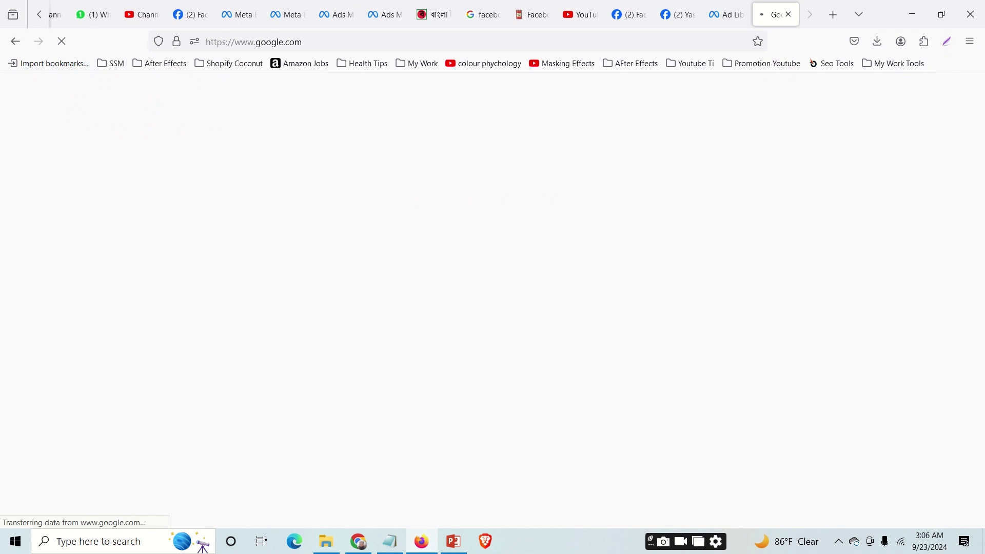
type("emoji")
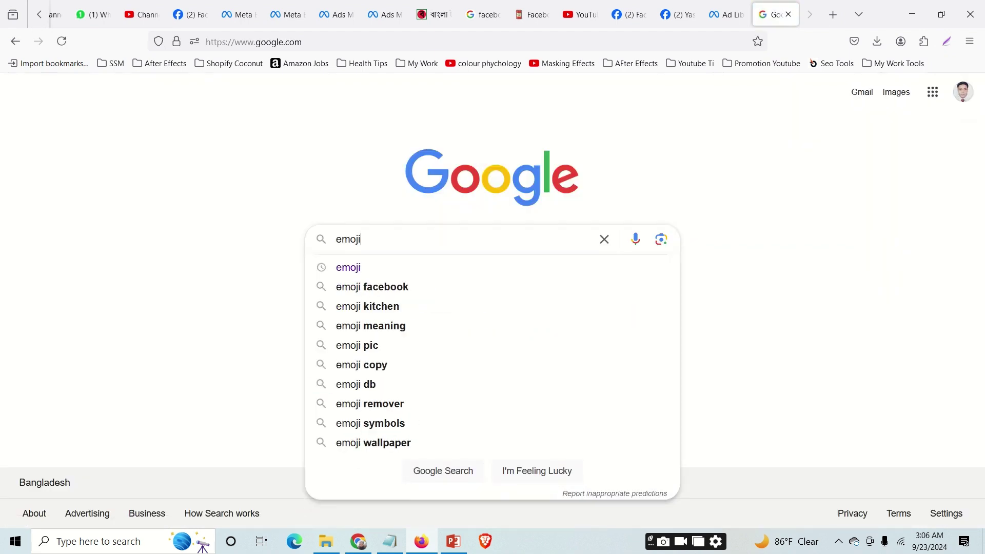
key("Return")
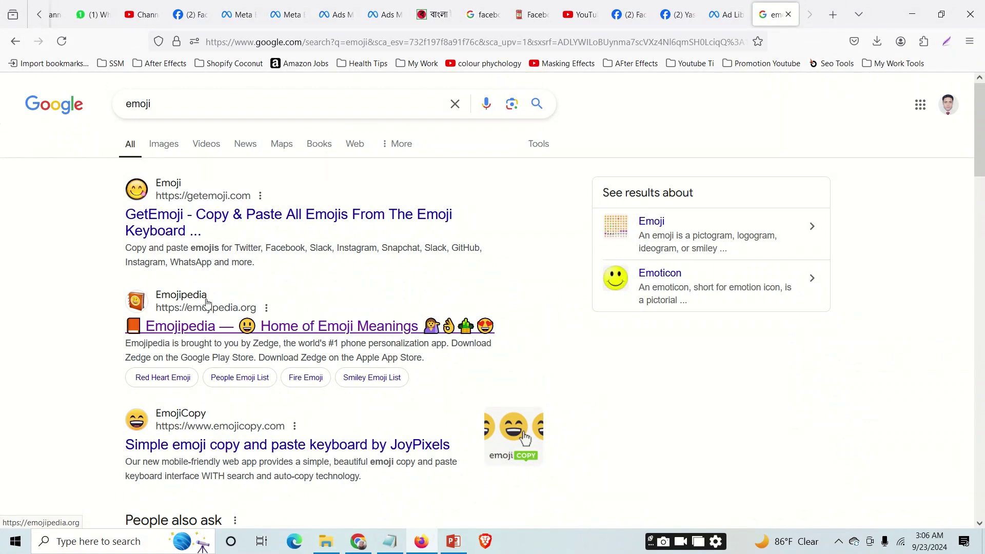
Open Emojipedia from the results, dismiss its ad-support popup and copy the Red Heart emoji.
left_click(182, 332)
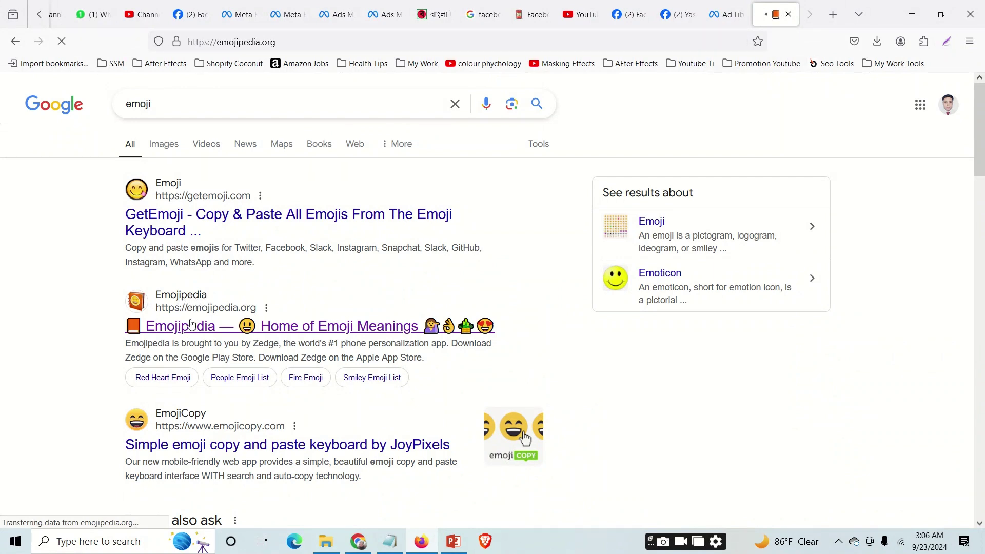
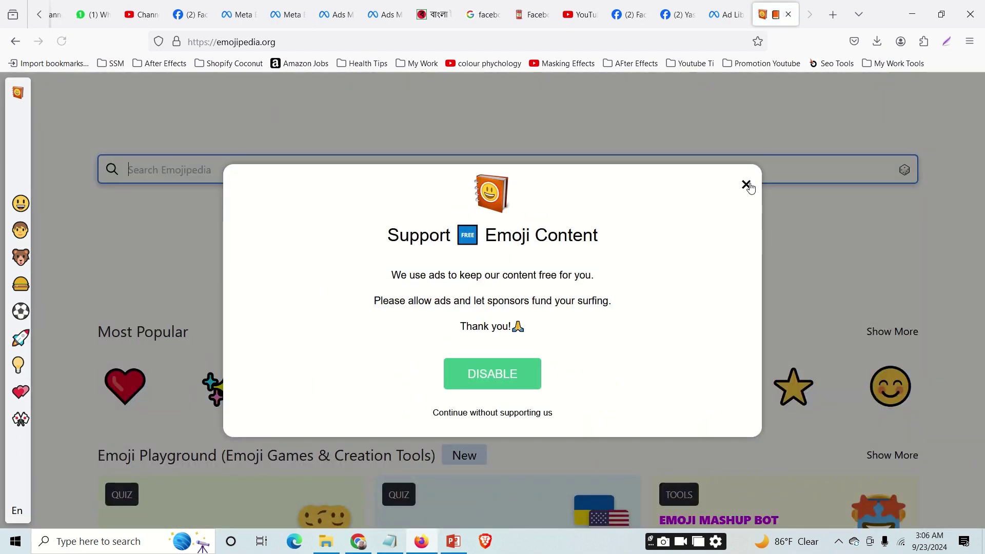
left_click(747, 184)
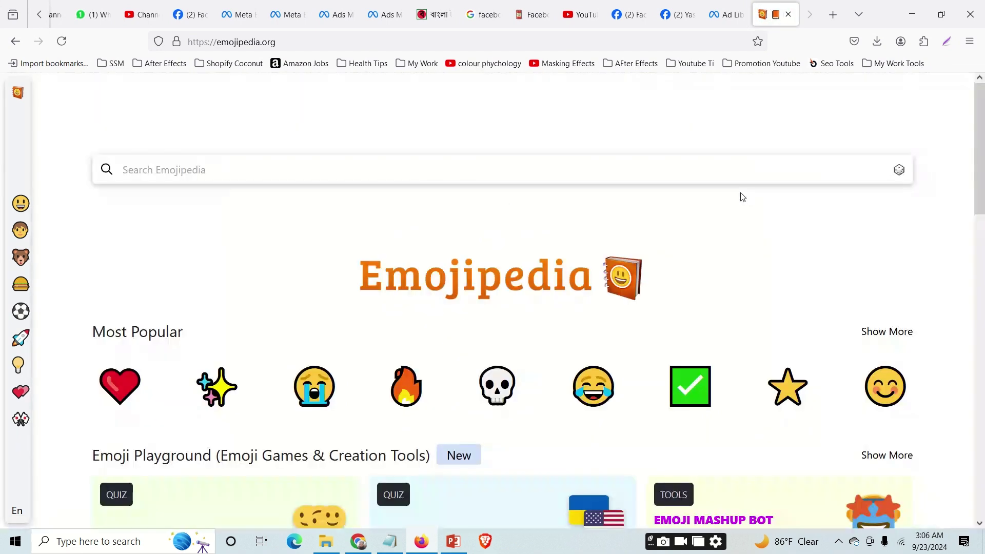
left_click(120, 385)
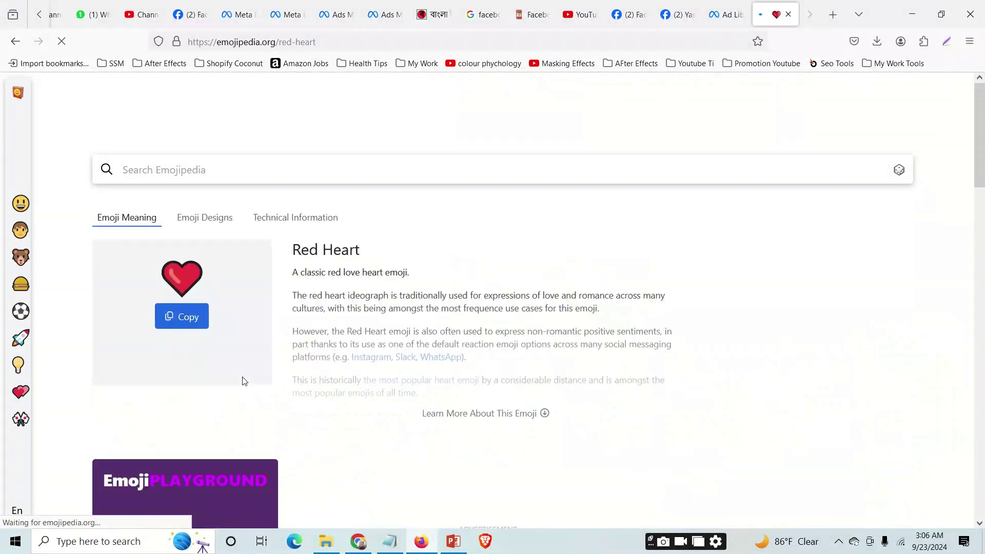
left_click(181, 316)
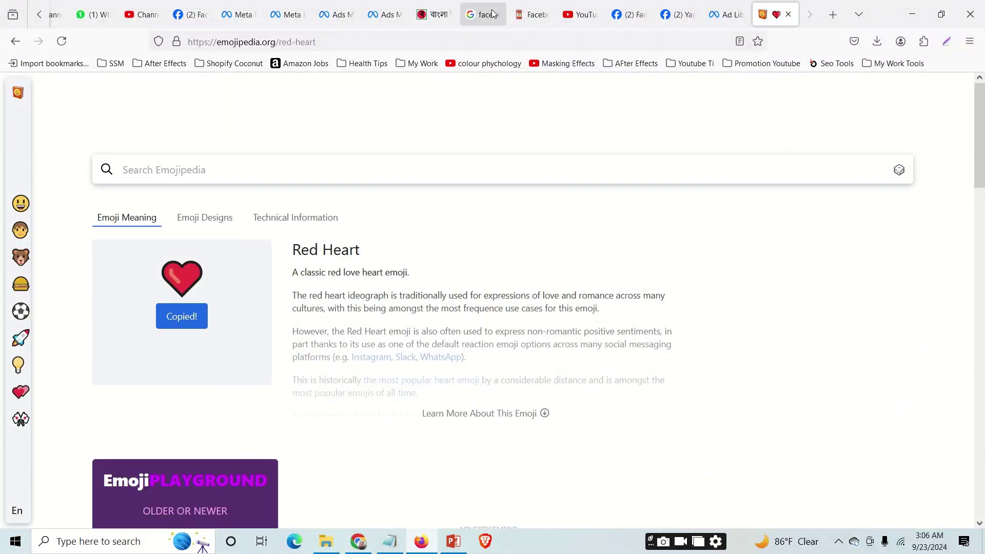
Return to the draft ad and transfer the line "YouTube লাইভ কোর্স ফ্রিতে" from the Notepad notes into its Headline.
mouse_move(437, 17)
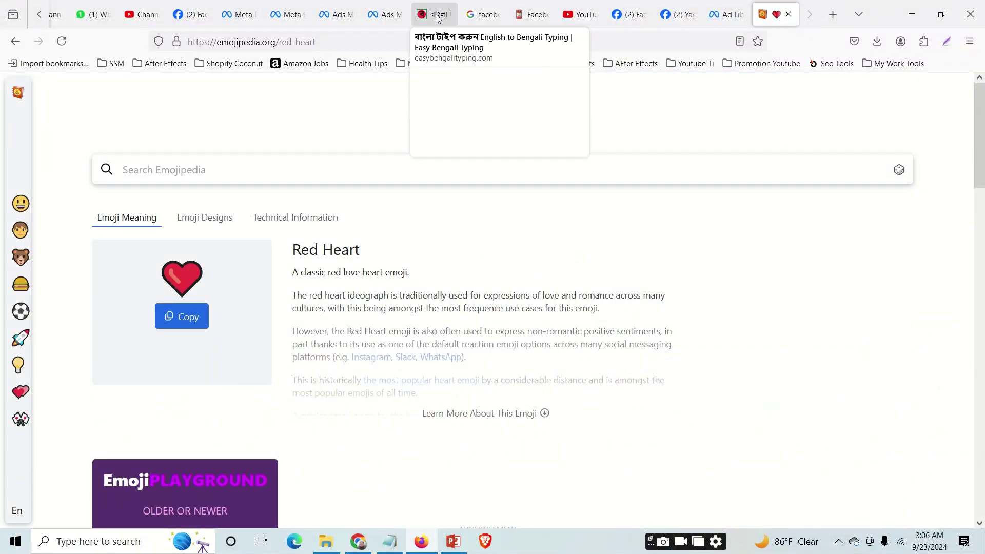
left_click(384, 15)
scroll(577, 381, "down", 4)
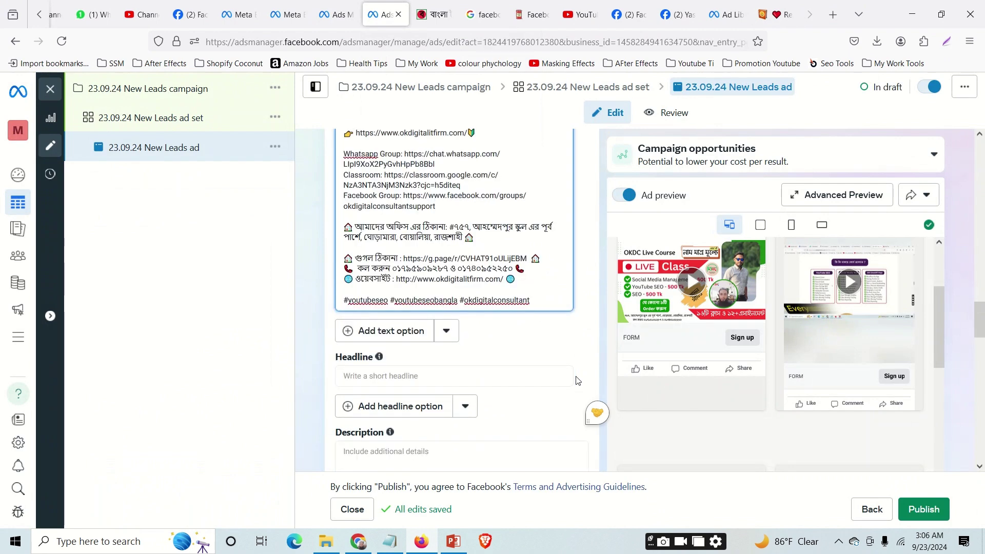
left_click(403, 267)
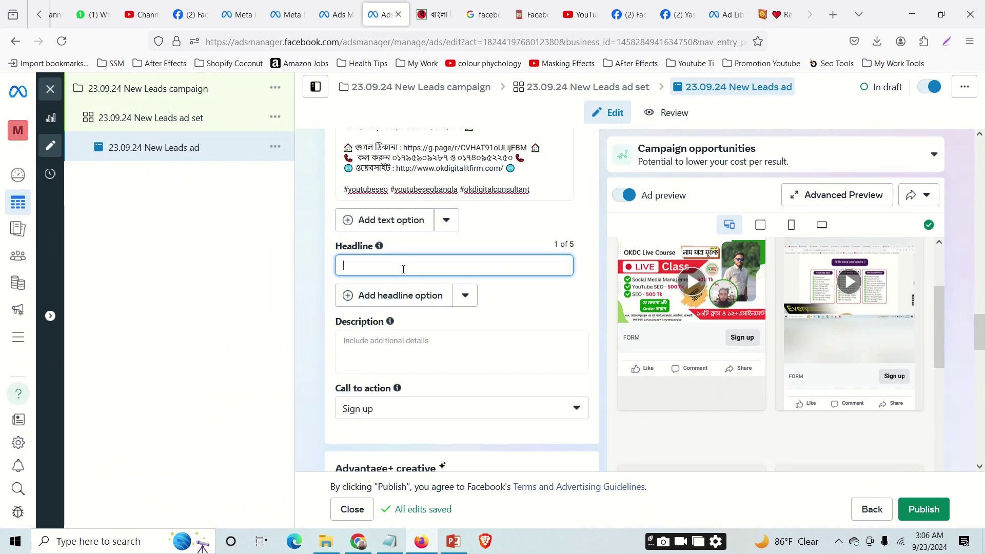
left_click(390, 541)
left_click(586, 394)
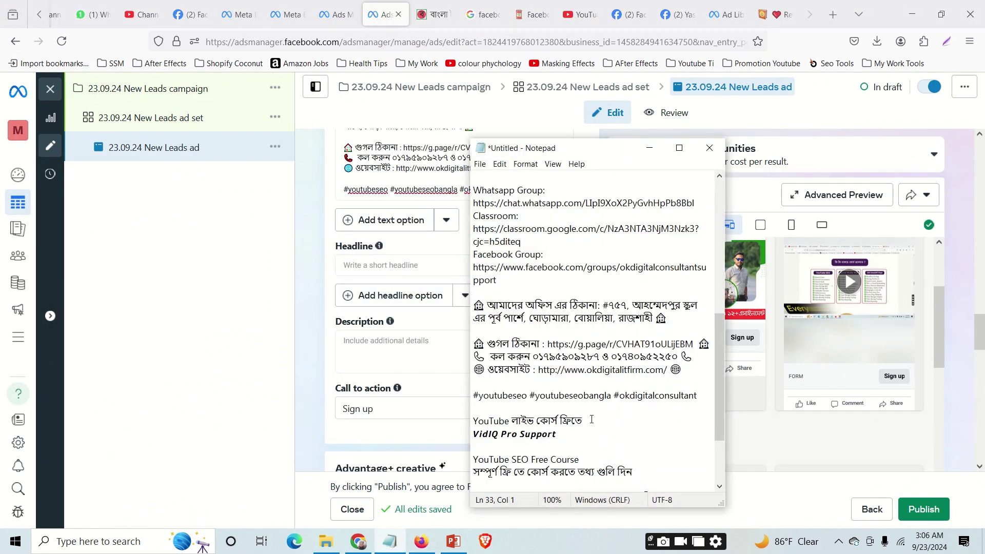
left_click_drag(591, 420, 472, 420)
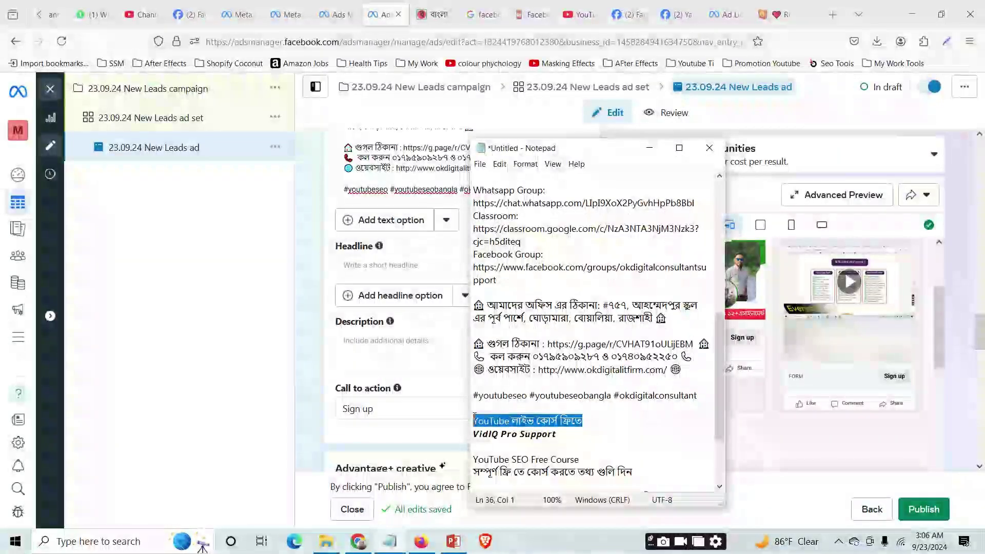
left_click(367, 263)
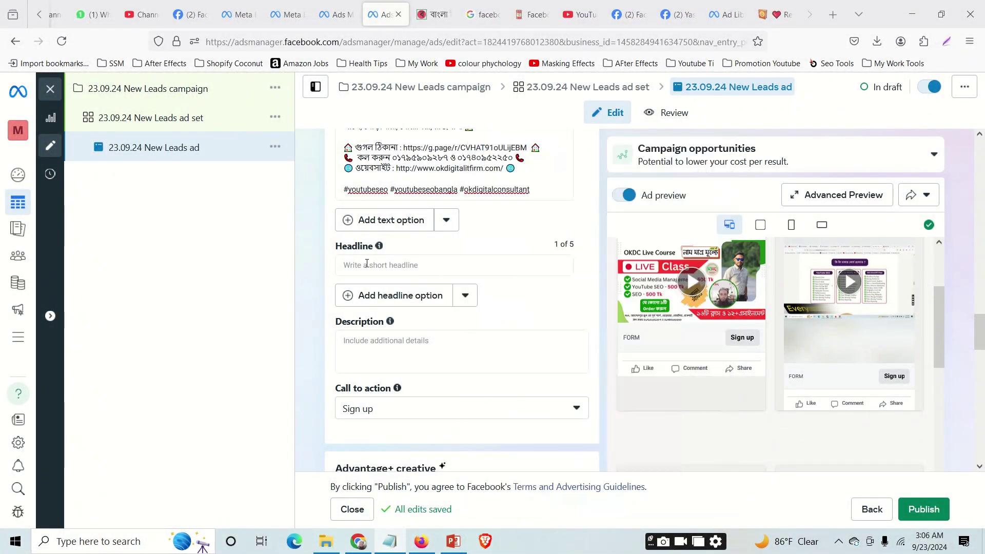
Set the ad headline to "YouTube লাইভ কোর্স ফ্রিতে" and the description to "VidIQ Pro Support", copied from the Notepad notes.
left_click(409, 264)
key("ctrl+v")
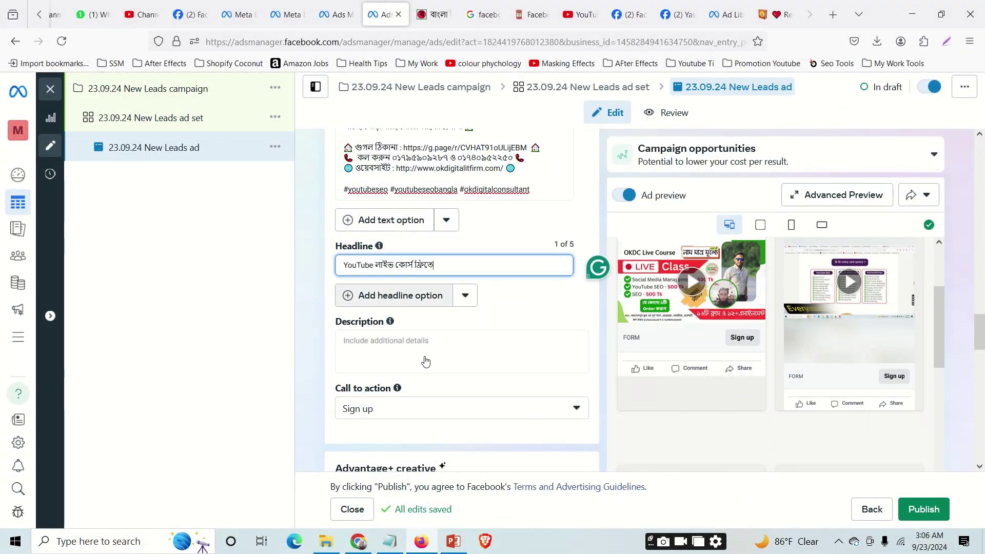
left_click(390, 541)
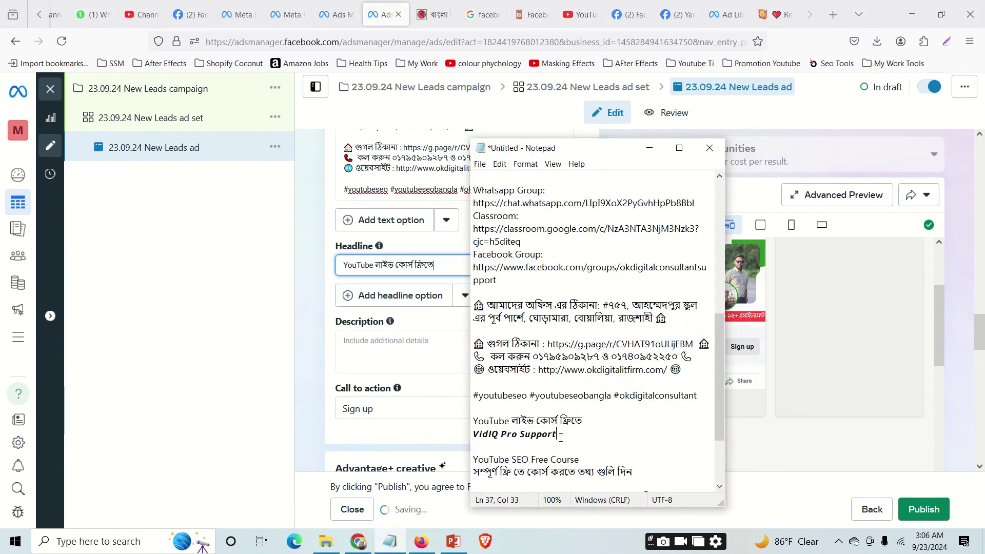
left_click_drag(556, 434, 473, 434)
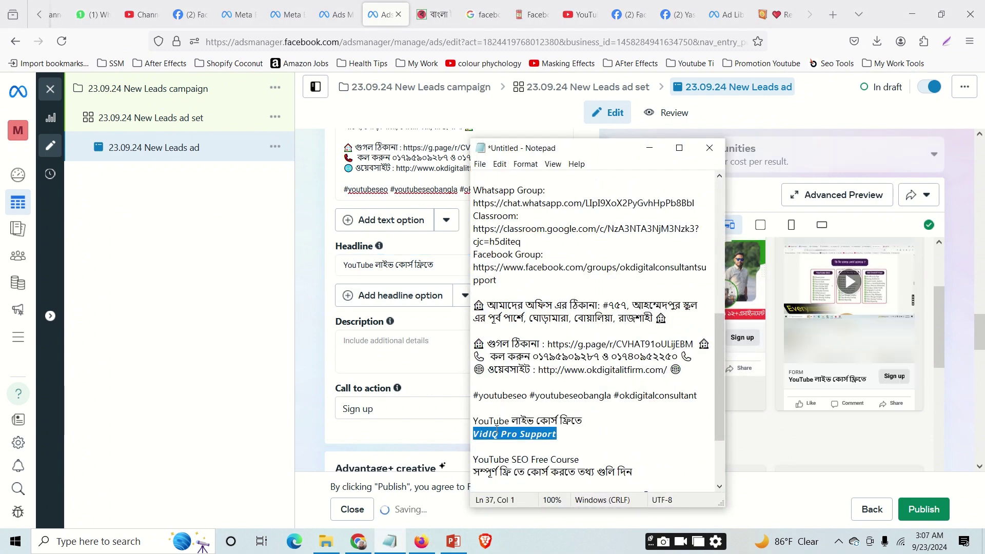
left_click(381, 344)
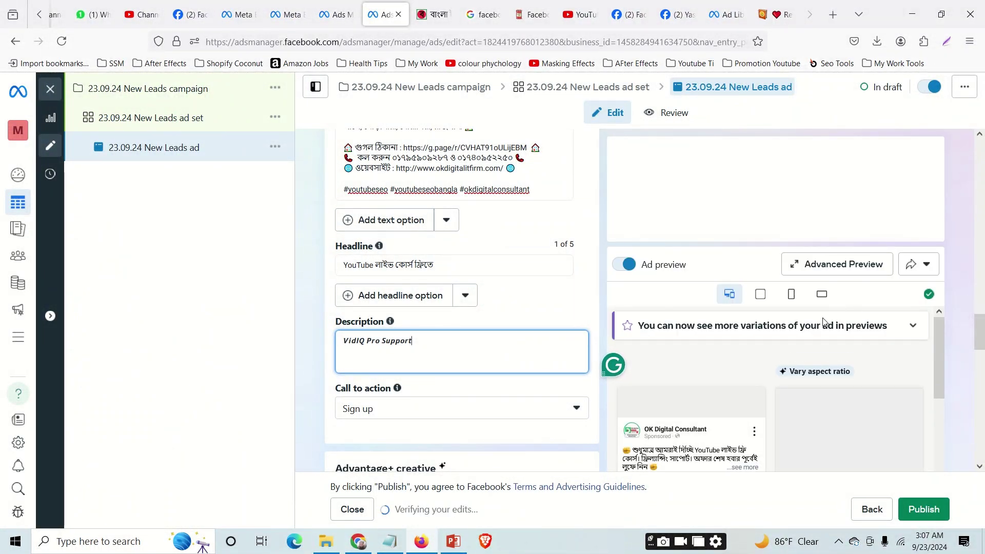
Check the ad preview with the new headline and description, briefly playing and pausing its video.
scroll(957, 338, "down", 3)
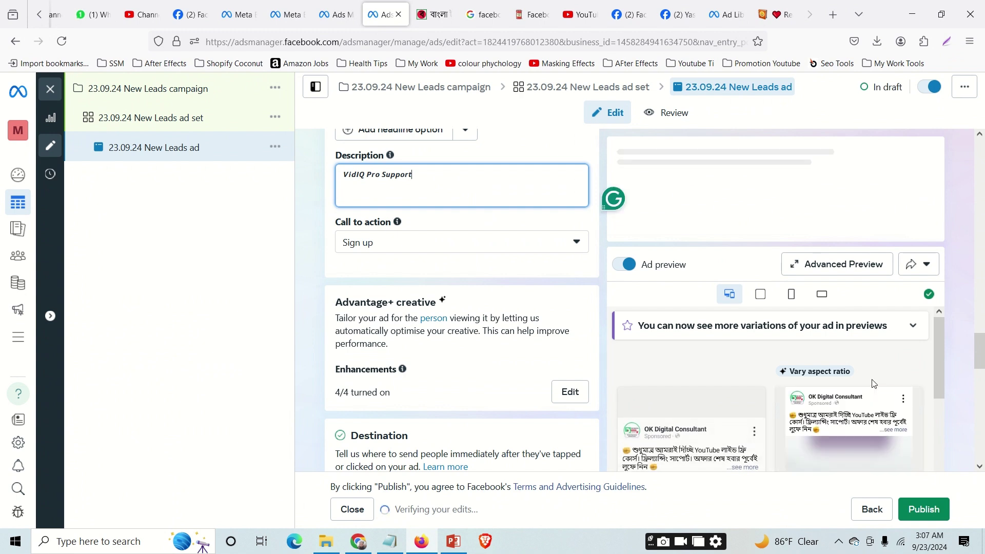
scroll(872, 384, "down", 2)
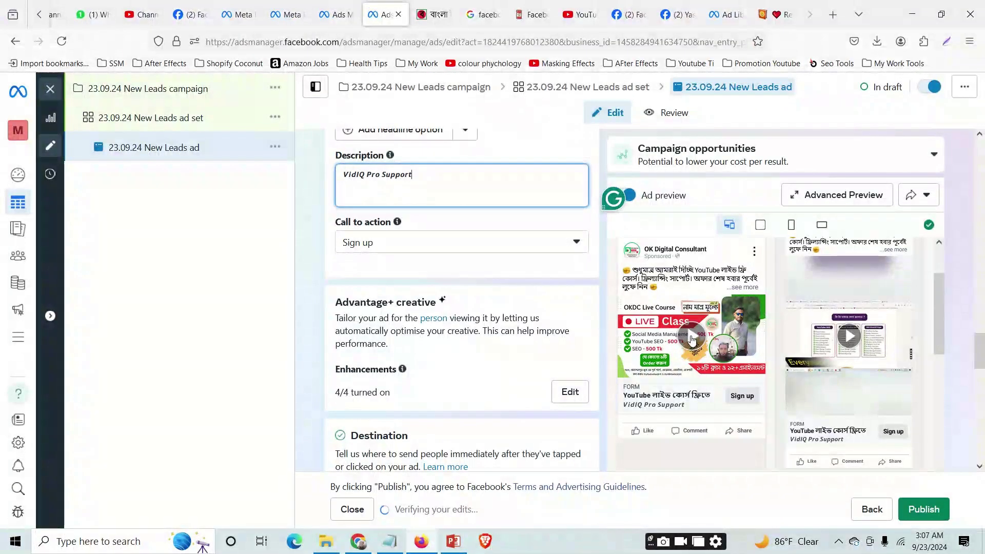
left_click(693, 339)
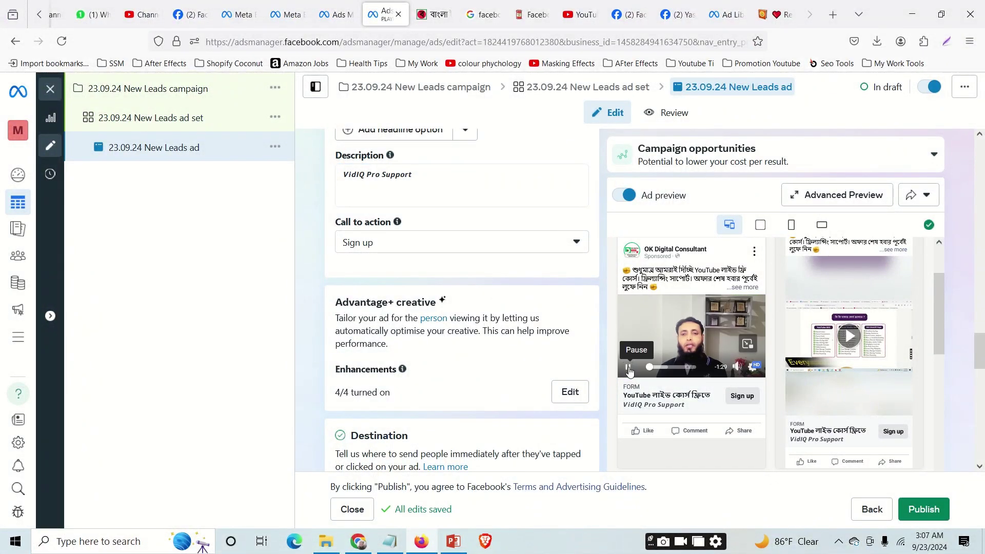
left_click(628, 366)
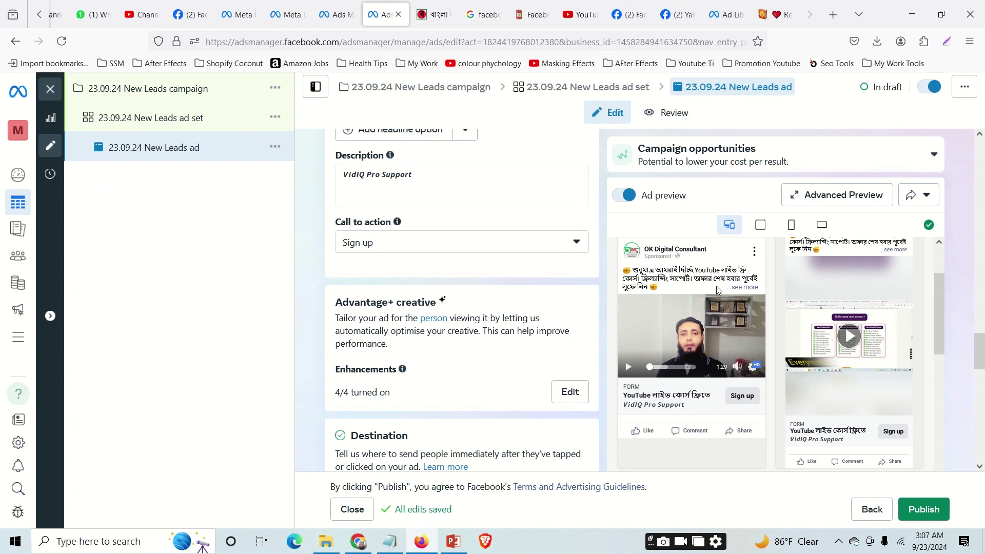
scroll(715, 318, "down", 2)
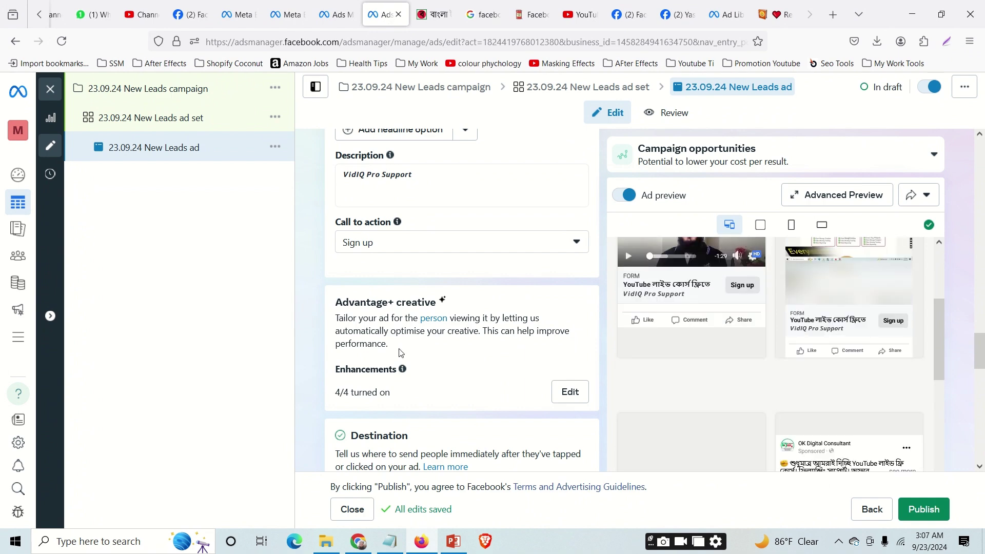
Review the ad's text fields and the available call-to-action options, leaving Sign up selected.
scroll(473, 318, "down", 3)
scroll(472, 321, "up", 10)
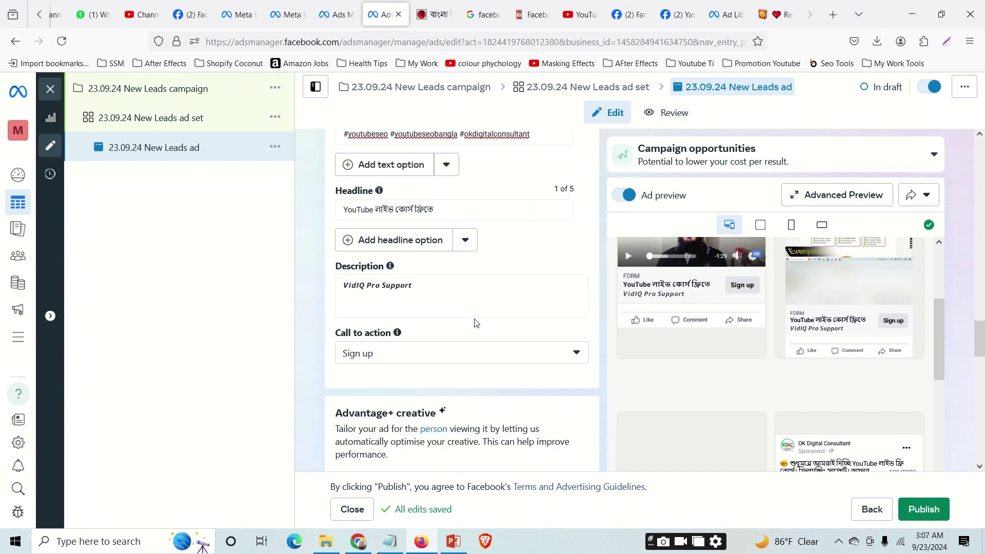
scroll(463, 304, "down", 3)
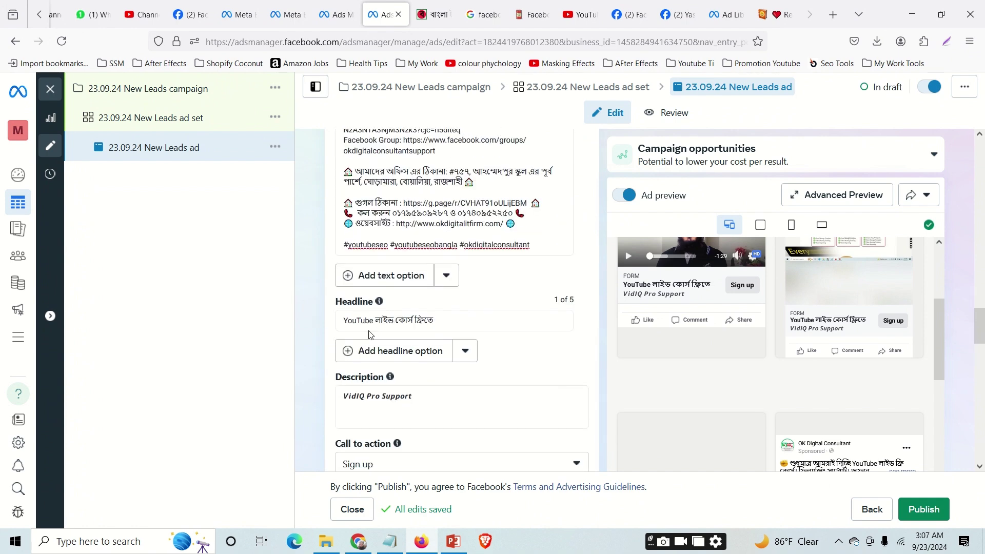
scroll(405, 336, "down", 2)
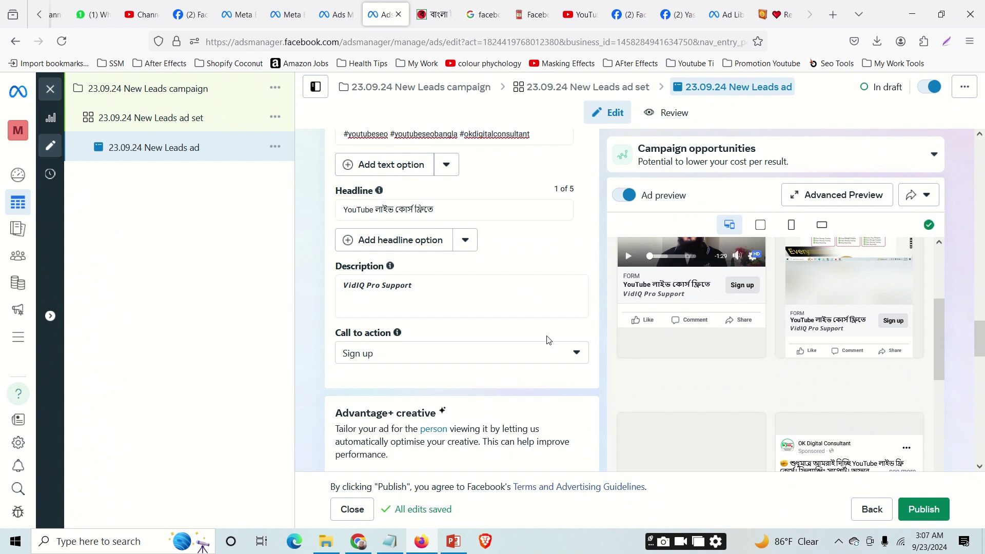
scroll(513, 328, "down", 3)
scroll(450, 308, "up", 2)
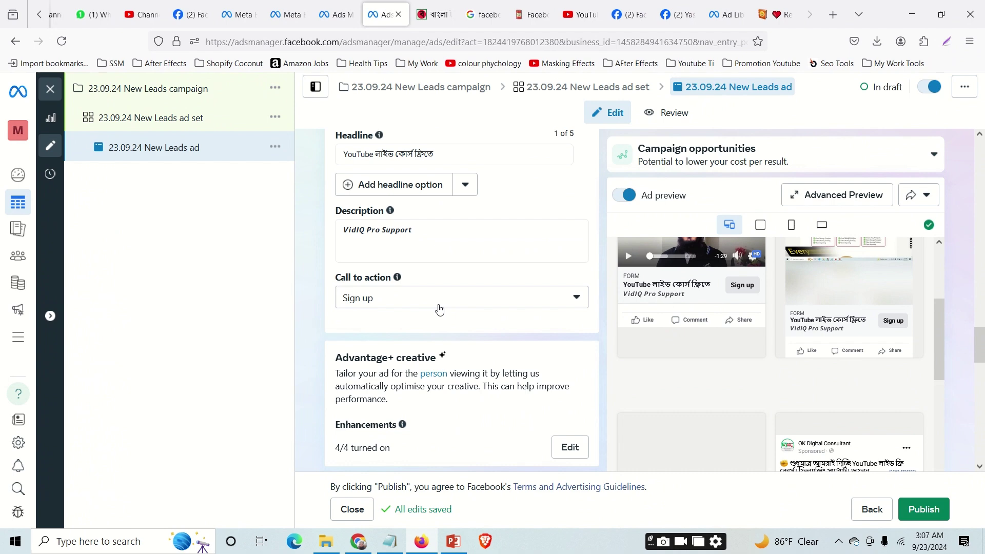
left_click(497, 305)
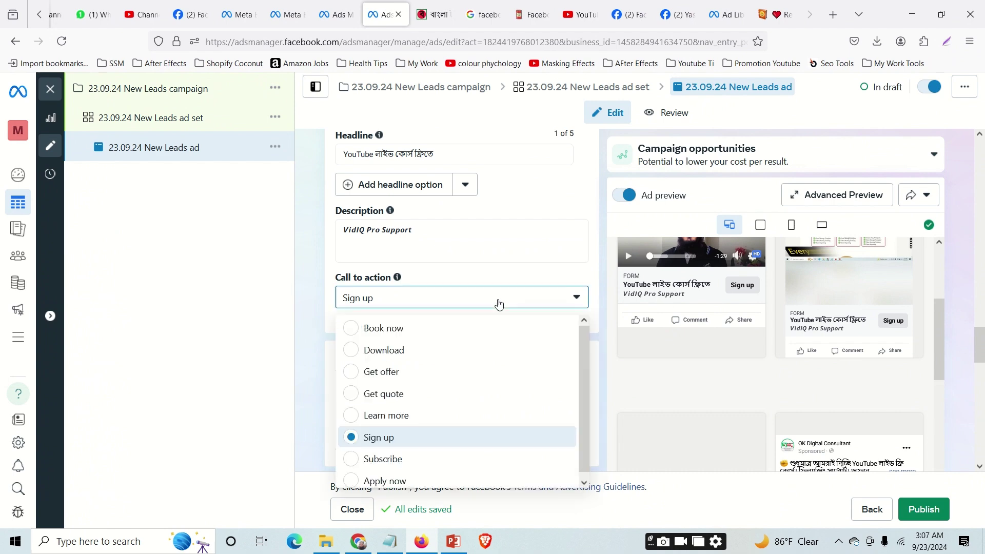
left_click(314, 382)
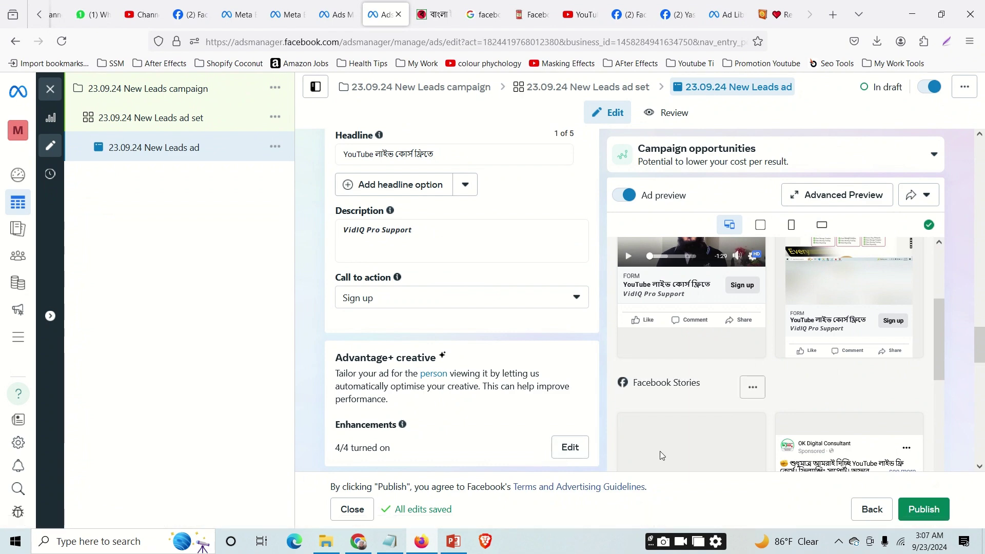
scroll(913, 453, "down", 1)
scroll(525, 388, "up", 2)
scroll(525, 384, "down", 4)
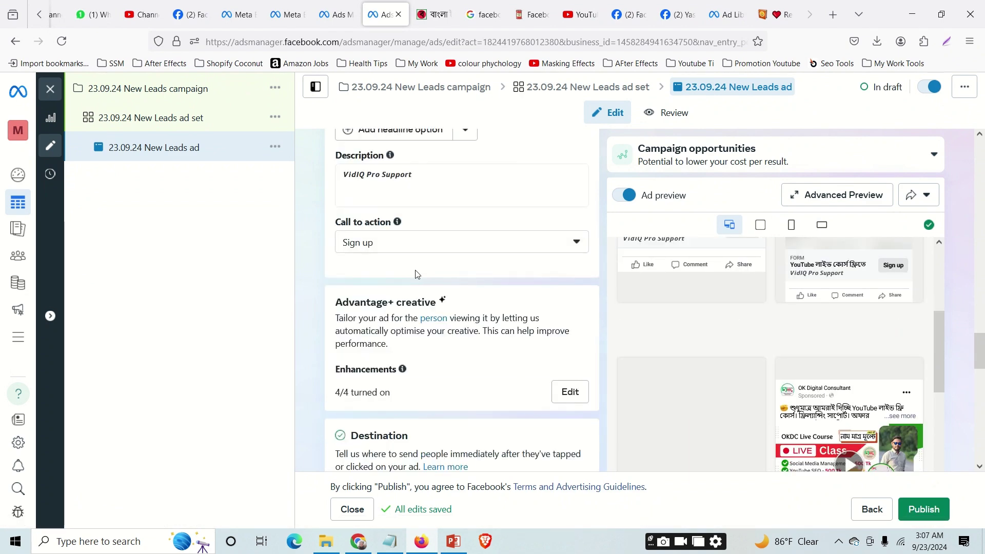
Examine the Instant form section, including the template and create options, the existing forms and the lead delivery choices.
scroll(523, 313, "down", 6)
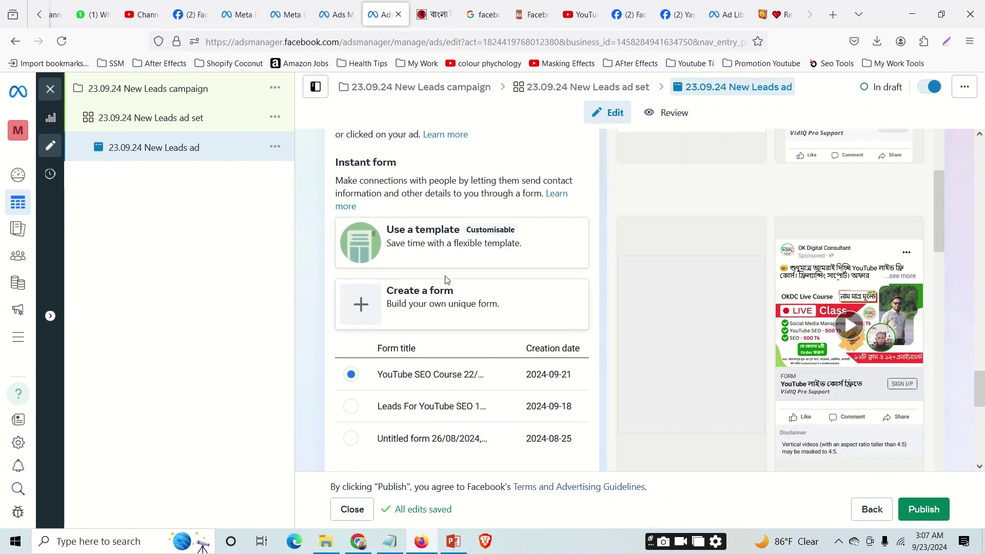
scroll(566, 303, "down", 2)
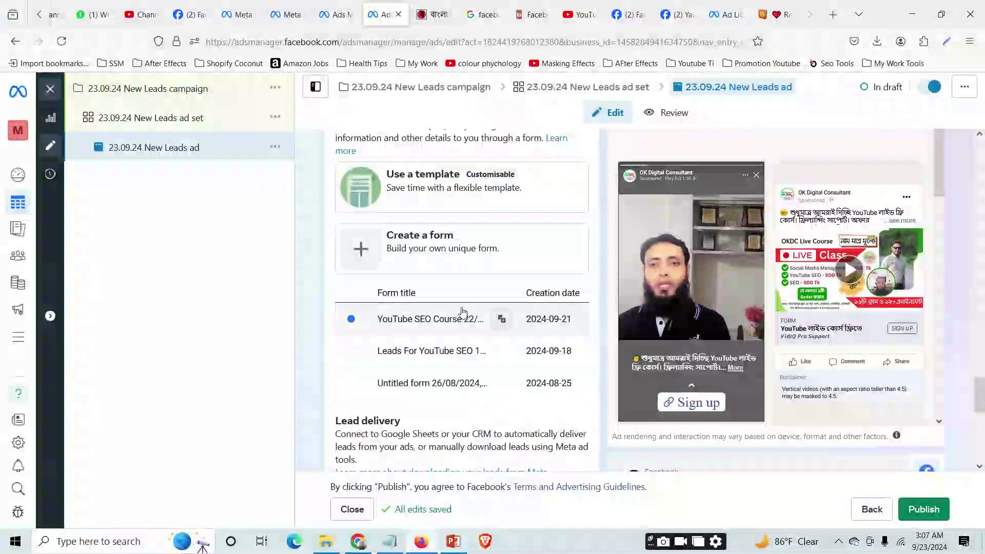
scroll(471, 333, "up", 2)
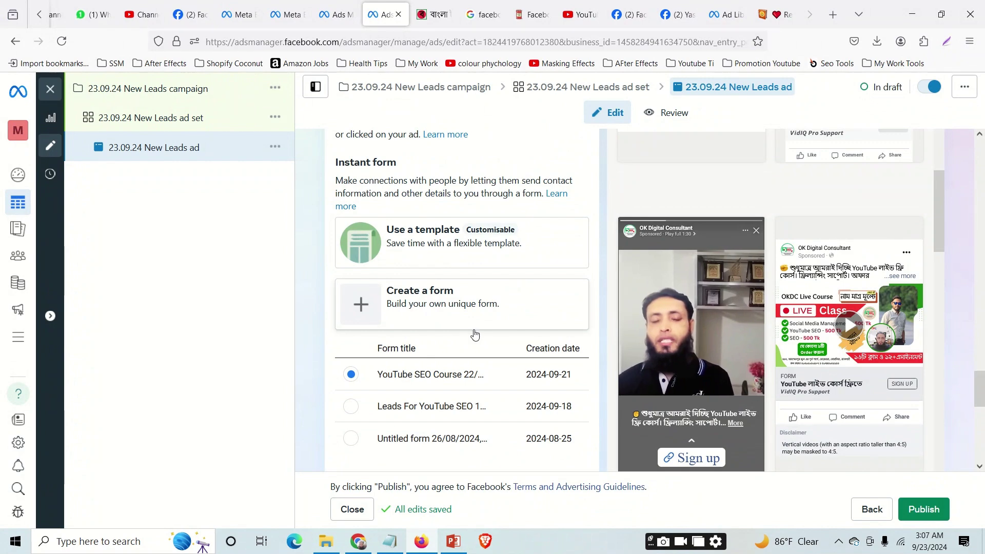
scroll(475, 333, "down", 2)
scroll(474, 333, "down", 2)
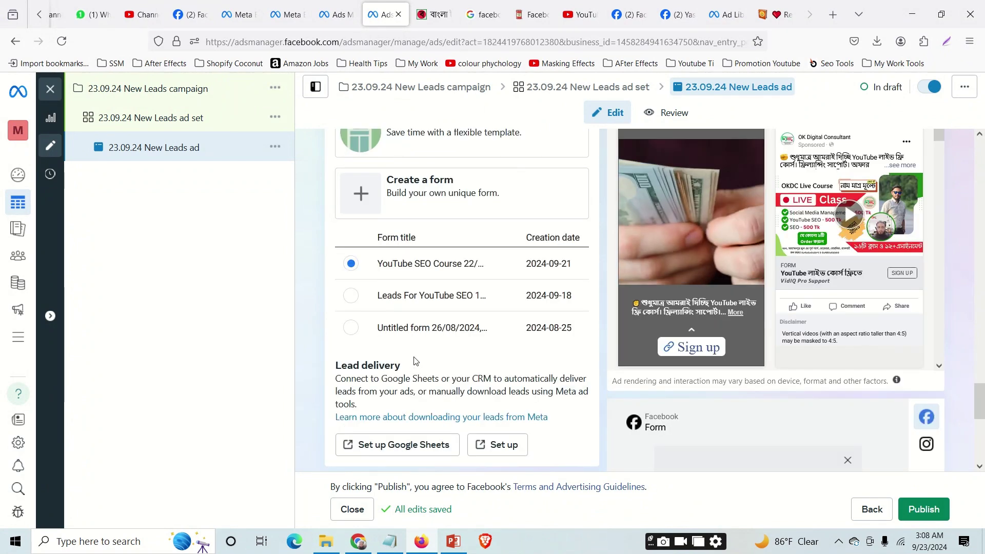
scroll(436, 330, "up", 1)
scroll(435, 334, "down", 5)
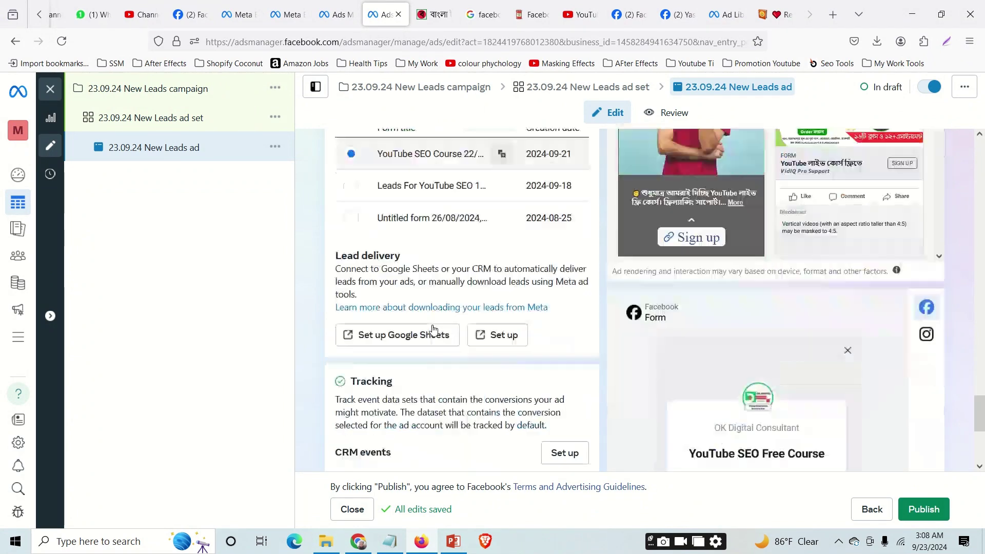
scroll(421, 322, "up", 3)
scroll(410, 318, "up", 2)
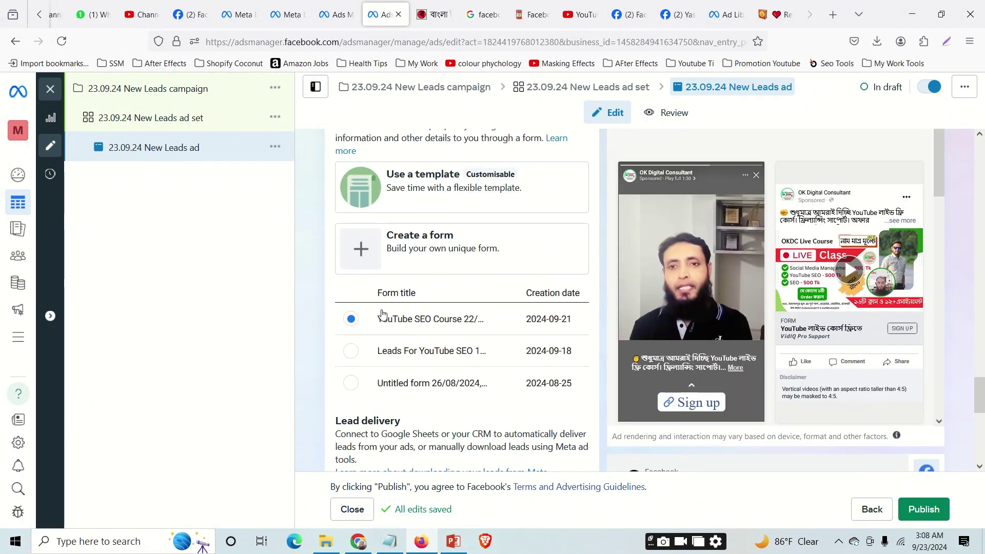
Start creating a new instant form and set its form type to Higher intent.
left_click(378, 259)
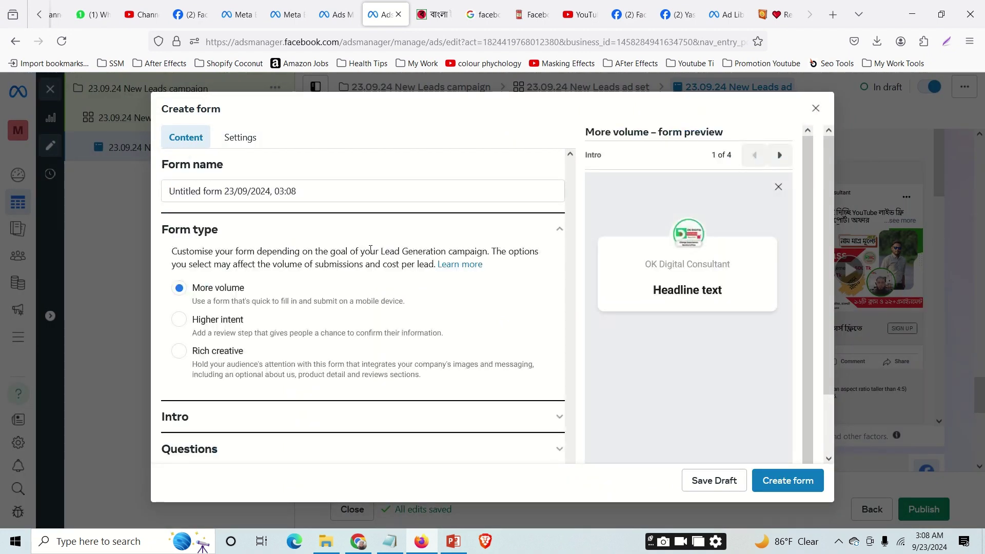
left_click(179, 320)
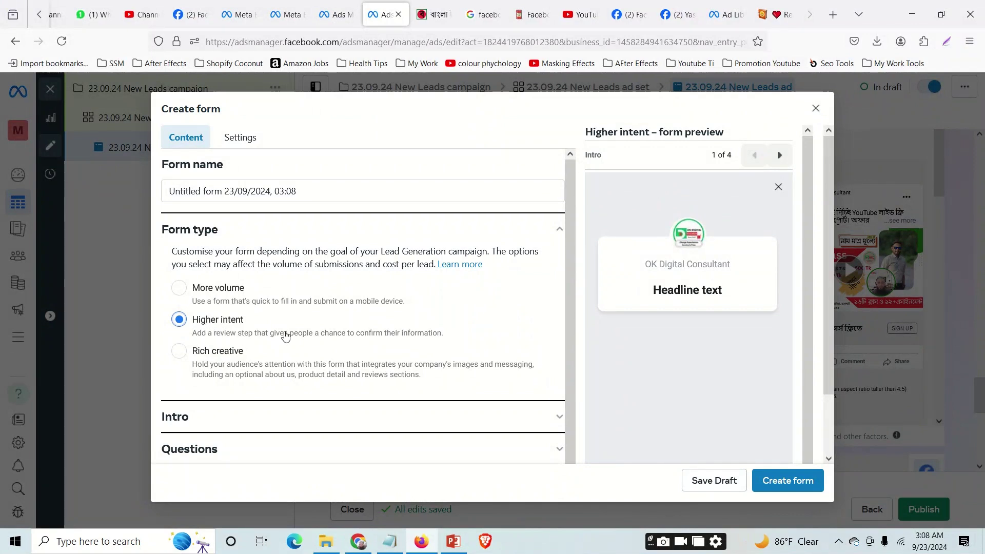
scroll(459, 326, "down", 1)
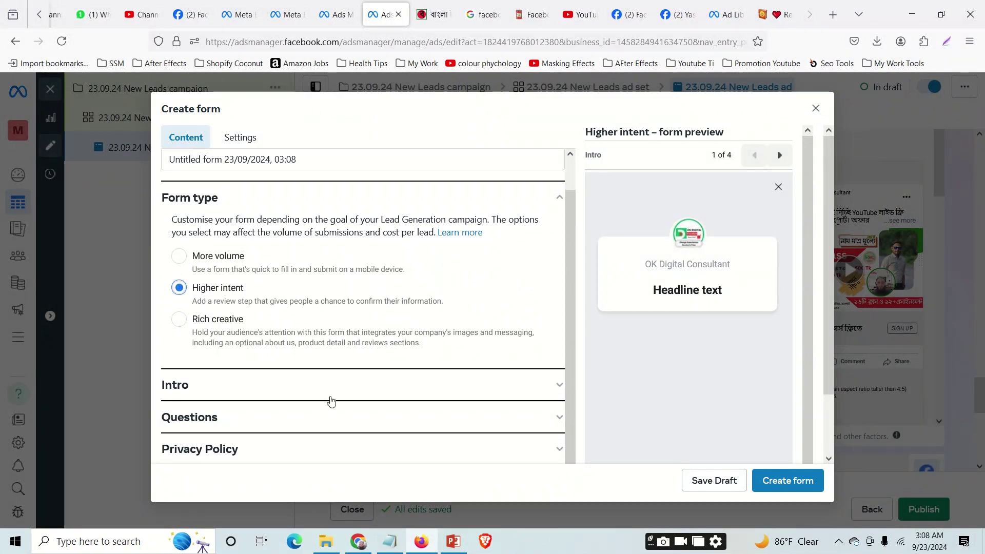
scroll(365, 369, "up", 1)
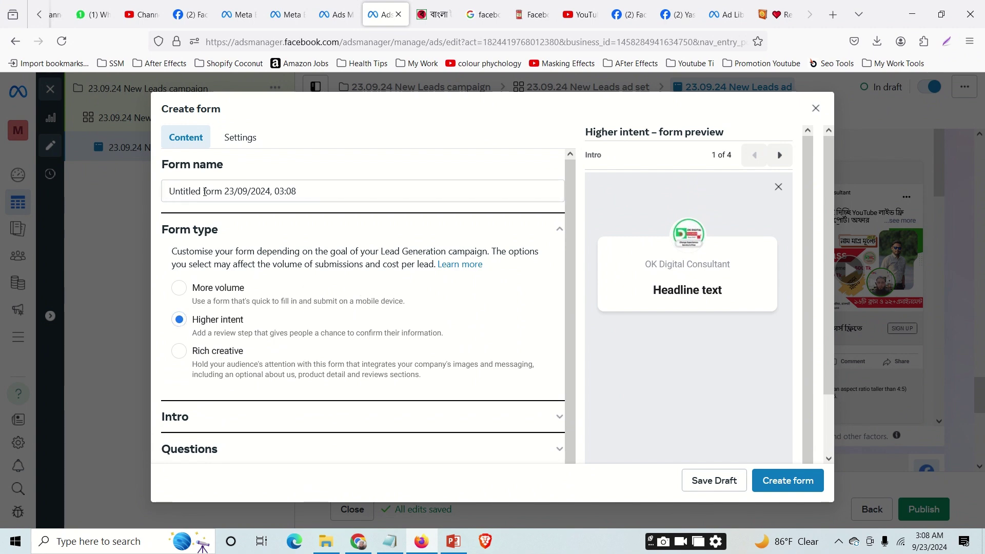
left_click(220, 193)
scroll(410, 328, "down", 1)
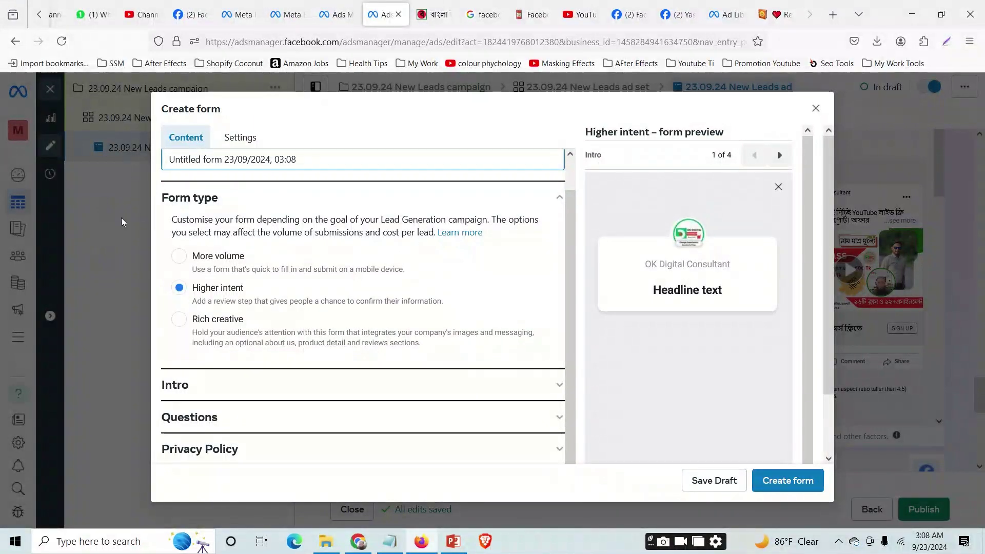
left_click(277, 137)
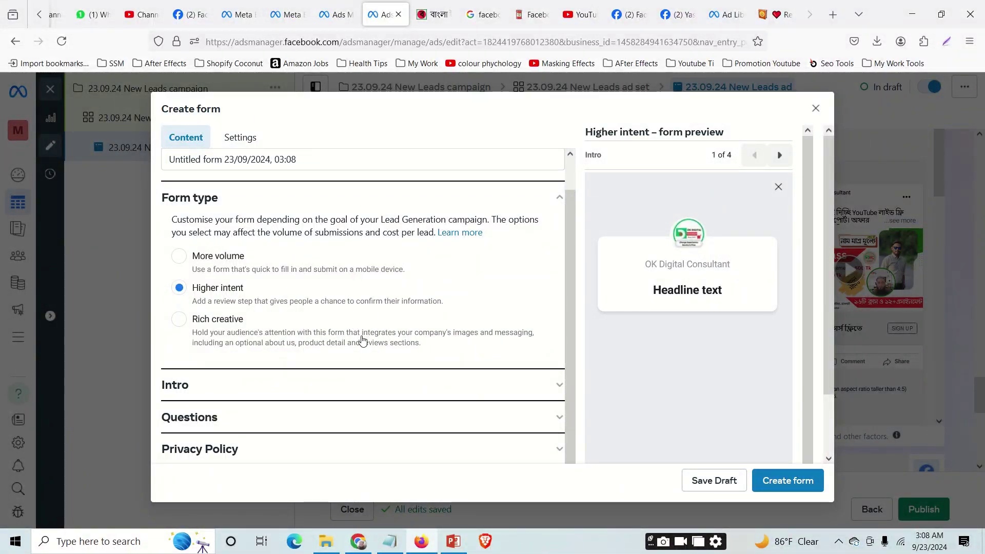
In the form's Intro section, set the greeting headline to "YouTube SEO Free Course", copied from the Notepad notes.
scroll(313, 357, "down", 1)
left_click(293, 330)
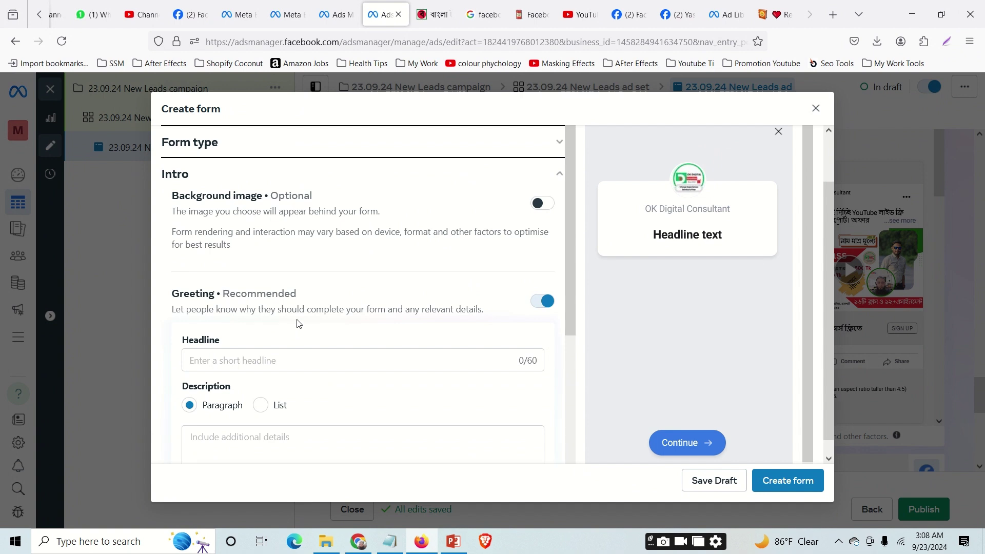
left_click(254, 359)
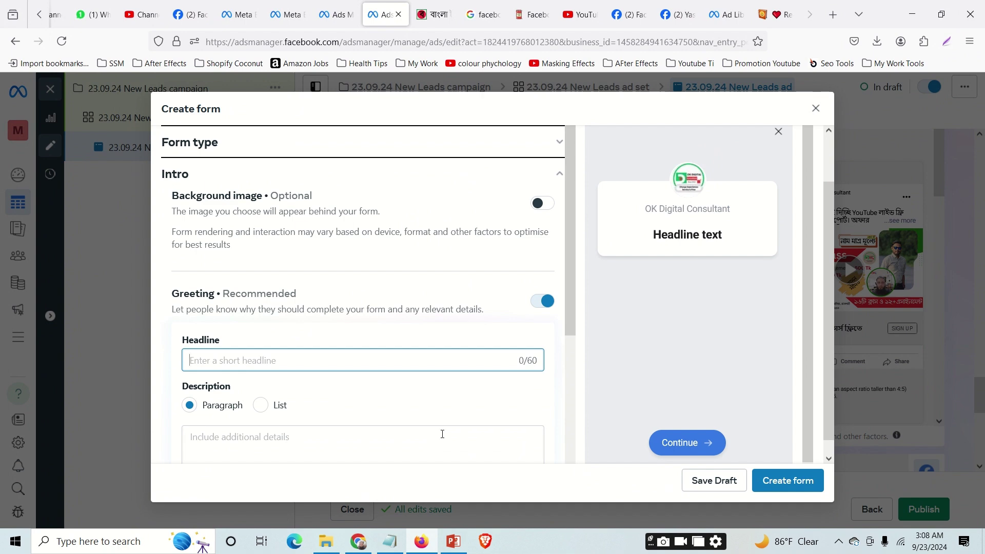
scroll(441, 433, "down", 3)
left_click(391, 541)
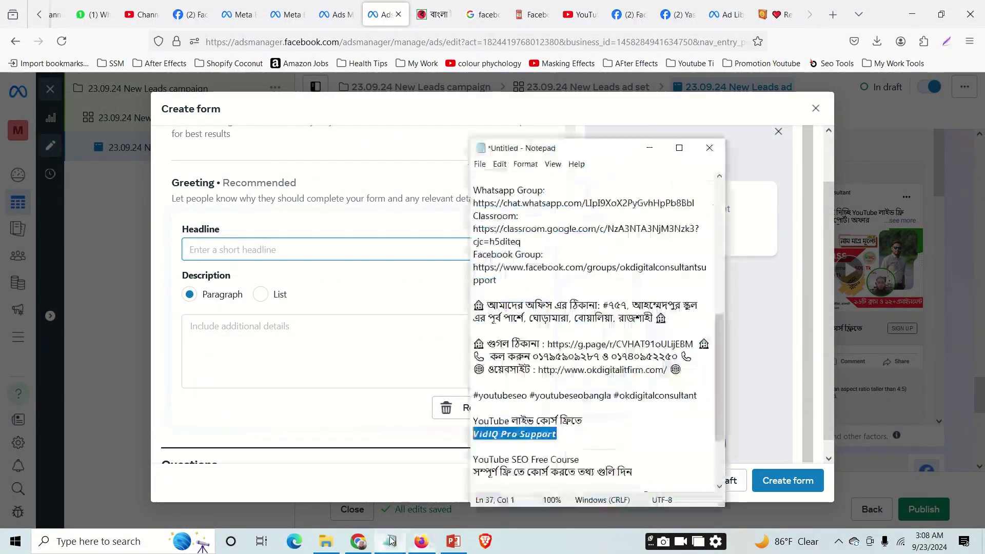
left_click(578, 433)
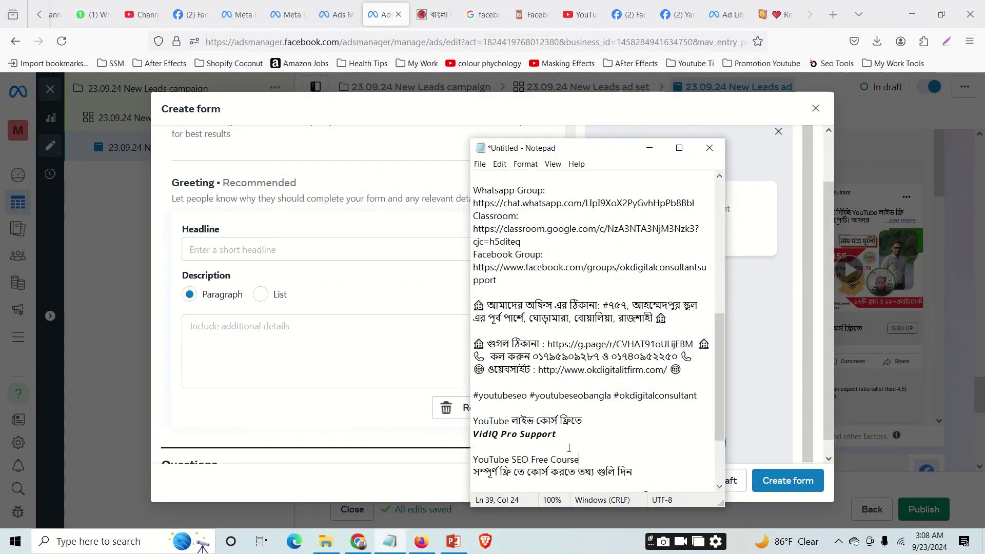
left_click(481, 440, "shift")
key("ctrl+c")
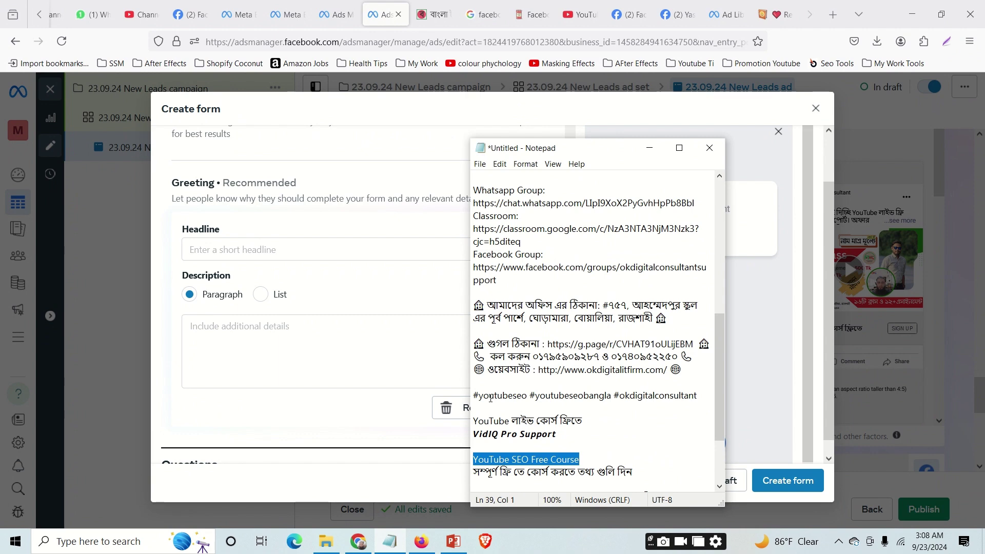
left_click(293, 249)
left_click(293, 249)
key("ctrl+v")
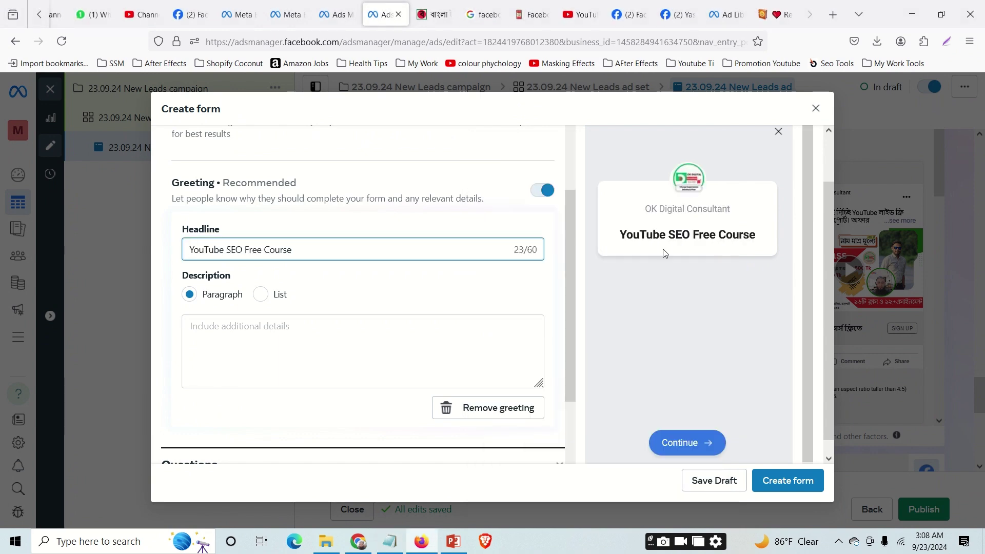
Set the greeting description to "সম্পূর্ণ ফ্রি তে কোর্স করতে তথ্য গুলি দিন", copied from the Notepad notes.
left_click(402, 534)
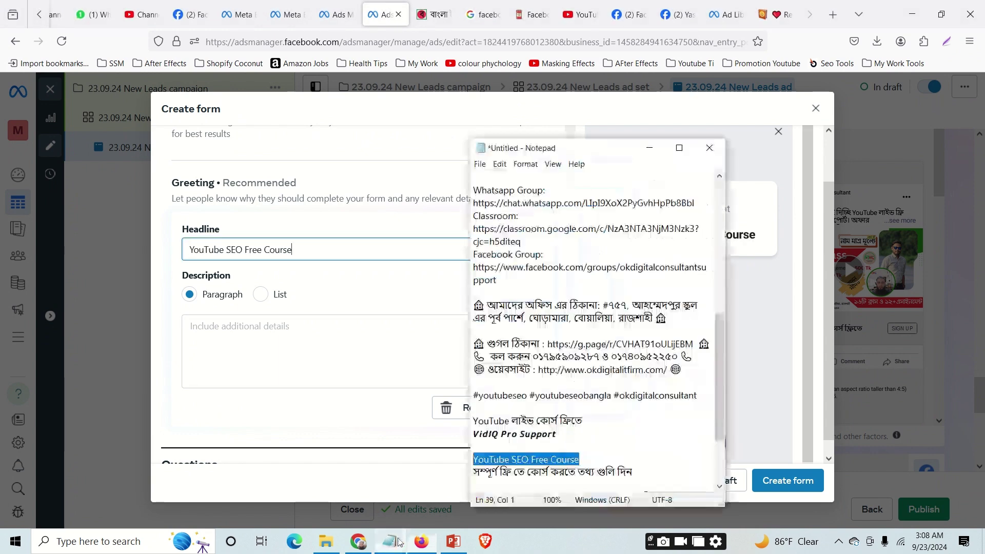
left_click_drag(637, 466, 472, 471)
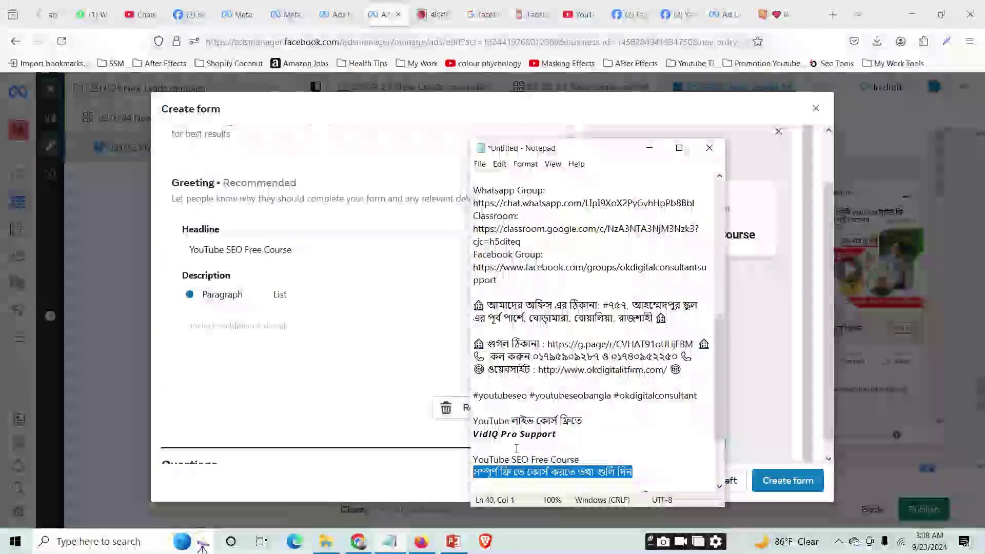
key("ctrl+c")
left_click(319, 339)
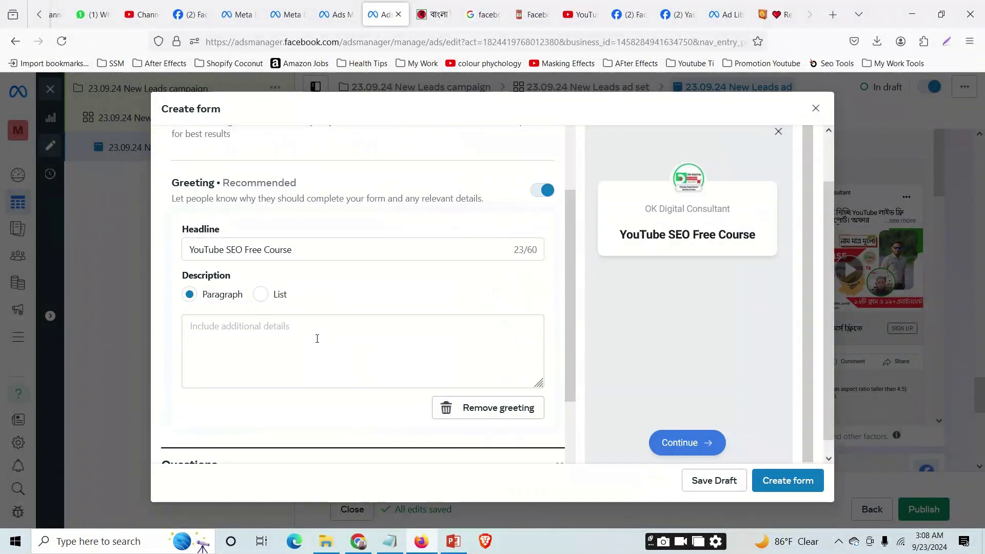
left_click(318, 337)
key("ctrl+v")
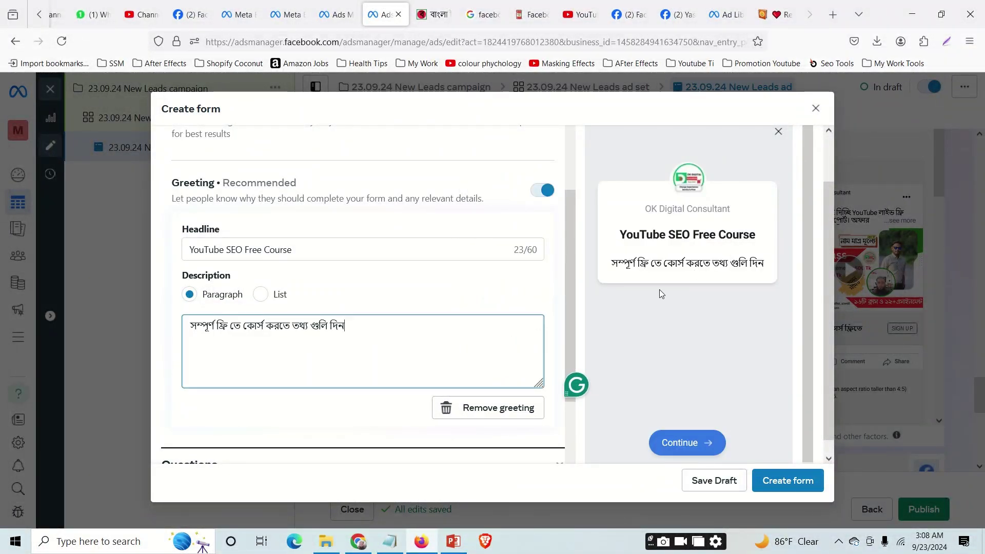
In the Questions section, set the prefill description to "আপনার Name, Whatsapp নম্বর ও Gmail দিন", copied from the Notepad notes.
scroll(486, 353, "down", 2)
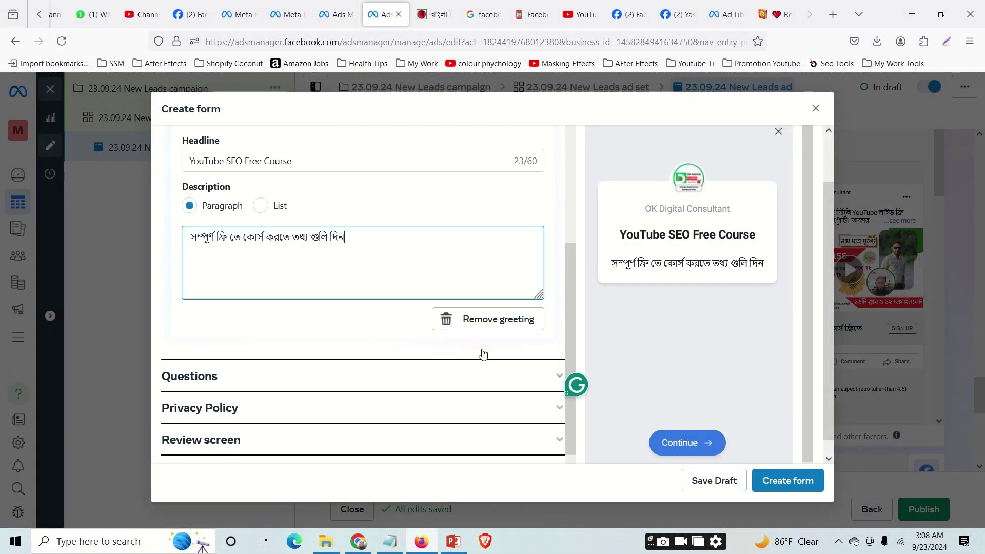
left_click(323, 365)
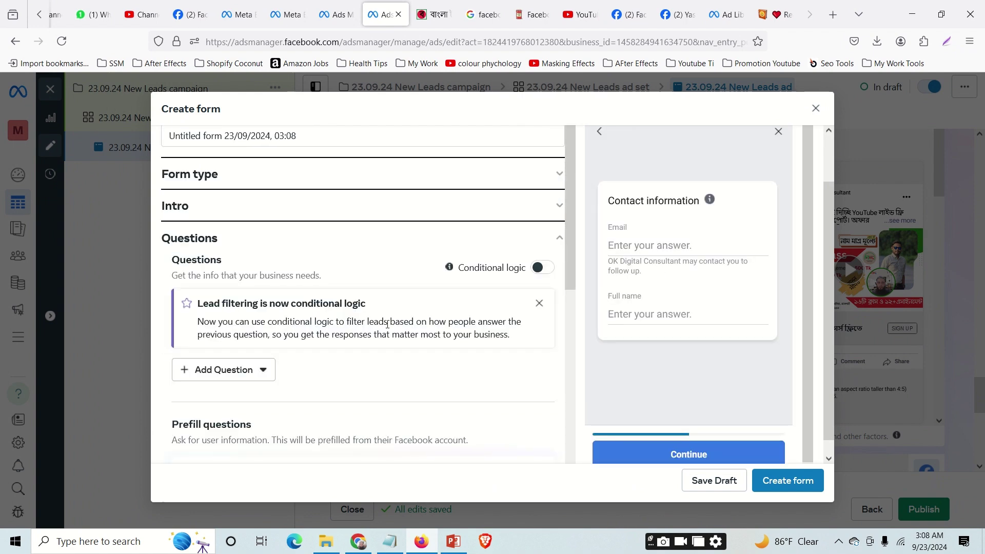
scroll(387, 324, "down", 5)
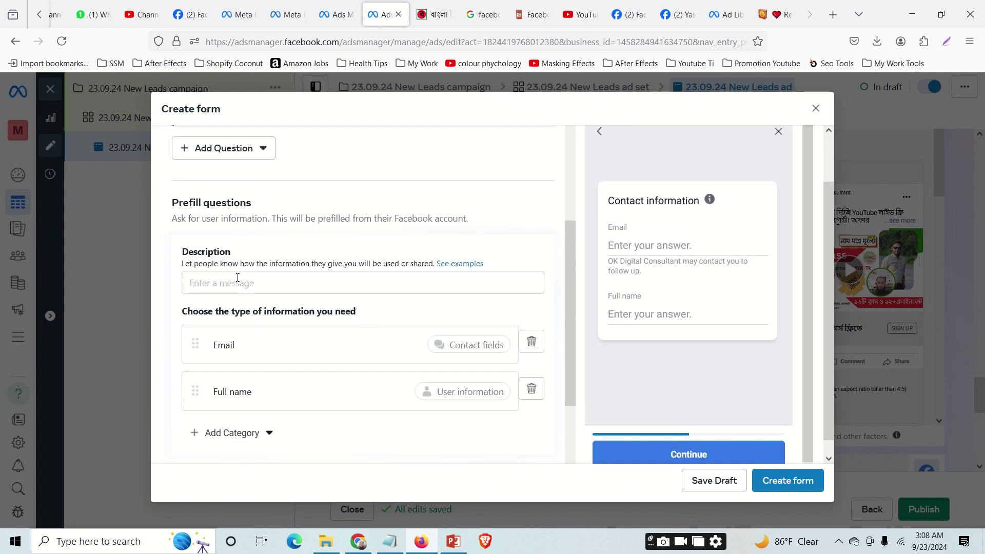
left_click(238, 280)
left_click(381, 544)
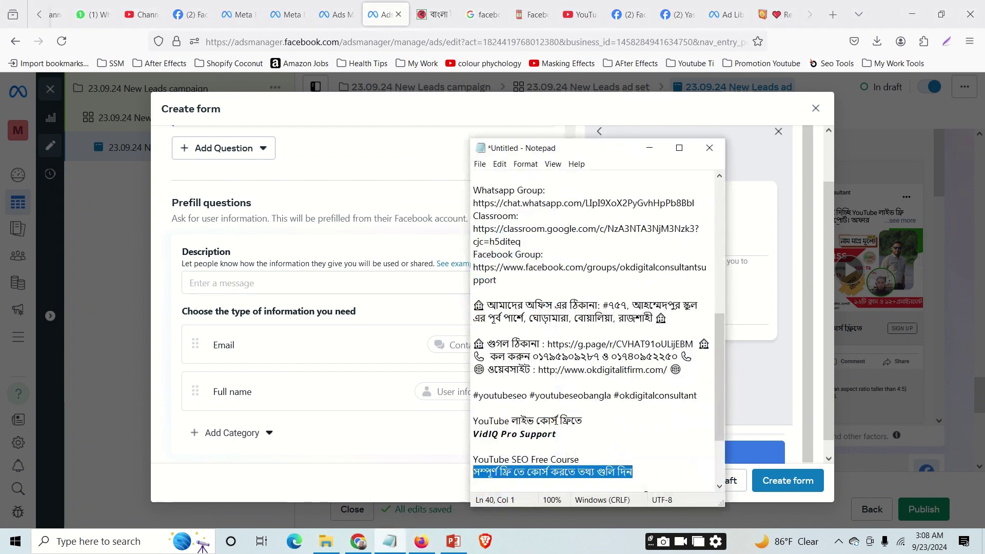
scroll(621, 416, "down", 1)
left_click_drag(665, 458, 477, 463)
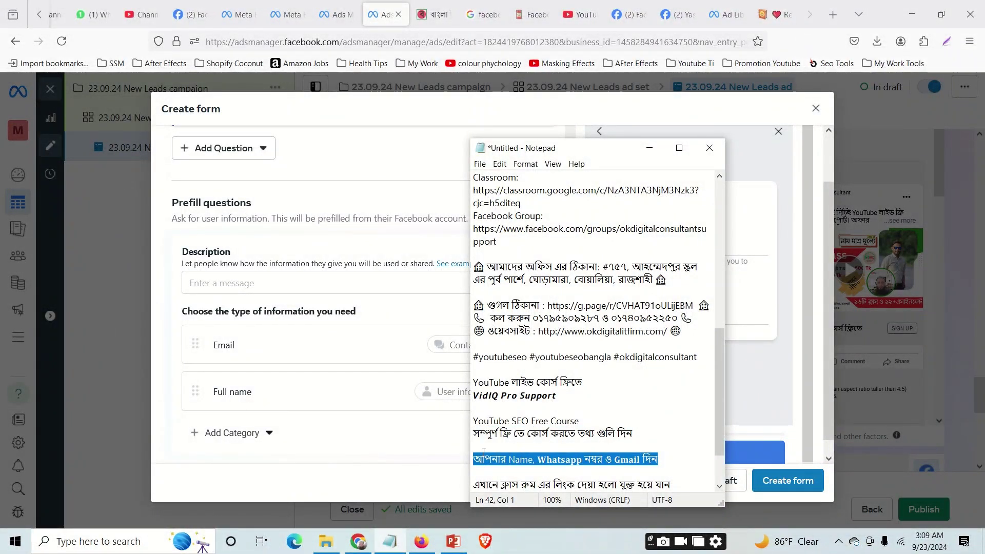
left_click(221, 282)
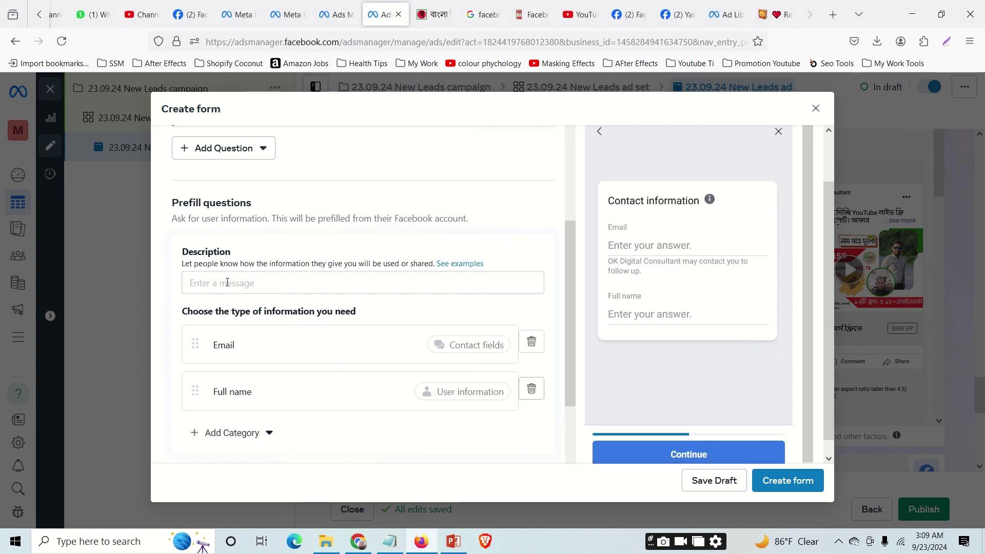
key("ctrl+v")
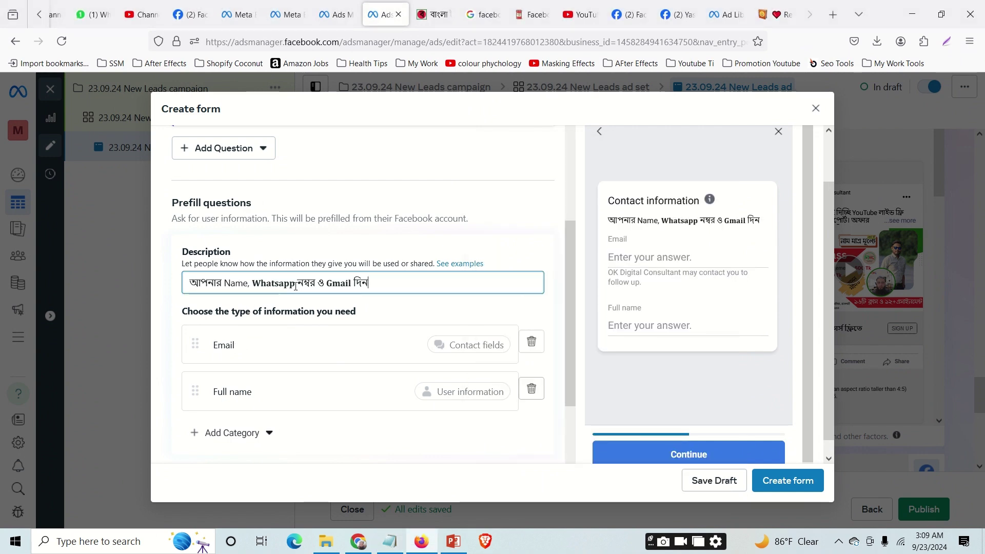
In the form's settings, change the sharing option to Open and check the export field names.
scroll(364, 281, "up", 6)
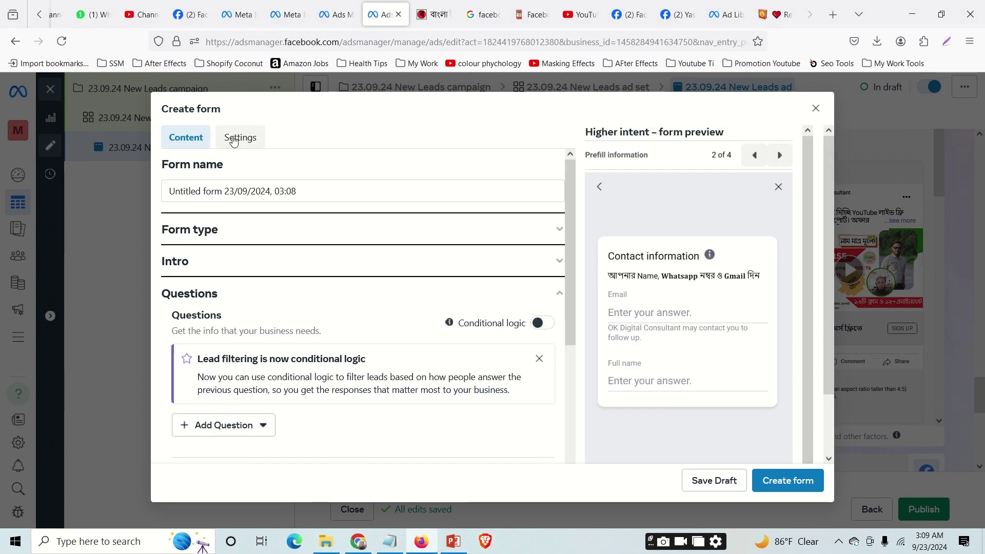
left_click(233, 139)
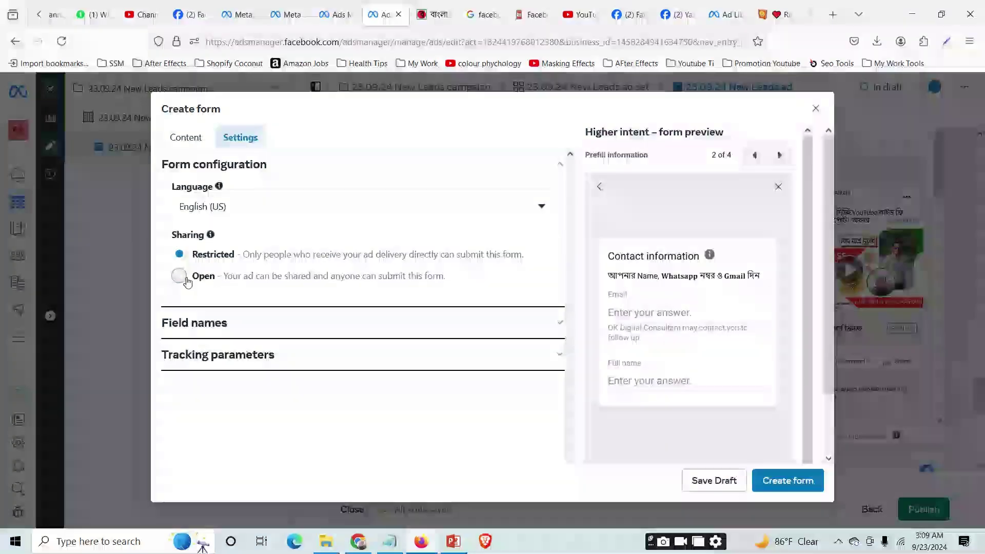
left_click(179, 276)
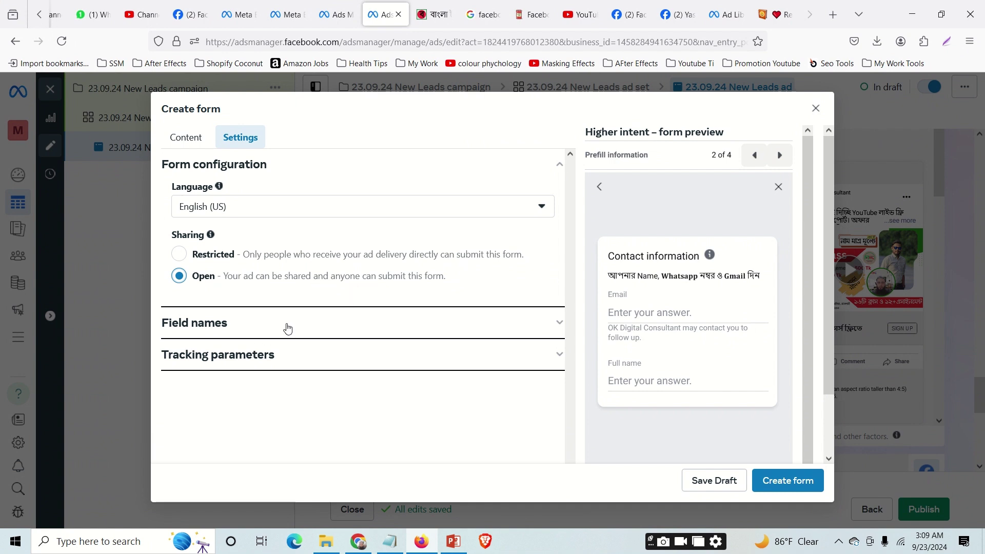
left_click(350, 325)
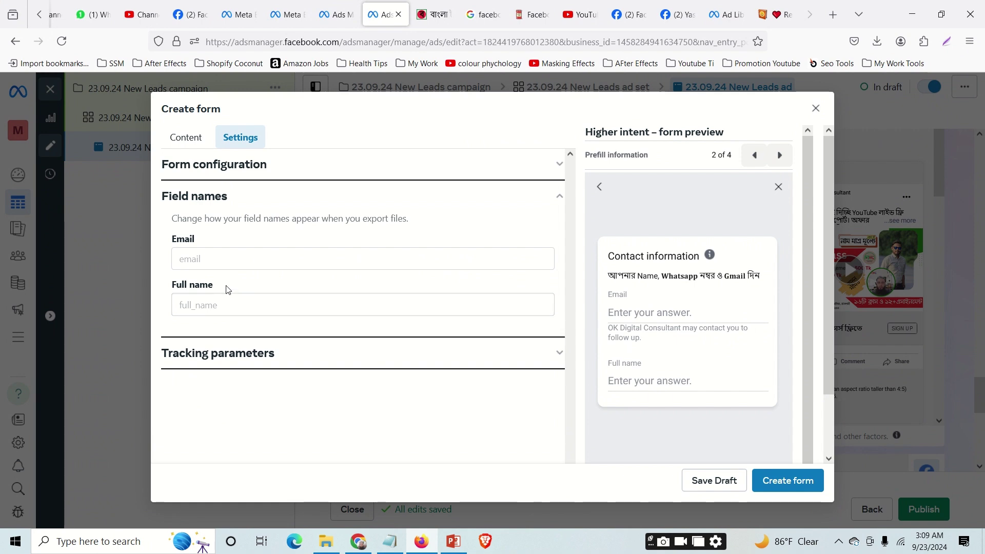
Add the Phone number contact field to the information requested in the form's prefill questions.
left_click(184, 137)
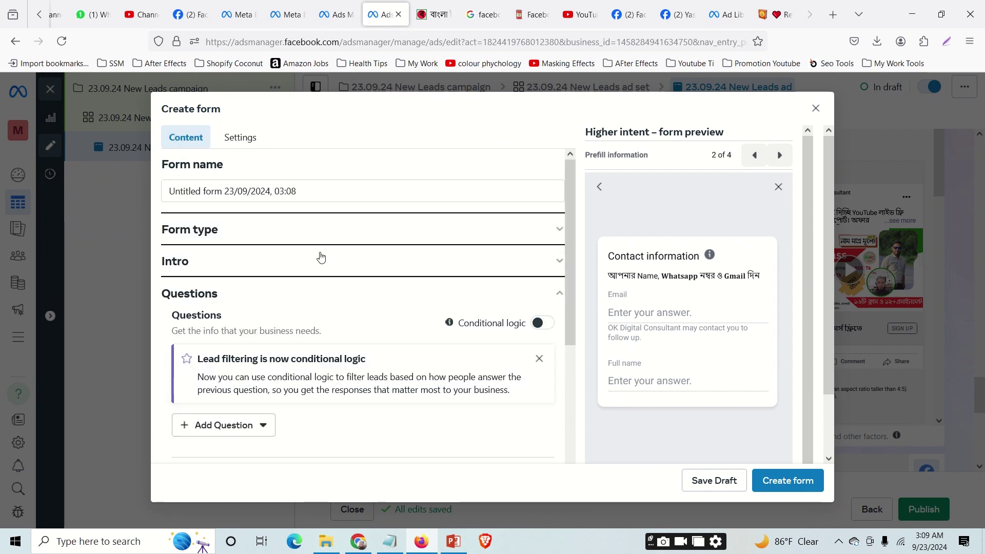
scroll(480, 356, "down", 3)
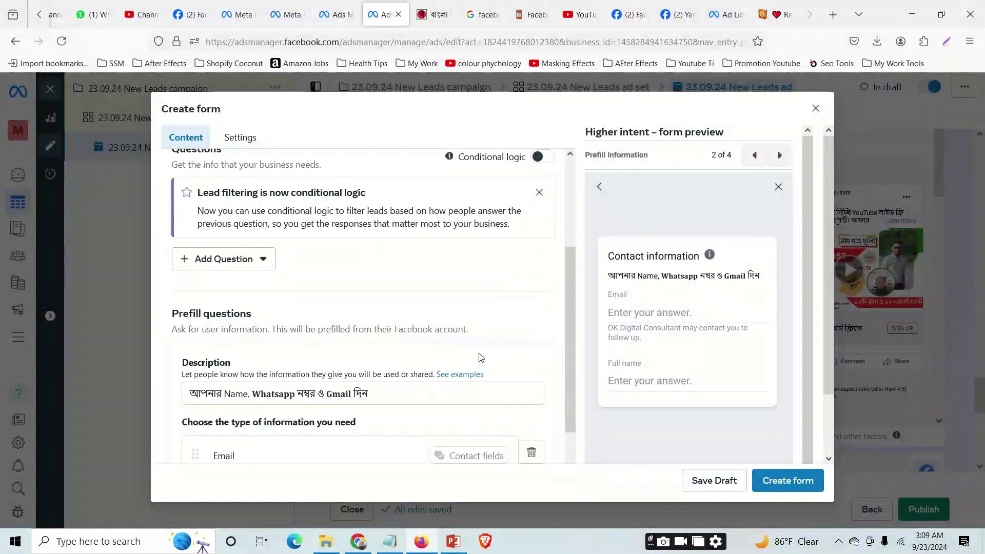
scroll(499, 351, "down", 2)
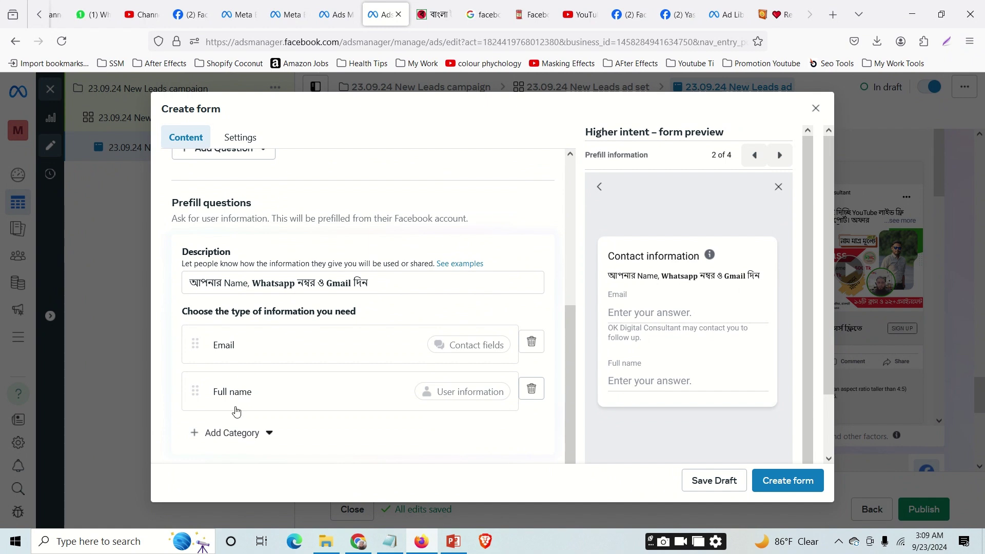
left_click(223, 432)
mouse_move(289, 322)
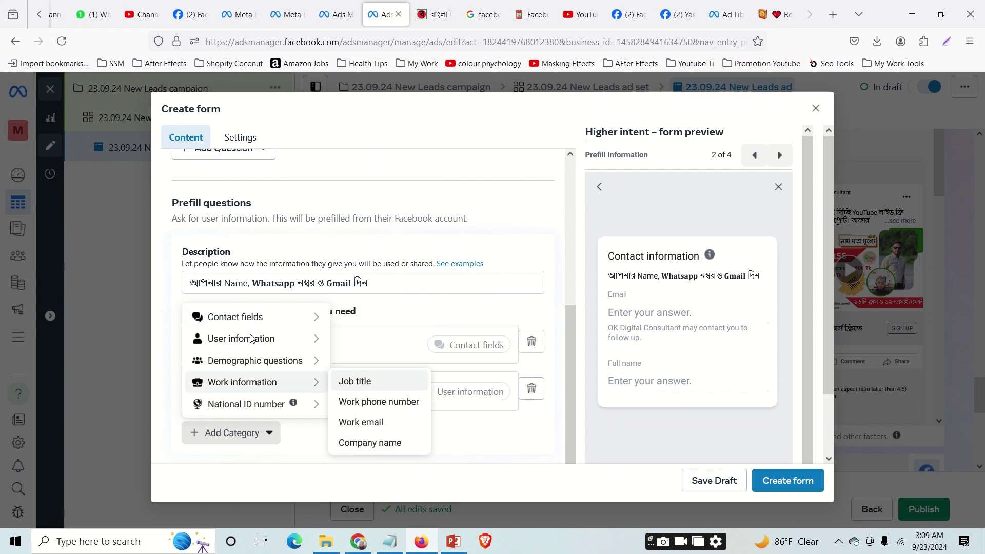
mouse_move(250, 341)
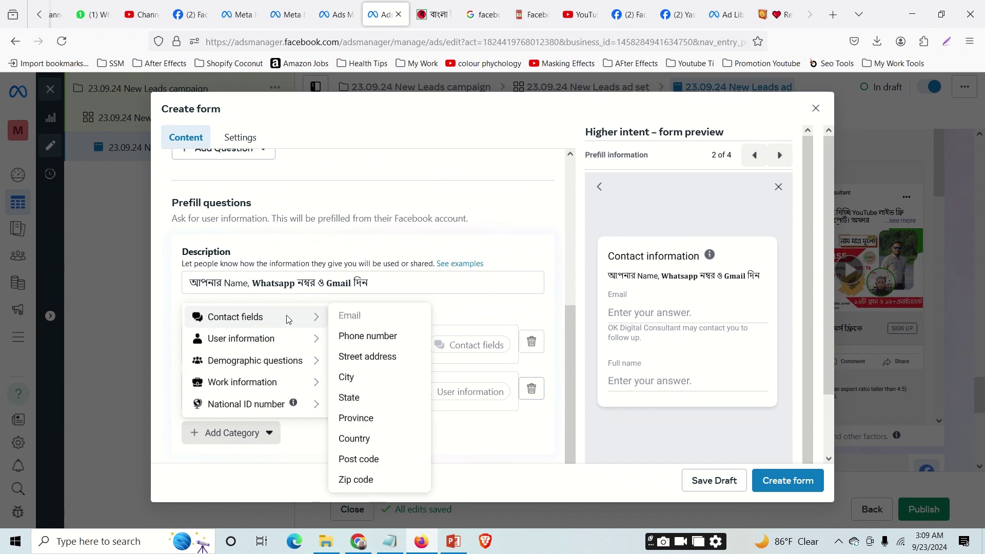
left_click(360, 339)
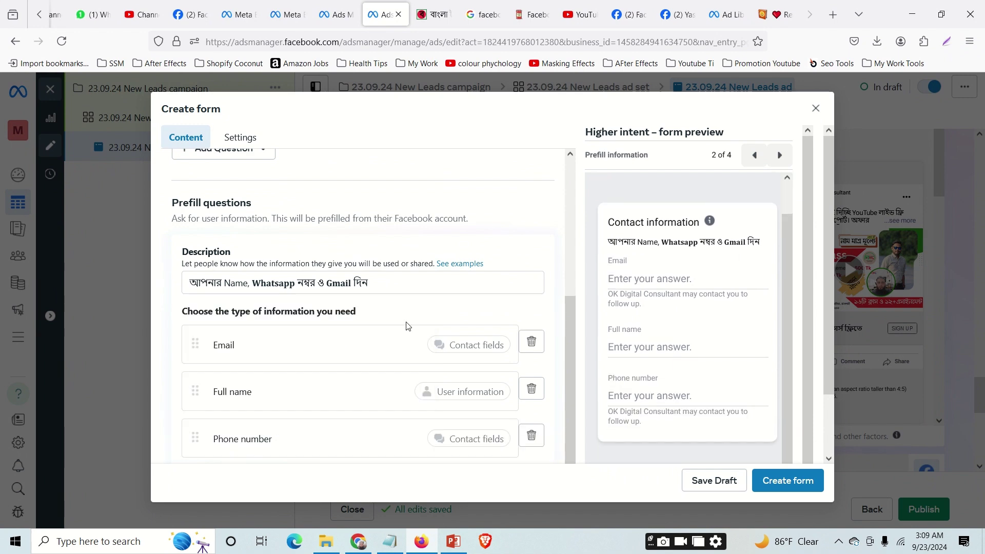
scroll(267, 358, "down", 2)
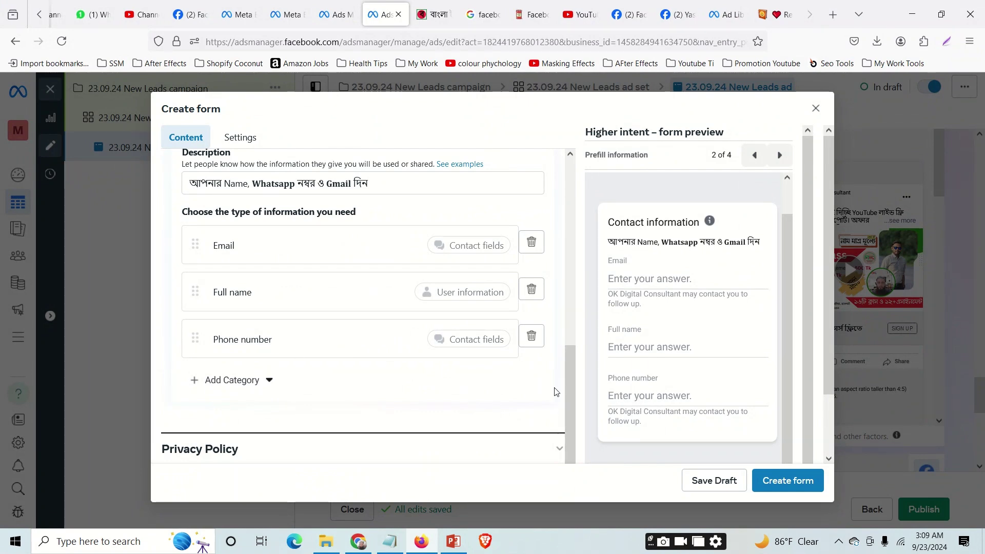
In the form's settings, set the export field name for Phone number to "whatsapp number".
scroll(325, 224, "up", 5)
left_click(239, 139)
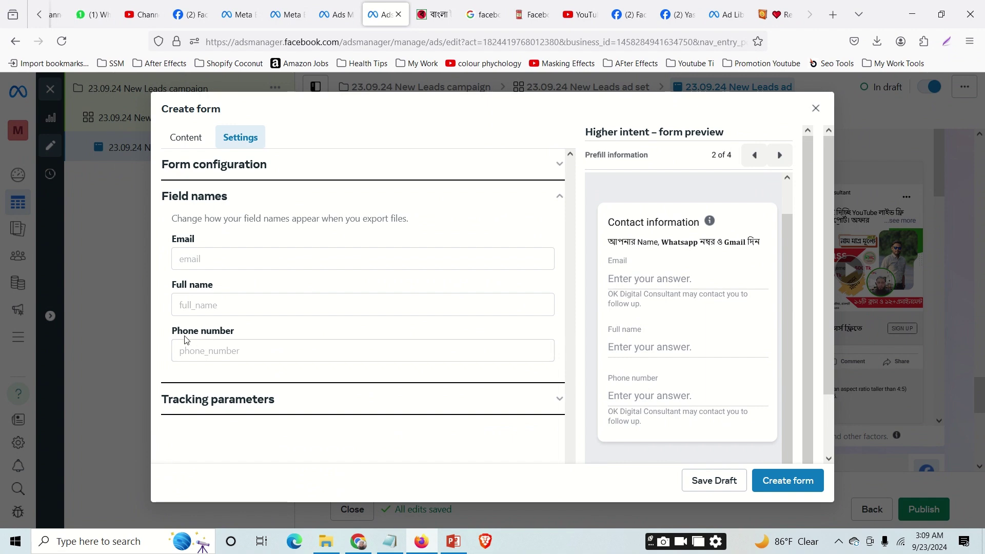
left_click(208, 353)
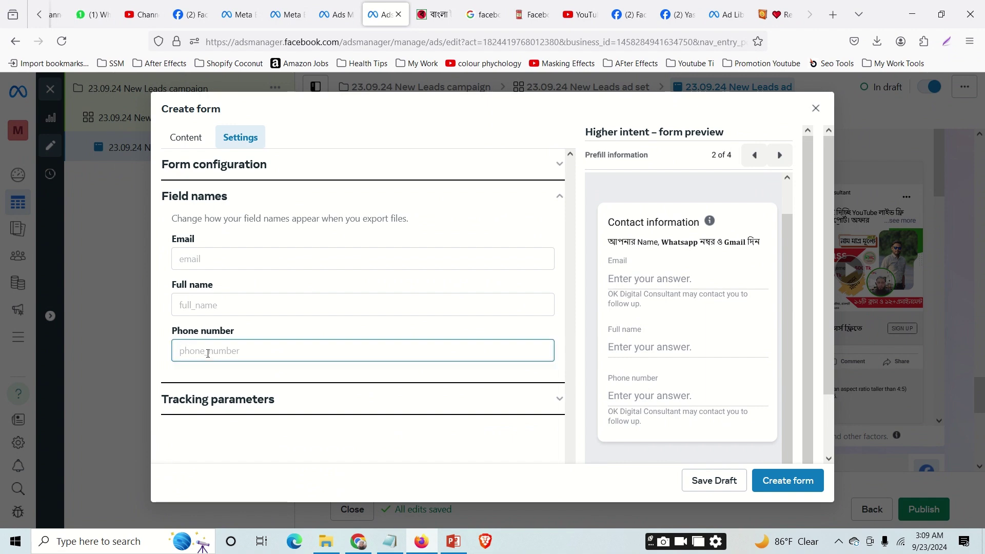
type("whatsapp number")
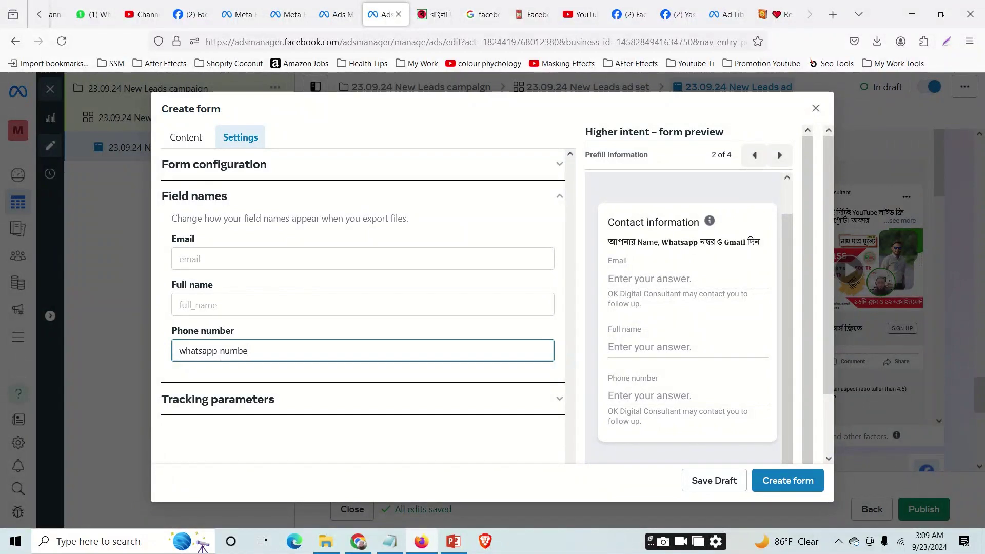
left_click(163, 321)
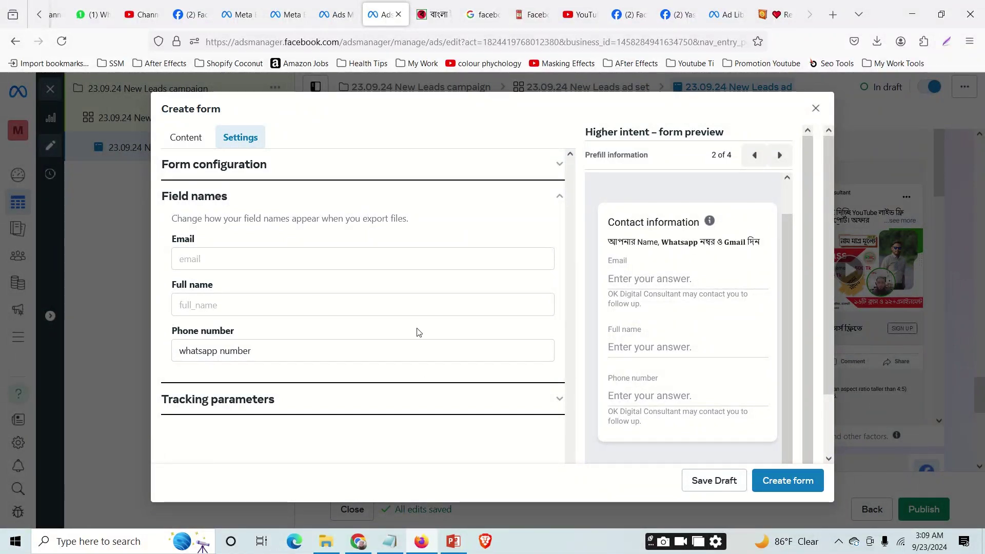
Open the form content's Privacy Policy section and examine its link, link text and custom disclaimer options.
left_click(191, 139)
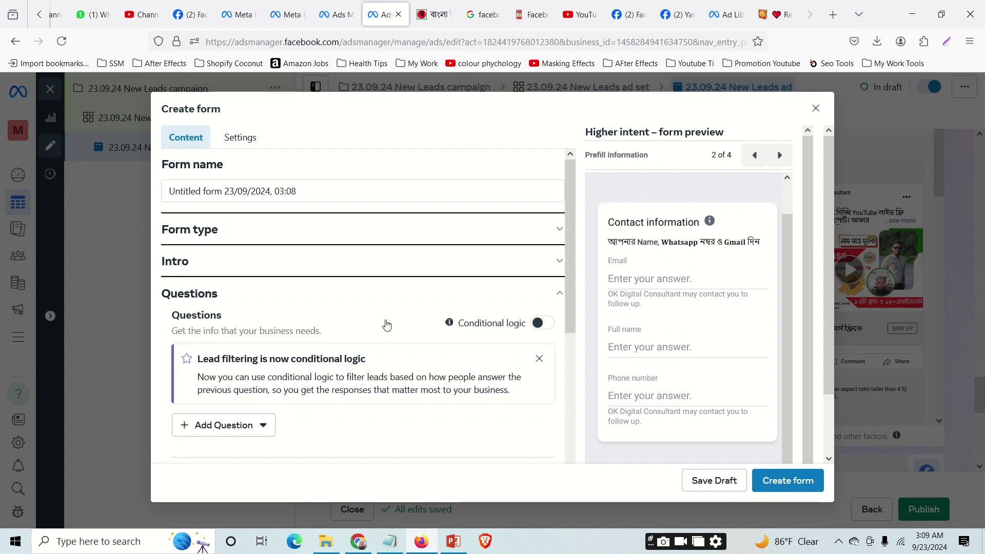
scroll(426, 363, "down", 8)
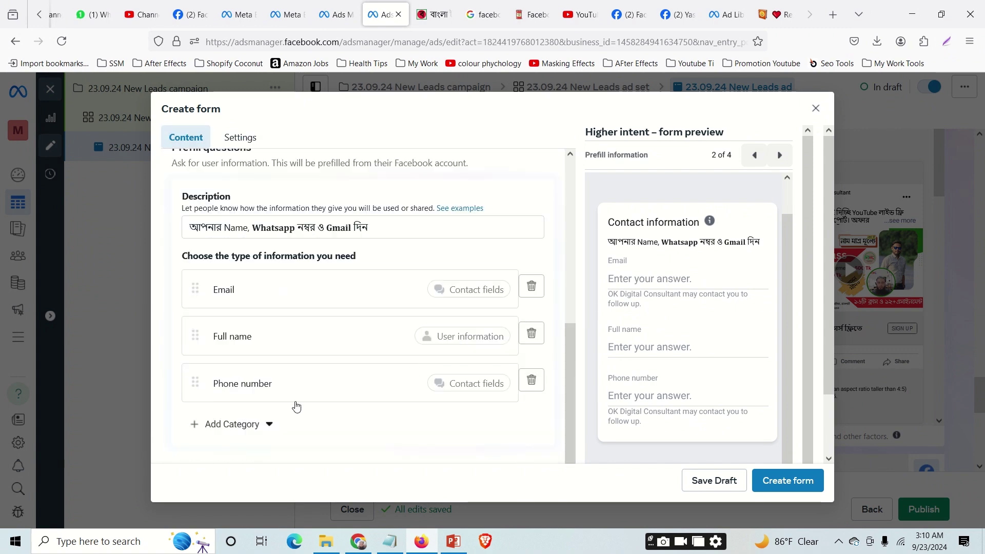
scroll(396, 411, "down", 1)
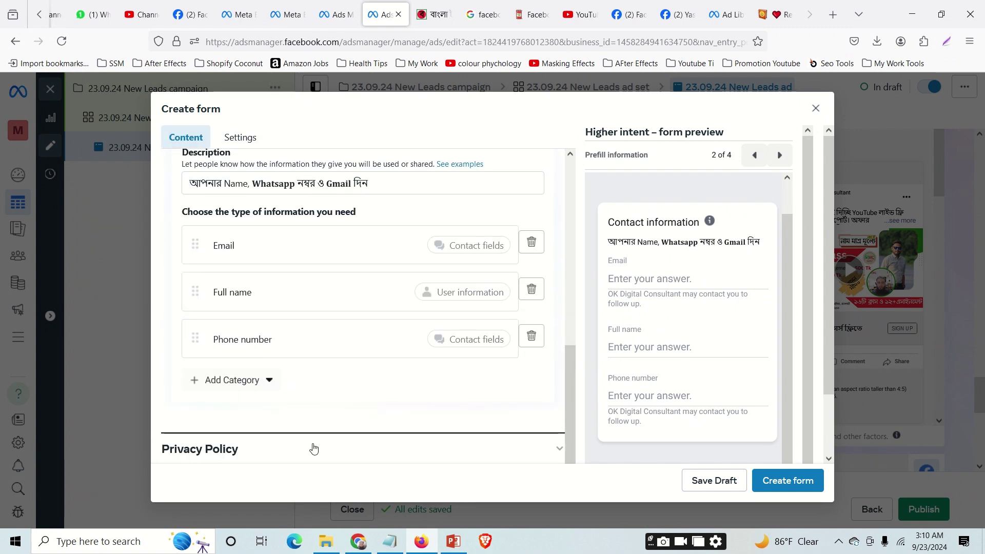
left_click(341, 460)
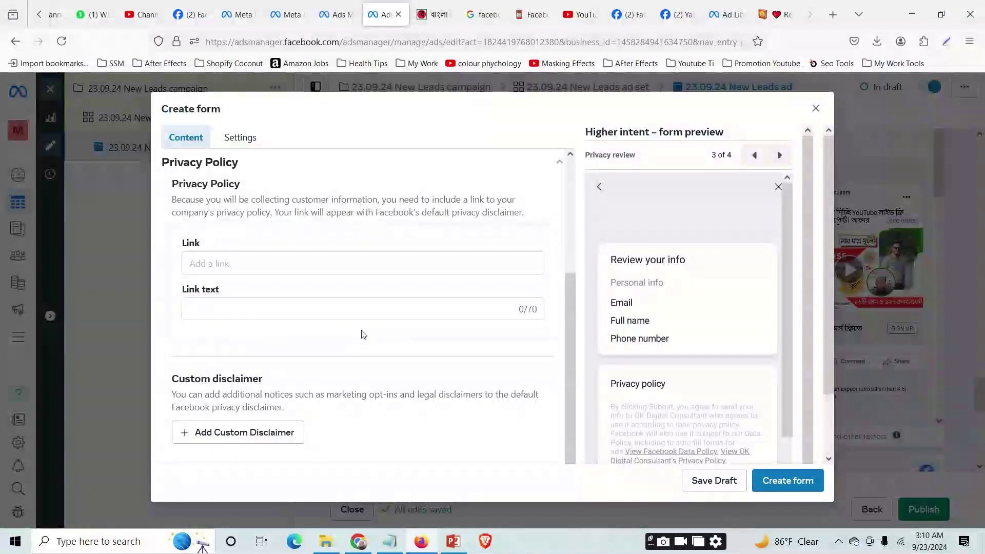
scroll(473, 321, "down", 1)
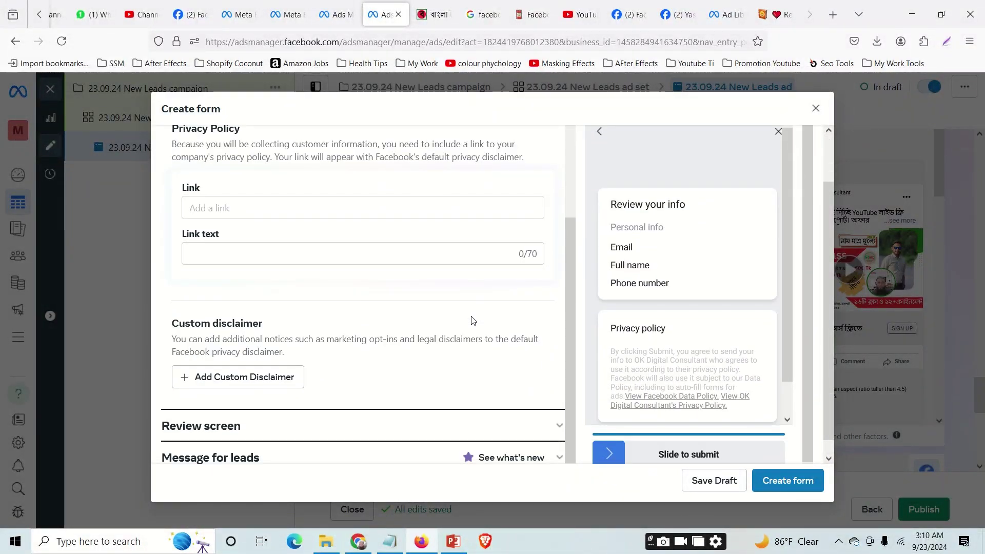
scroll(473, 320, "up", 2)
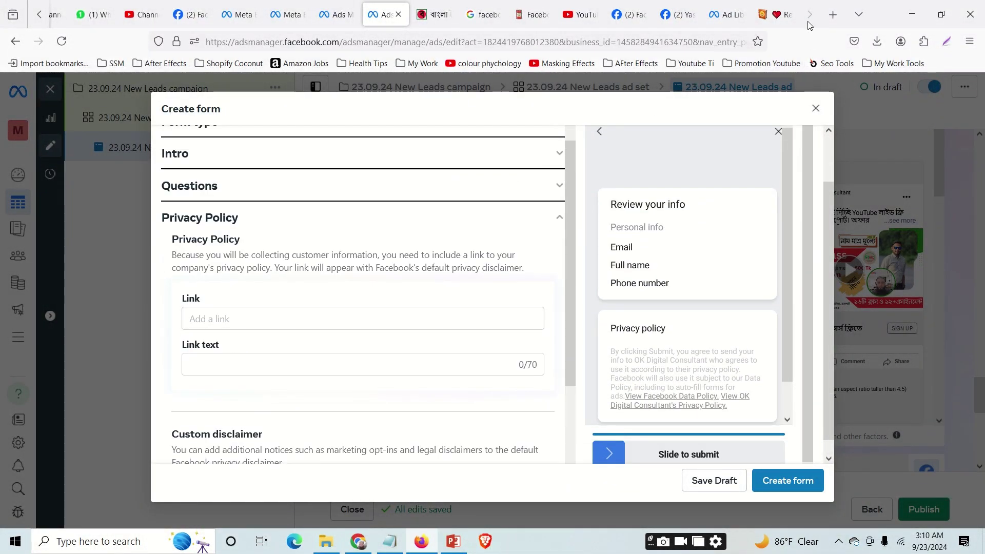
Open the okdigitalitfirm.com website in a new browser tab.
left_click(832, 14)
left_click(440, 43)
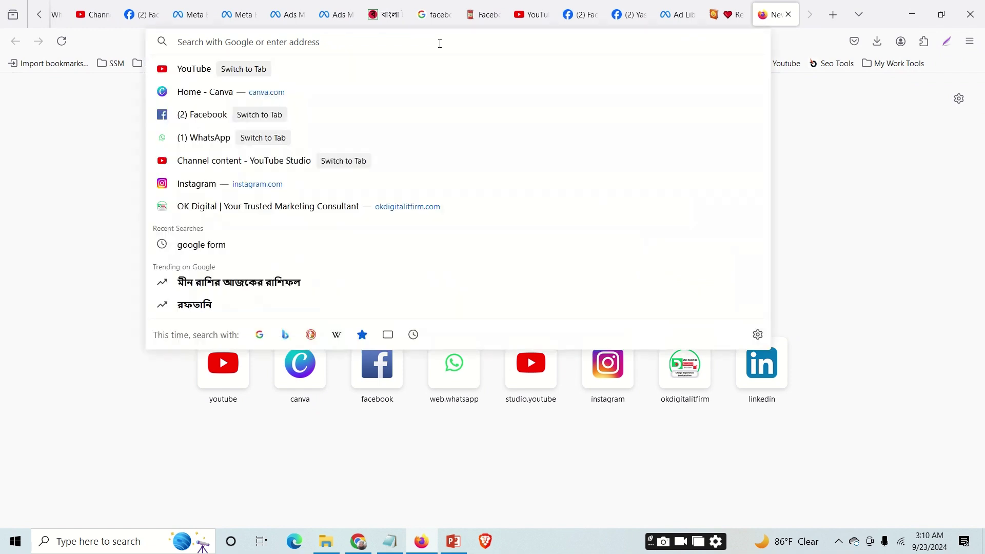
type("okdigitalitfirm.com")
key("Return")
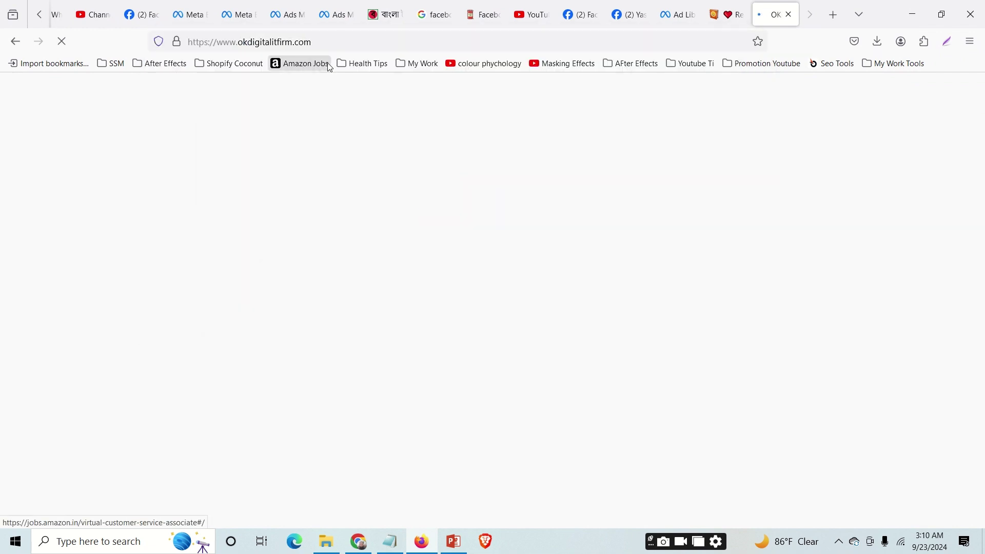
Find the Privacy Policy entry in the website's footer and copy its link.
scroll(534, 253, "down", 7)
scroll(518, 215, "up", 6)
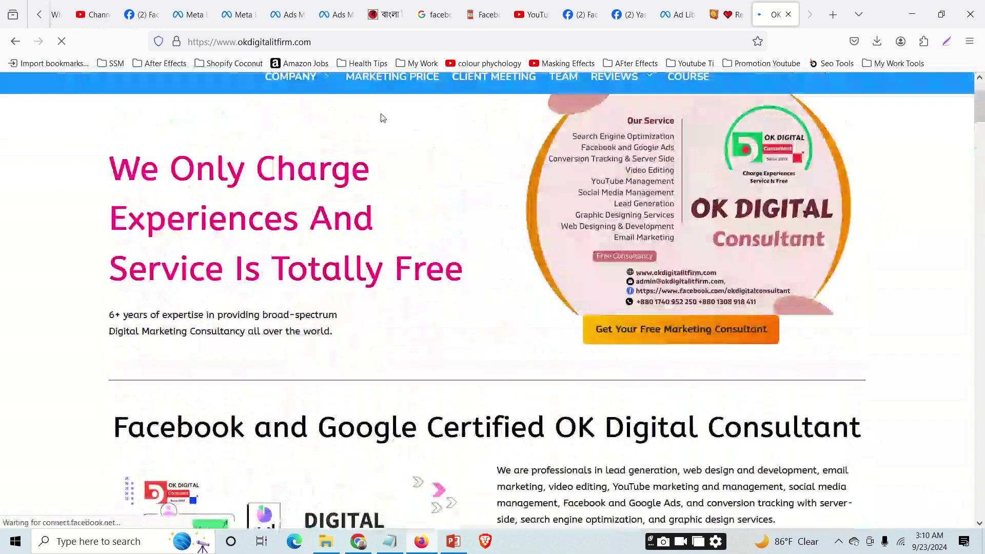
scroll(502, 178, "down", 6)
scroll(503, 178, "down", 20)
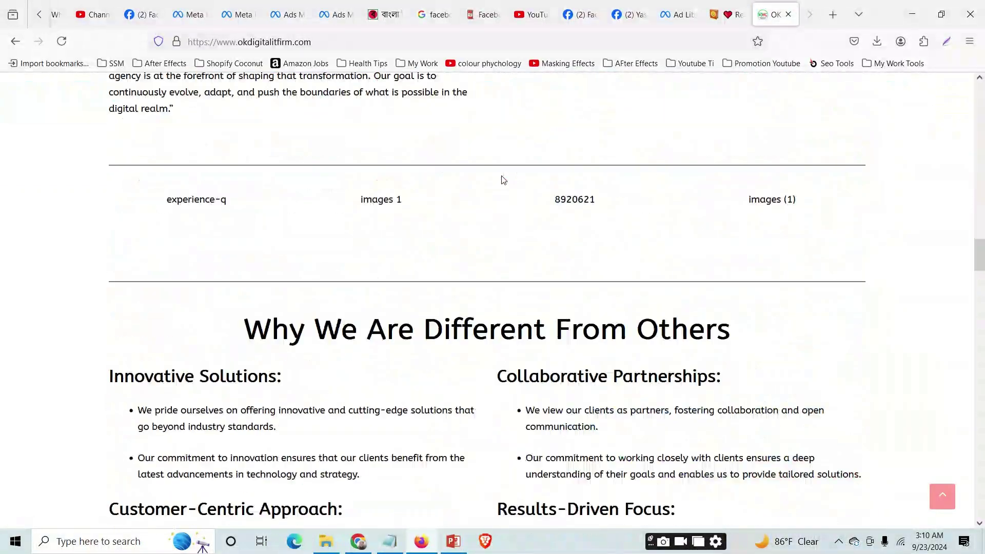
scroll(503, 179, "down", 15)
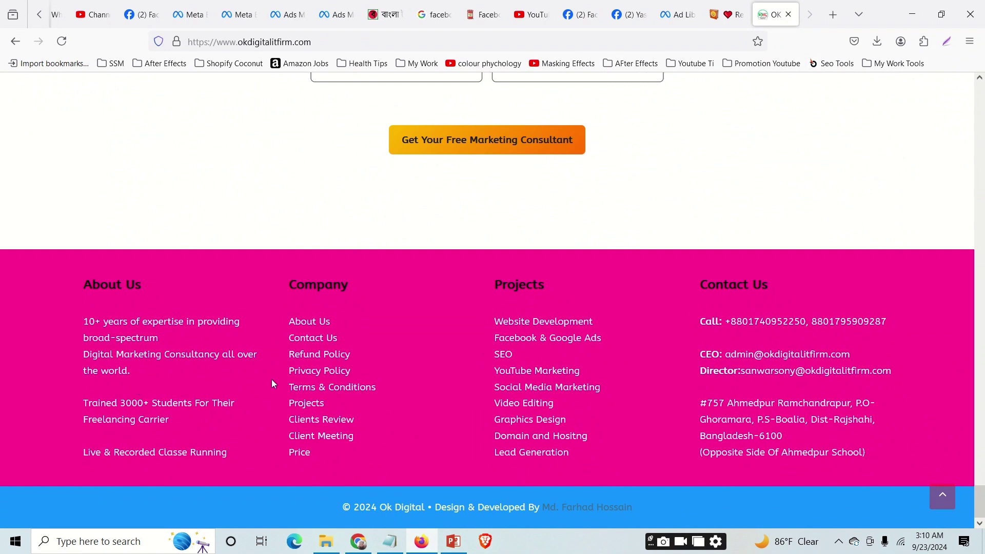
right_click(308, 369)
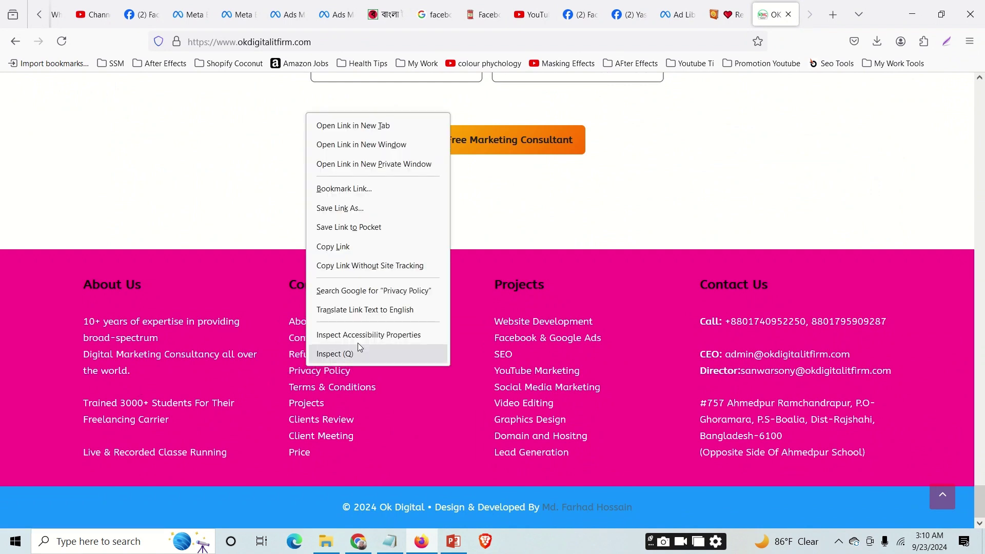
left_click(354, 255)
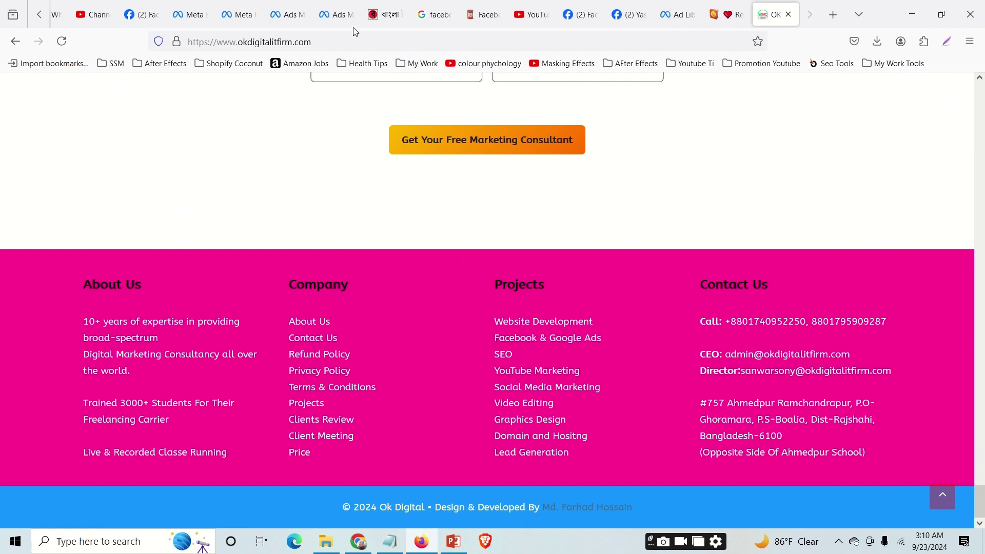
left_click(337, 16)
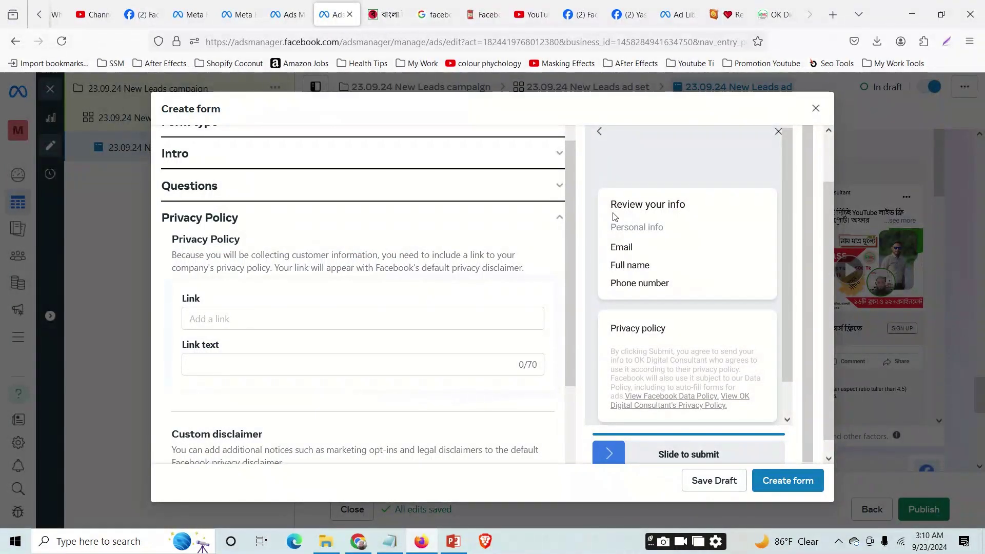
left_click(833, 14)
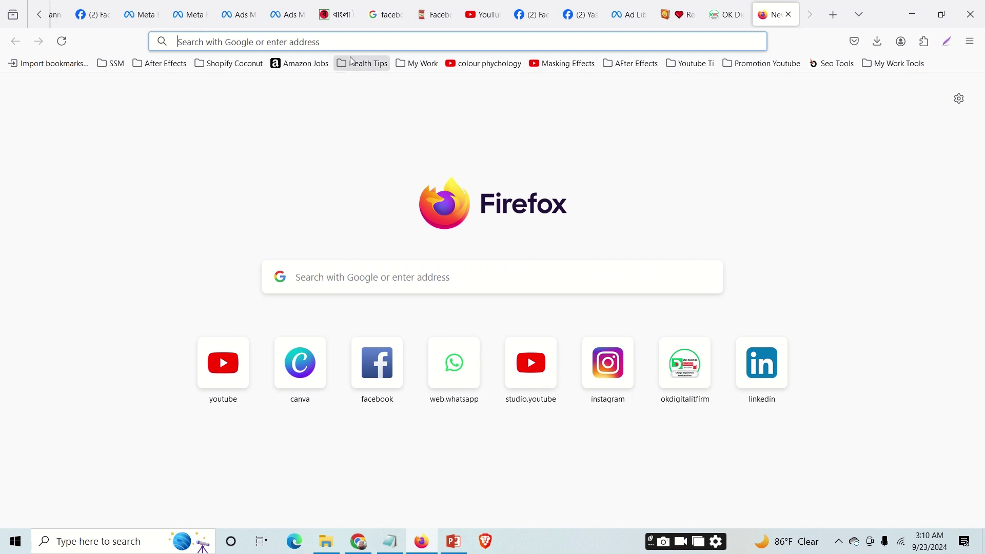
mouse_move(286, 23)
left_click(287, 16)
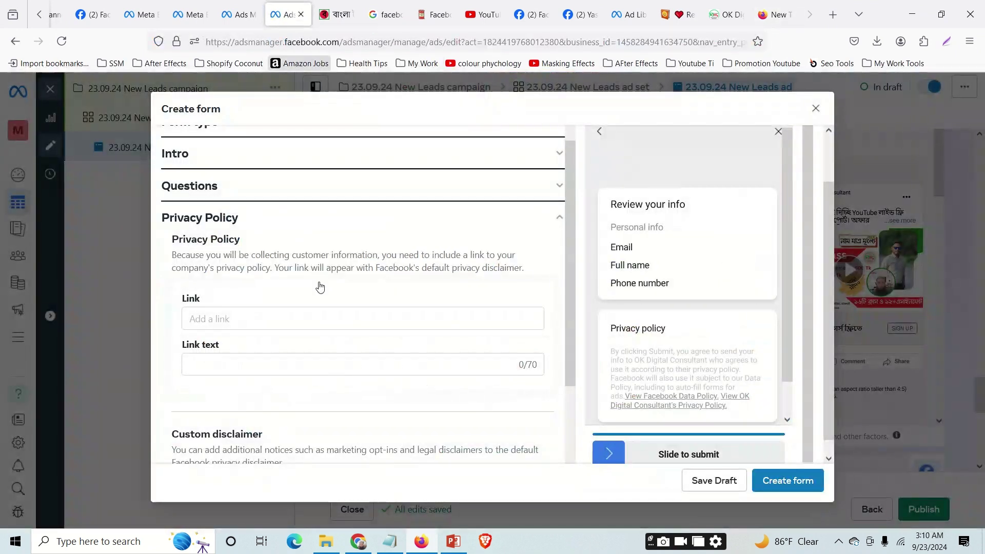
left_click(222, 318)
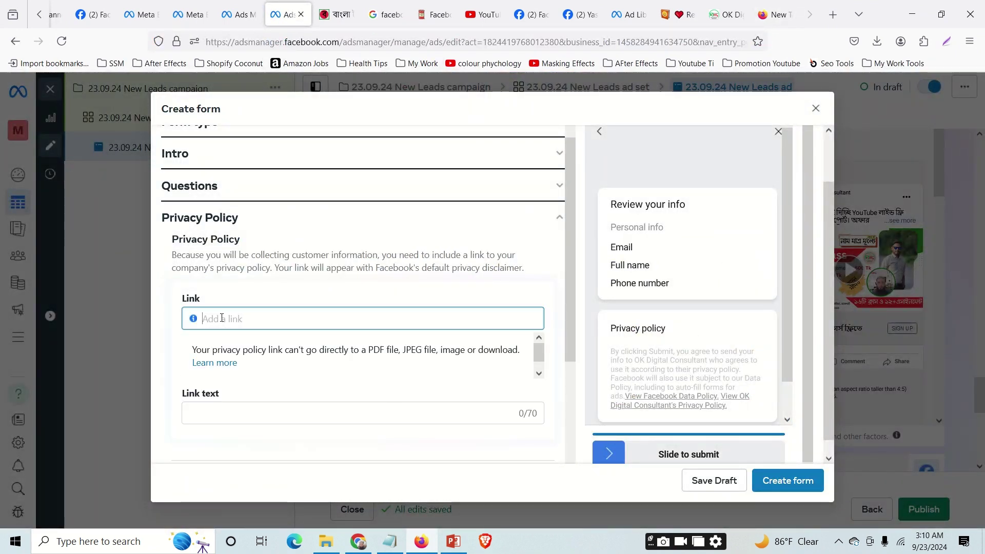
type("https://www.okdigitalitfirm.com/privacy-policy/")
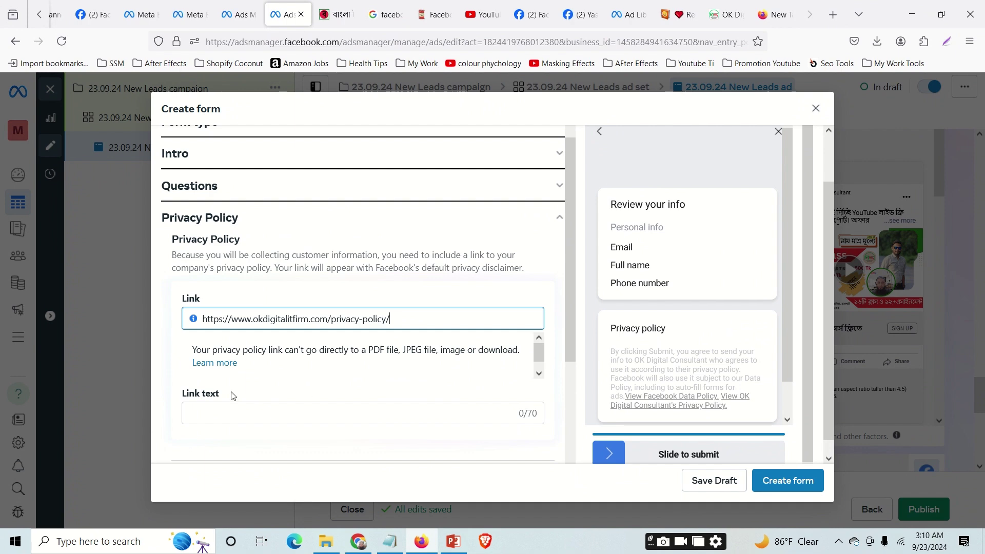
left_click(181, 370)
Check the form's Review screen section and open the Message for leads section with its headline and description.
scroll(368, 392, "down", 2)
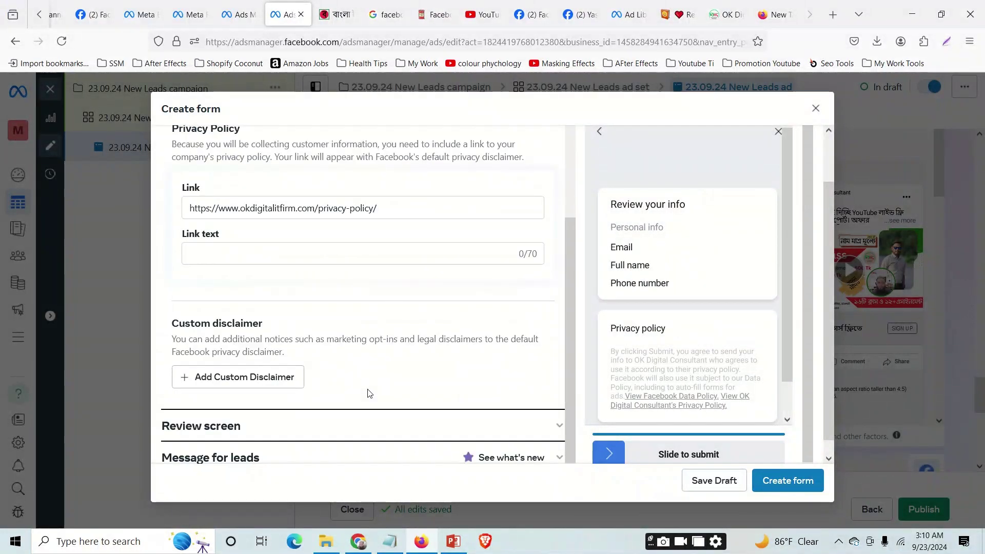
left_click(273, 435)
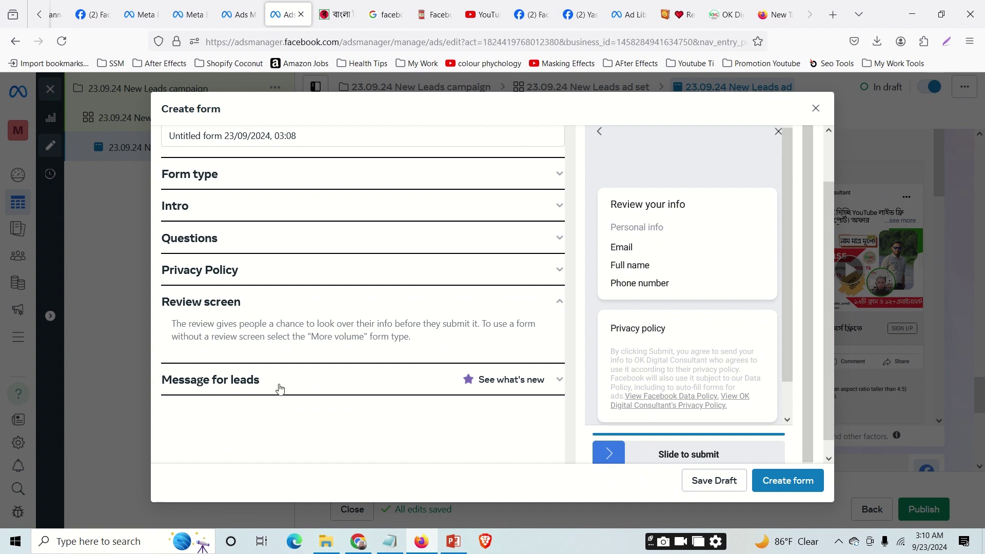
left_click(278, 387)
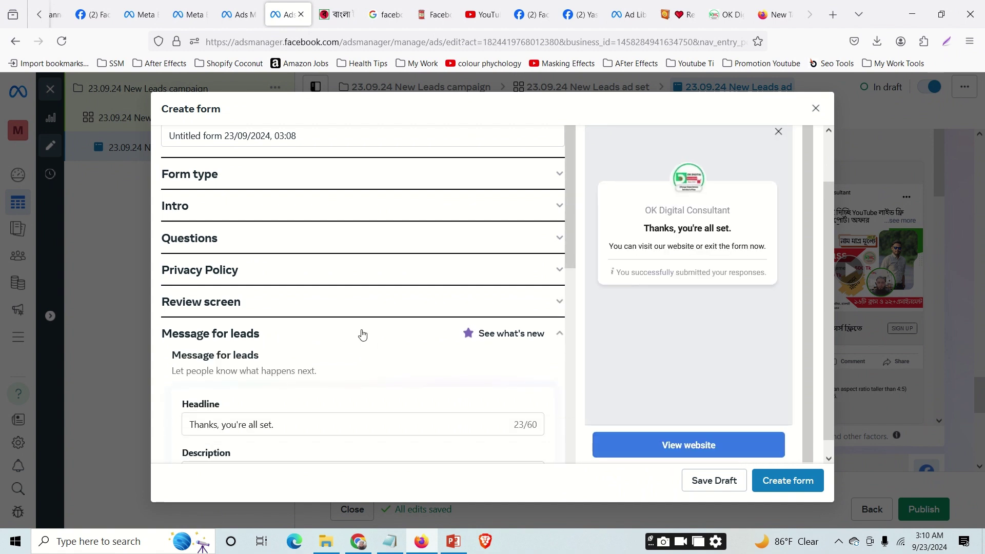
scroll(387, 352, "down", 2)
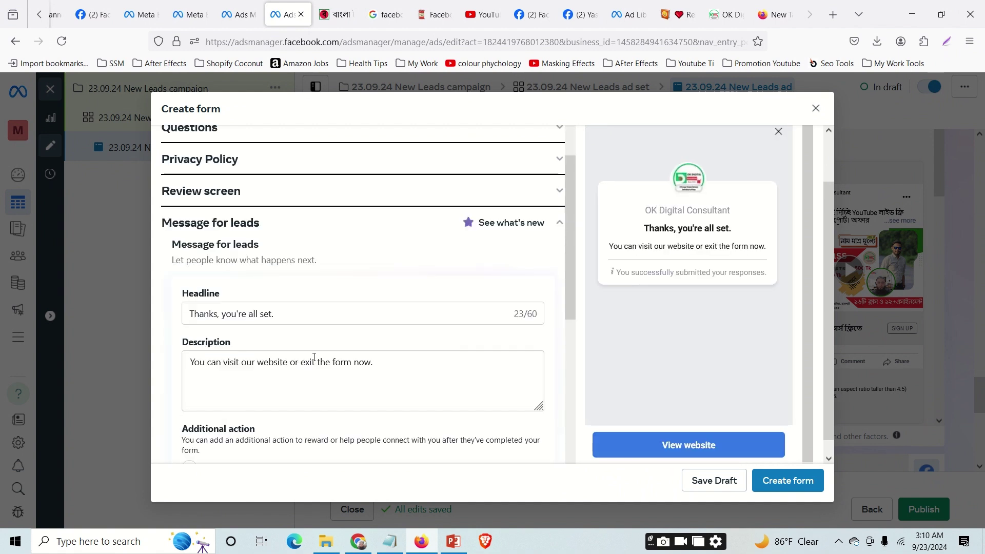
Copy the Bengali classroom link and WhatsApp group instructions from the Notepad notes into the Description of the message for leads.
left_click(288, 364)
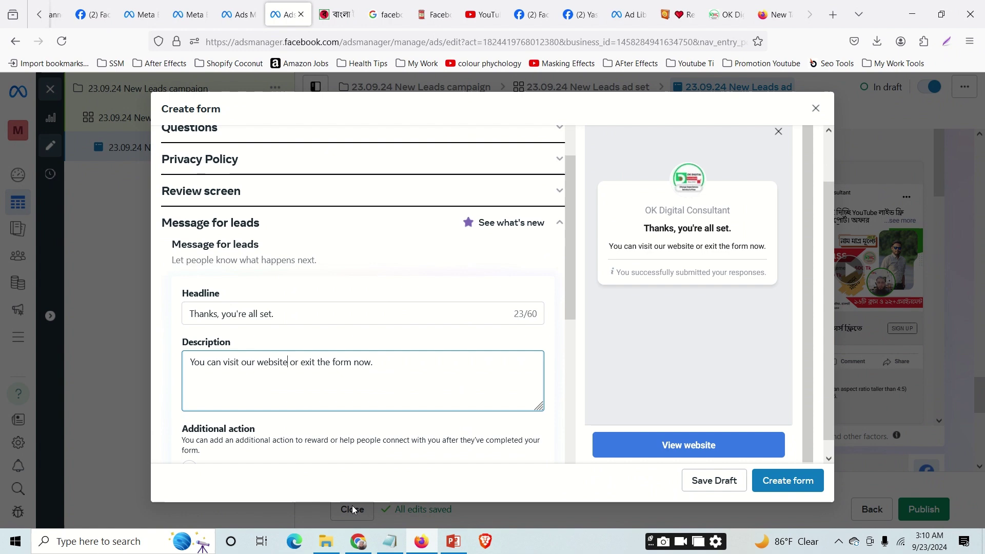
left_click(390, 541)
scroll(598, 434, "down", 2)
scroll(598, 434, "down", 1)
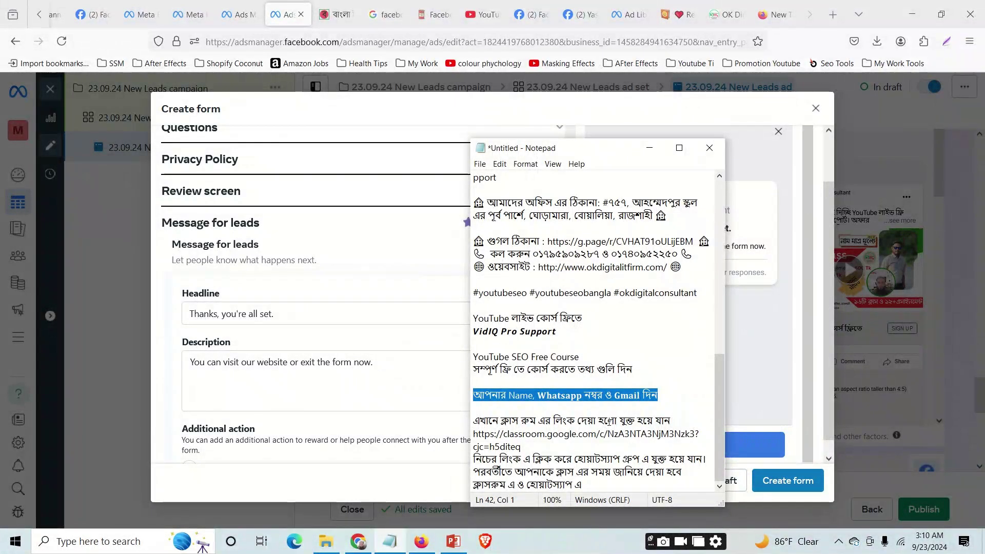
left_click_drag(474, 420, 605, 491)
key("ctrl+c")
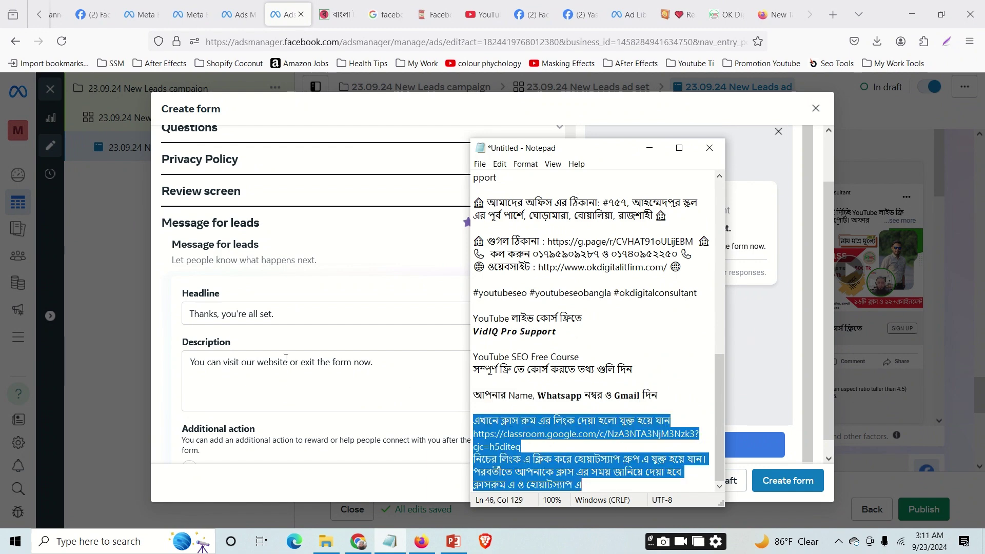
left_click(238, 373)
left_click(238, 374)
key("ctrl+v")
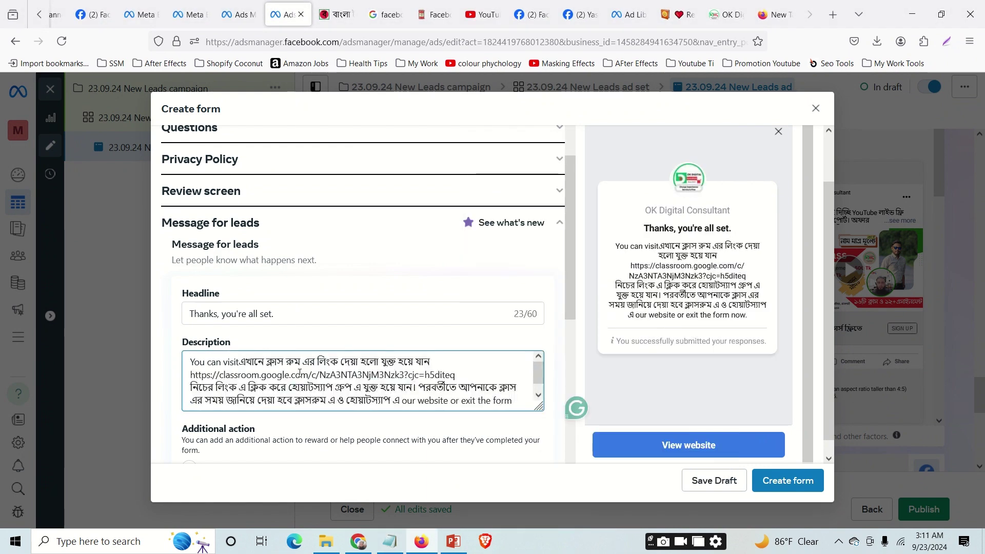
scroll(285, 374, "down", 1)
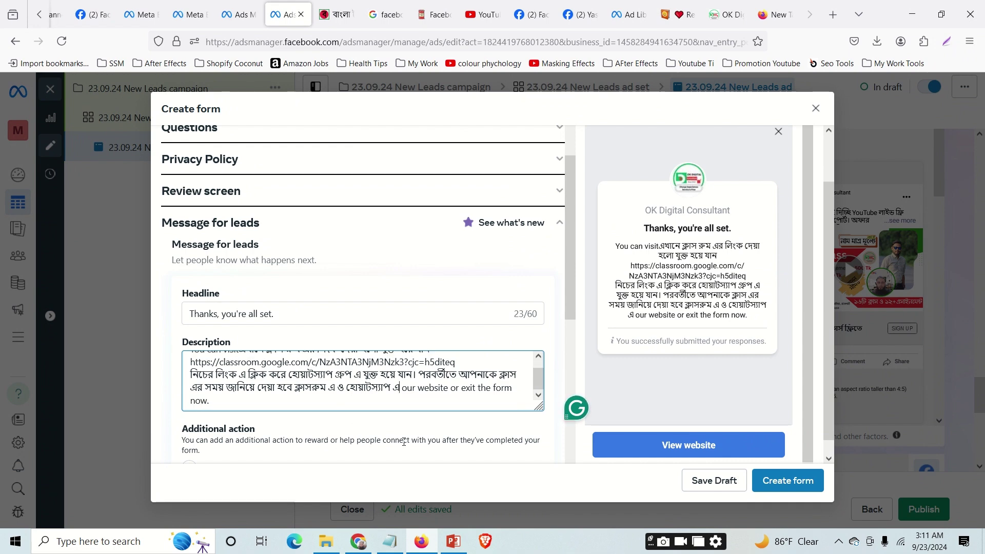
Examine the Additional action options of the message for leads and look over the okdigitalitfirm.com homepage.
scroll(403, 442, "down", 2)
scroll(453, 438, "down", 2)
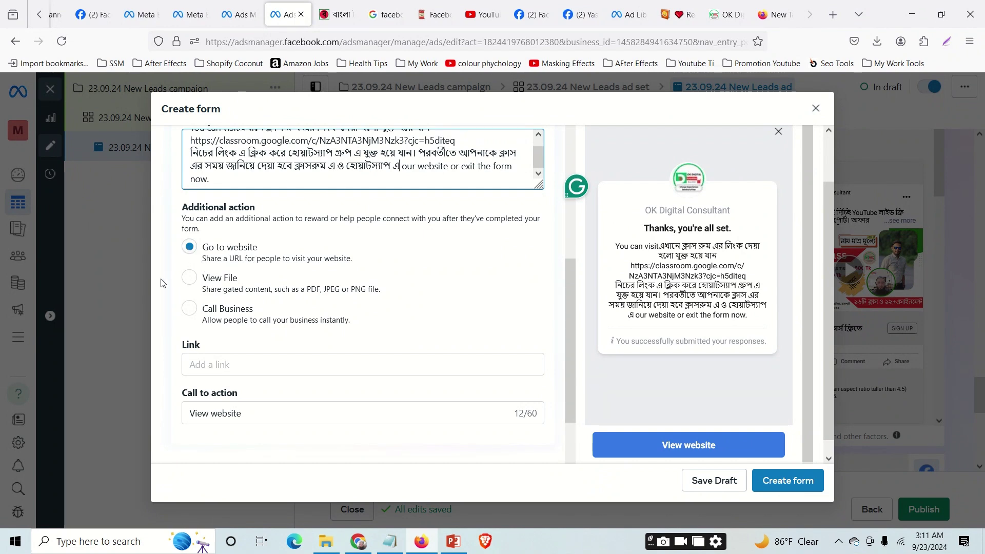
left_click(726, 14)
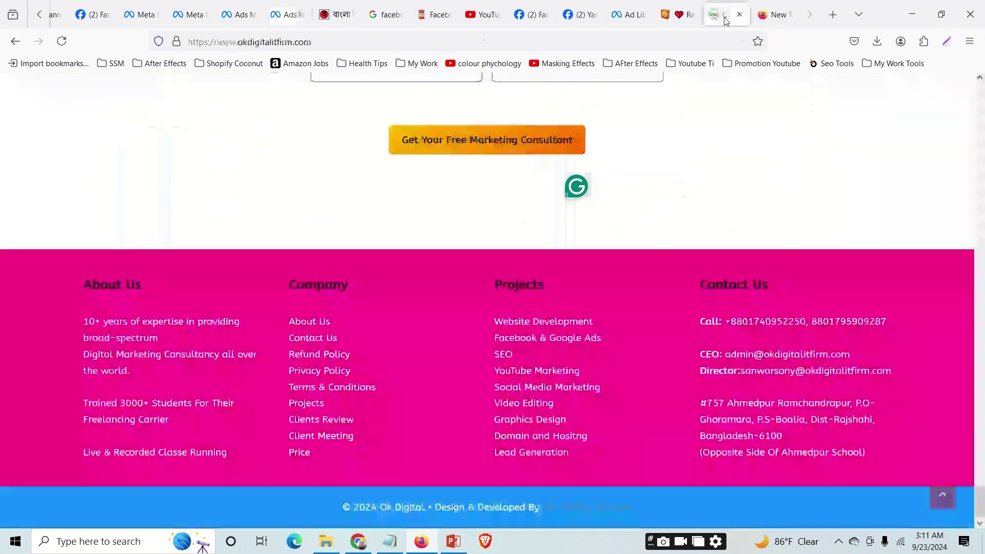
scroll(601, 214, "up", 10)
scroll(601, 215, "up", 15)
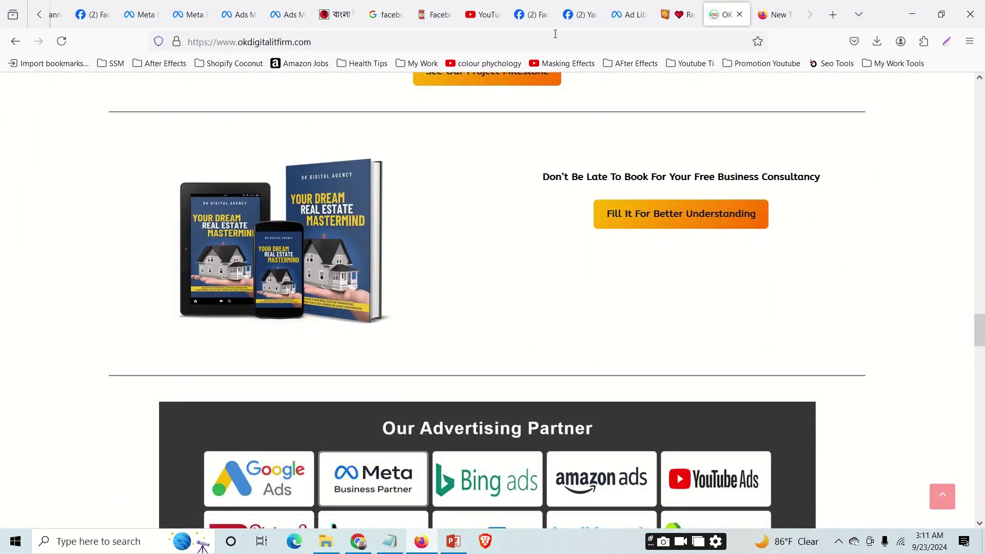
left_click(286, 18)
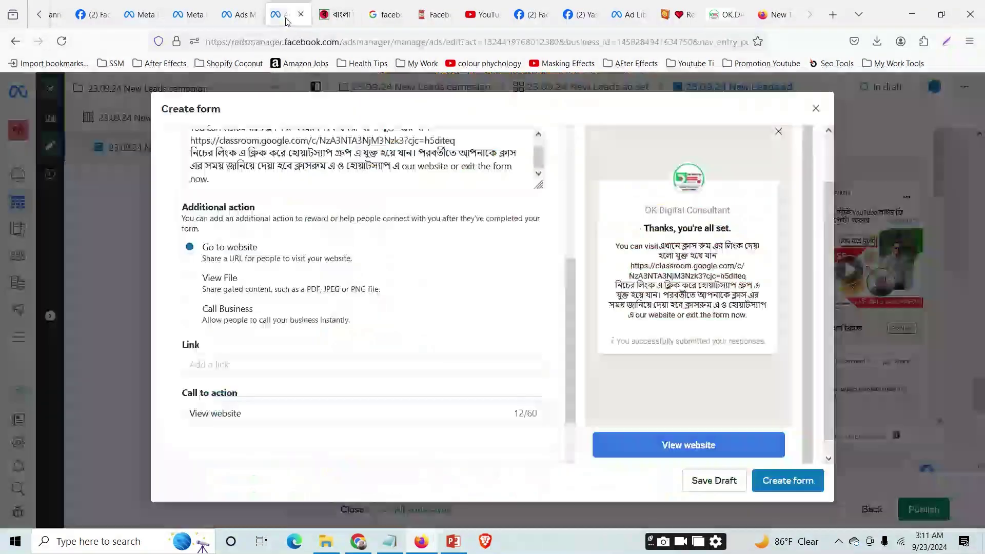
left_click(241, 362)
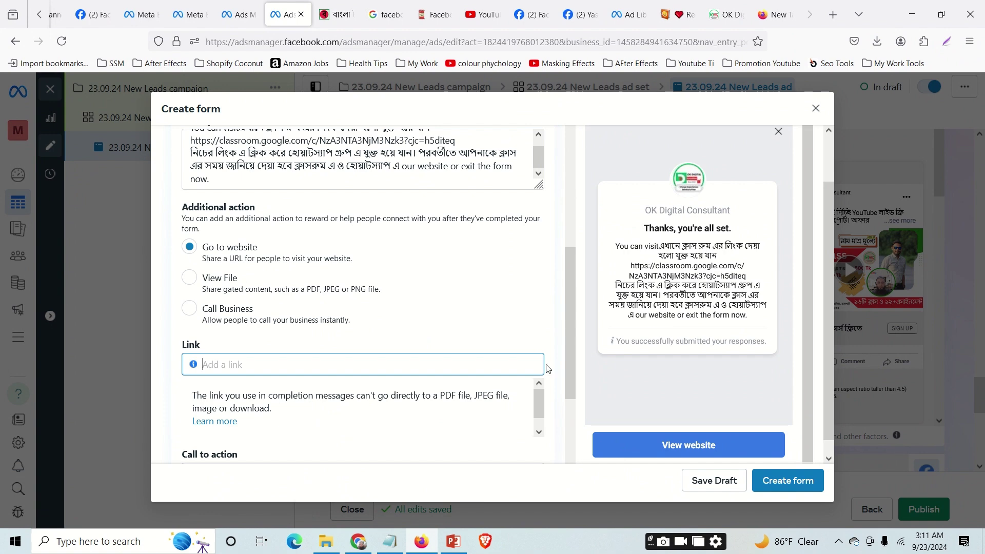
scroll(544, 373, "down", 3)
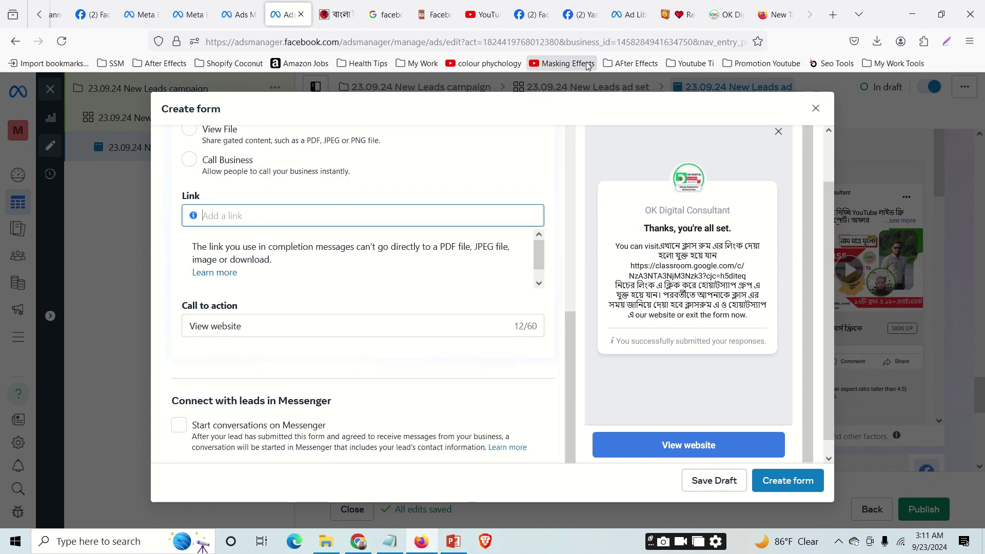
left_click(726, 14)
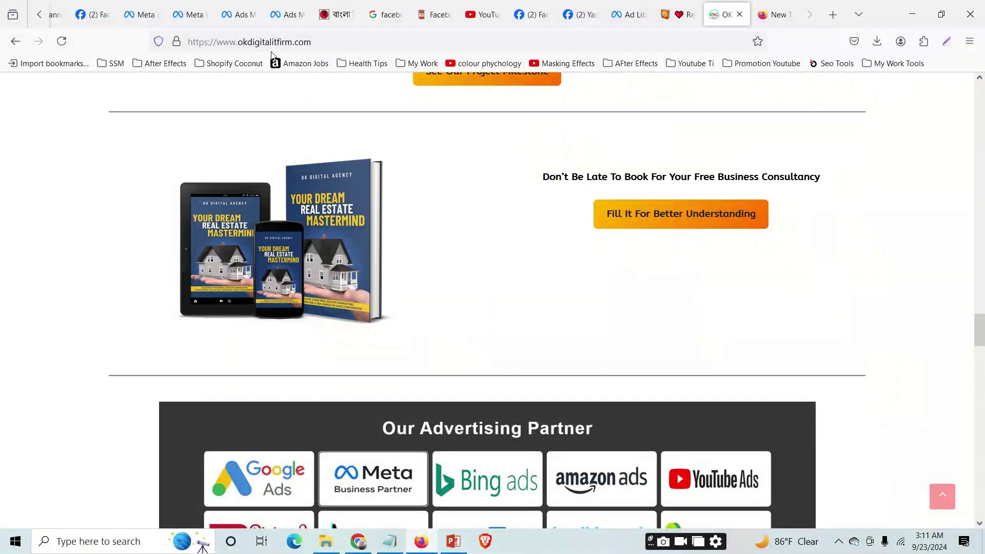
left_click(262, 41)
key("ctrl+c")
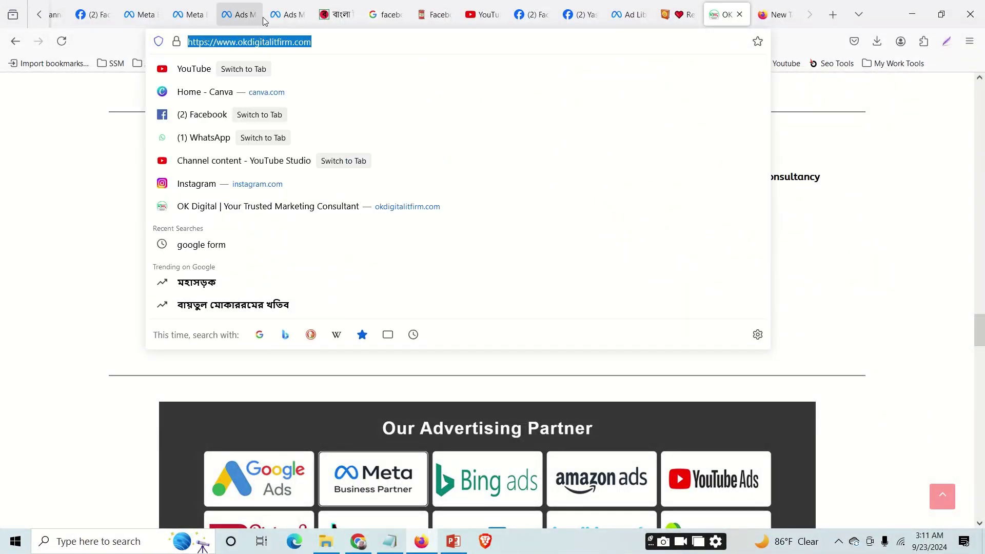
left_click(286, 15)
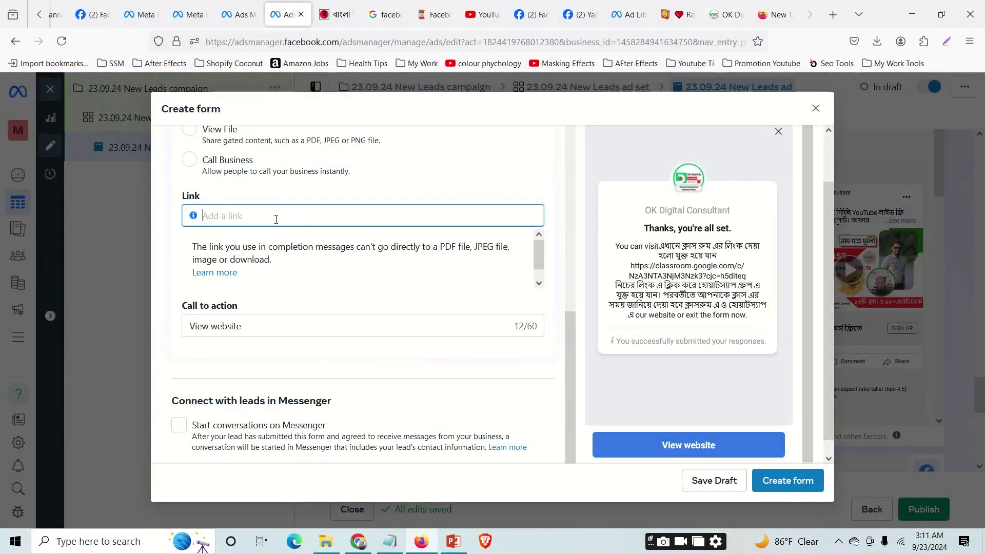
key("ctrl+v")
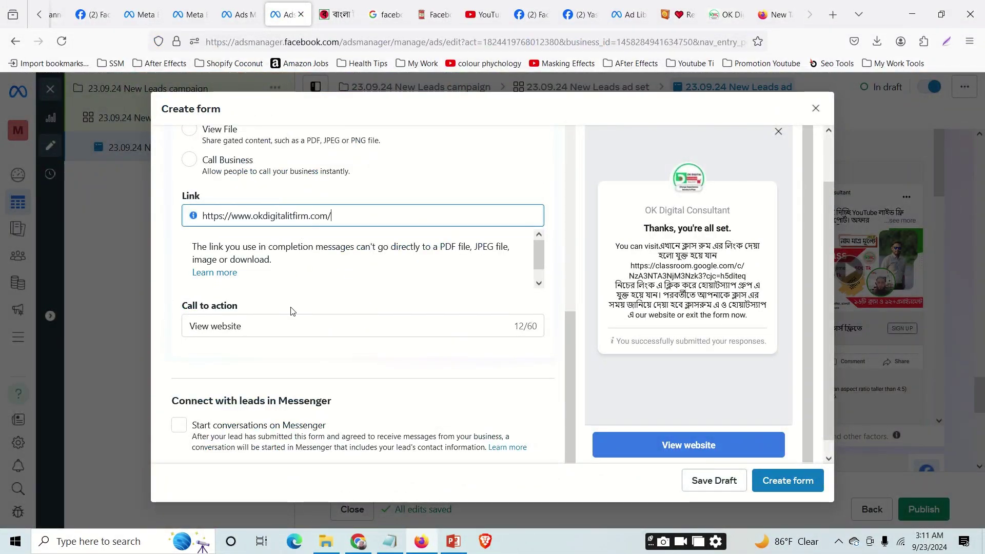
Switch to WhatsApp Web and copy the invite link of the group Batch 06 | YouTube SEO | OK Digital Consultant.
left_click(359, 542)
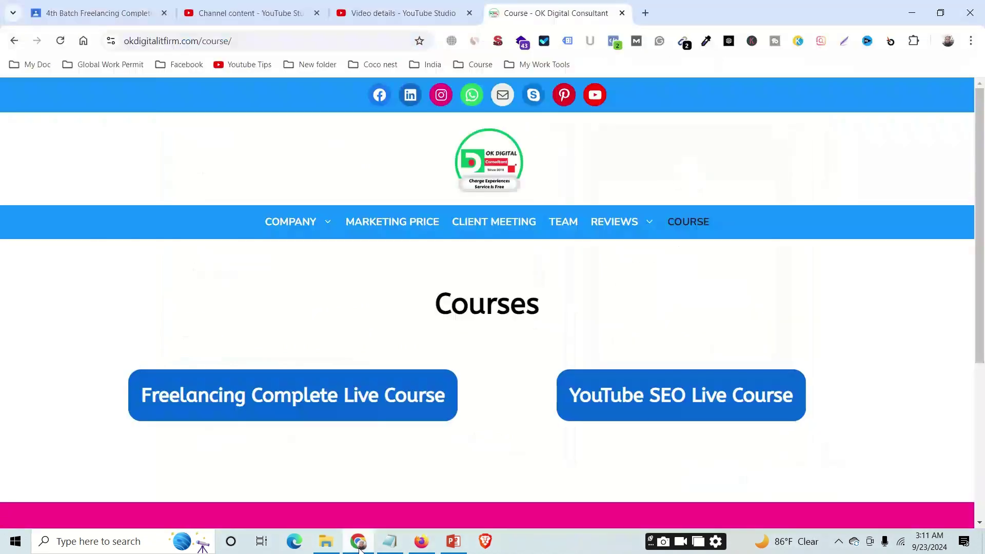
left_click(421, 541)
scroll(103, 15, "up", 5)
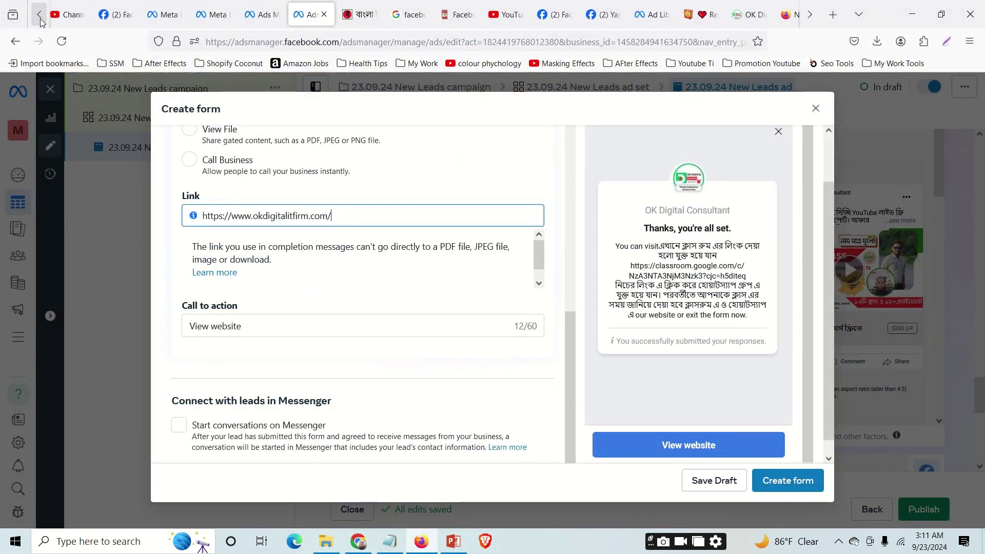
left_click(206, 19)
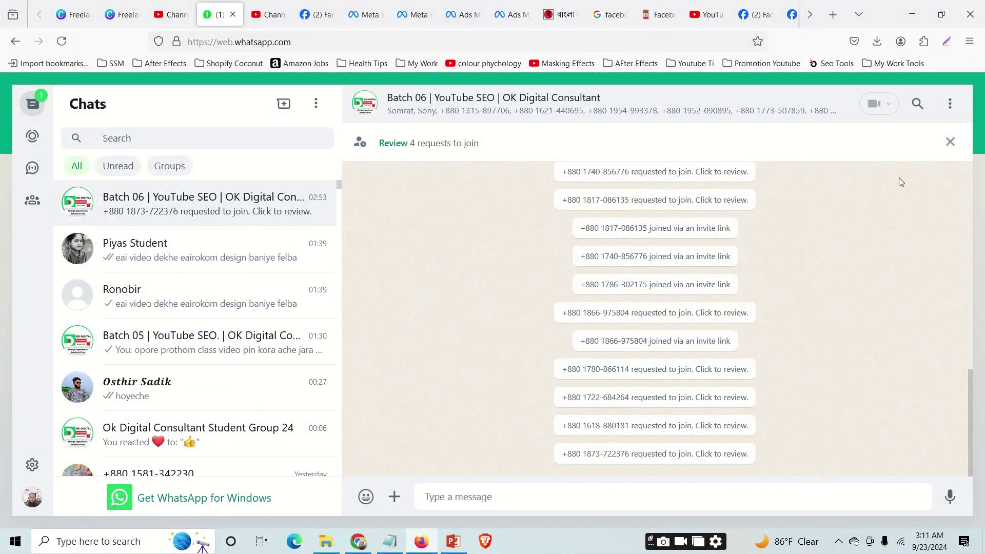
left_click(949, 104)
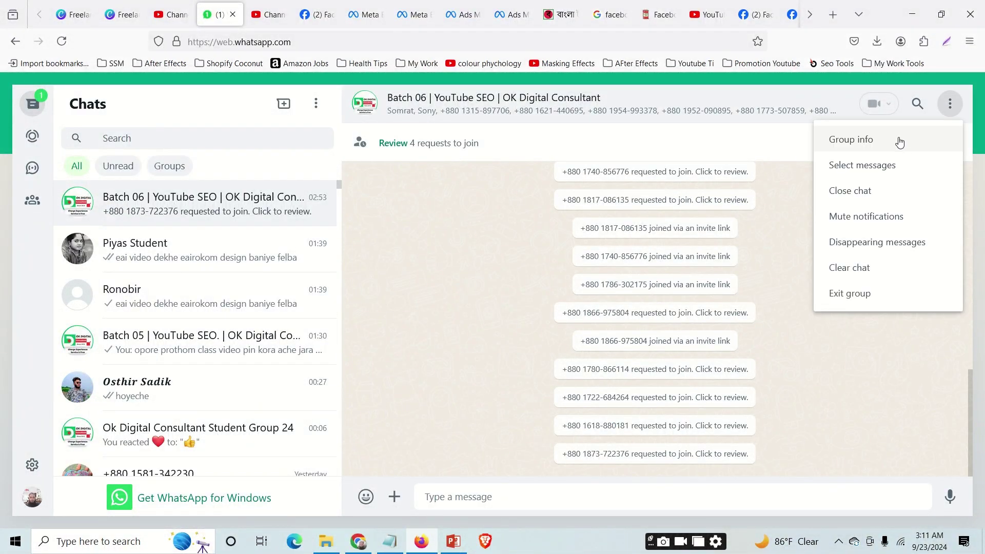
left_click(866, 220)
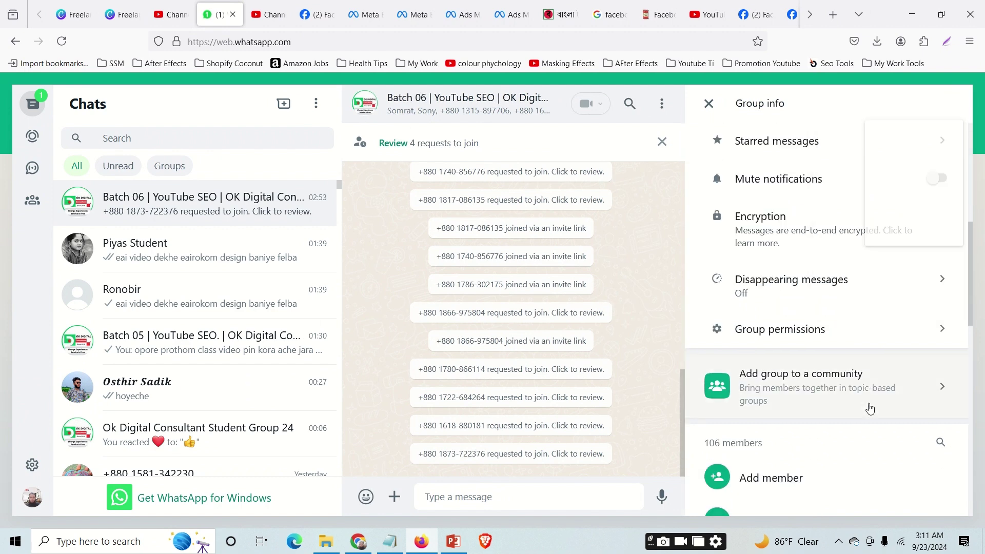
scroll(871, 409, "down", 4)
left_click(832, 360)
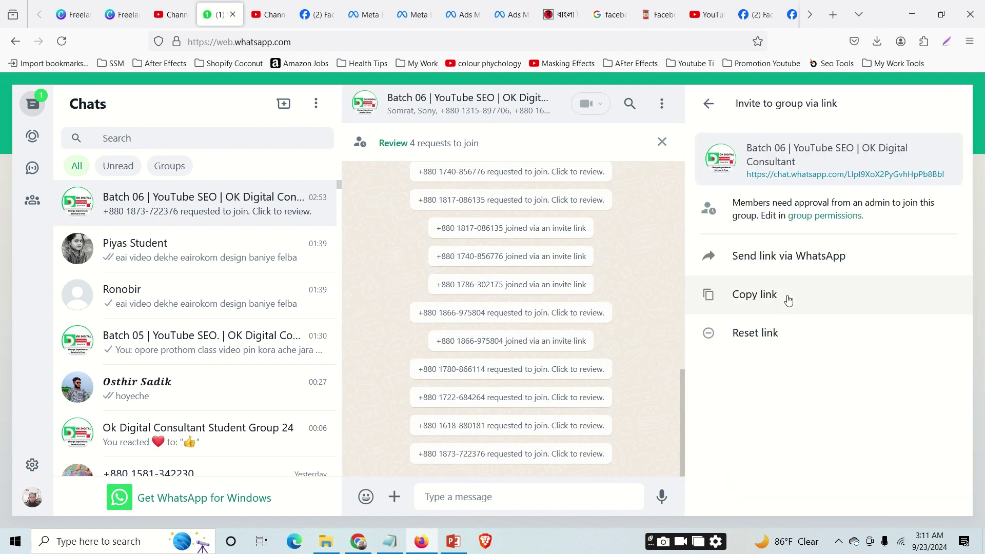
left_click(789, 300)
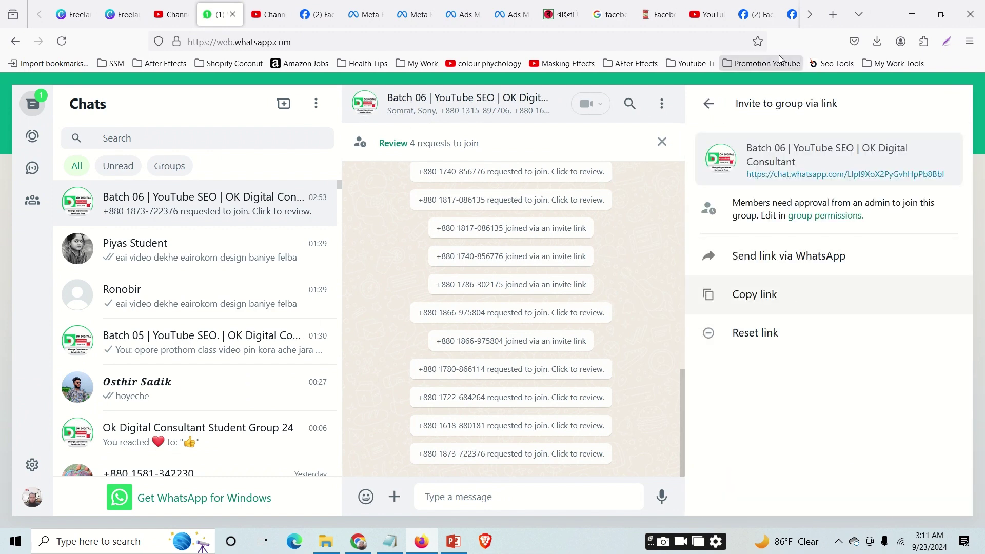
Replace the Go to website link in the form's message for leads with the copied WhatsApp group invite link.
left_click(458, 22)
left_click(510, 14)
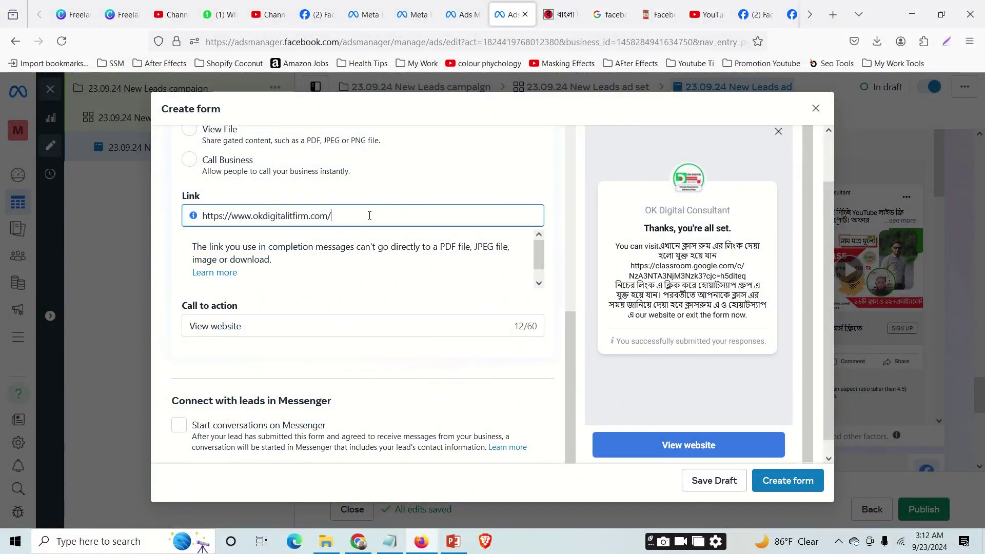
left_click_drag(369, 216, 207, 210)
key("ctrl+v")
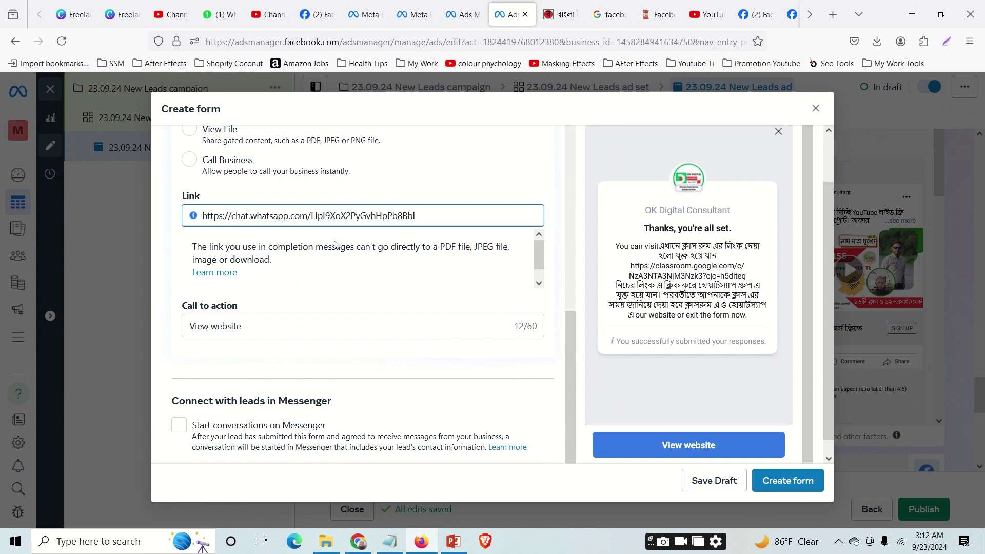
Check the description, additional action and call to action of the message for leads, and create the form.
scroll(369, 359, "down", 1)
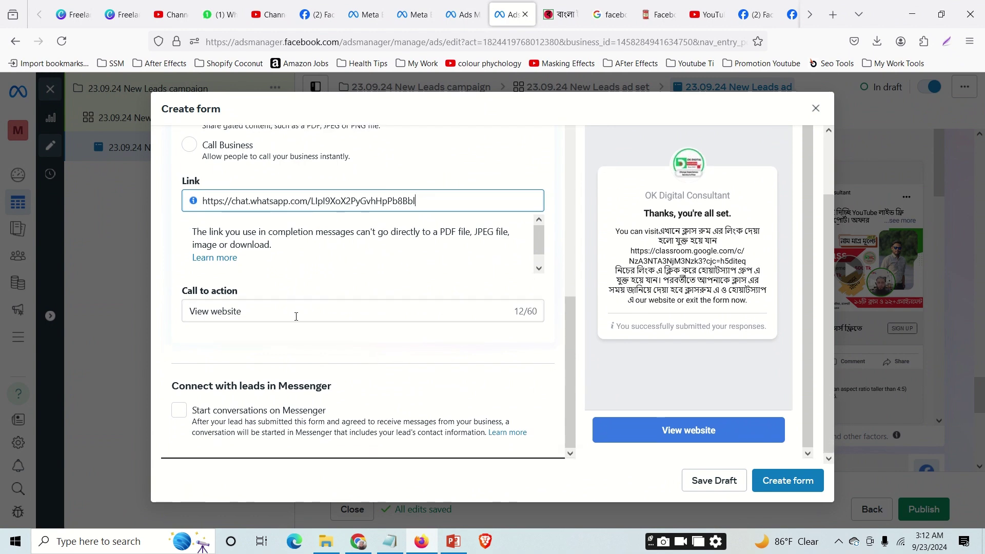
scroll(395, 355, "up", 3)
scroll(217, 292, "down", 2)
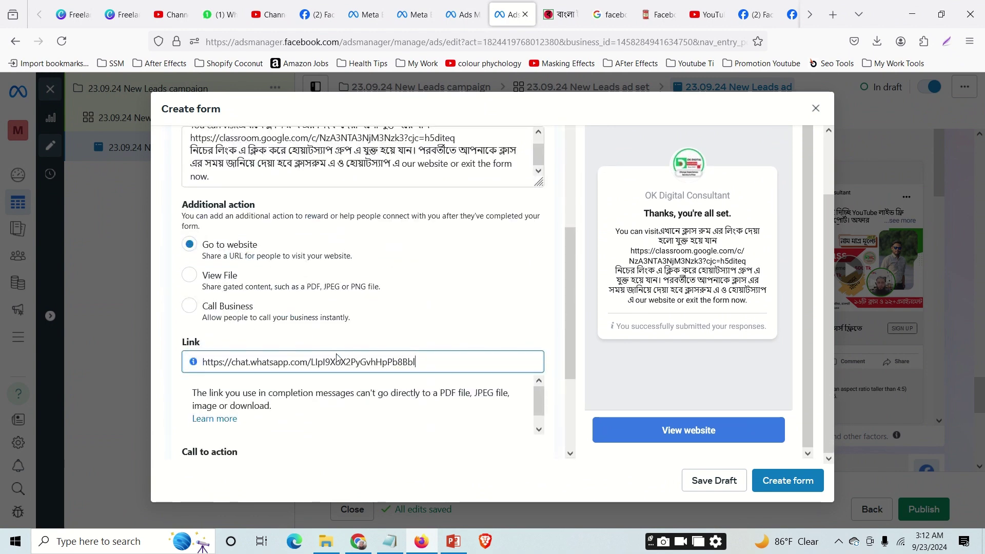
scroll(232, 221, "up", 1)
scroll(216, 426, "down", 2)
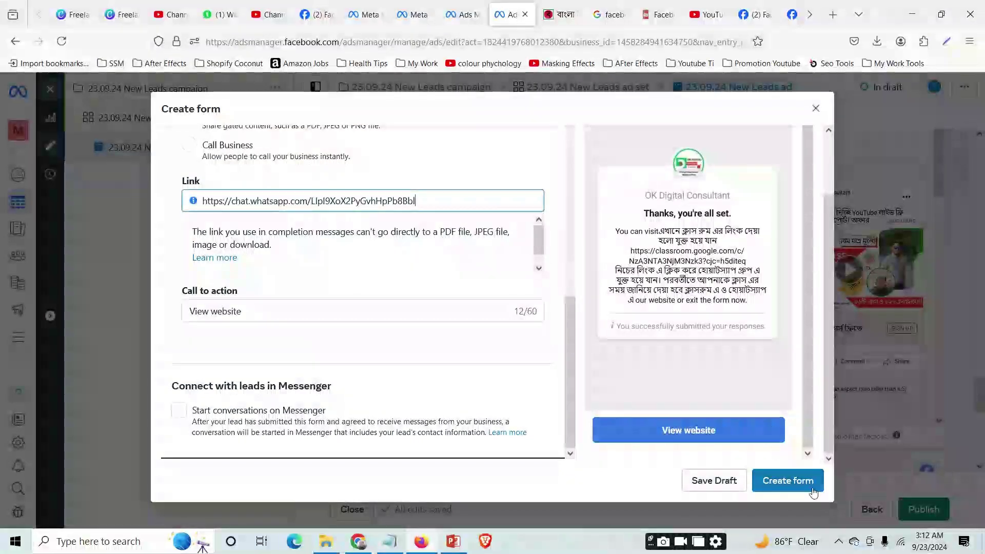
left_click(780, 482)
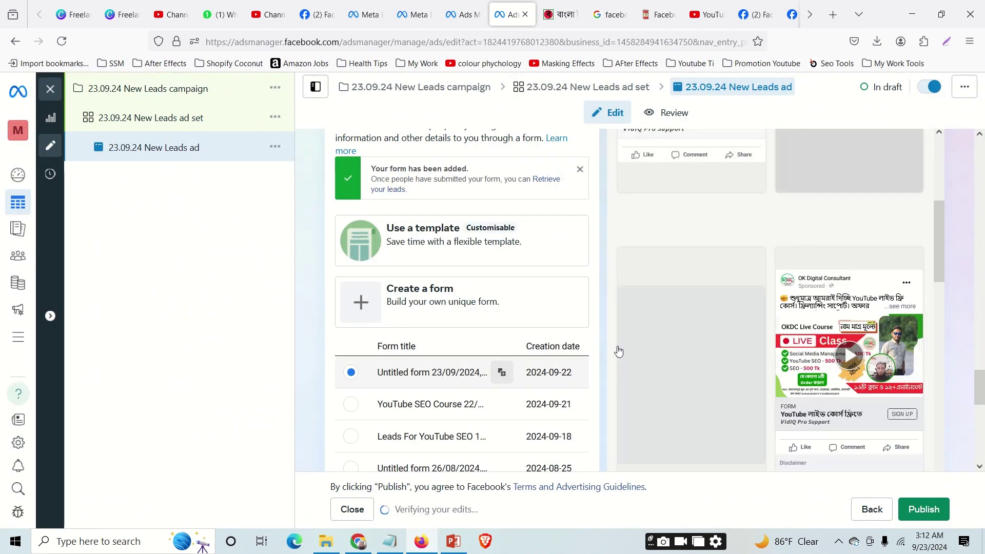
Examine the form preview of the ad from the intro through contact information and privacy review to the message for leads.
scroll(545, 346, "down", 5)
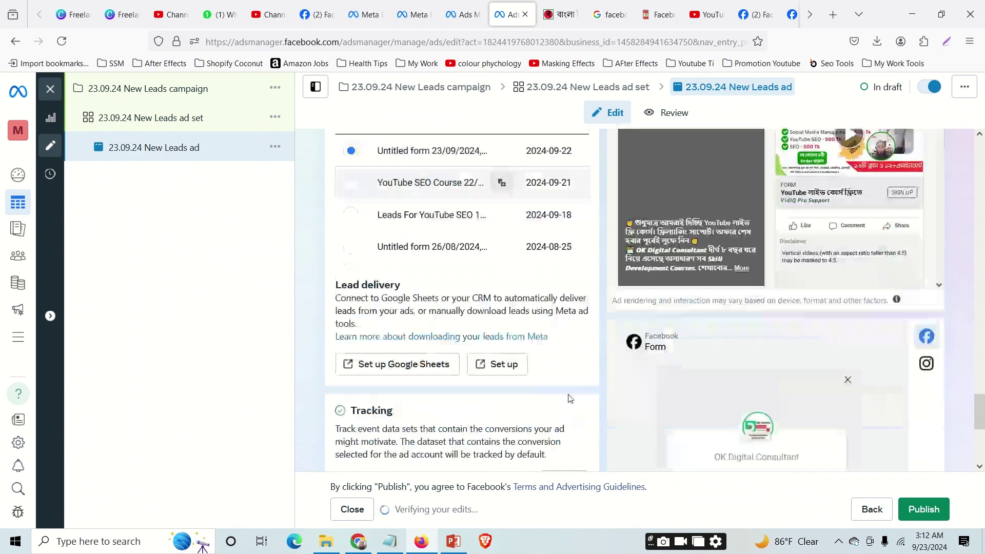
scroll(568, 394, "down", 5)
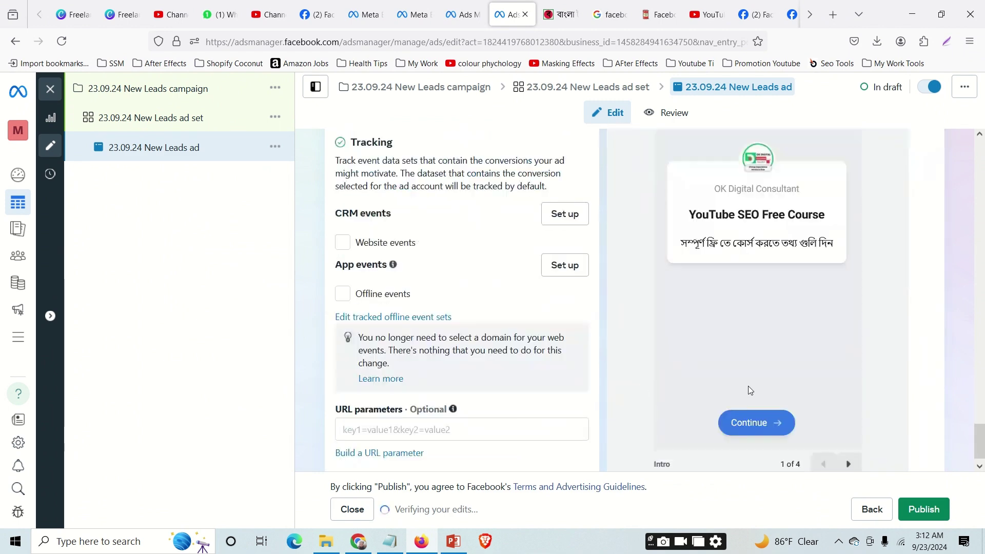
scroll(761, 351, "up", 2)
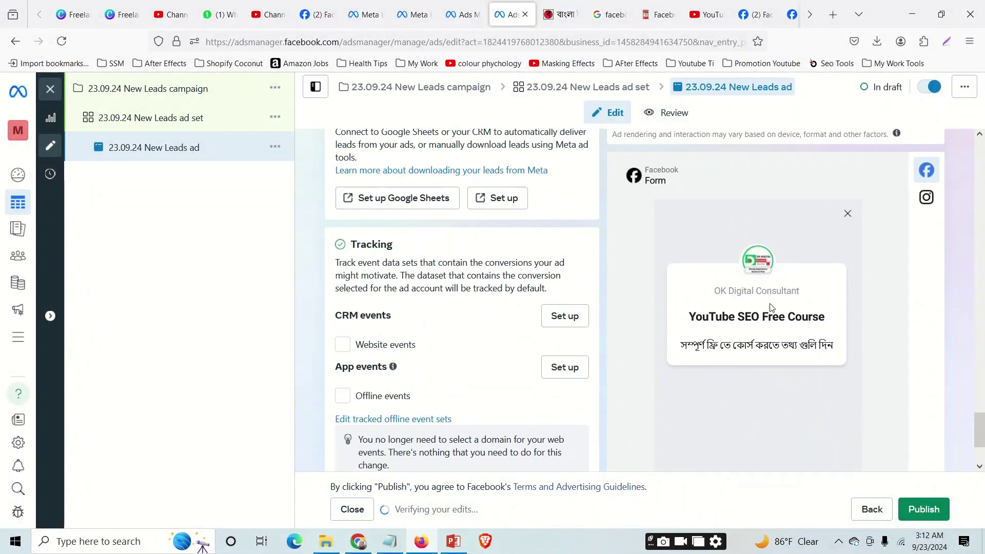
scroll(807, 355, "down", 2)
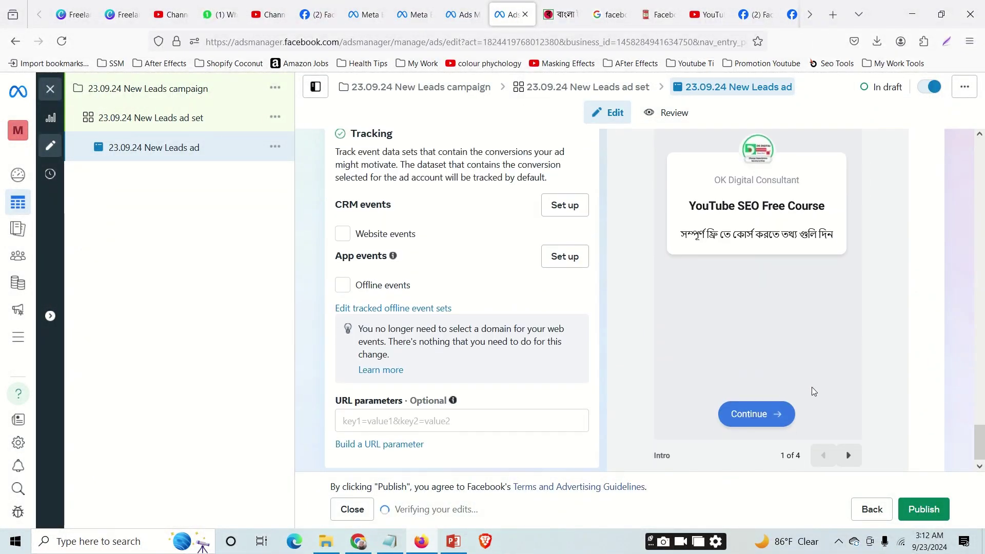
left_click(849, 455)
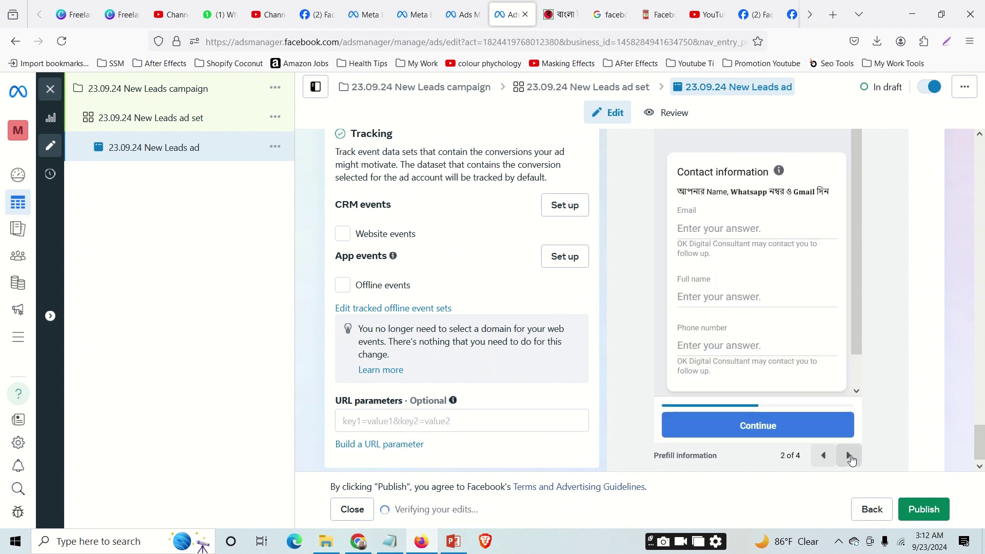
left_click(822, 455)
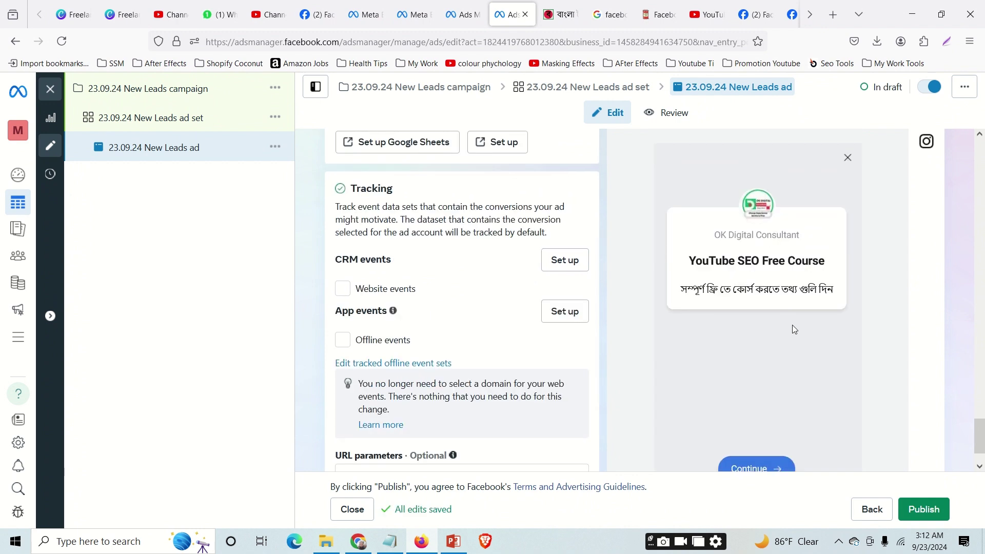
scroll(785, 328, "down", 1)
left_click(848, 446)
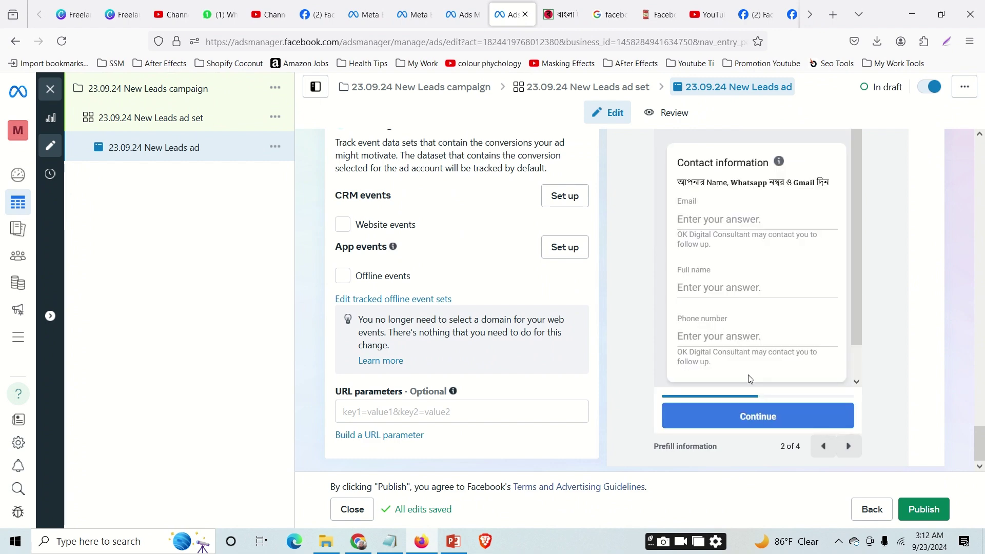
left_click(848, 447)
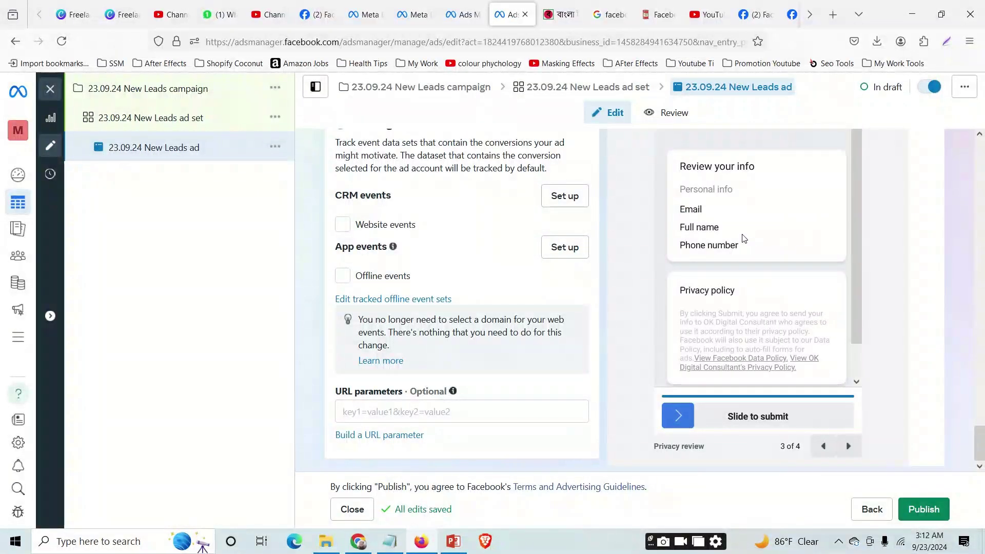
left_click(823, 445)
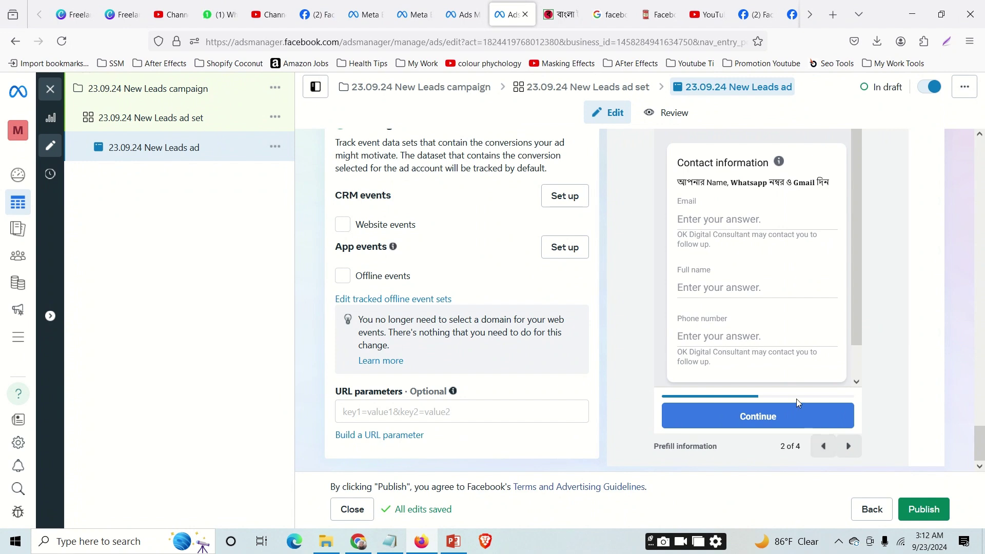
left_click(848, 446)
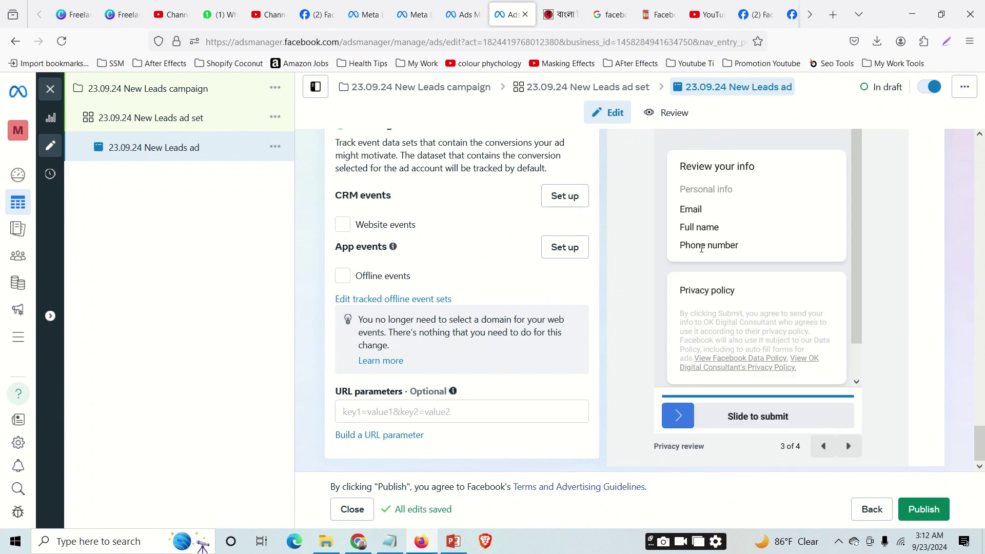
left_click(849, 447)
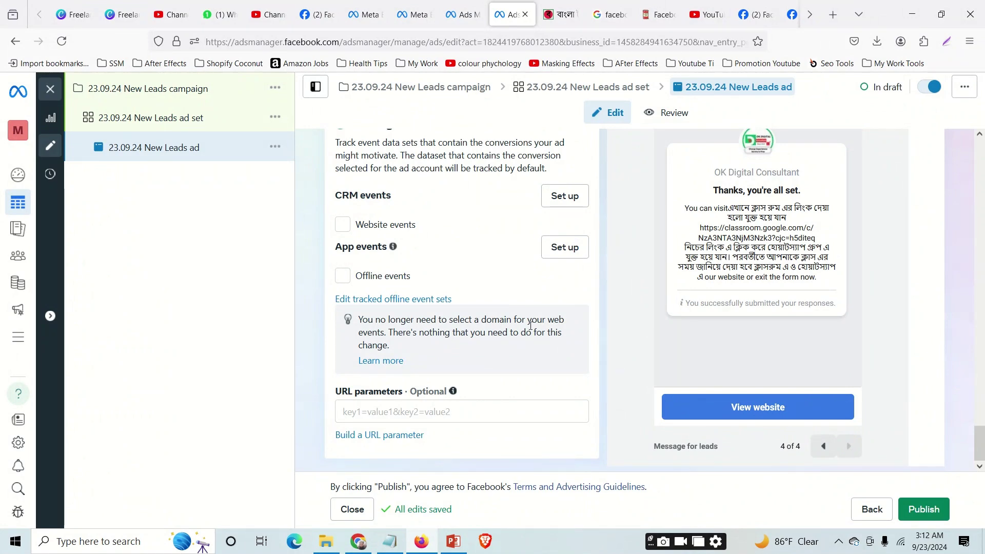
Look back over the ad's settings and view the ad set and ad of the 19.09 Leads New Leads campaign.
scroll(484, 291, "up", 1)
scroll(560, 280, "down", 1)
scroll(568, 307, "up", 8)
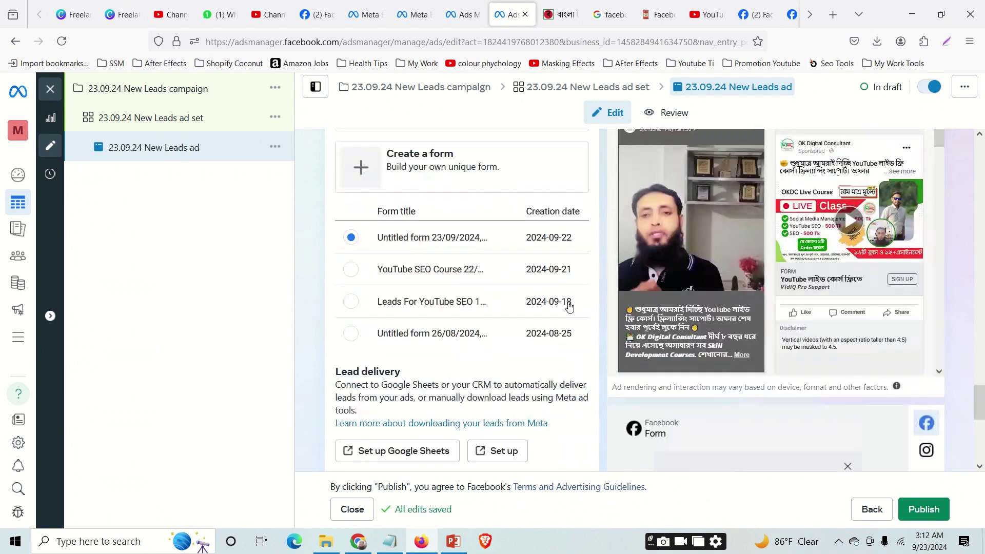
scroll(569, 306, "up", 15)
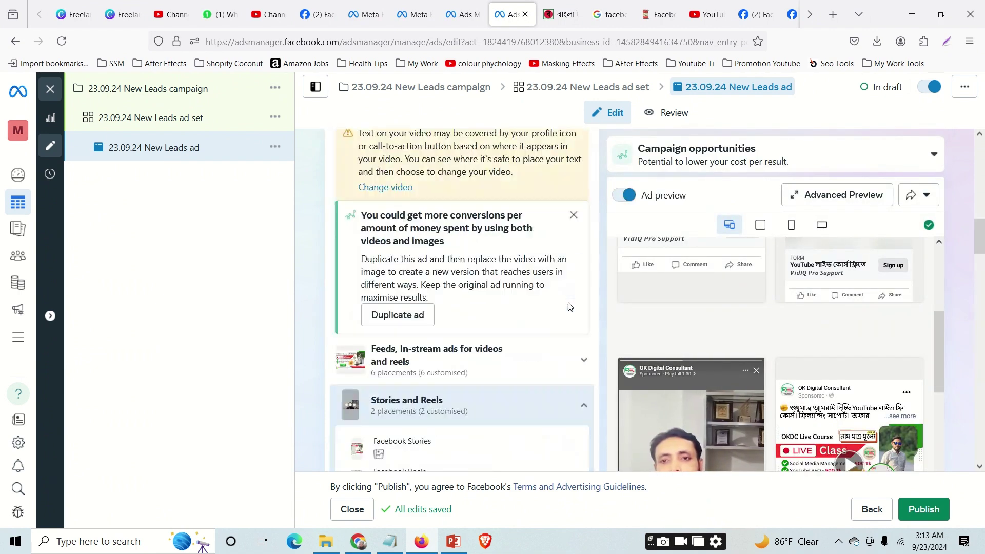
scroll(568, 307, "up", 8)
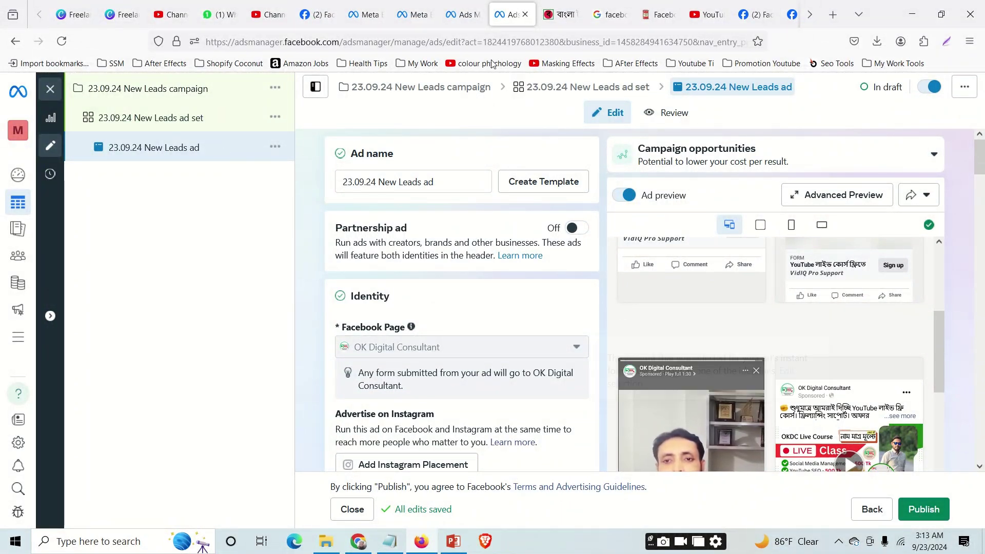
left_click(459, 18)
mouse_move(143, 256)
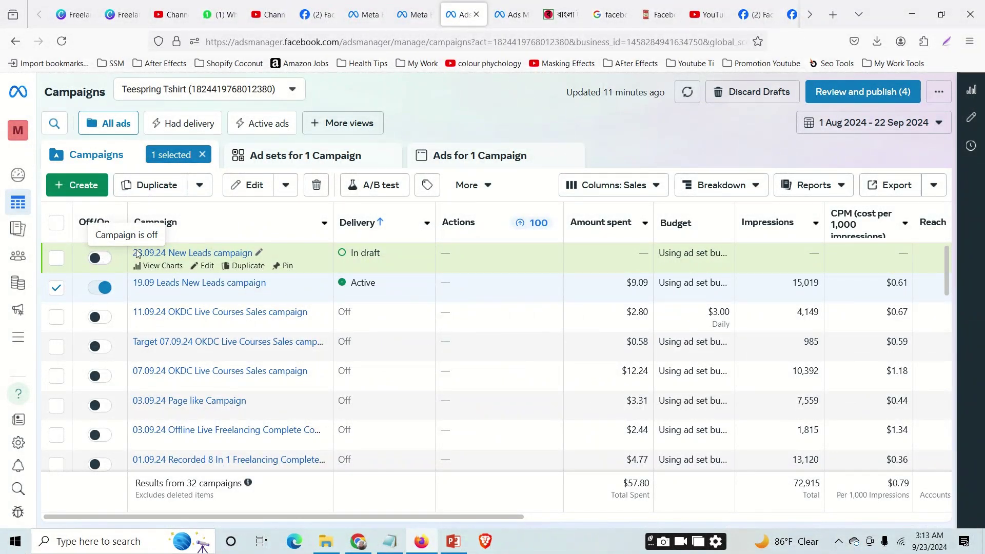
left_click(324, 157)
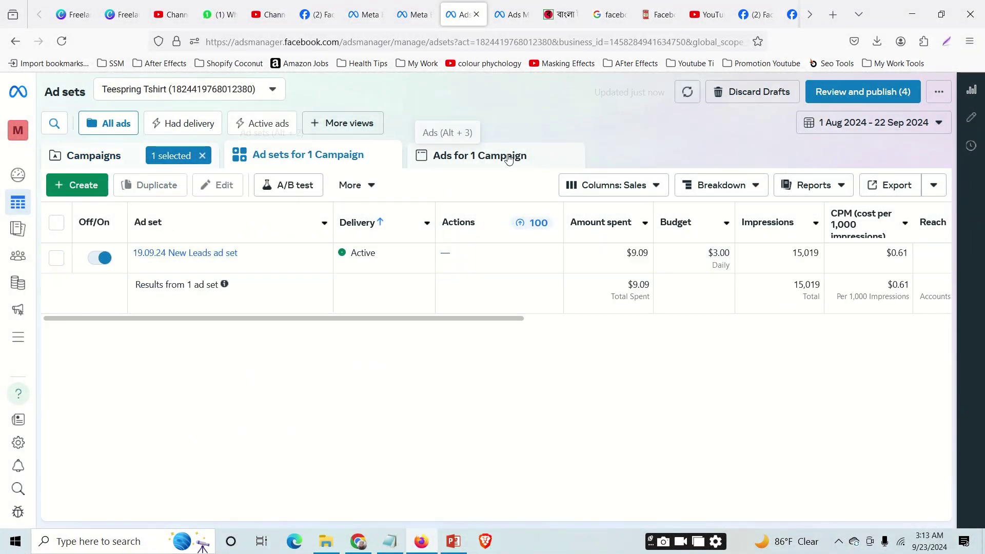
left_click(508, 159)
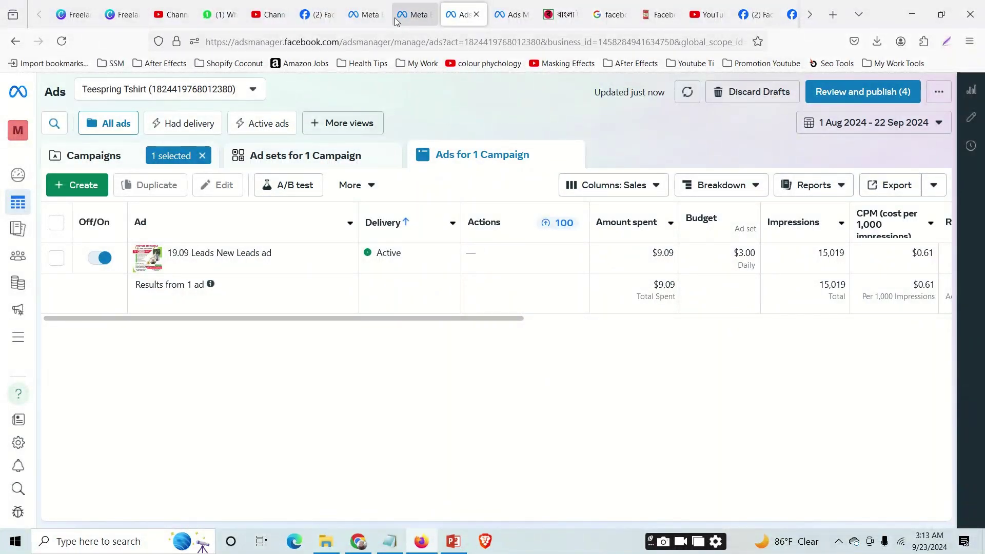
left_click(512, 14)
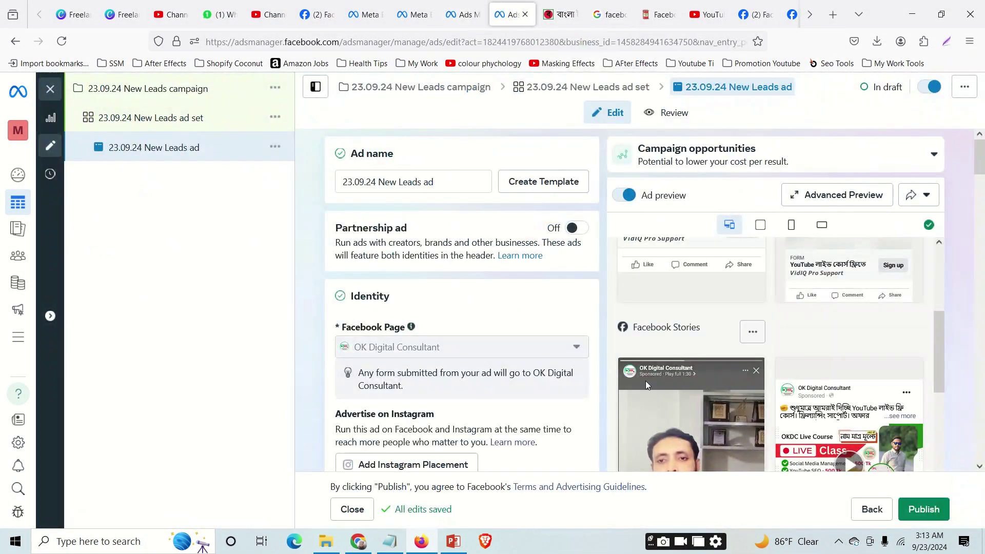
Set the conversion location of the 23.09.24 New Leads ad set to Messenger and open its ad.
left_click(128, 119)
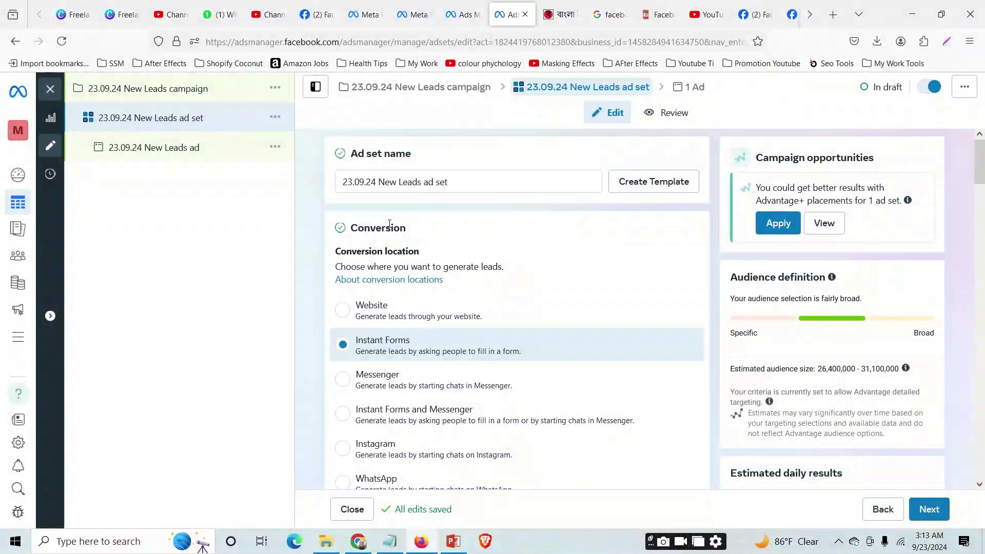
scroll(359, 329, "down", 1)
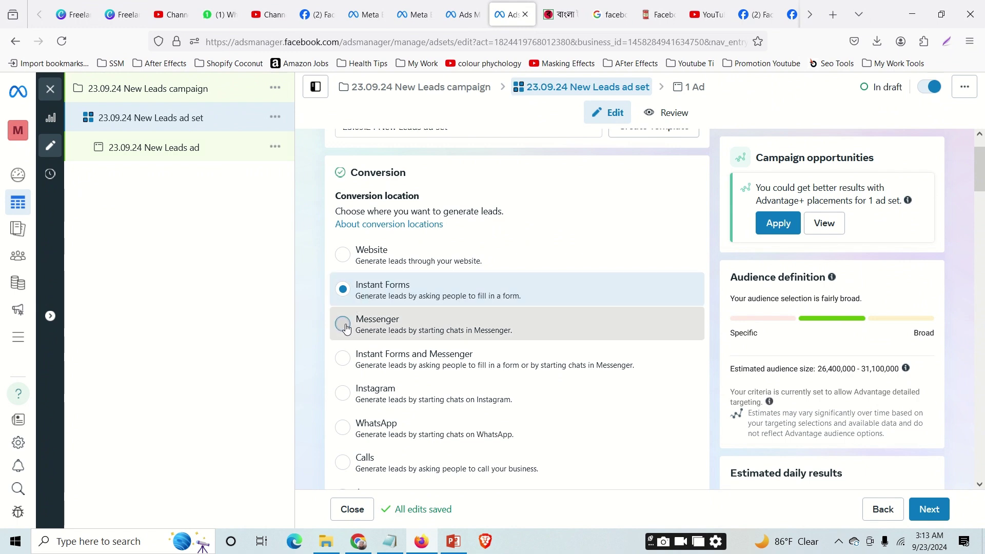
left_click(519, 330)
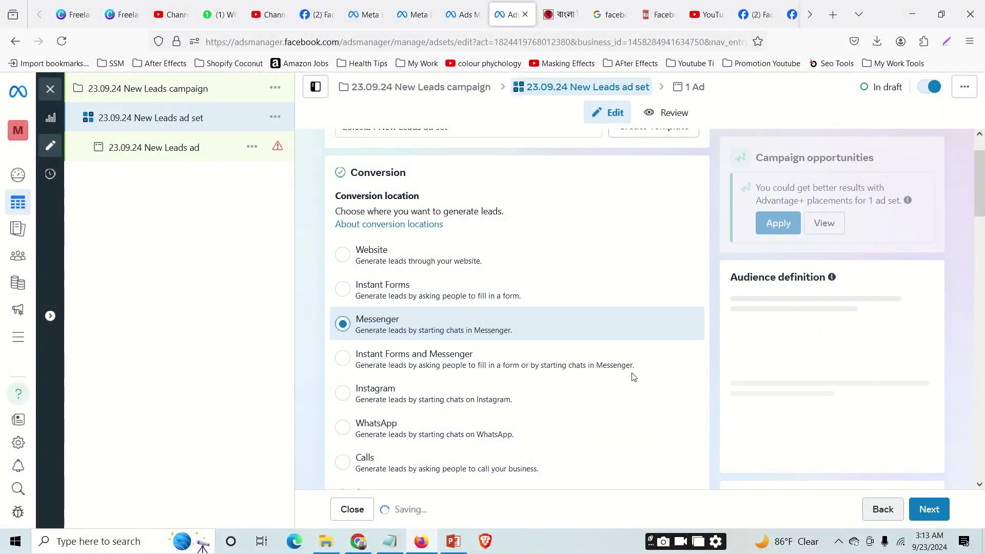
left_click(138, 149)
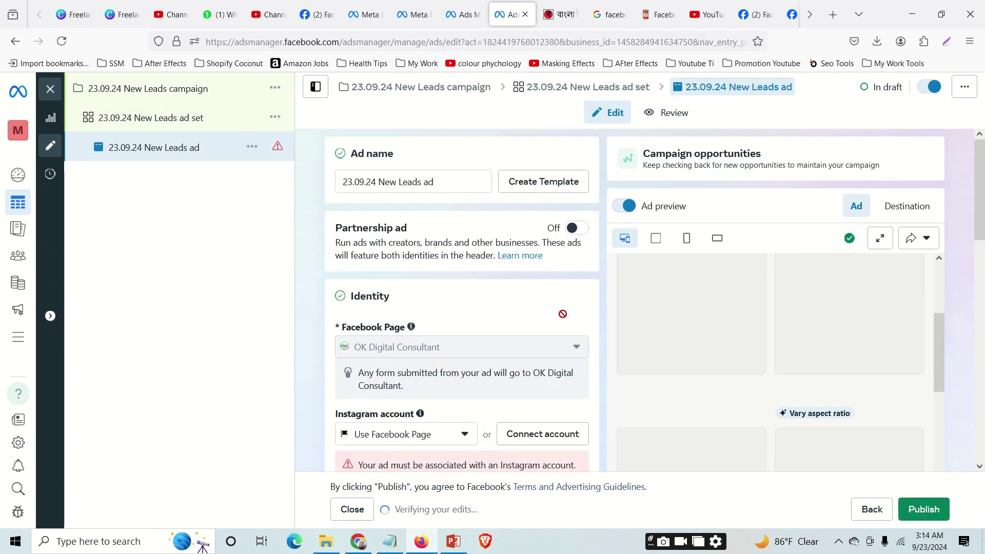
Switch the 23.09.24 New Leads ad set to manual placements with Facebook as the only platform.
scroll(560, 307, "down", 3)
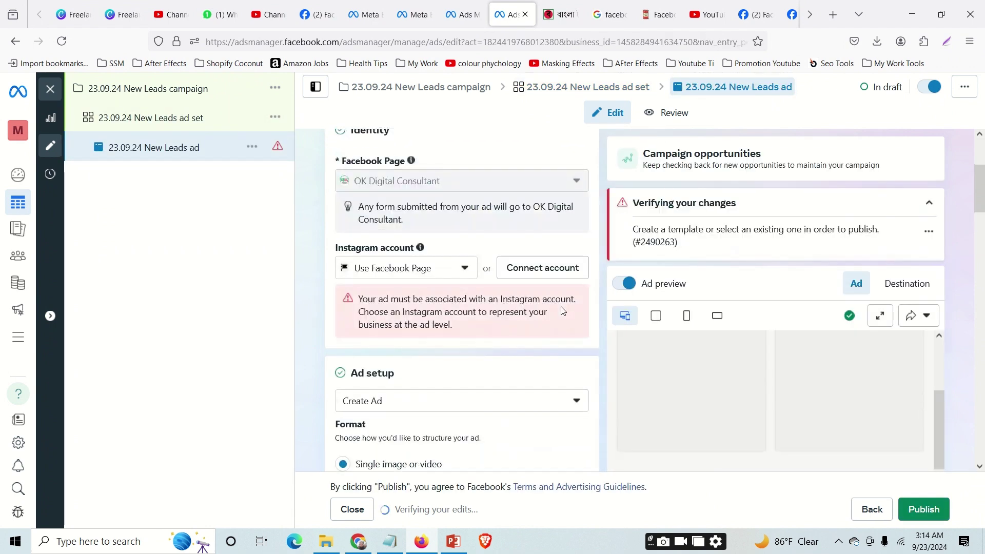
left_click(167, 122)
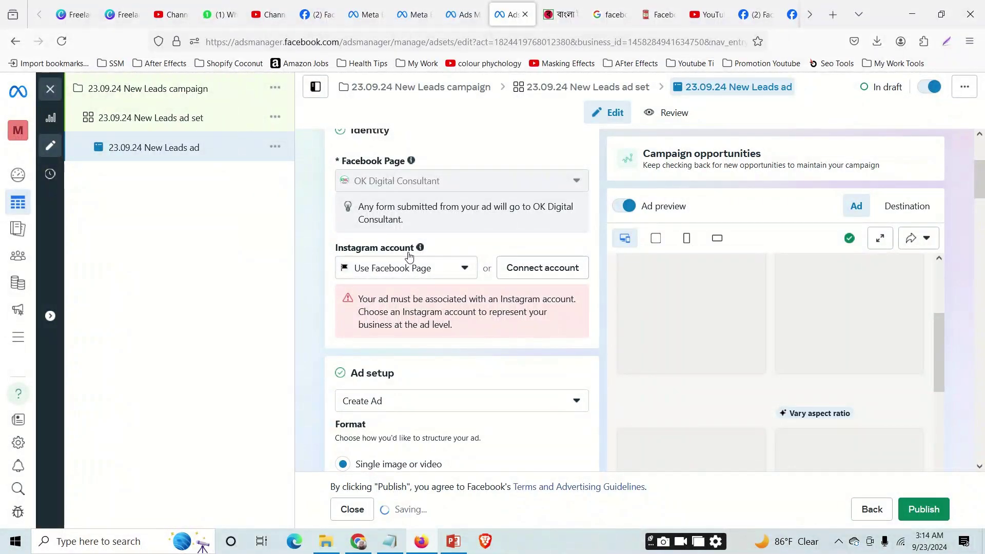
scroll(561, 341, "down", 10)
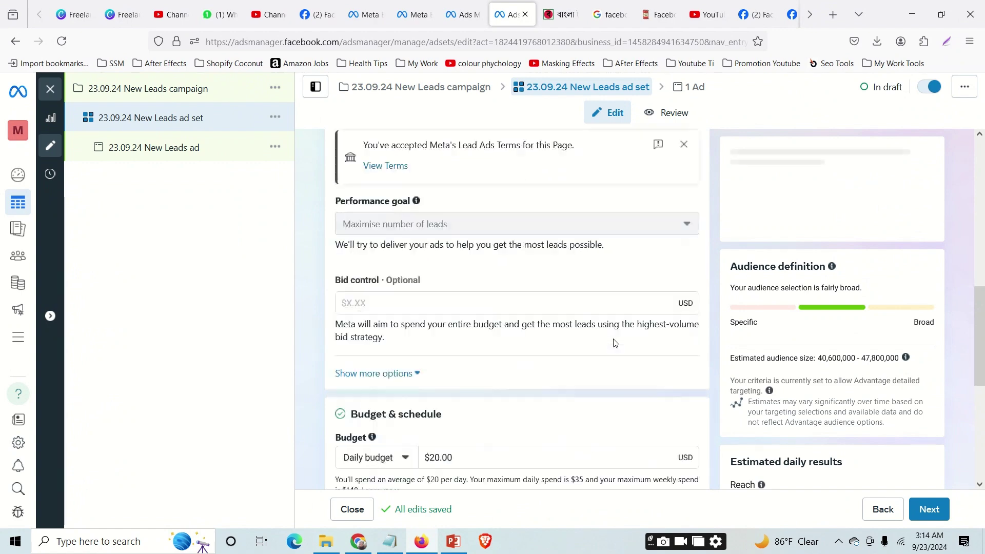
scroll(614, 342, "down", 3)
scroll(612, 343, "up", 10)
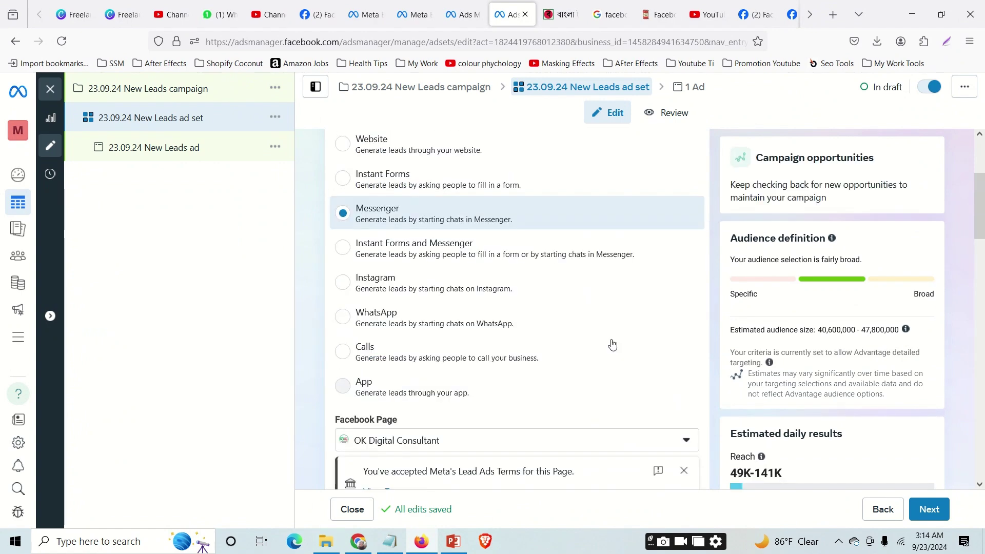
scroll(667, 373, "down", 15)
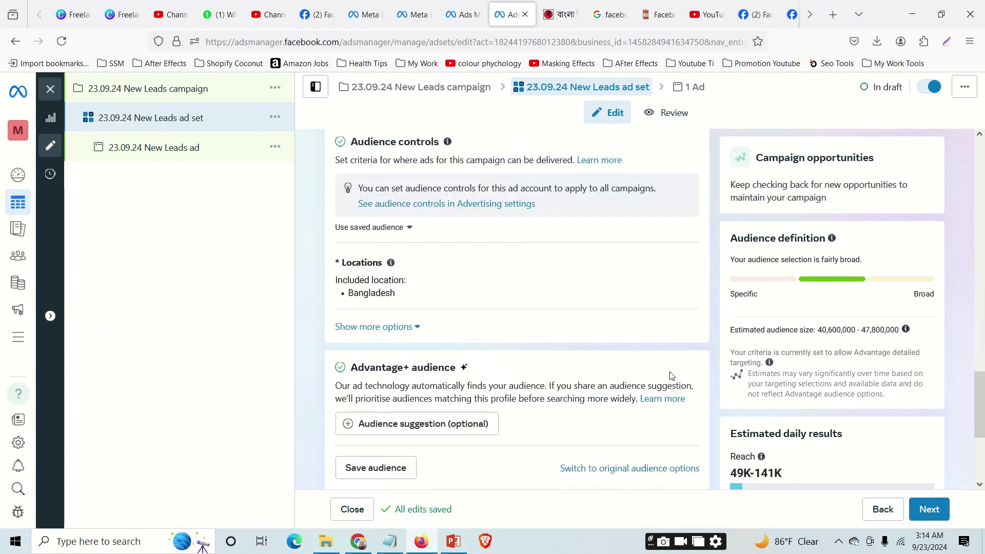
scroll(669, 375, "down", 4)
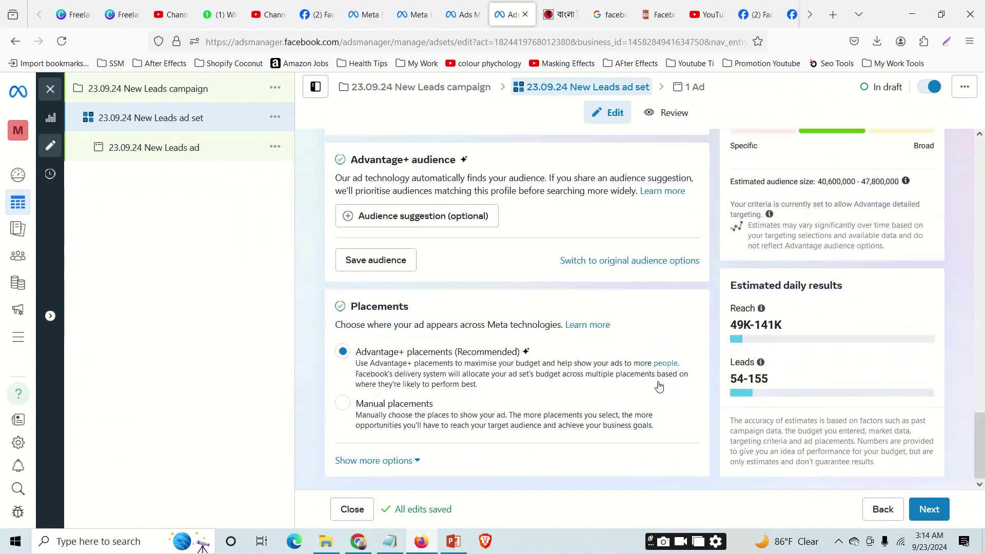
left_click(423, 400)
scroll(528, 378, "down", 4)
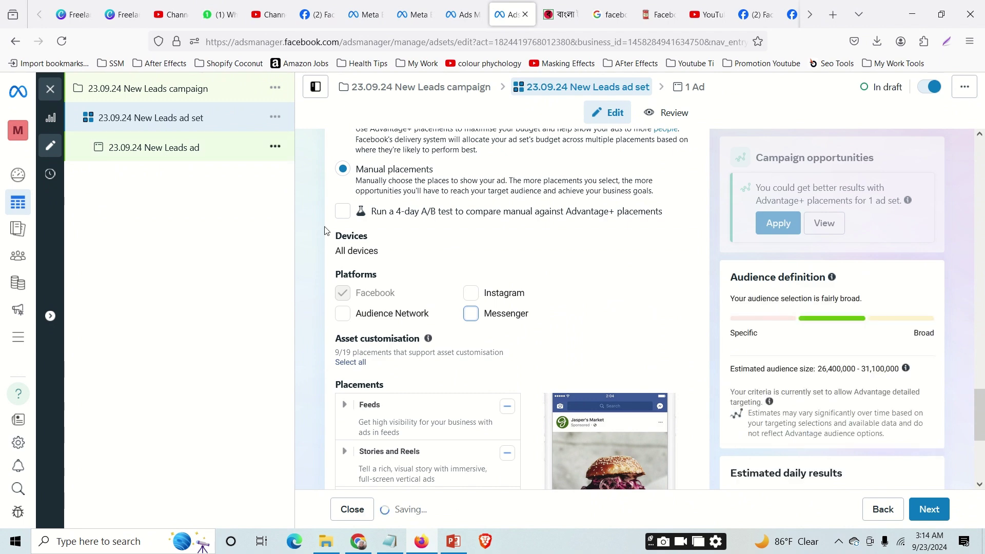
scroll(485, 294, "down", 2)
scroll(484, 294, "up", 1)
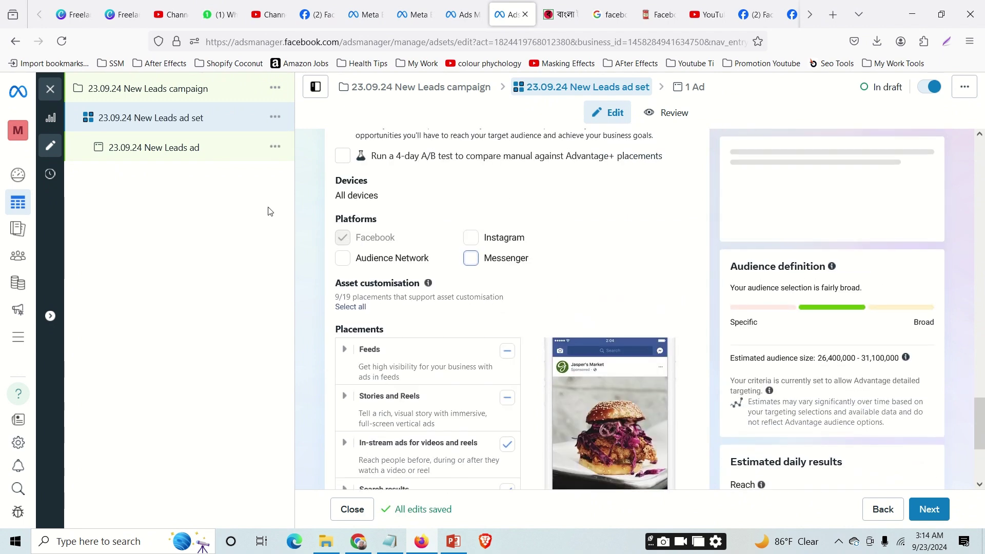
Open the 23.09.24 New Leads ad and review its placement creatives, primary text, headline, description and call to action.
left_click(113, 153)
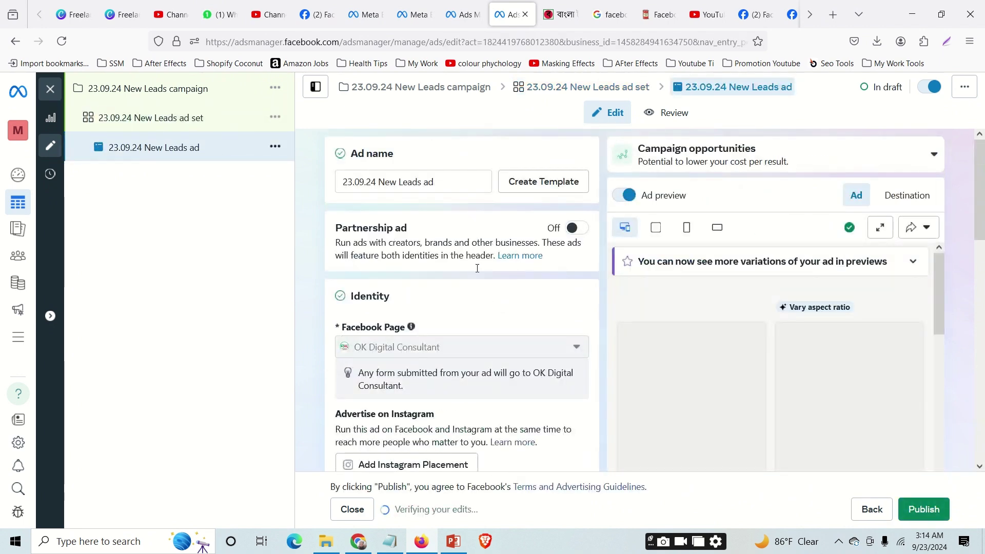
scroll(517, 299, "down", 8)
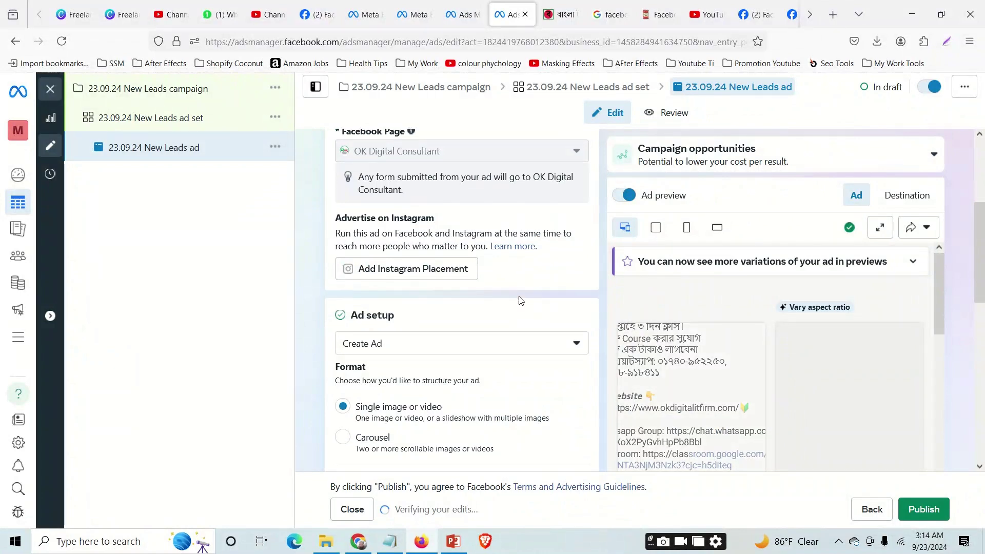
scroll(546, 290, "down", 5)
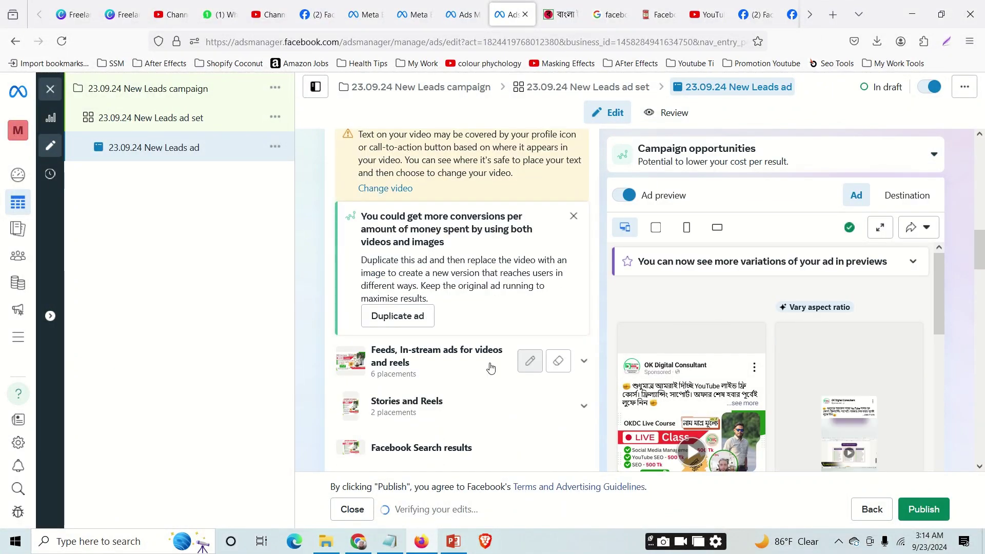
scroll(534, 392, "down", 2)
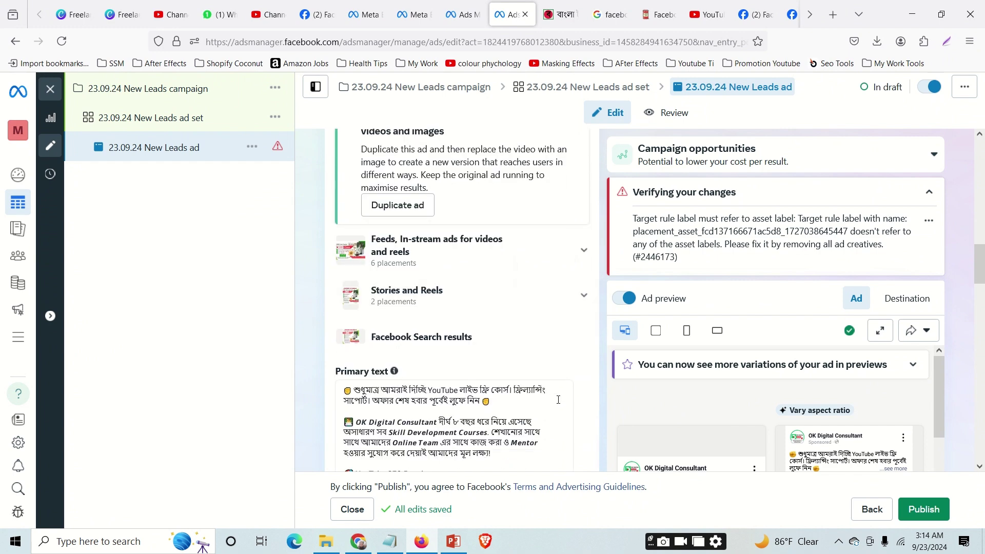
scroll(564, 339, "down", 5)
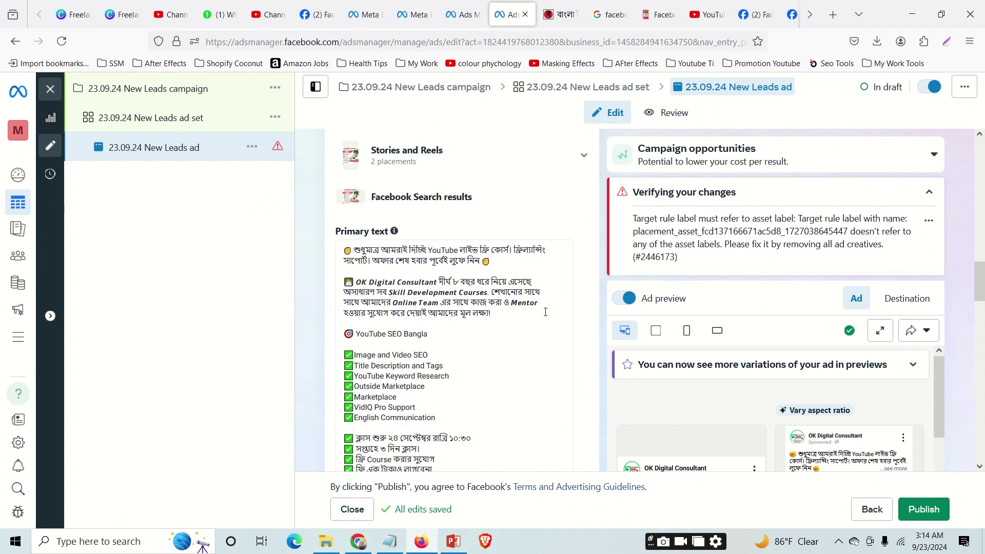
scroll(537, 318, "down", 3)
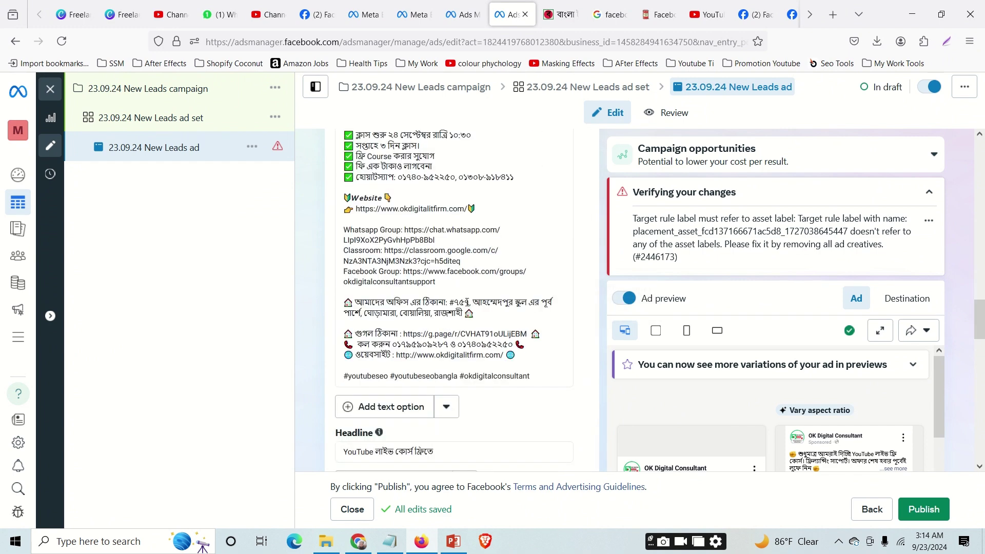
scroll(433, 330, "down", 3)
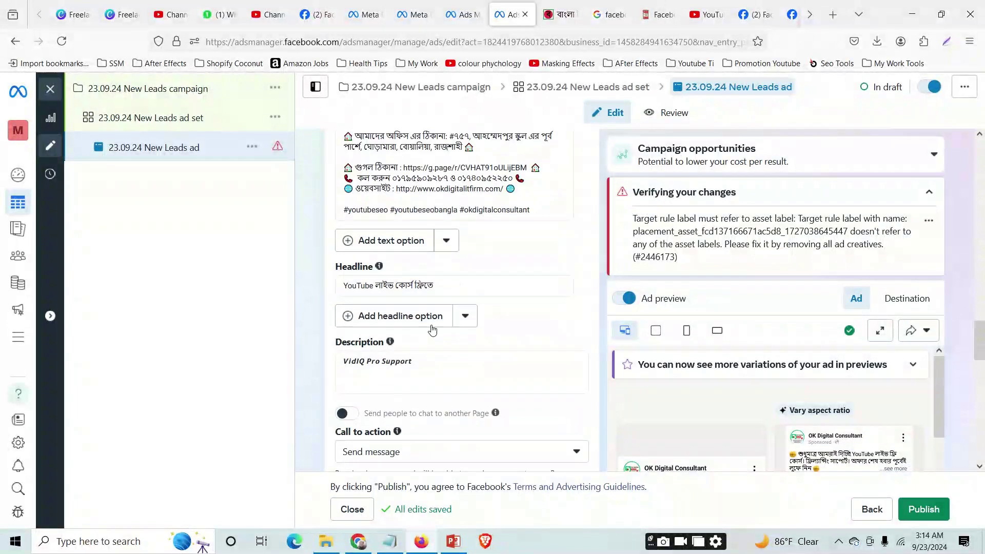
scroll(432, 328, "down", 3)
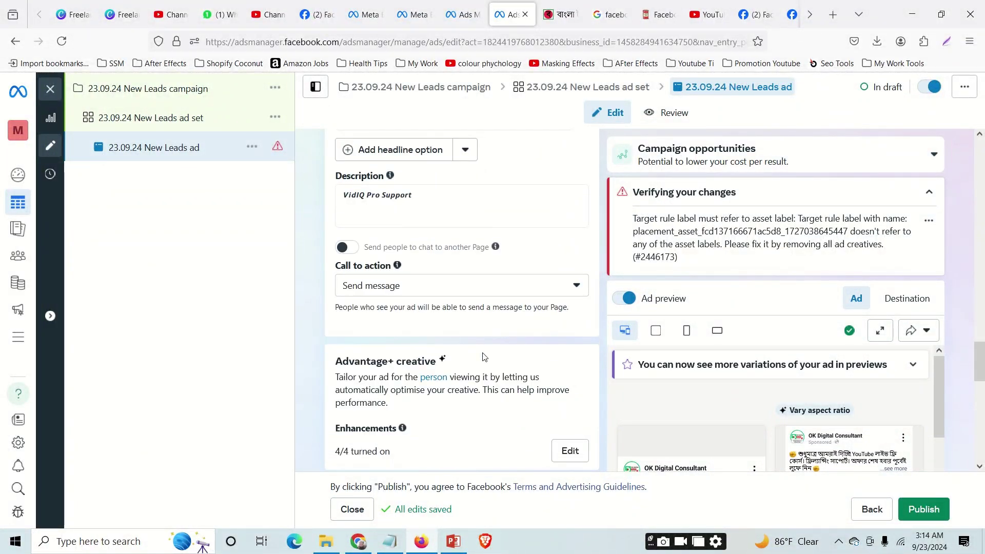
Examine the ad's message template options, tracking settings and placement previews.
scroll(531, 364, "down", 4)
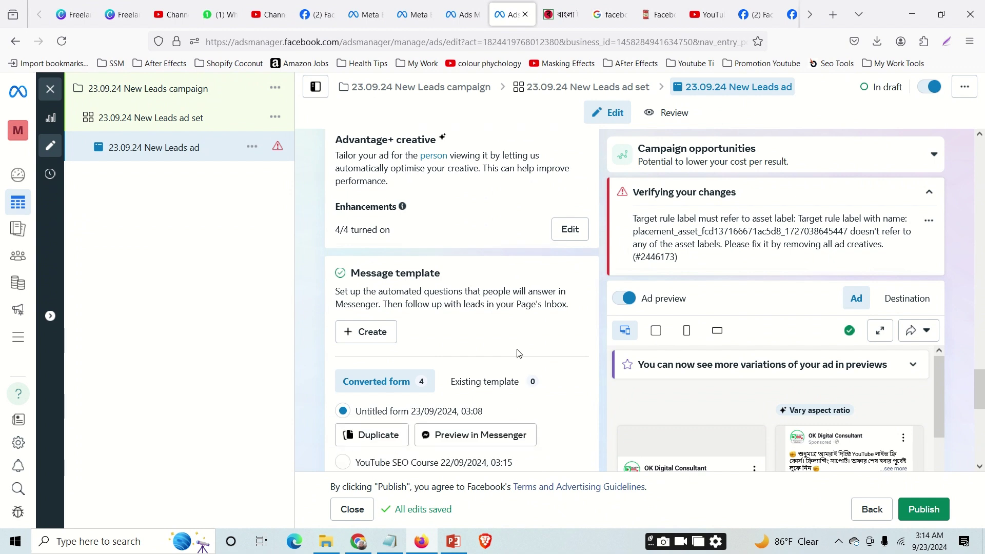
scroll(460, 320, "down", 2)
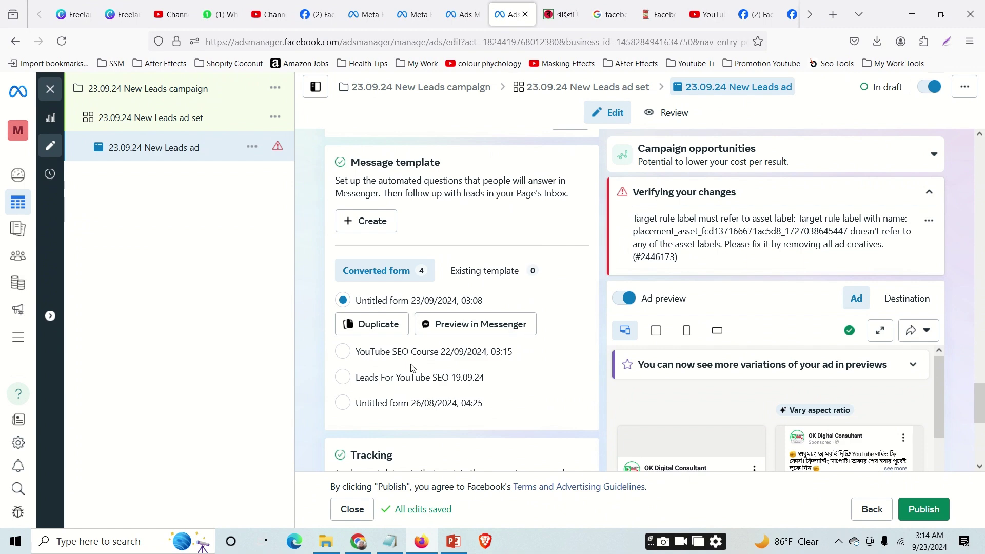
scroll(502, 373, "down", 3)
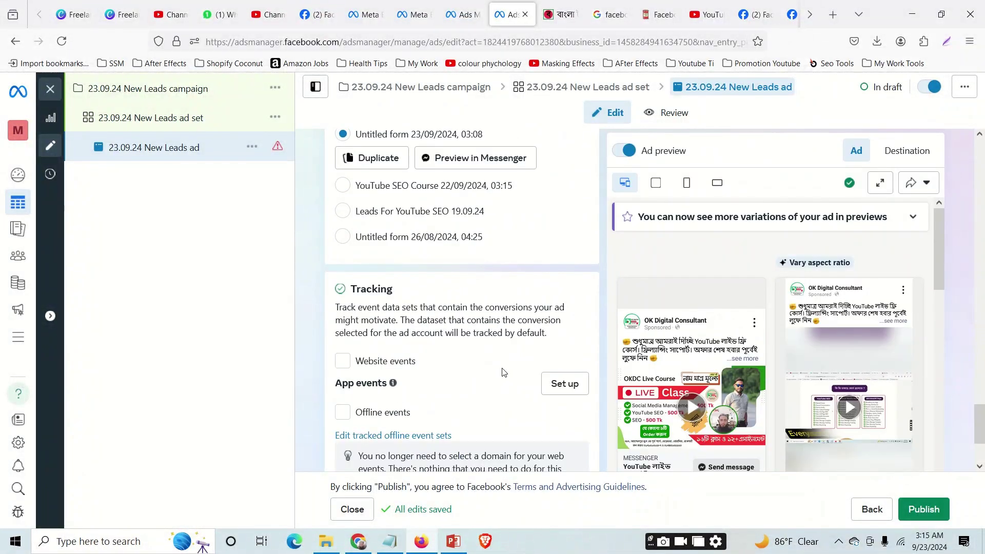
scroll(501, 369, "down", 3)
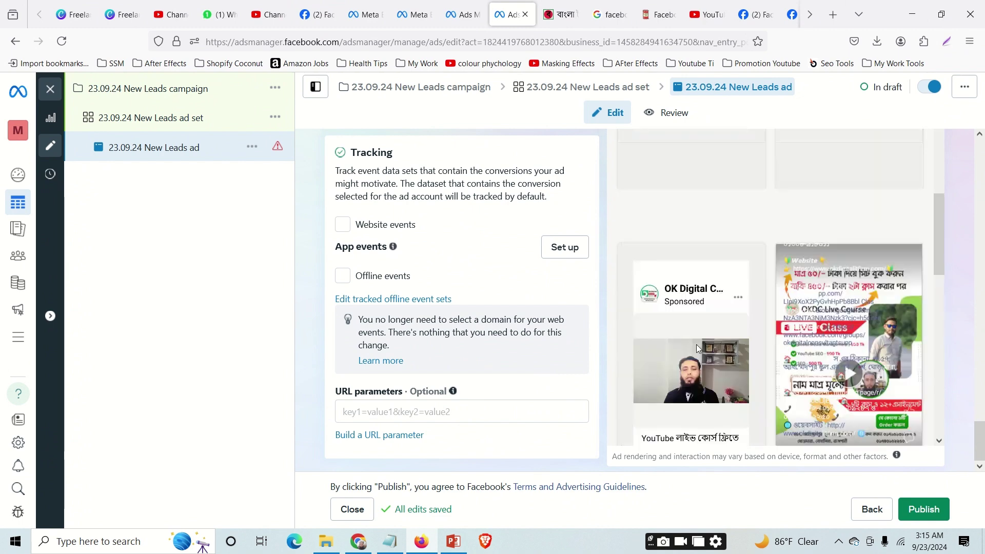
scroll(697, 348, "up", 1)
scroll(722, 348, "down", 3)
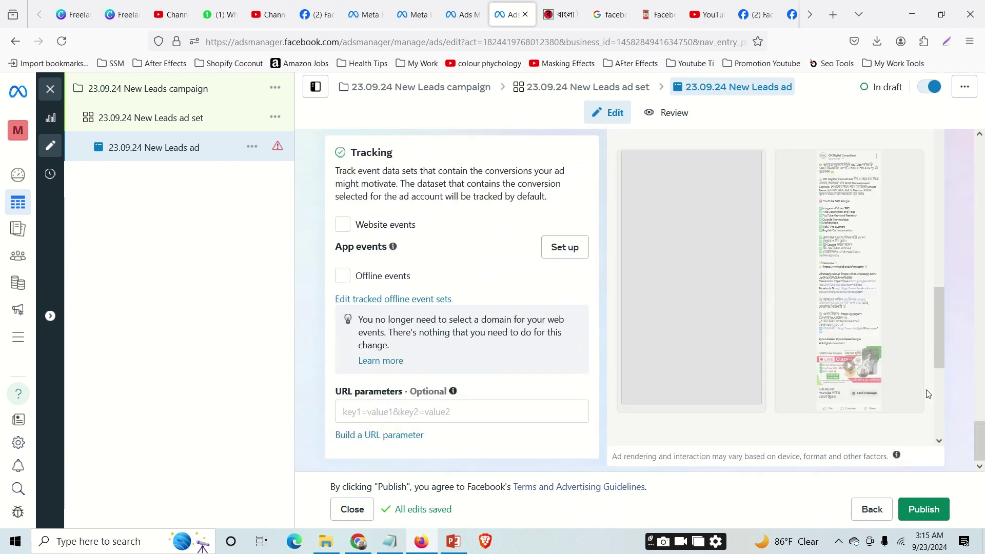
scroll(928, 394, "down", 3)
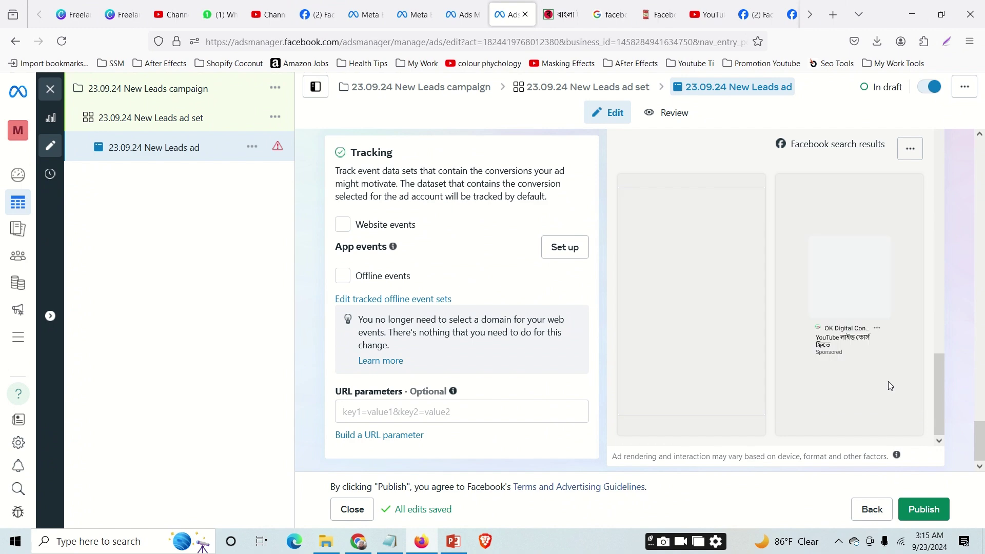
scroll(567, 338, "up", 5)
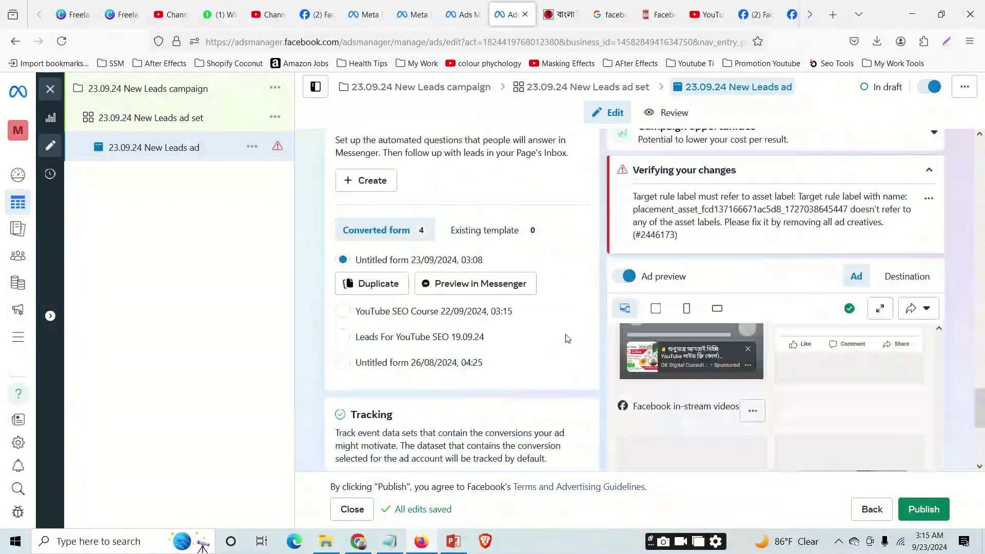
Start a new message template for the ad and look through its welcome message and custom question.
scroll(510, 312, "up", 8)
scroll(487, 312, "down", 6)
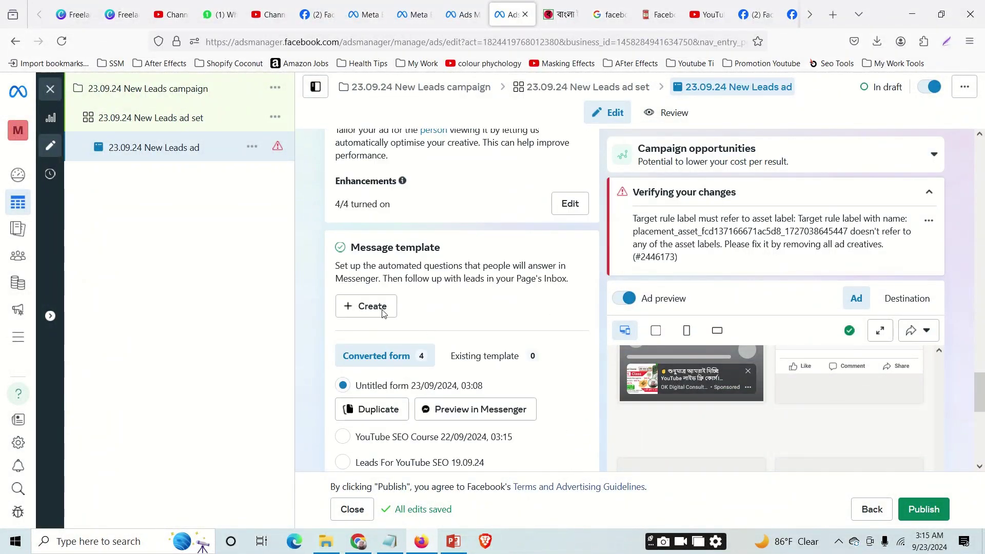
left_click(382, 310)
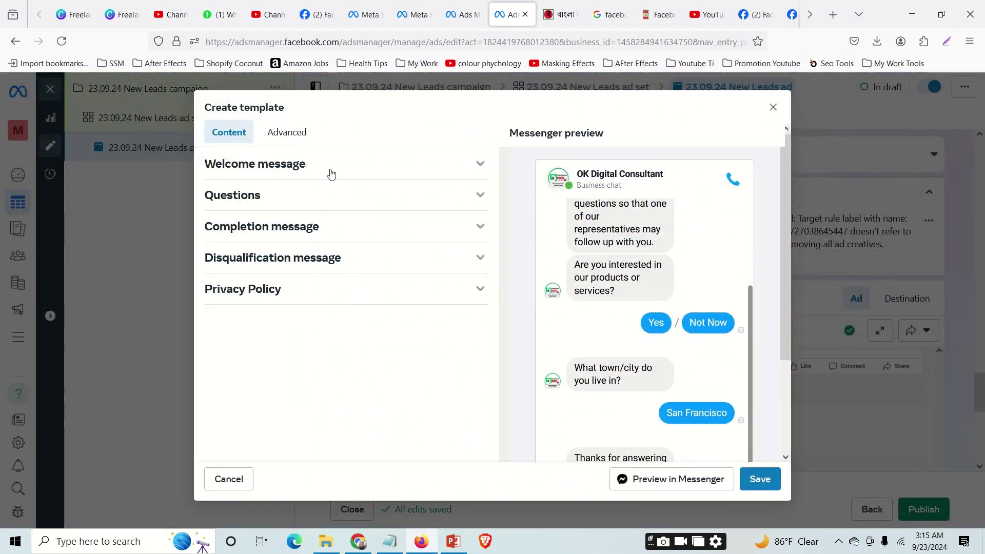
left_click(361, 163)
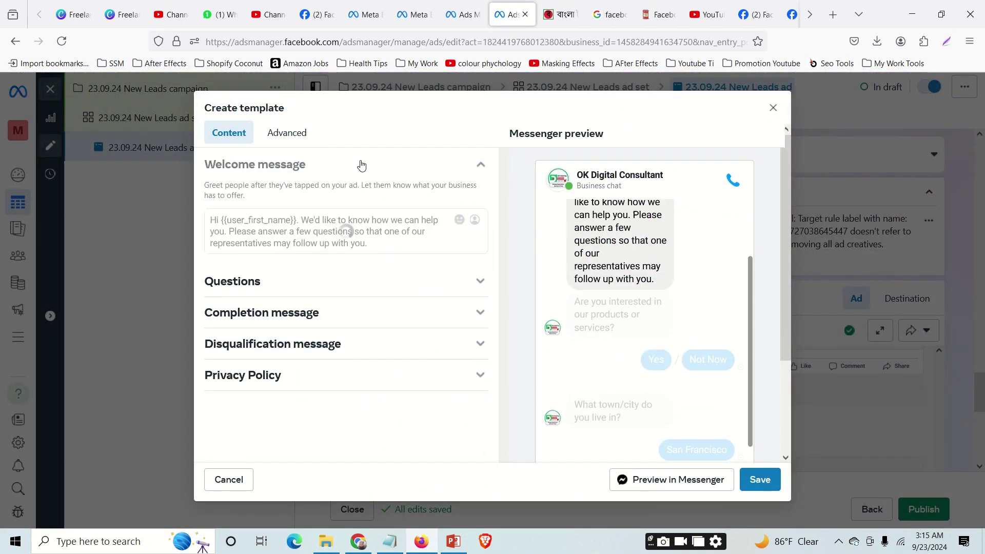
left_click(354, 288)
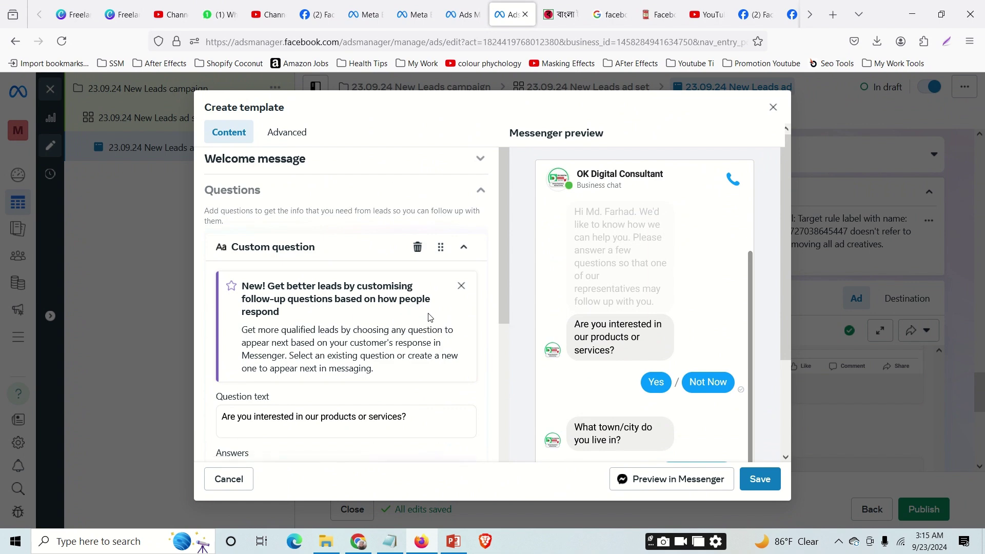
scroll(347, 318, "down", 3)
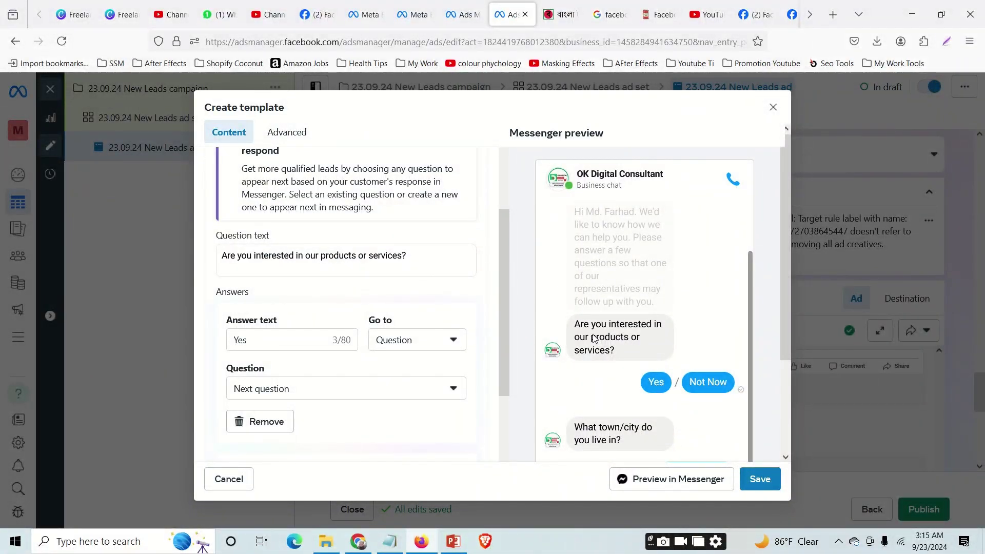
scroll(390, 277, "up", 2)
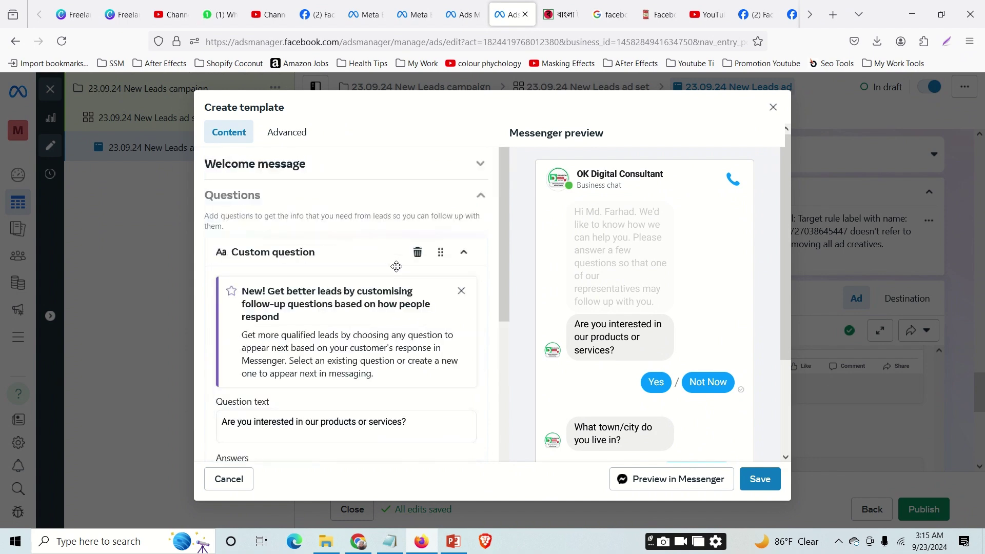
scroll(392, 279, "down", 2)
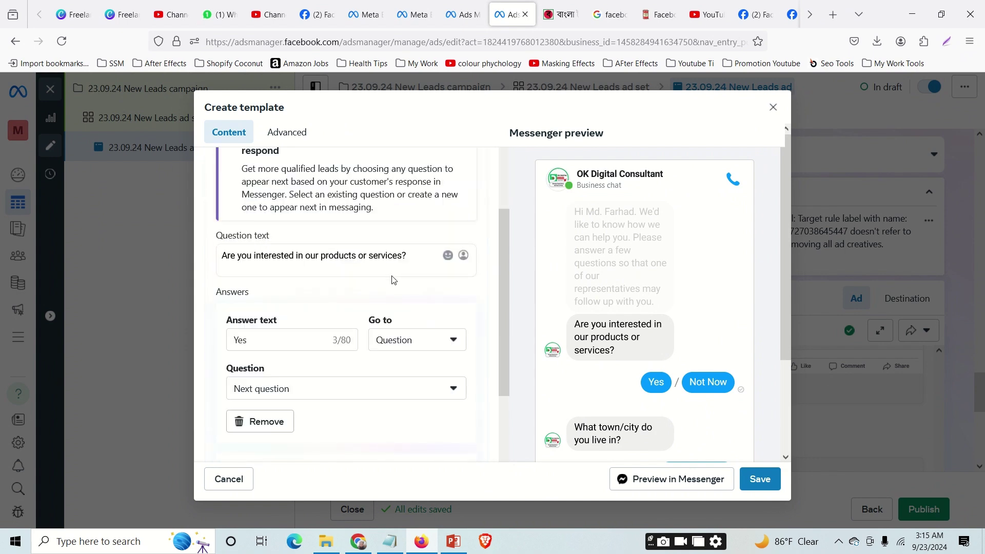
Replace the custom question's text with "Whats your name" and go over its answer options.
triple_click(309, 261)
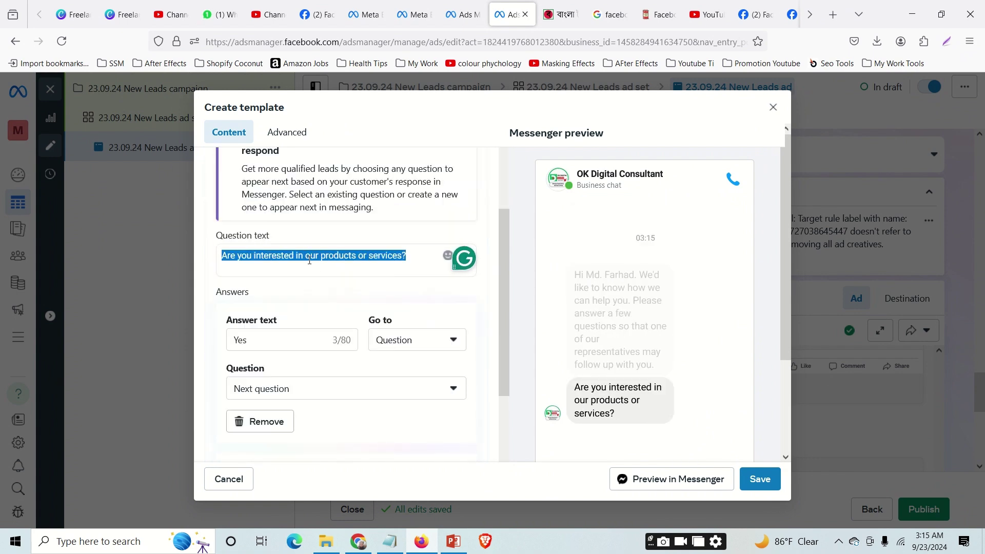
type("What")
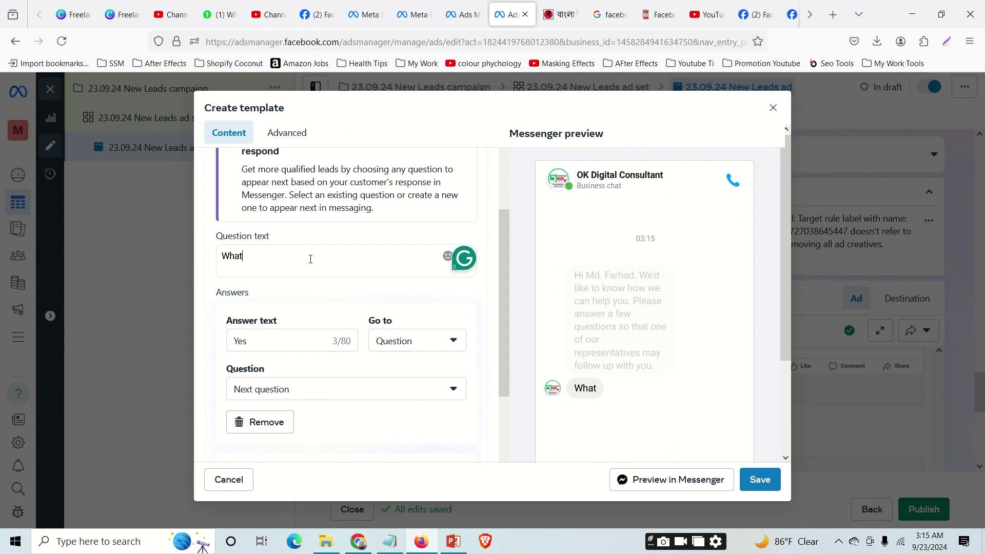
type("s your name")
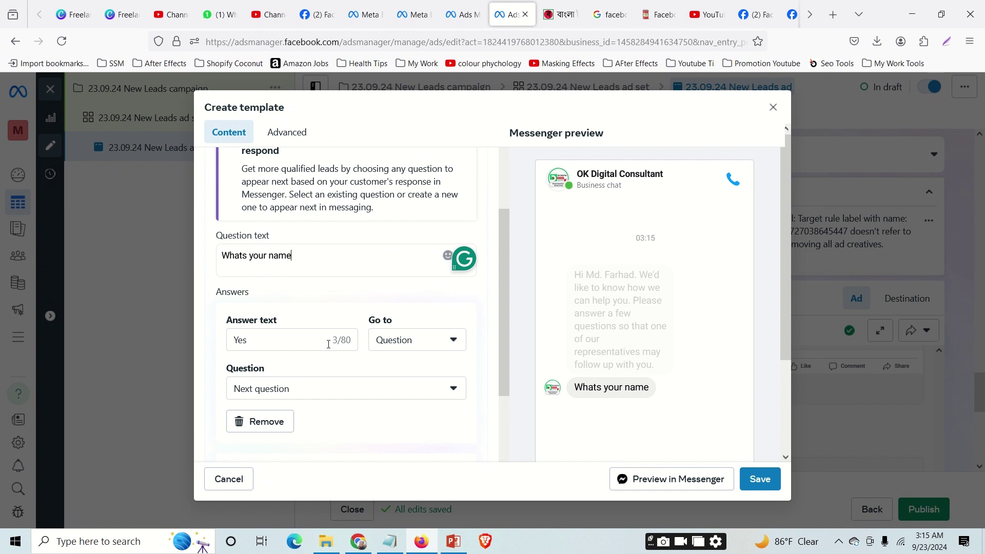
scroll(346, 337, "down", 2)
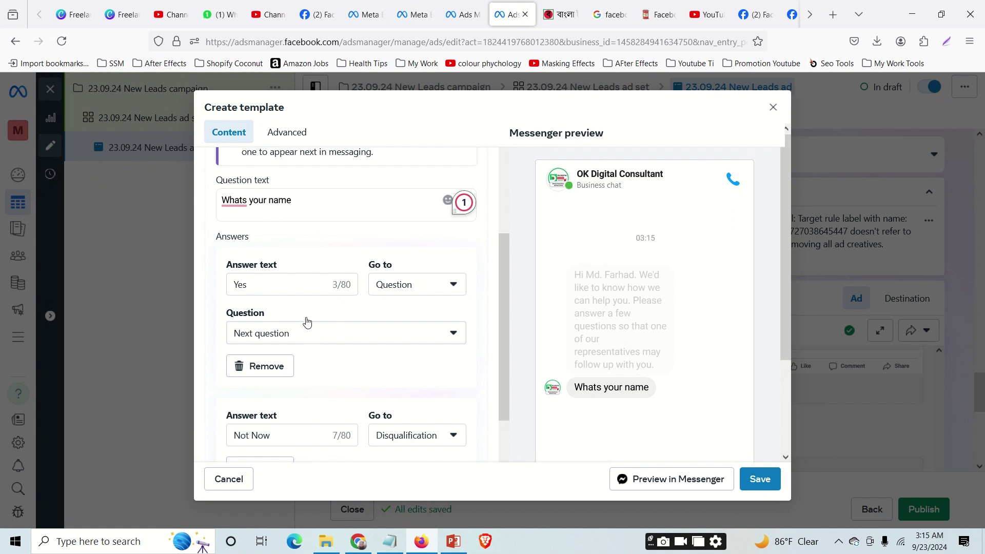
scroll(329, 382, "down", 4)
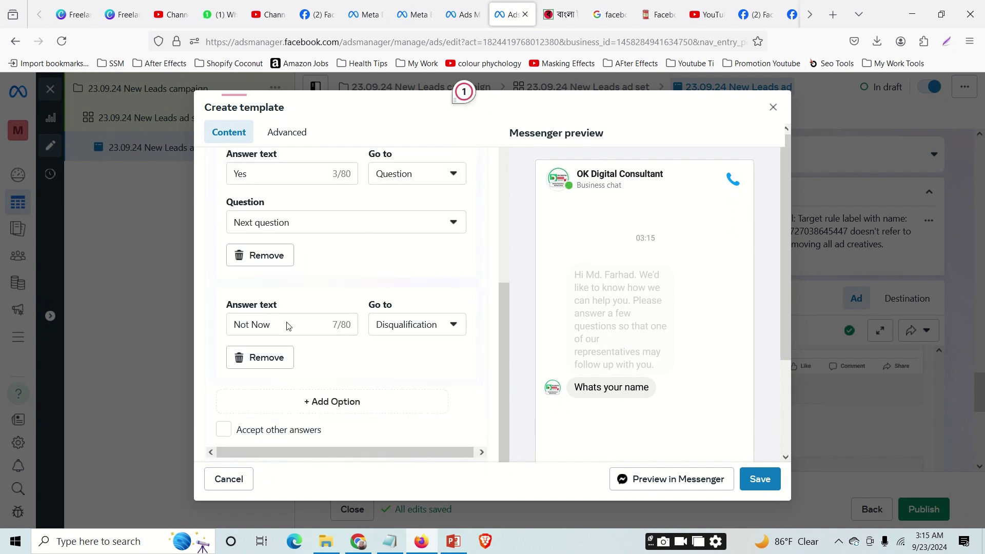
Remove the "Yes" answer from the "Whats your name" custom question.
scroll(318, 315, "up", 6)
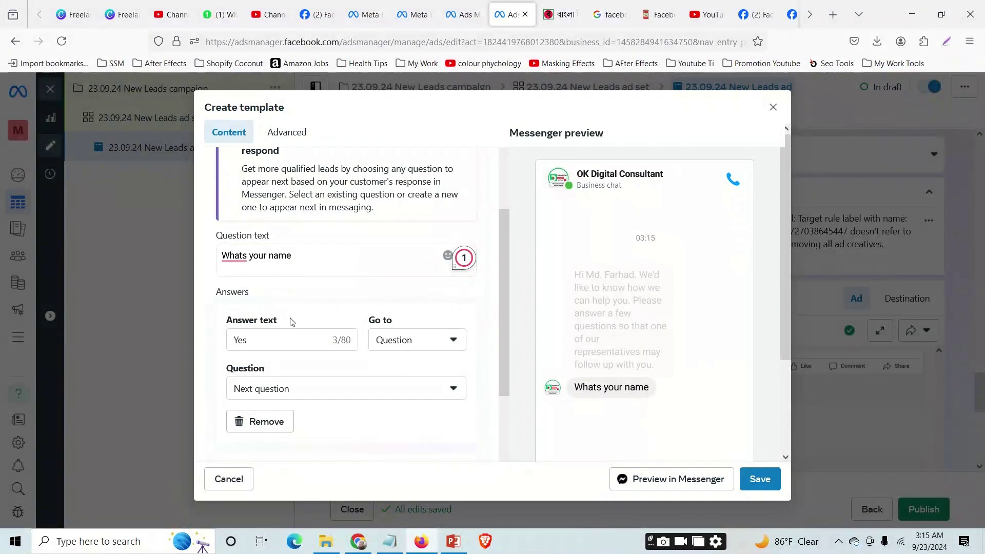
left_click(279, 336)
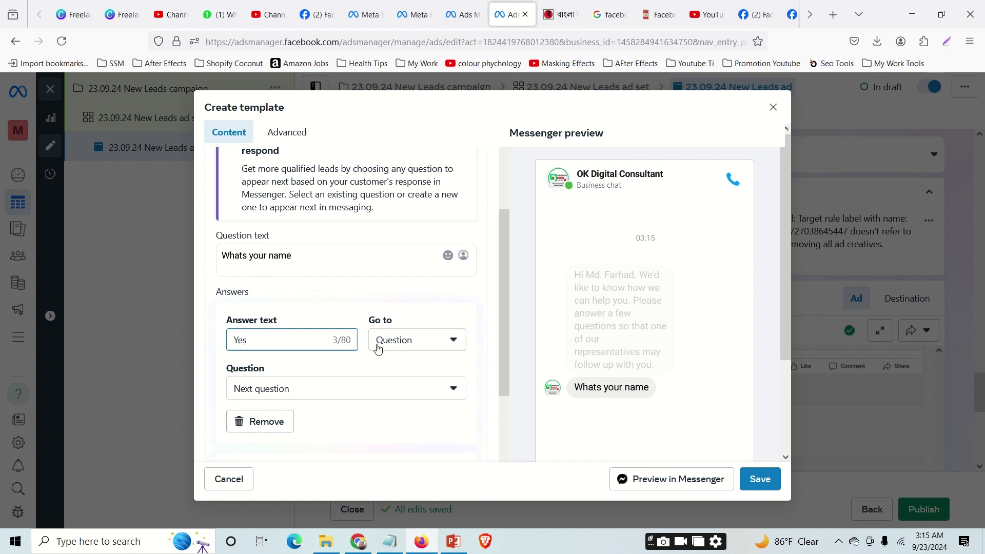
scroll(455, 417, "down", 2)
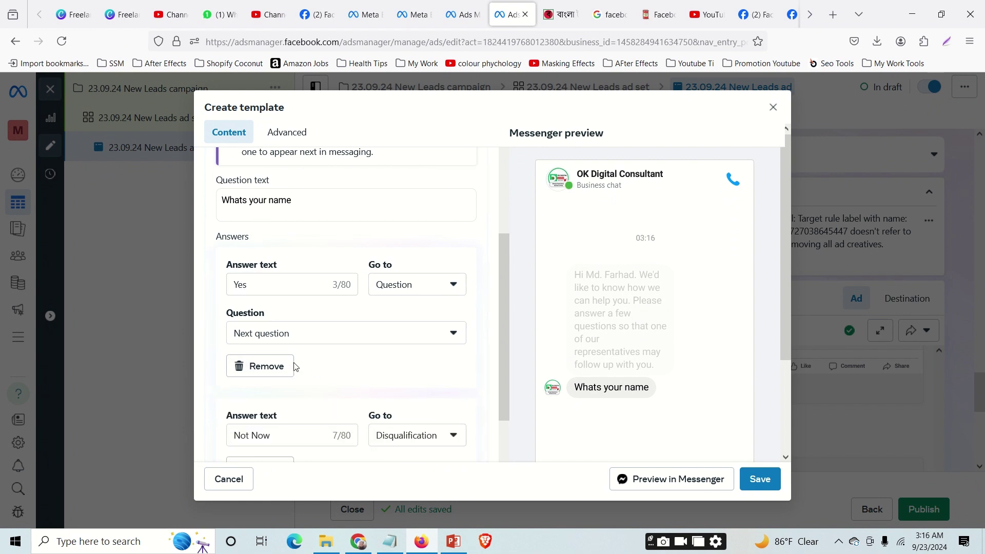
scroll(293, 366, "up", 4)
scroll(334, 329, "down", 2)
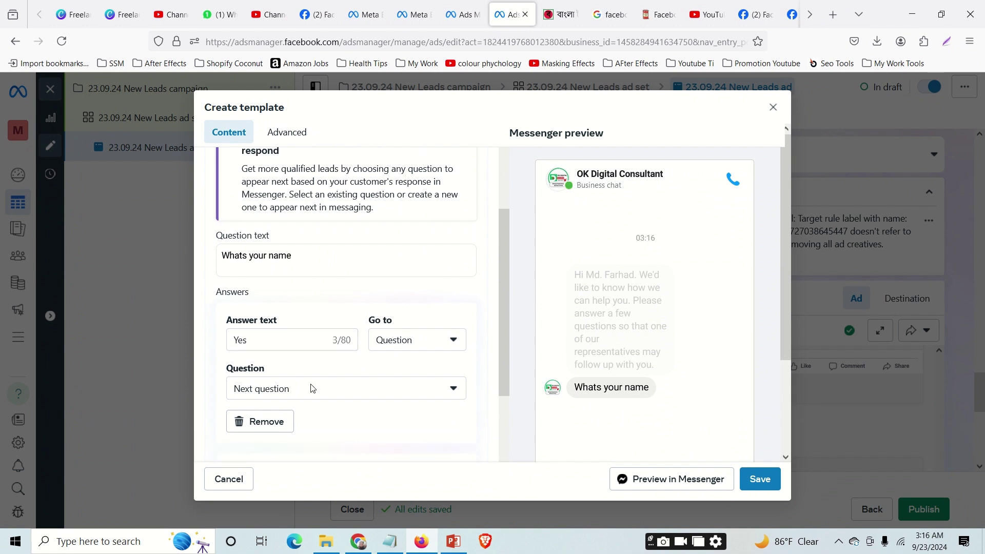
left_click(267, 422)
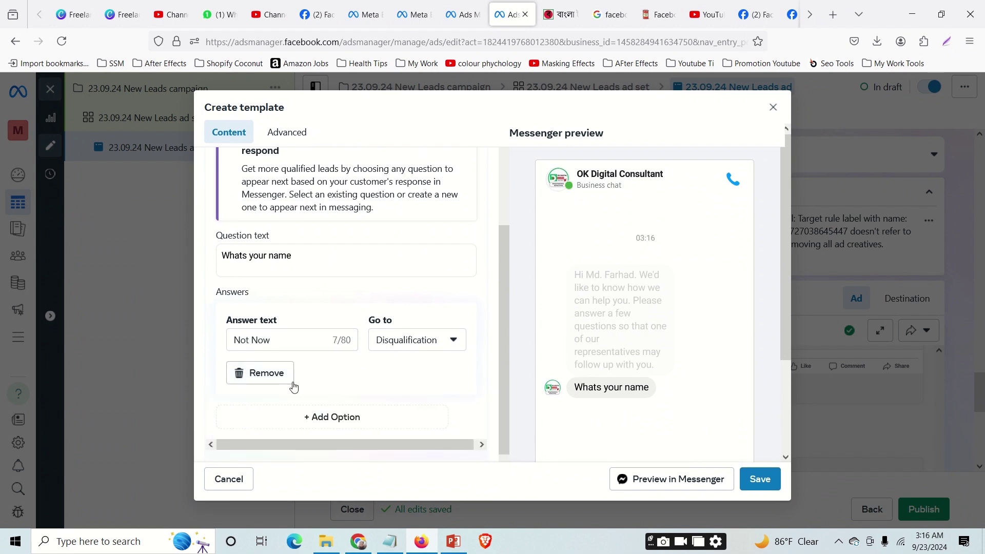
Delete the Town/City question and remove the custom question's remaining "Not Now" answer.
scroll(334, 330, "up", 5)
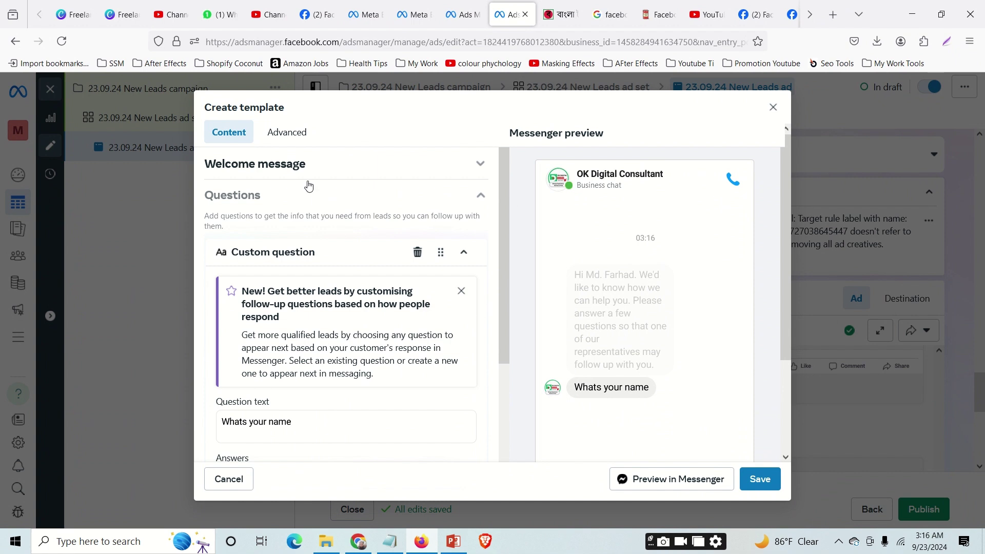
scroll(315, 283, "down", 5)
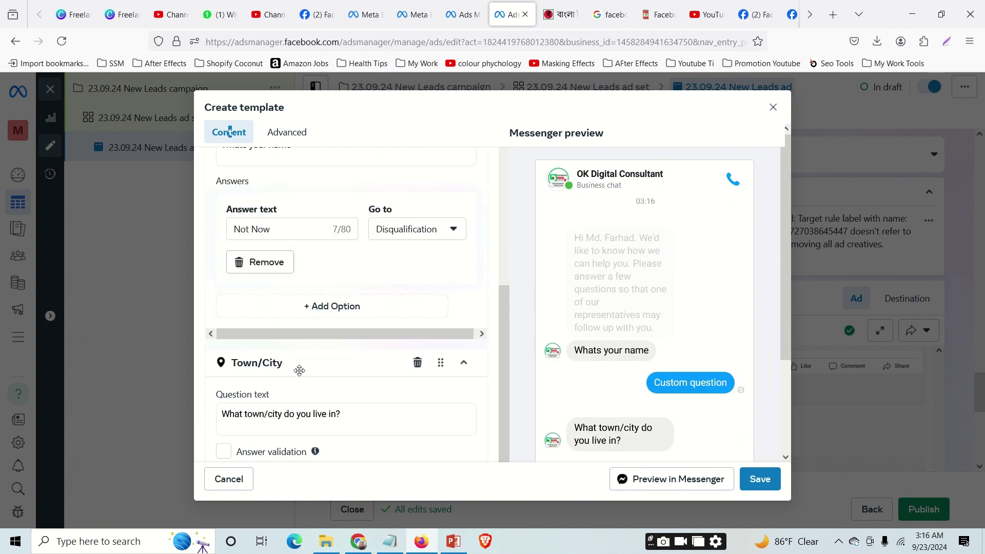
scroll(300, 371, "down", 2)
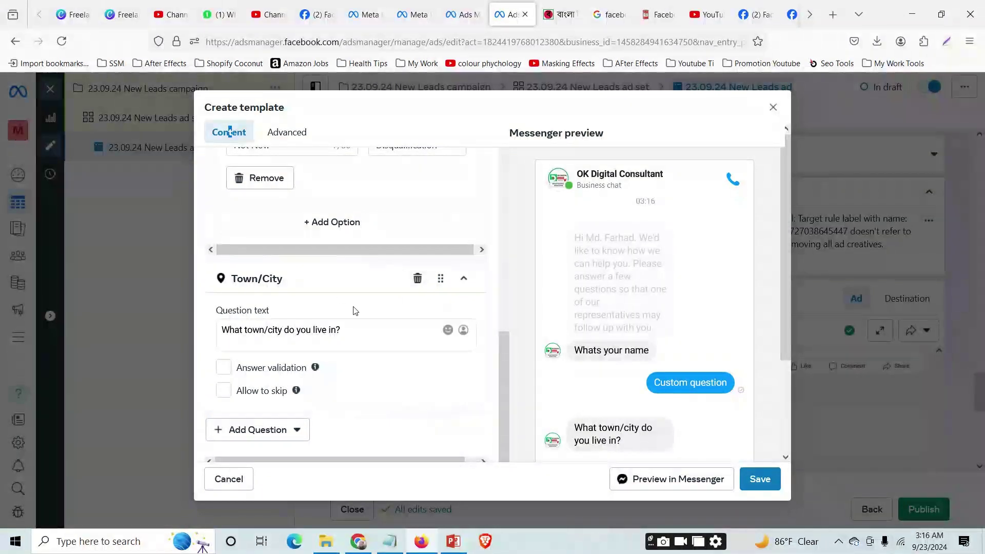
left_click(418, 281)
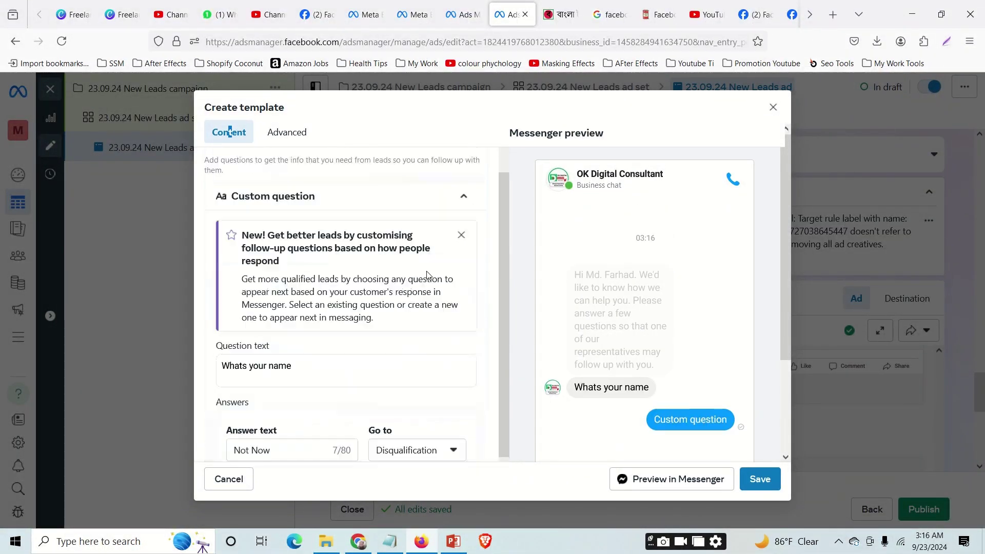
left_click(461, 248)
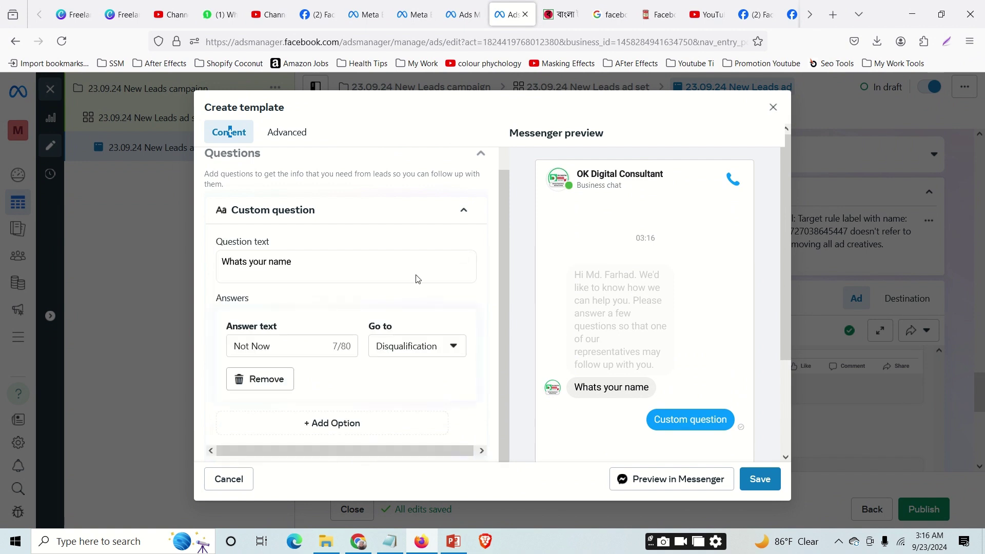
left_click(257, 378)
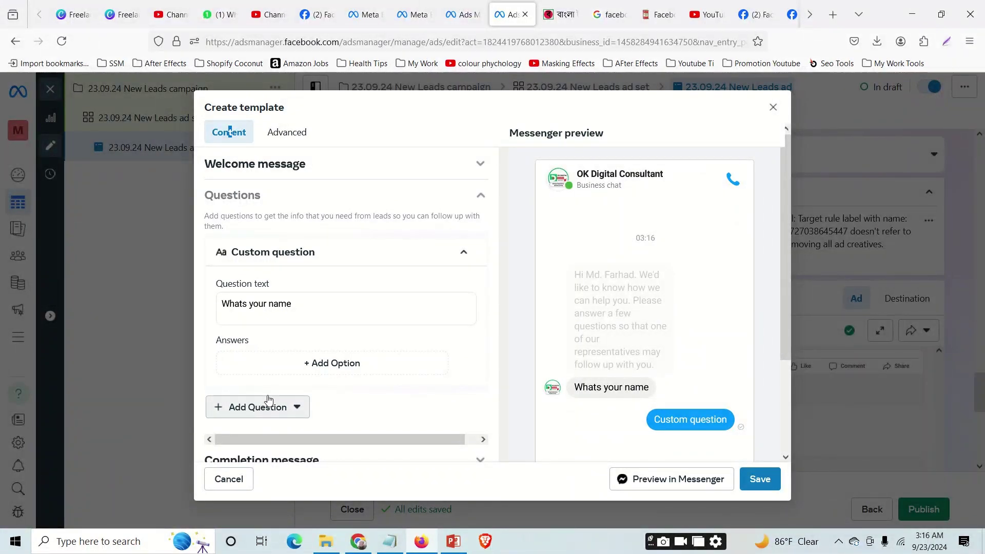
Look through the question types that can be added to the template, including the User information and Address options.
scroll(352, 367, "down", 2)
left_click(259, 296)
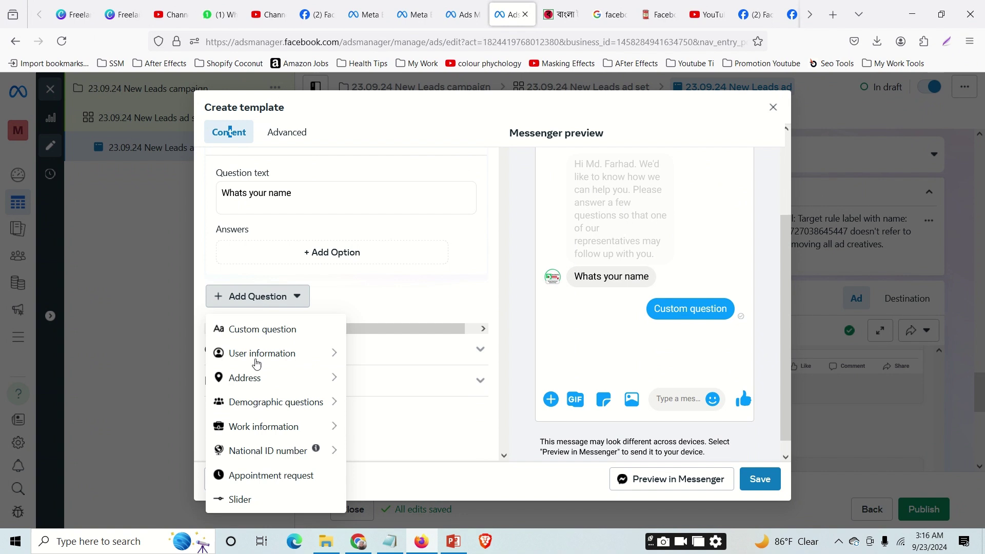
mouse_move(259, 360)
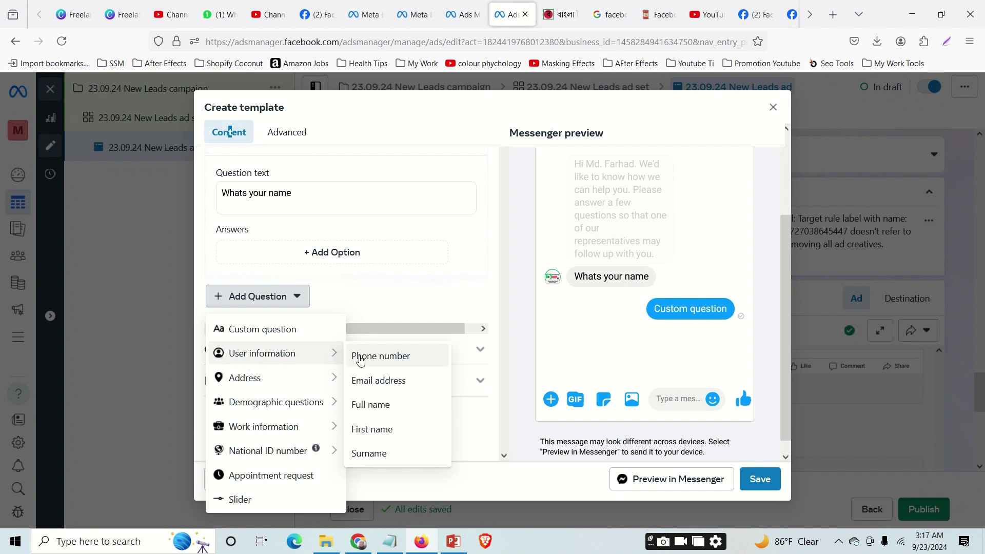
mouse_move(286, 380)
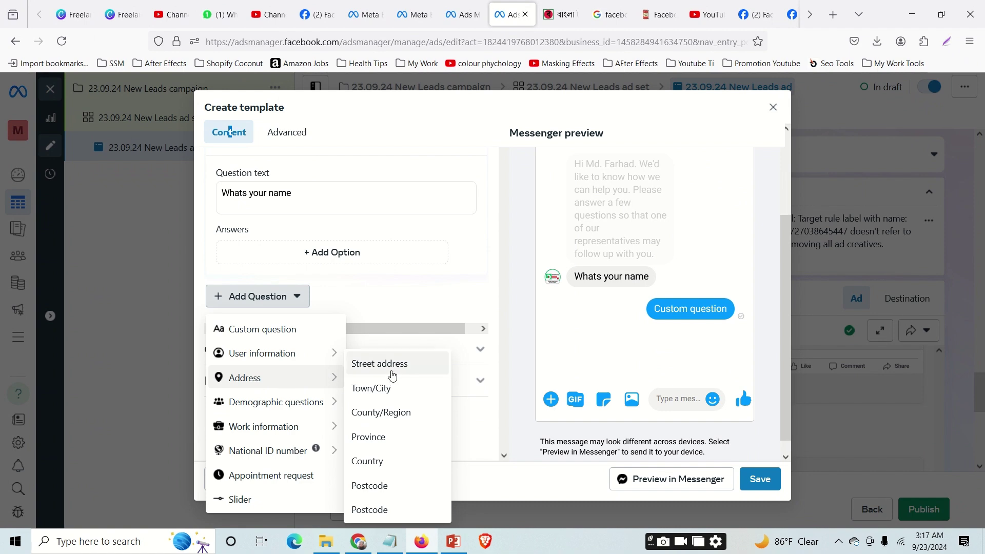
mouse_move(303, 366)
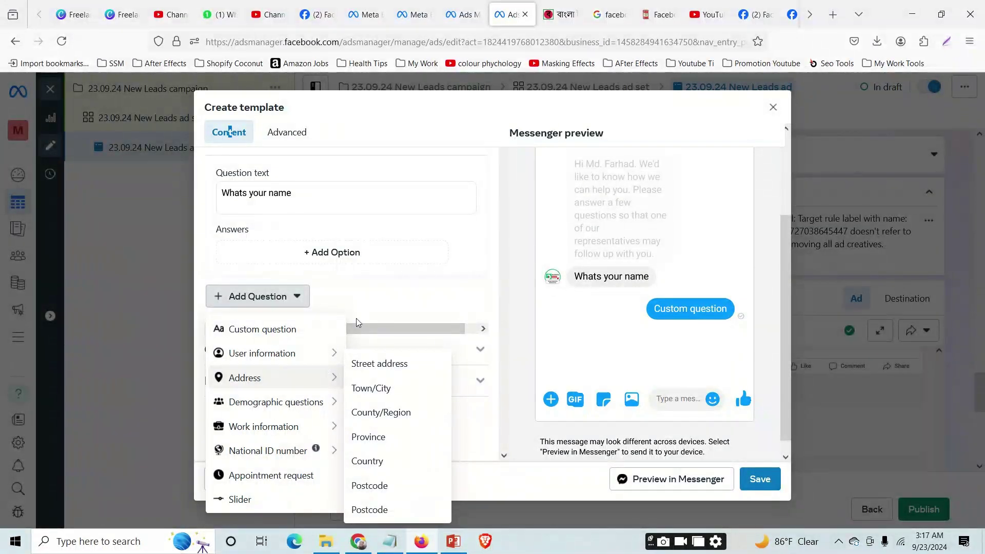
left_click(404, 281)
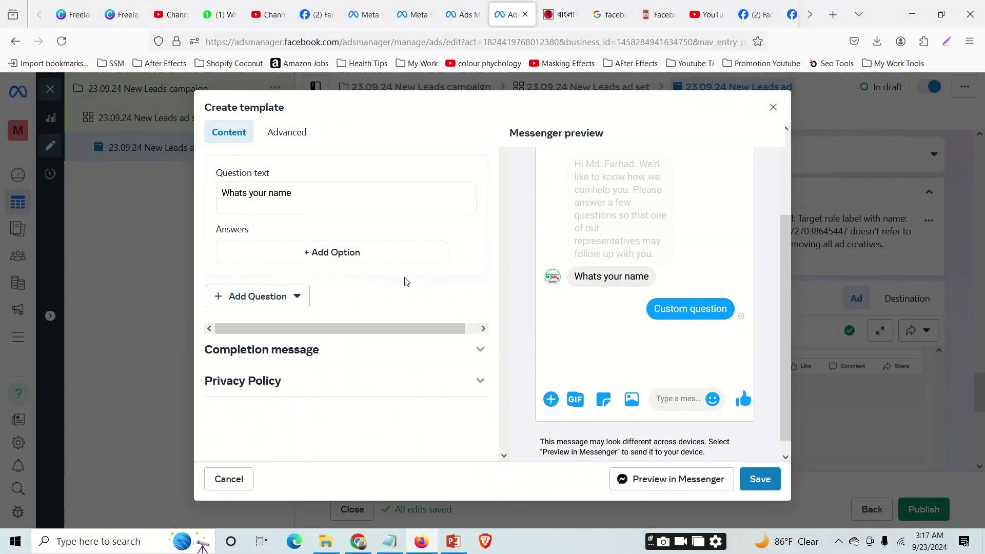
Set the completion message's attachment to Website link and look at its button text and URL fields.
left_click(314, 353)
scroll(331, 260, "up", 3)
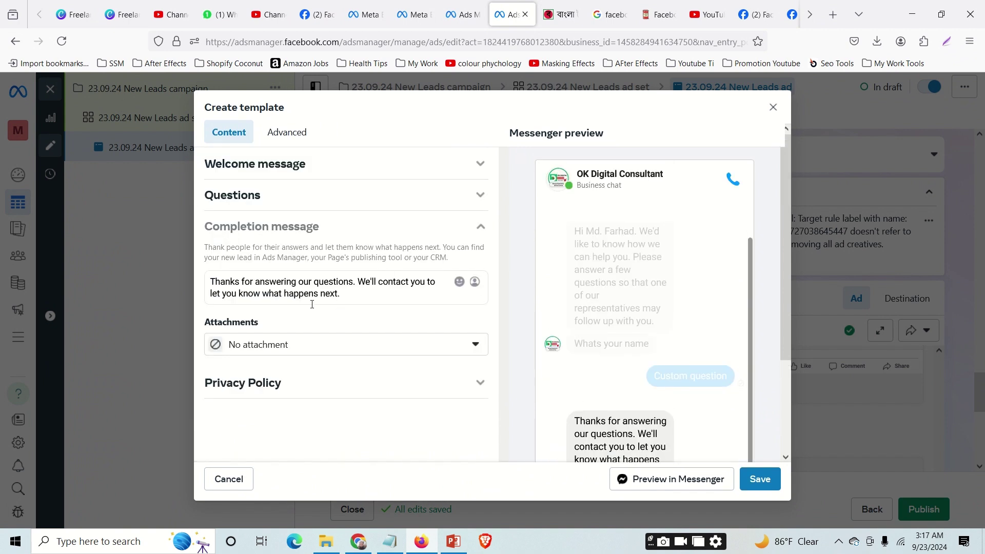
left_click(356, 350)
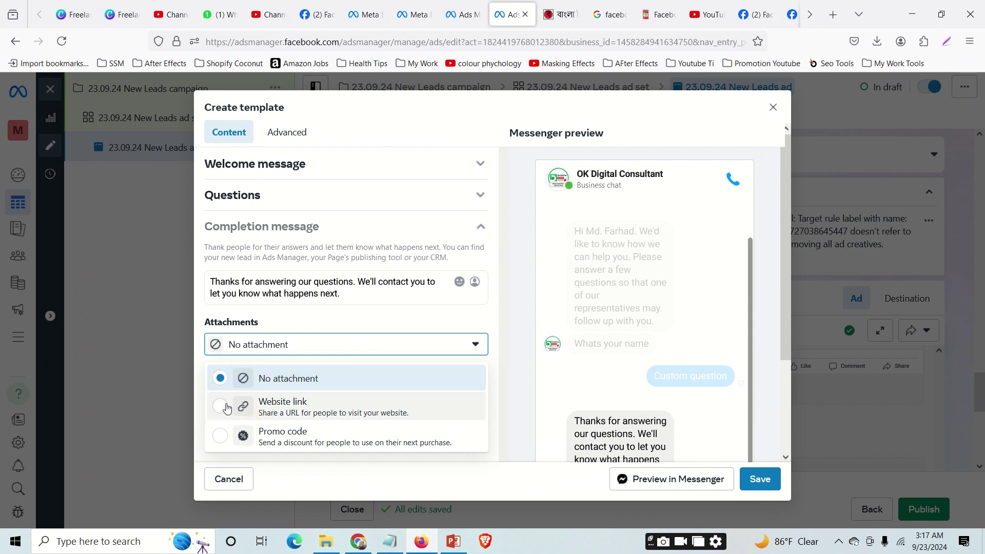
left_click(227, 408)
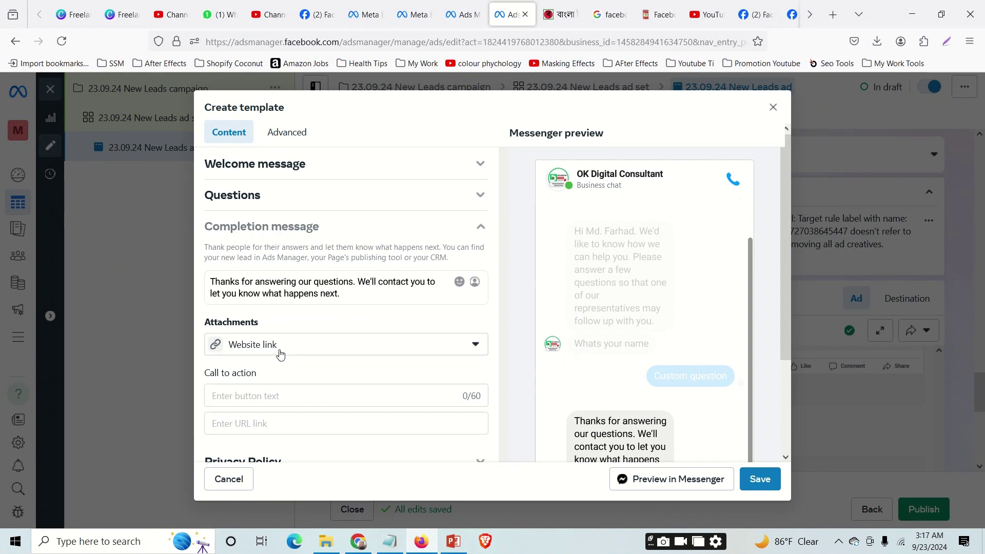
left_click(293, 395)
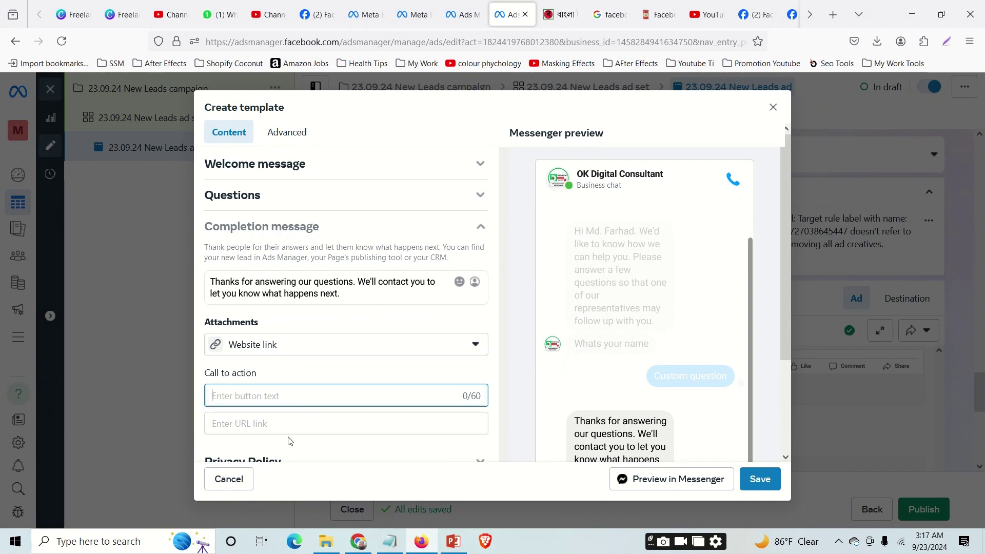
scroll(323, 420, "down", 3)
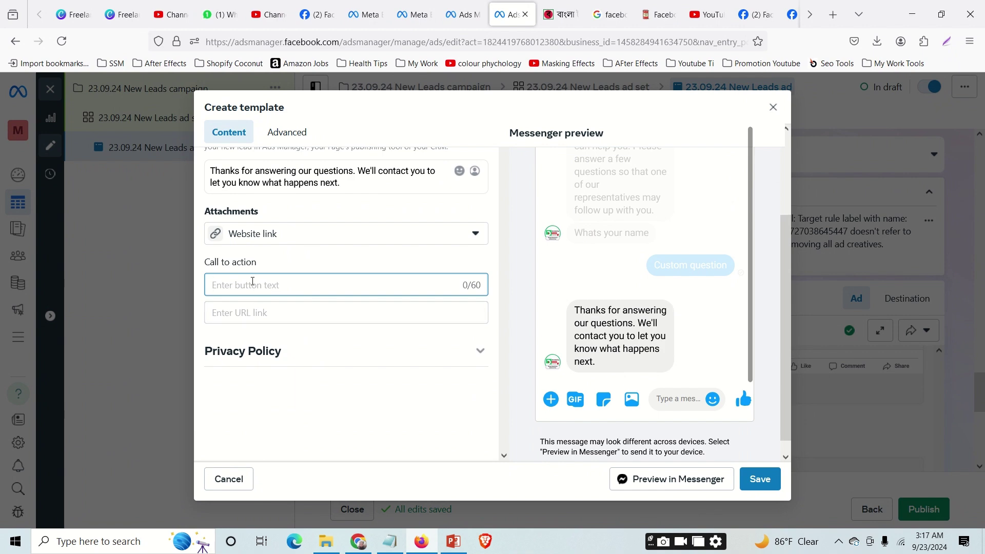
left_click(254, 312)
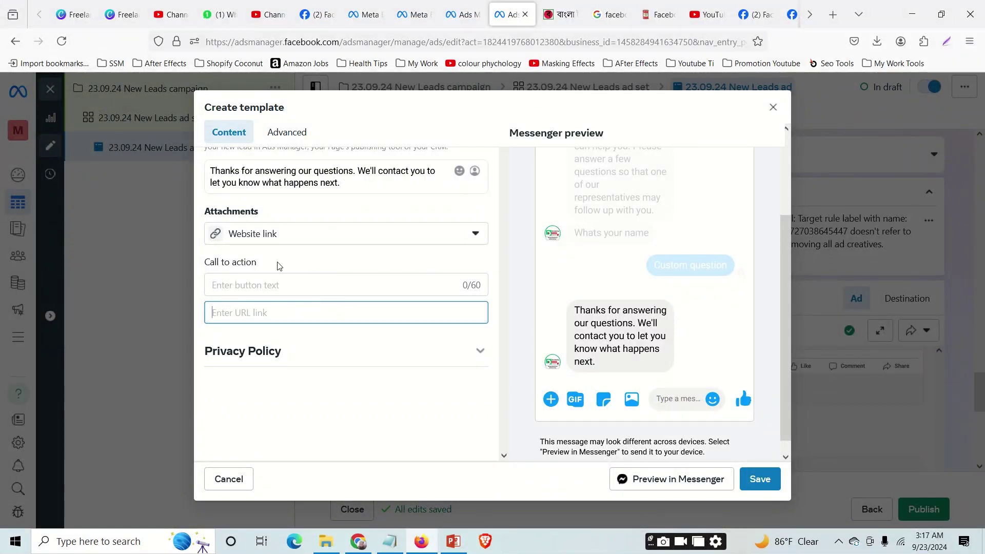
Examine the template's Privacy Policy section and its policy link.
left_click(356, 359)
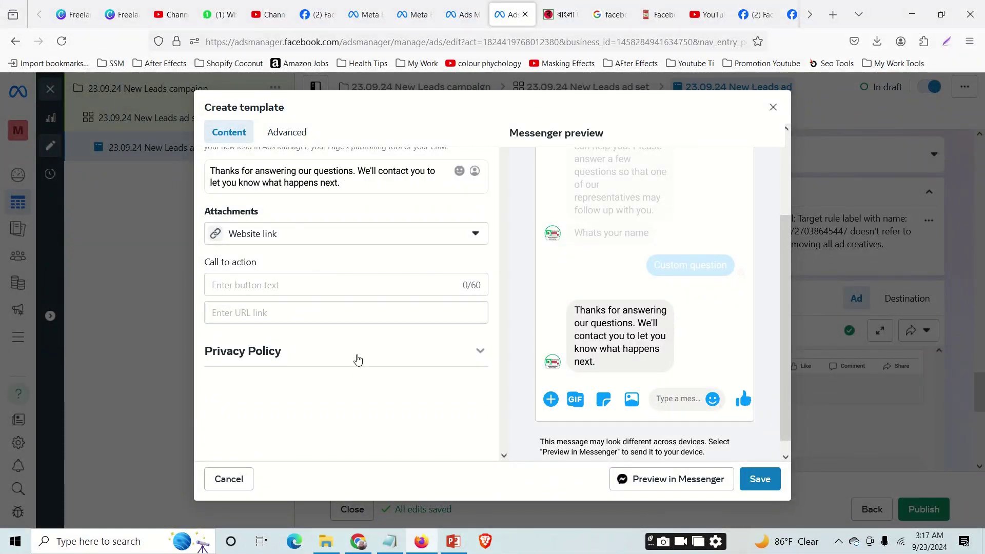
scroll(317, 378, "down", 3)
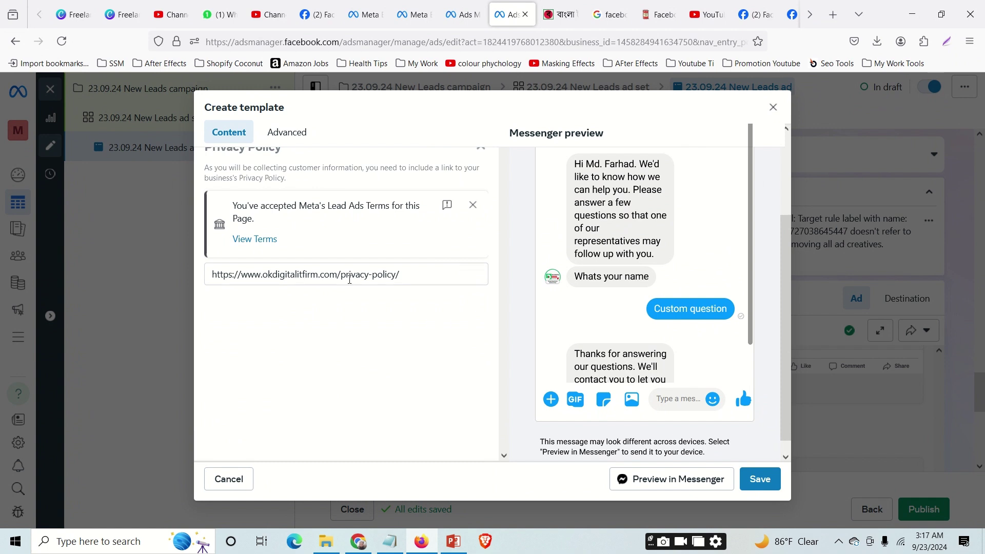
scroll(379, 275, "up", 2)
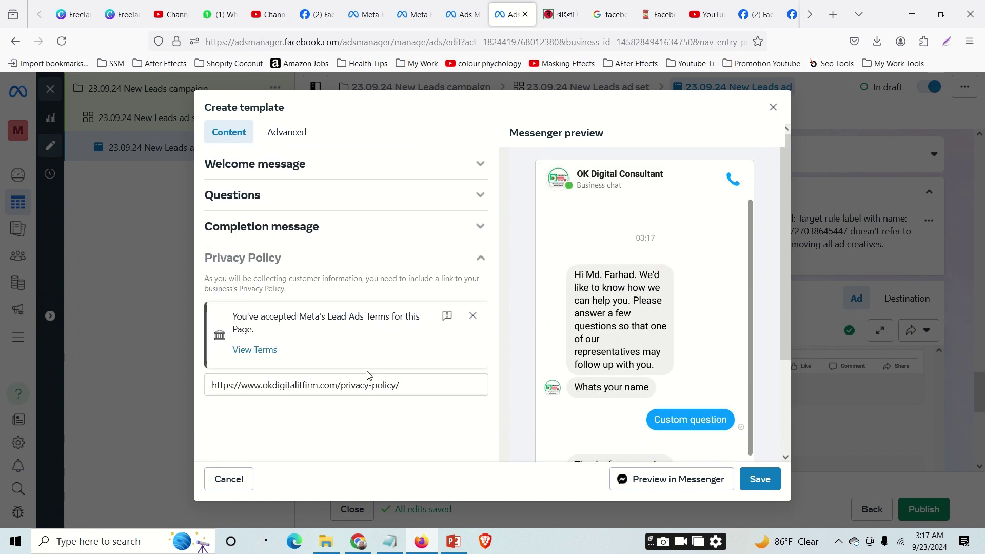
Recheck the template's completion message and questions, and discard the new message template.
left_click(342, 233)
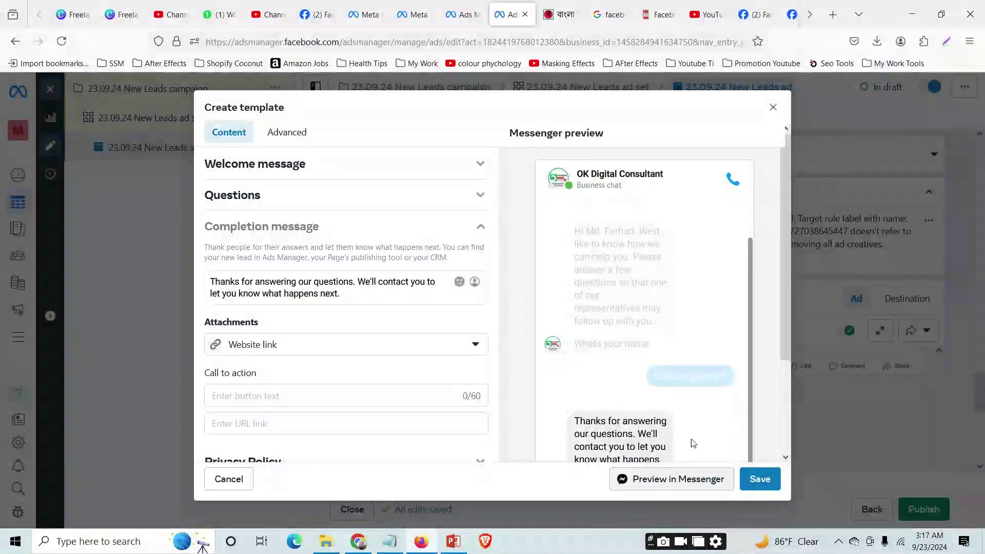
left_click(305, 195)
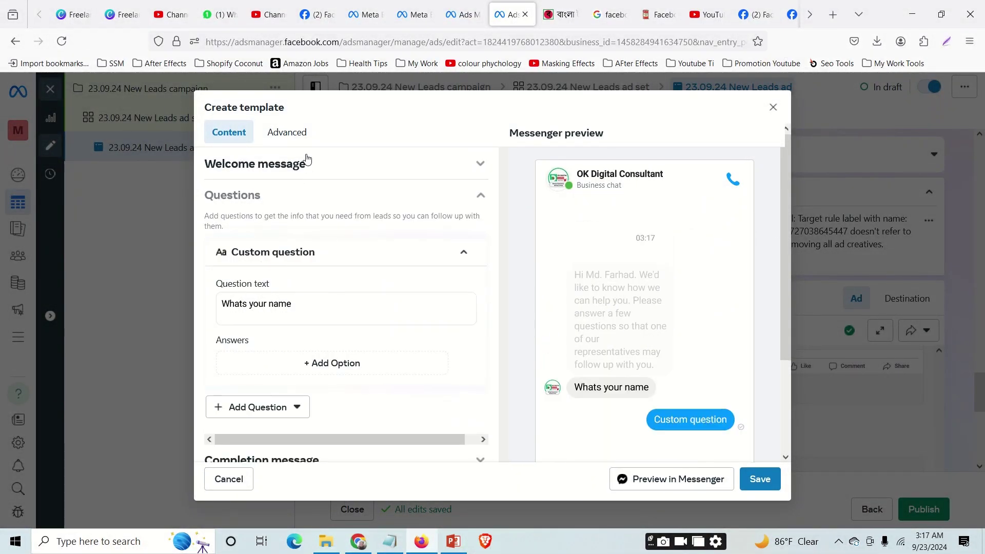
left_click(773, 107)
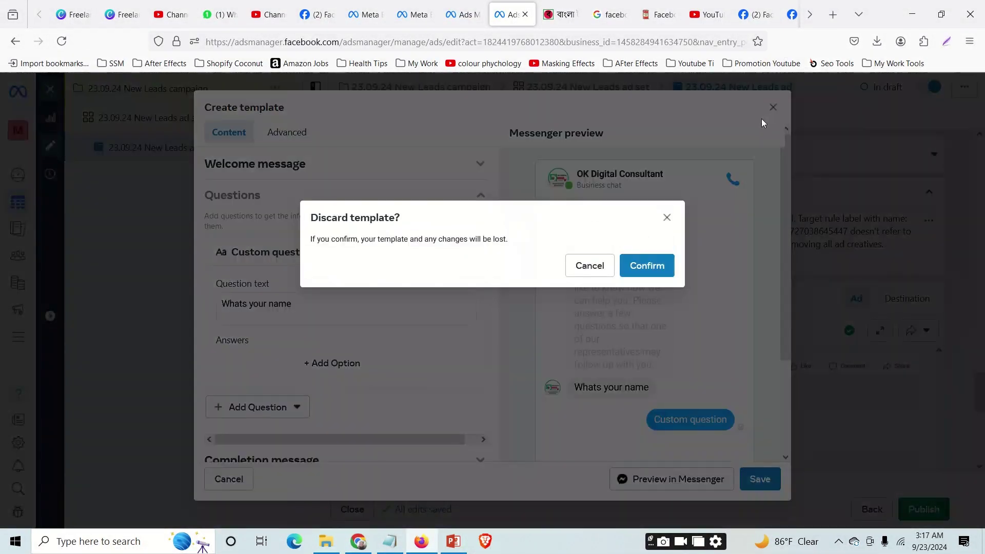
left_click(645, 266)
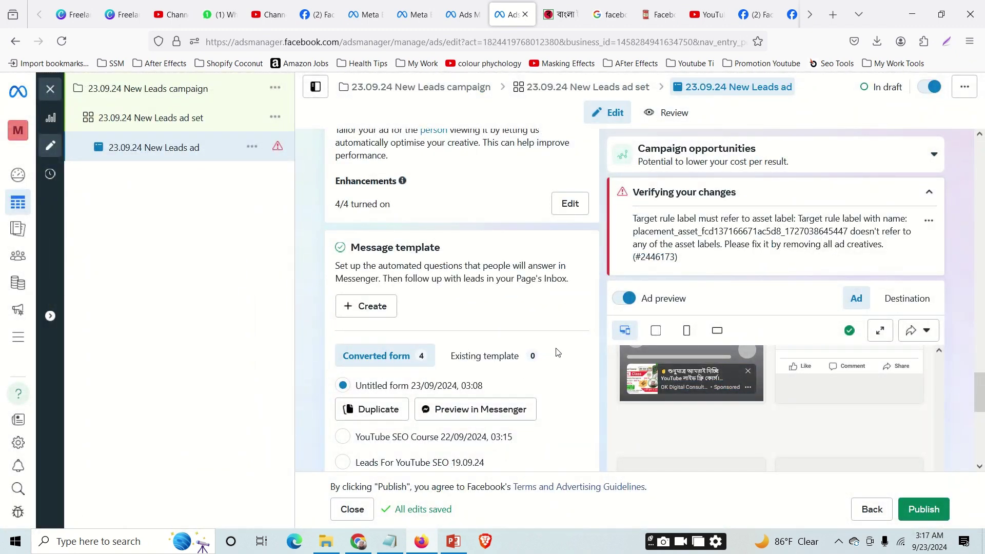
Review the ad's tracking settings, primary text and ad creative sections.
scroll(558, 353, "down", 6)
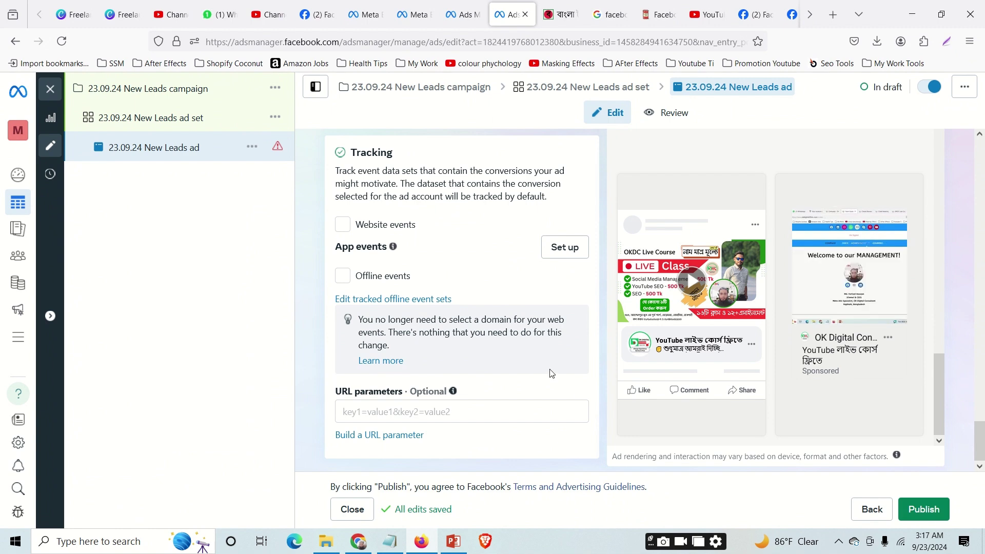
scroll(550, 370, "up", 3)
scroll(550, 370, "up", 15)
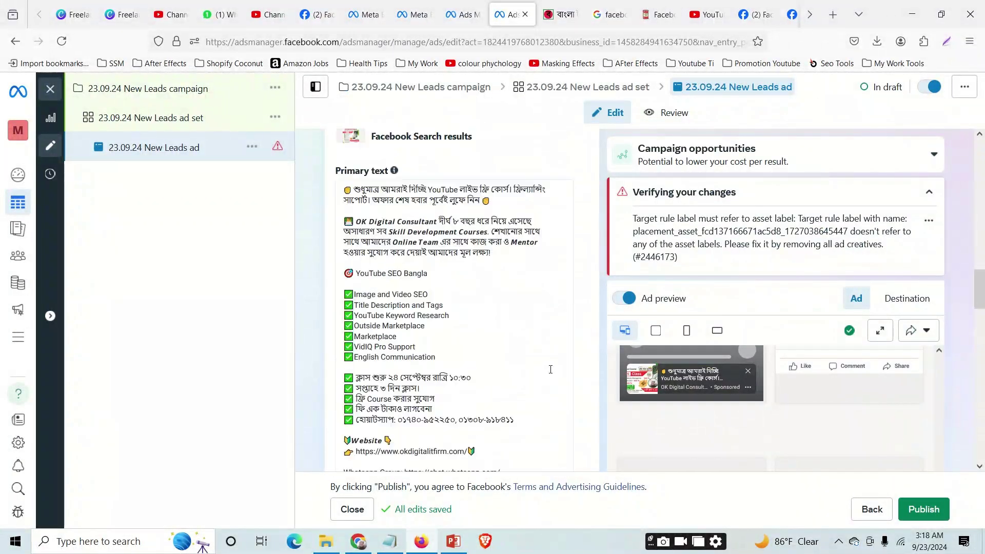
scroll(550, 374, "up", 5)
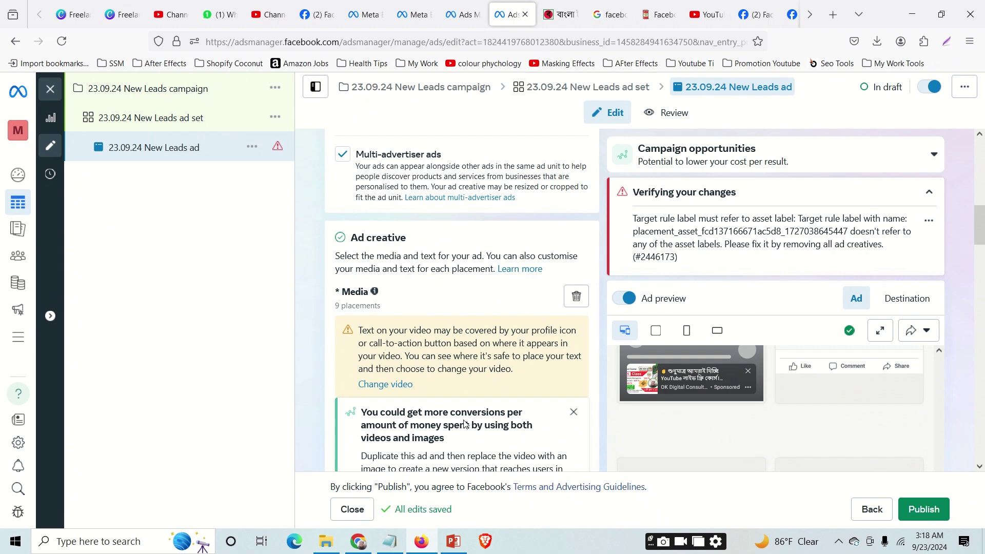
Switch to Chrome, inspect the OK Digital course page with Meta Pixel Helper, and return to Ads Manager in Firefox.
left_click(360, 543)
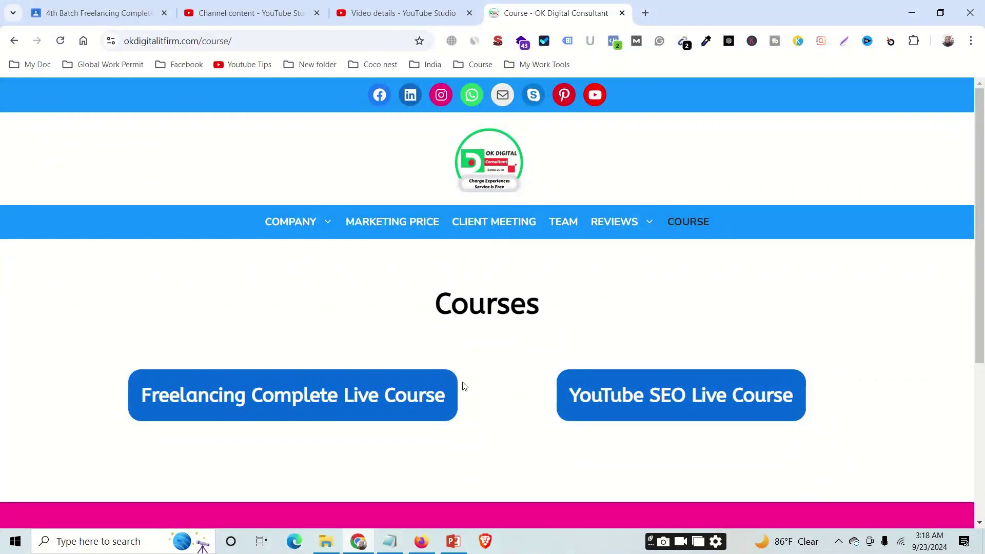
left_click(614, 41)
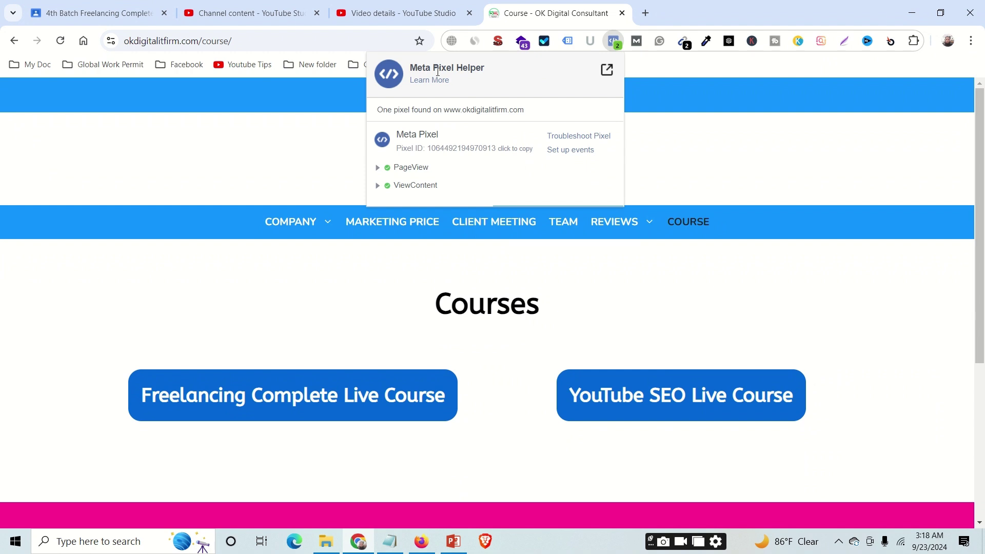
left_click_drag(446, 71, 489, 75)
left_click(420, 539)
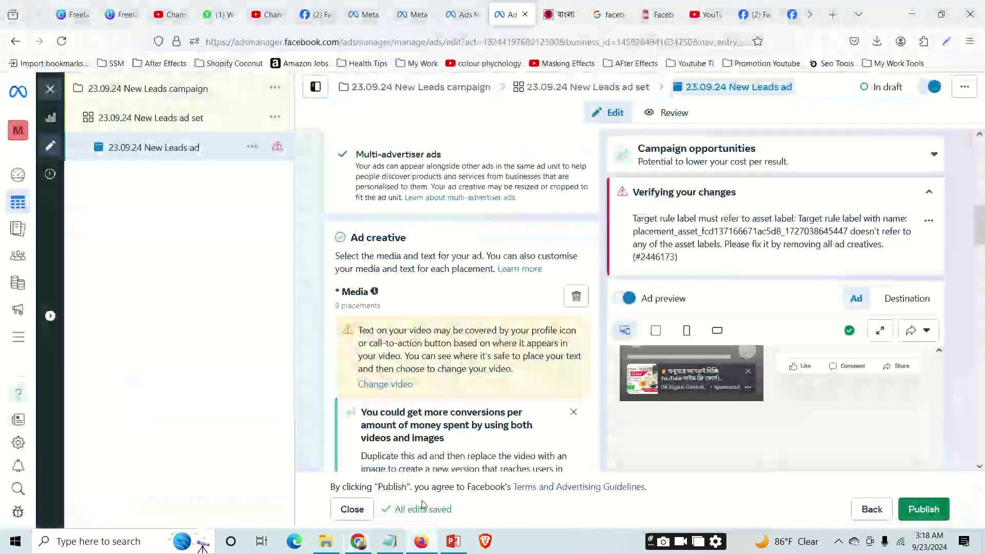
Switch to the campaigns page in Ads Manager, open Events Manager from all tools, and show its data sources.
left_click(464, 21)
mouse_move(23, 256)
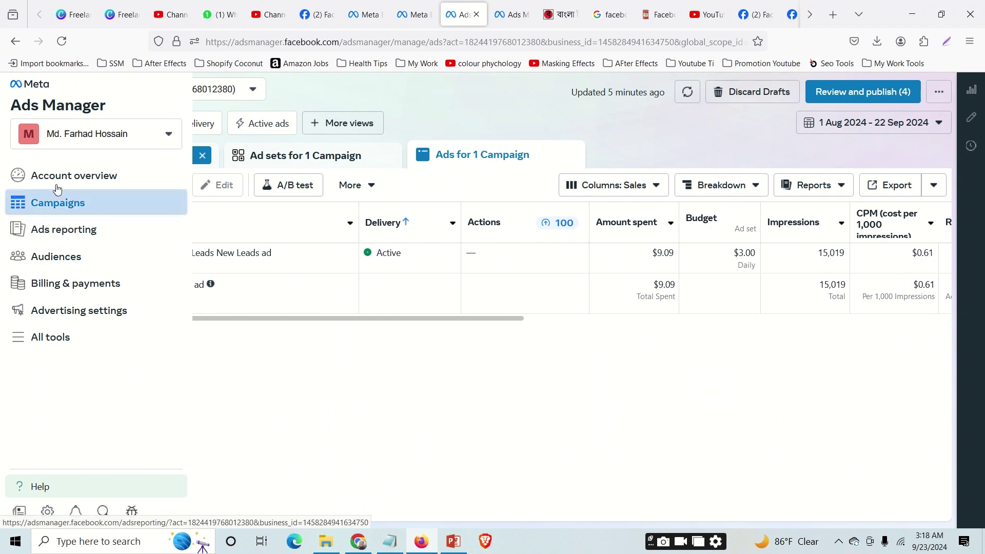
left_click(29, 337)
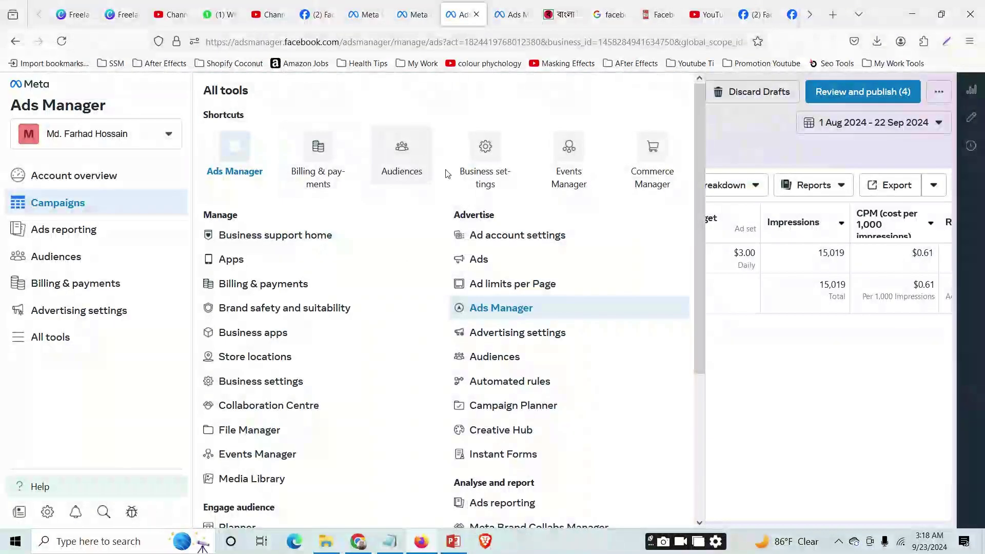
left_click(566, 164)
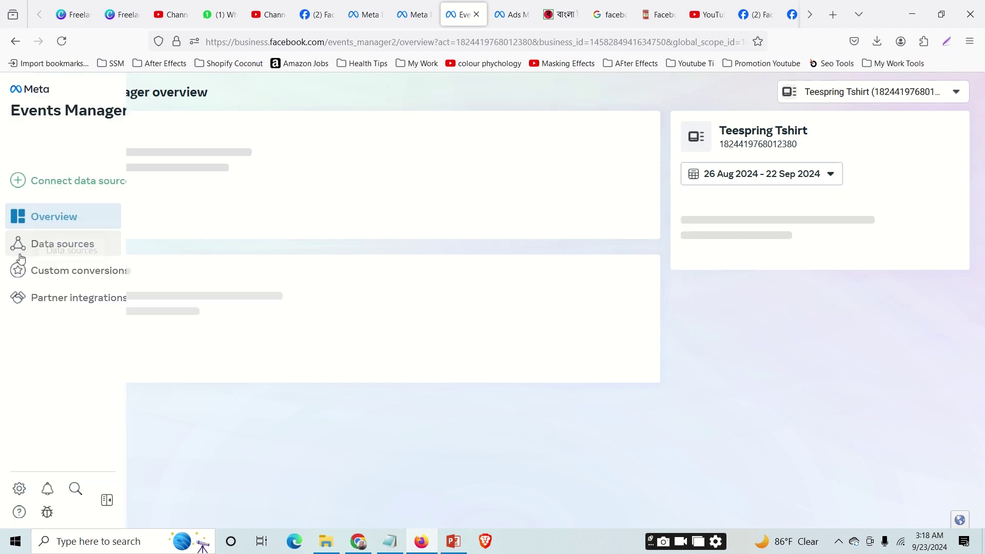
left_click(42, 250)
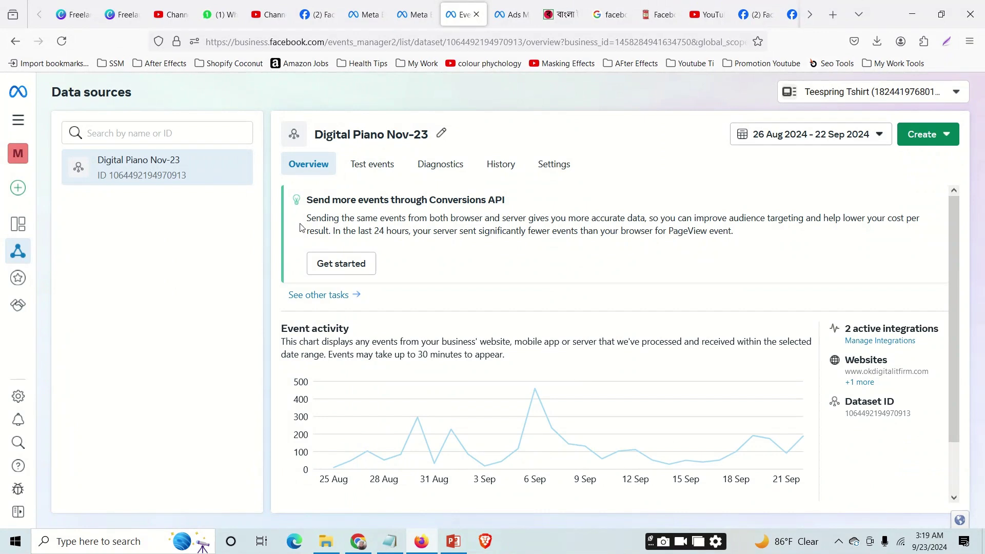
Open the Digital Piano Nov-23 dataset's settings and compare its Dataset ID with Meta Pixel Helper's pixel ID in Chrome.
left_click(547, 170)
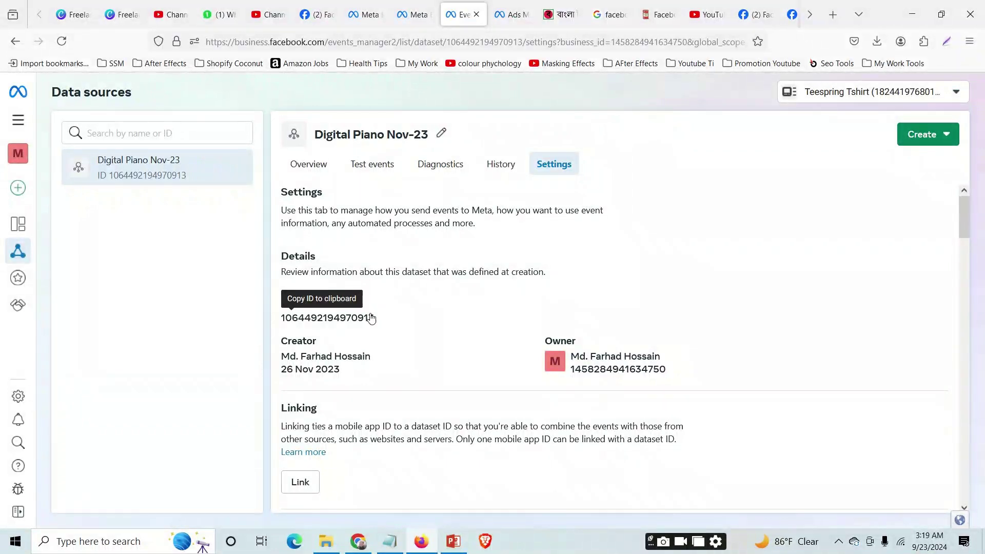
left_click(358, 542)
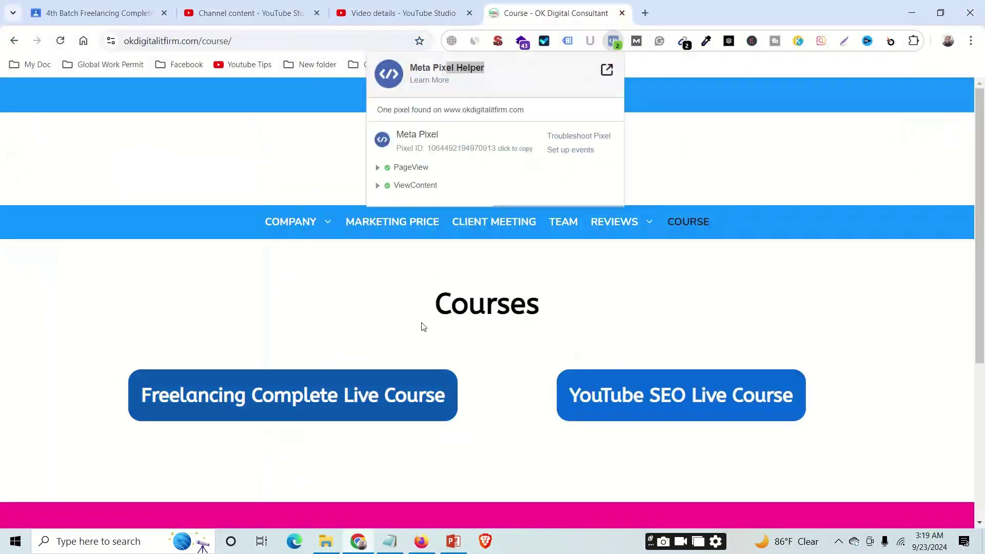
left_click(421, 545)
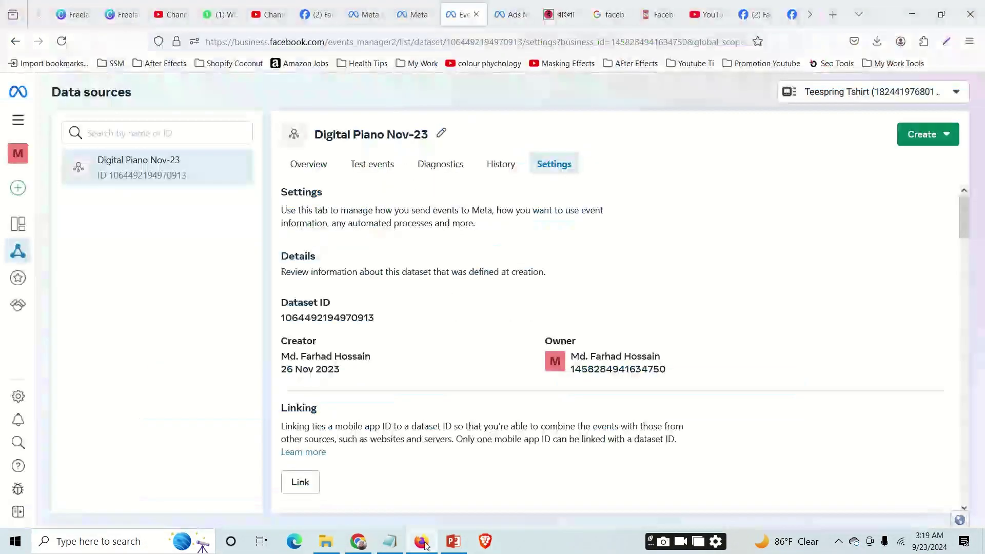
View the dataset's test events and expand the instructions for confirming that the server's events are set up correctly.
left_click(377, 164)
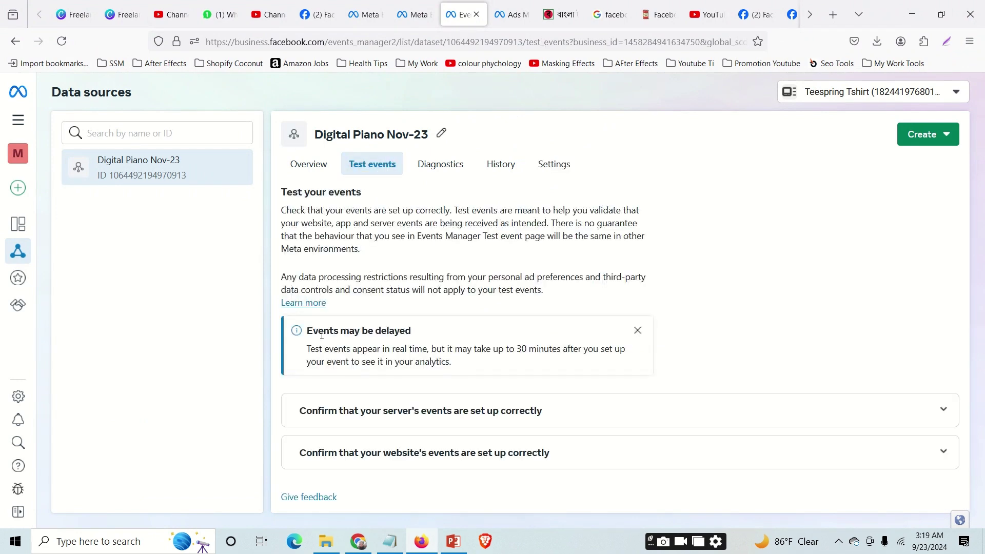
left_click(460, 415)
scroll(460, 415, "down", 3)
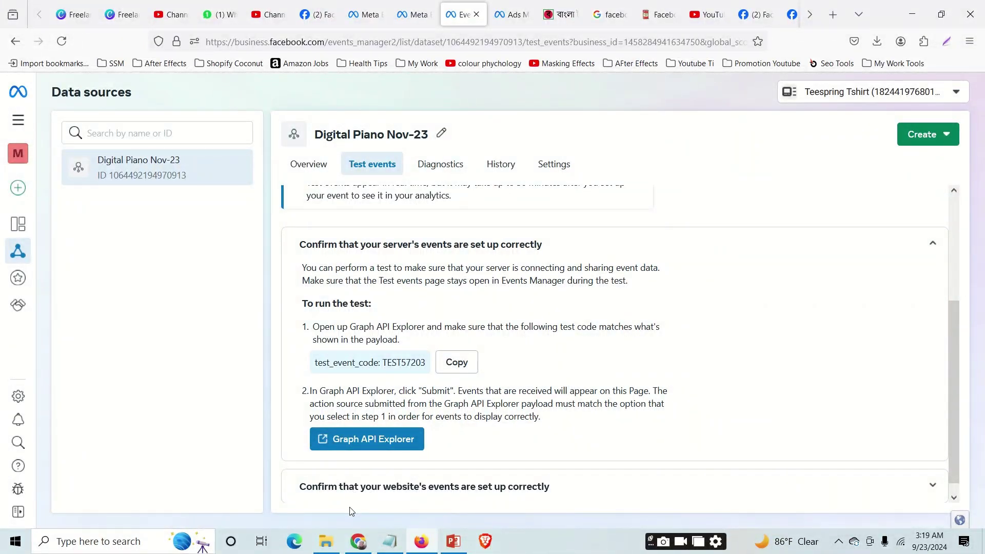
Switch to Chrome and look through the website's installed WordPress plugins for PixelYourSite.
left_click(358, 542)
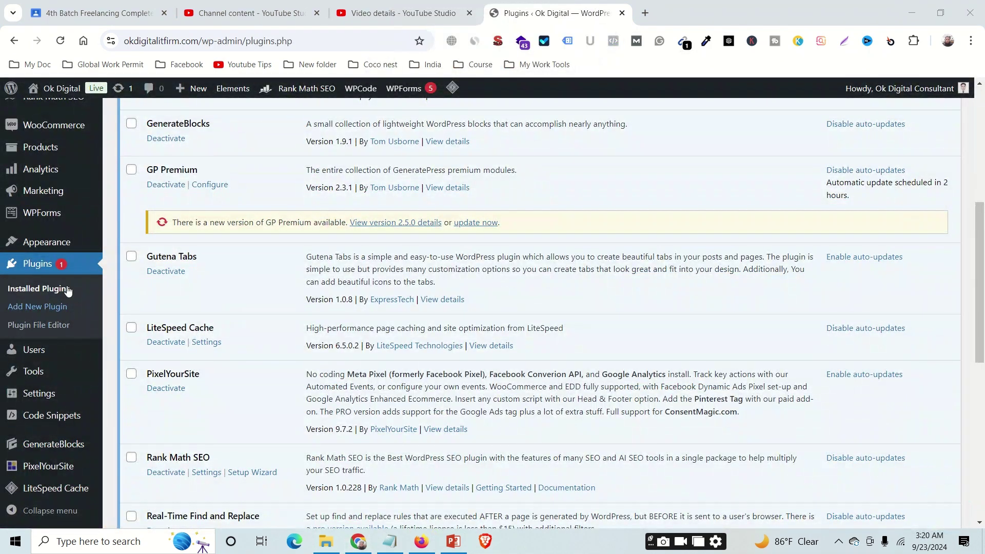
scroll(97, 256, "up", 2)
mouse_move(98, 252)
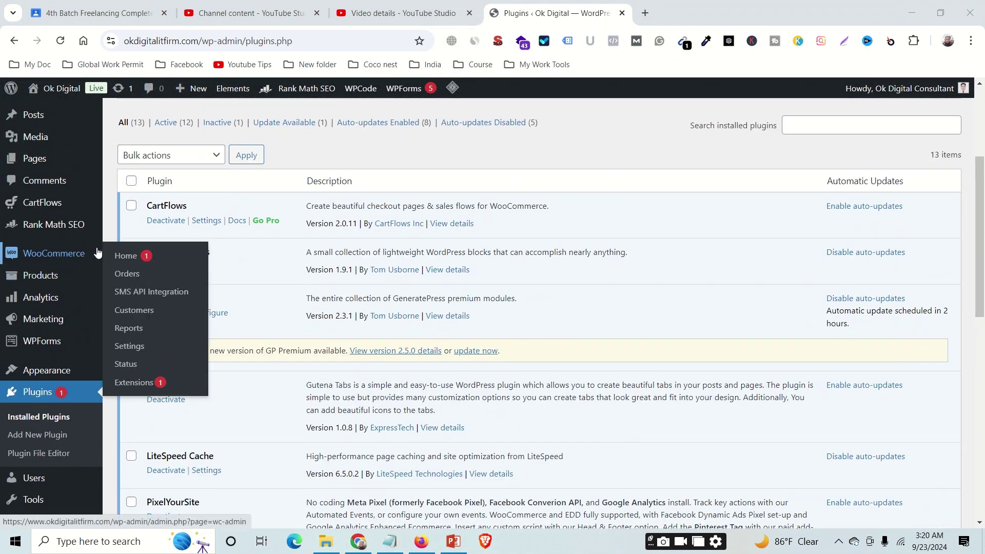
scroll(194, 319, "down", 3)
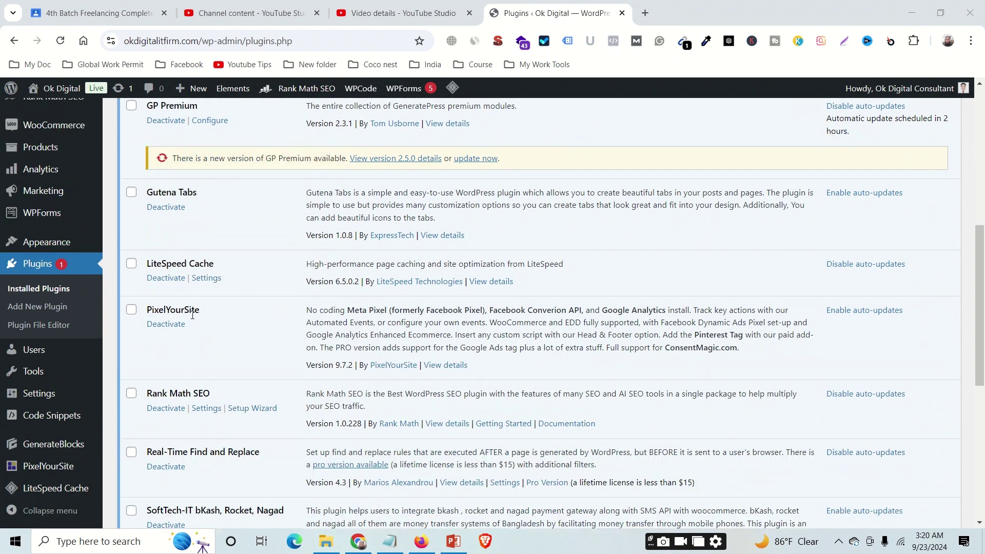
scroll(193, 315, "down", 1)
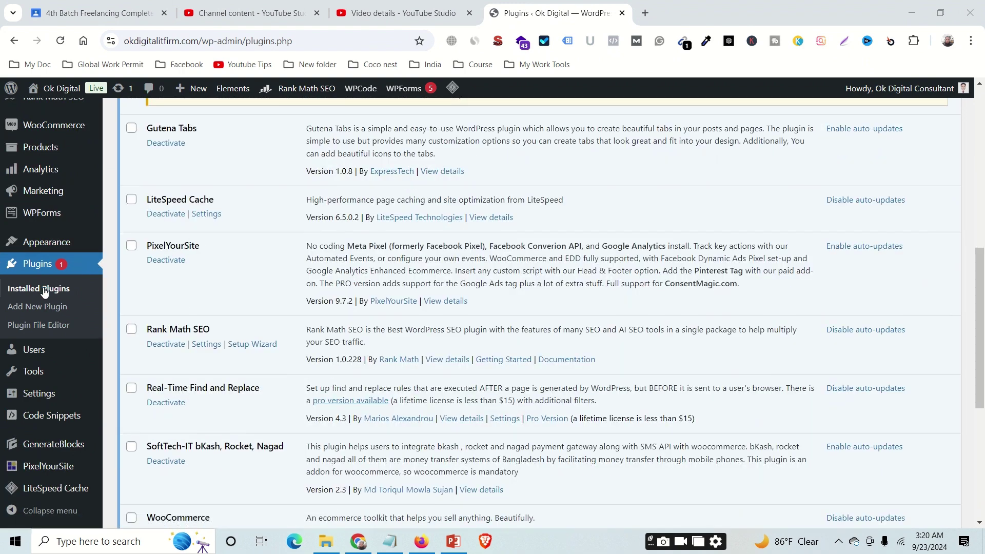
Open PixelYourSite's Meta Pixel settings in WordPress and select the Meta Pixel ID value.
left_click(36, 466)
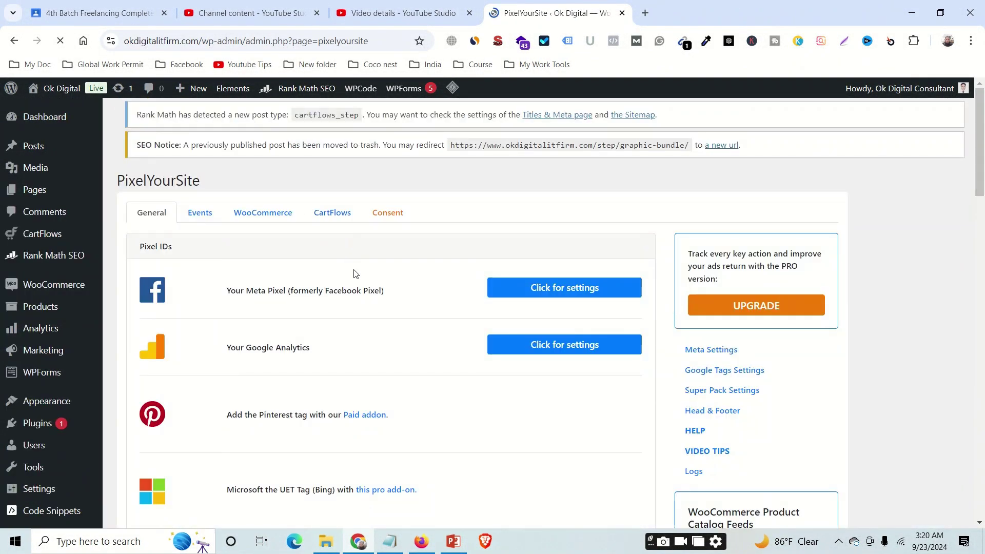
left_click(512, 312)
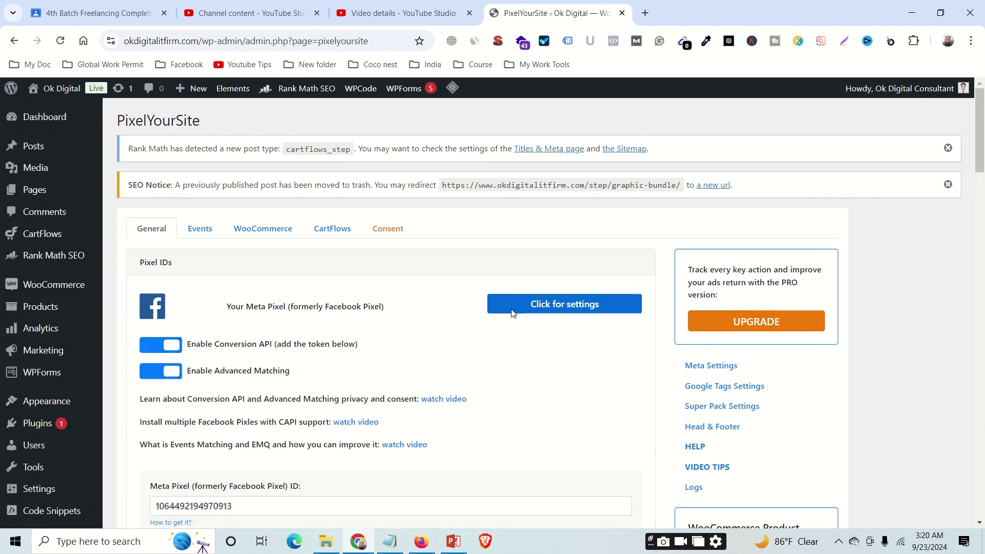
scroll(303, 382, "down", 3)
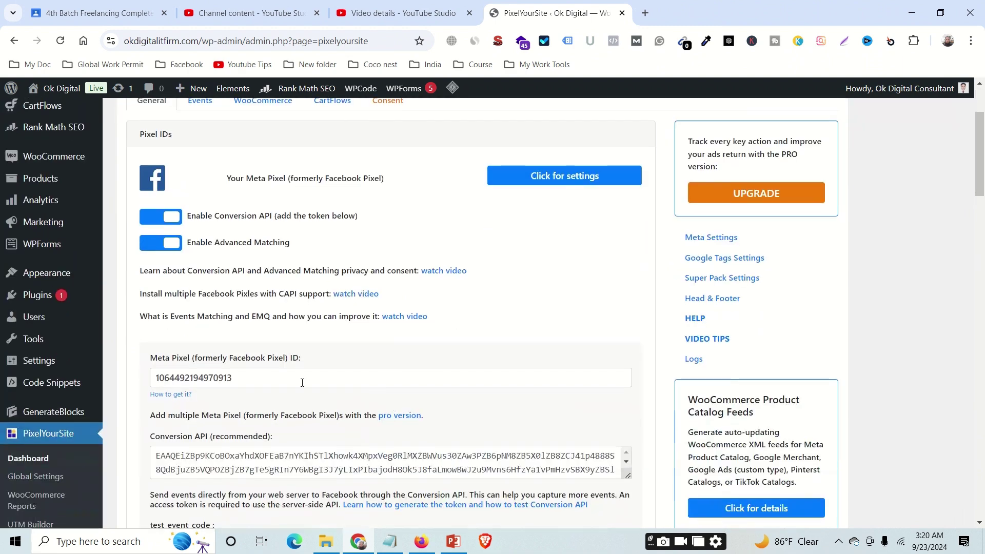
left_click_drag(260, 382, 148, 380)
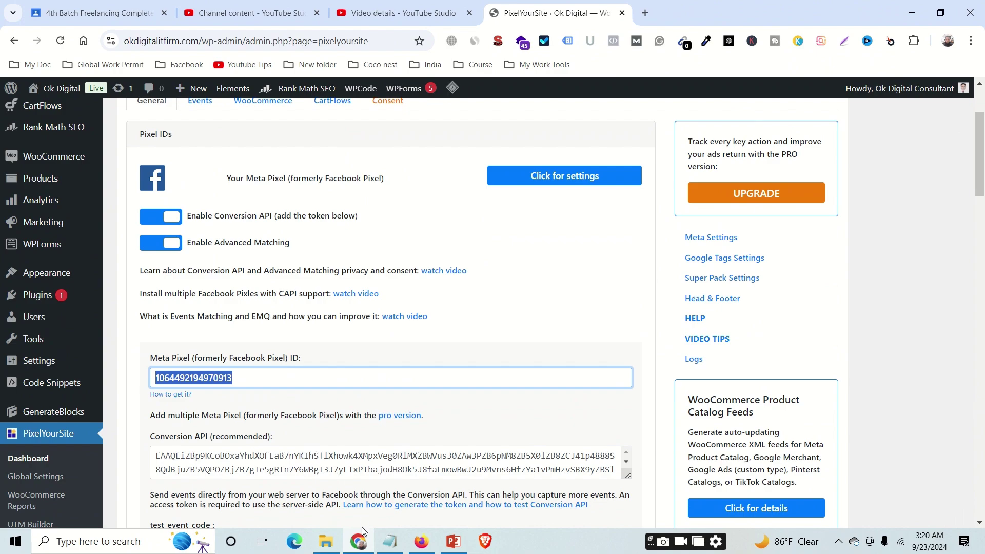
Return to the dataset's settings in Firefox and compare its Dataset ID with the PixelYourSite pixel ID in Chrome.
left_click(422, 541)
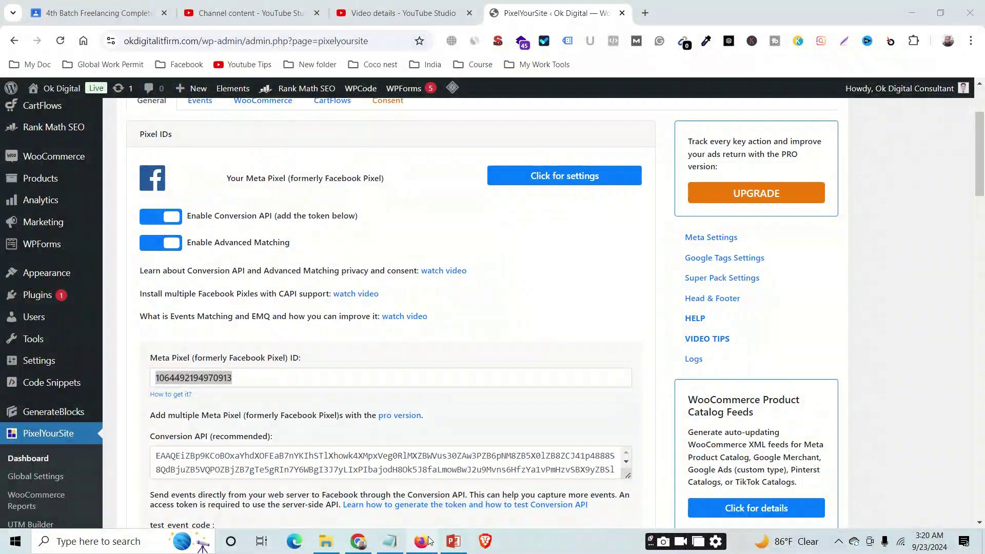
left_click(433, 480)
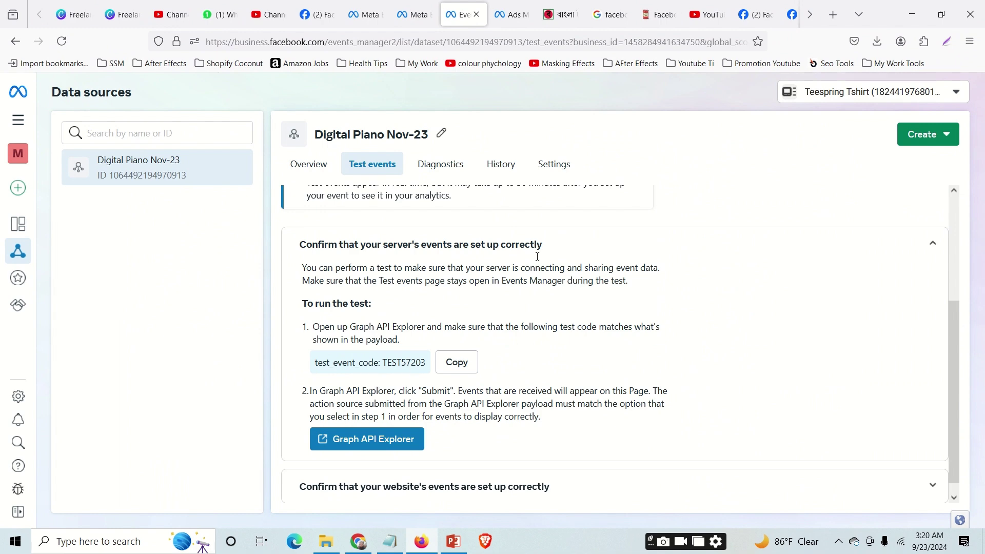
left_click(545, 164)
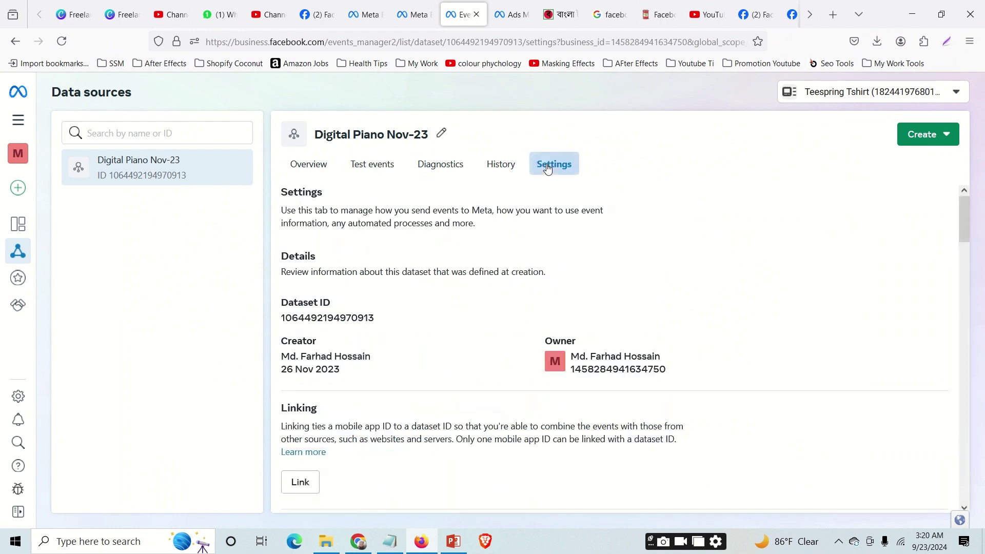
left_click(357, 543)
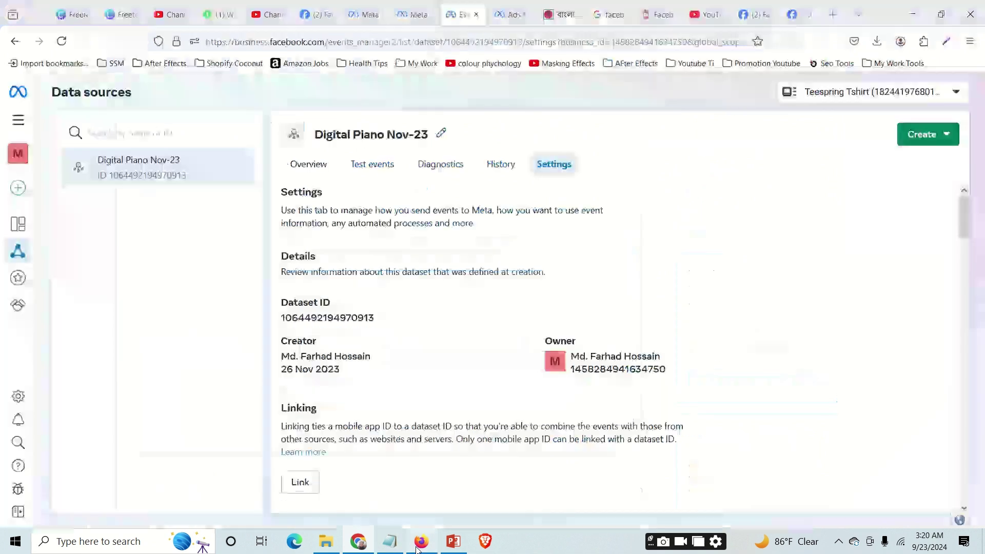
left_click(420, 542)
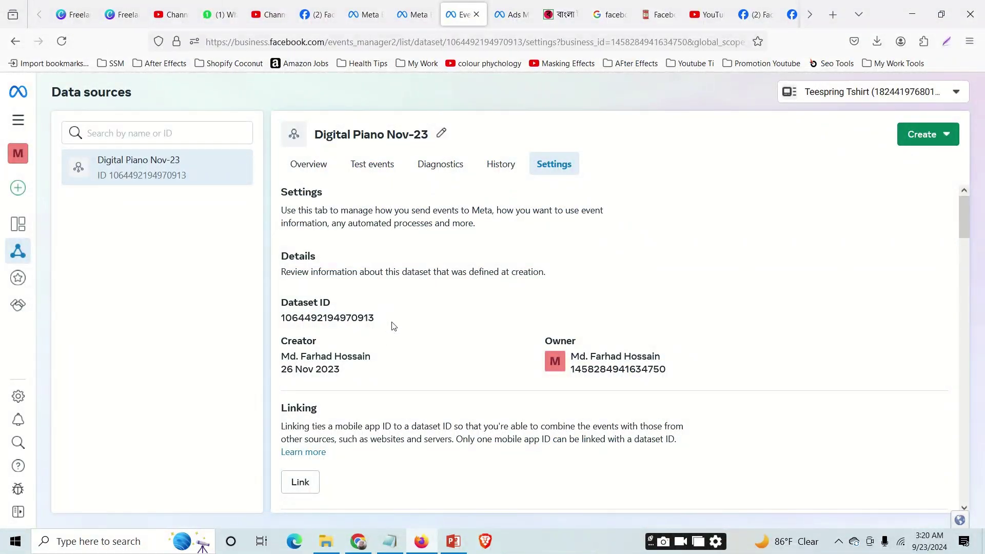
left_click_drag(394, 327, 281, 319)
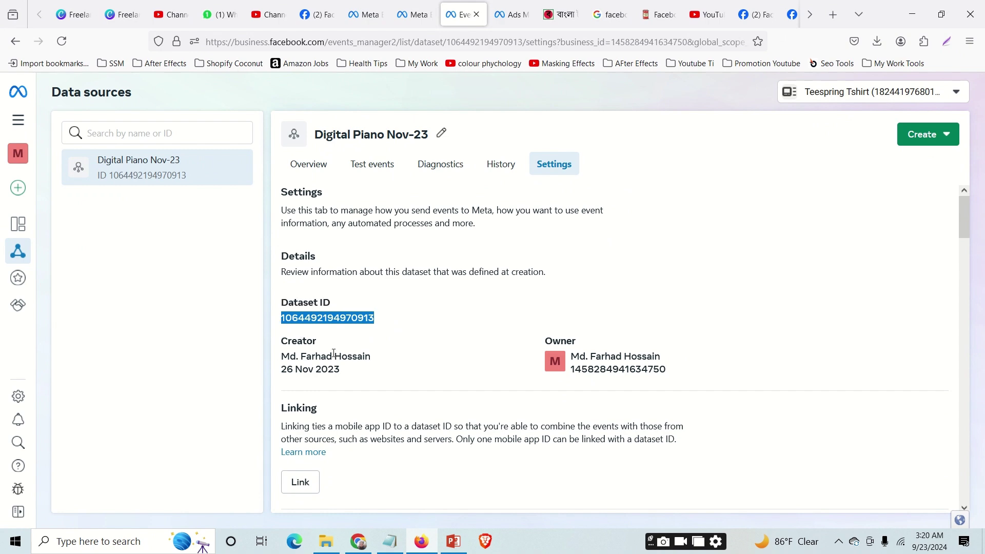
left_click(358, 541)
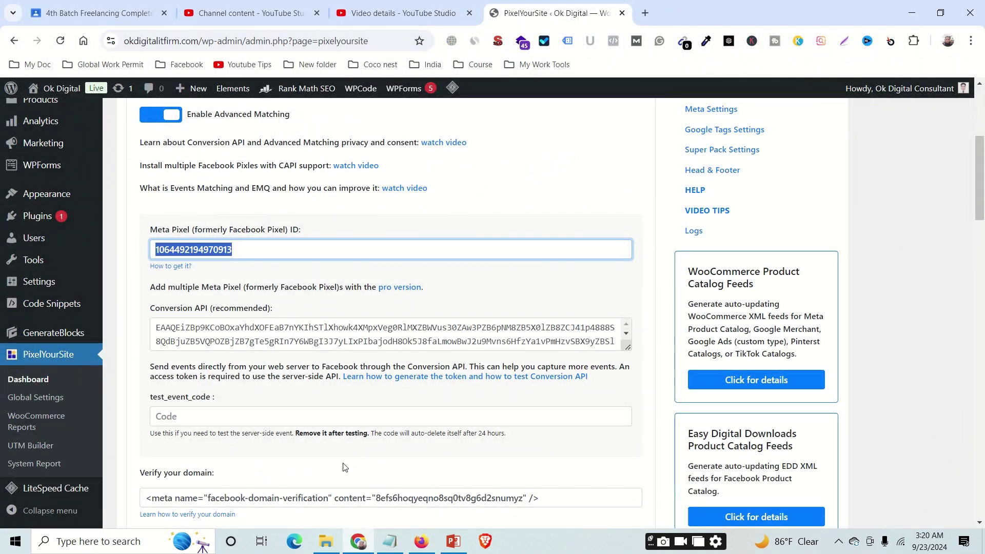
left_click(421, 541)
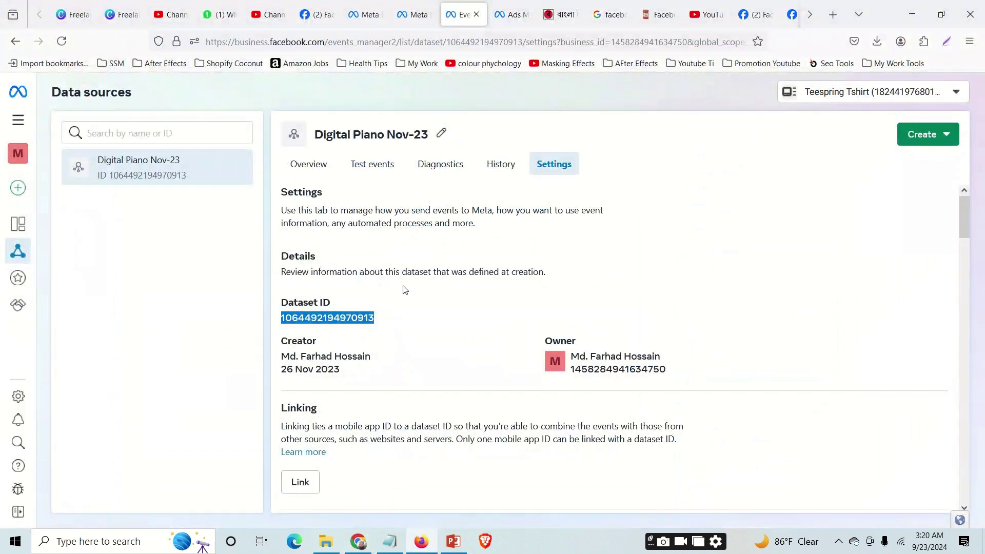
Review the dataset settings down to Conversions API, and view and close the Conversions API Gateway hosting options.
scroll(410, 270, "down", 8)
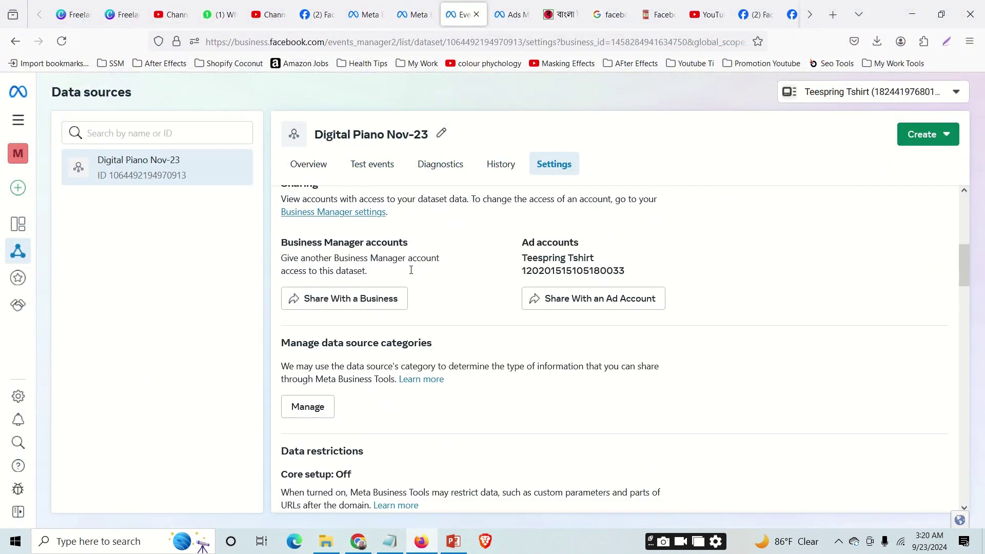
scroll(410, 274, "down", 9)
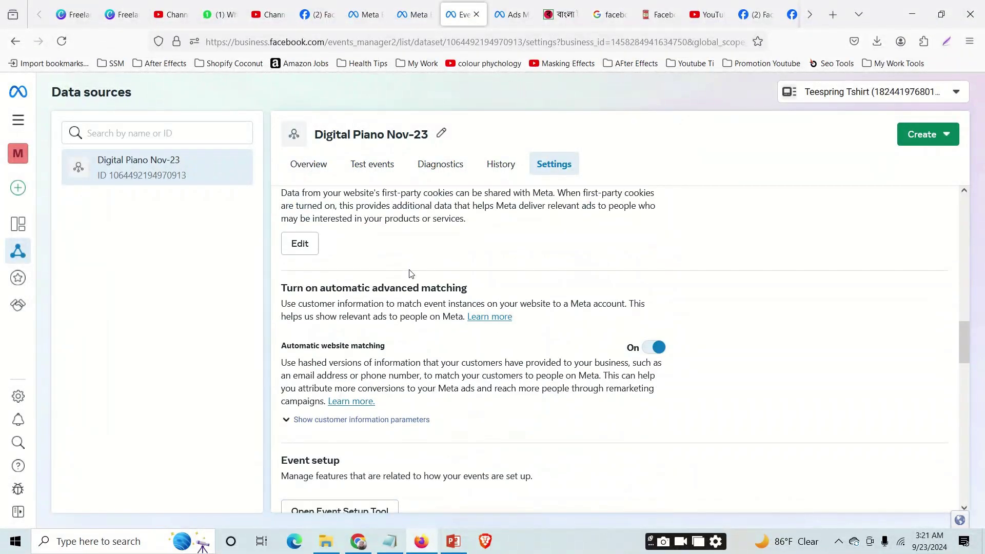
scroll(410, 274, "down", 3)
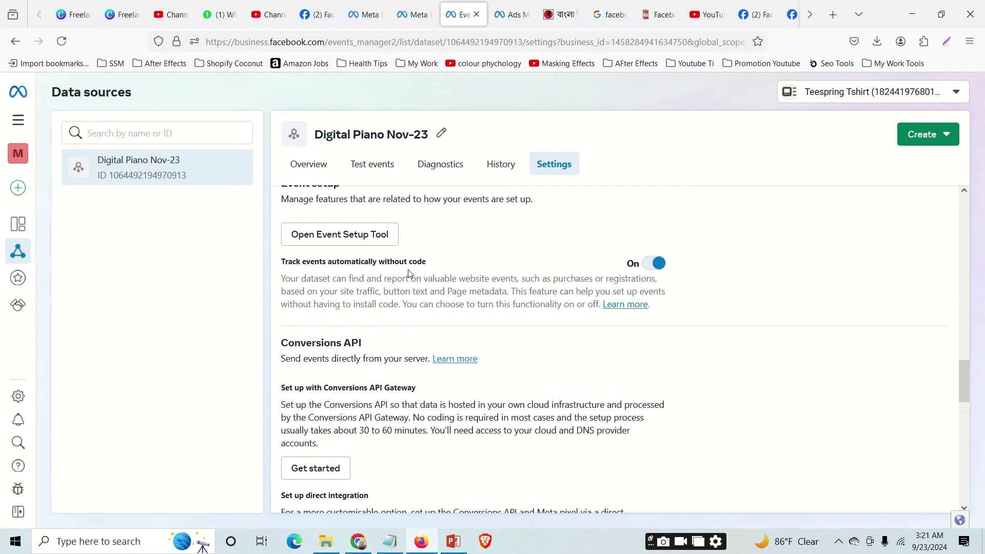
scroll(409, 273, "down", 2)
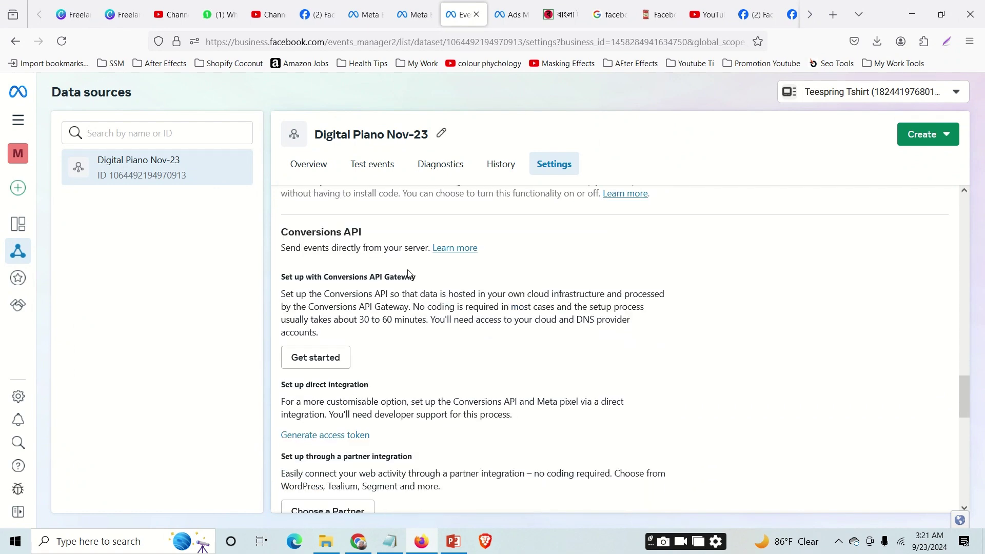
left_click(315, 358)
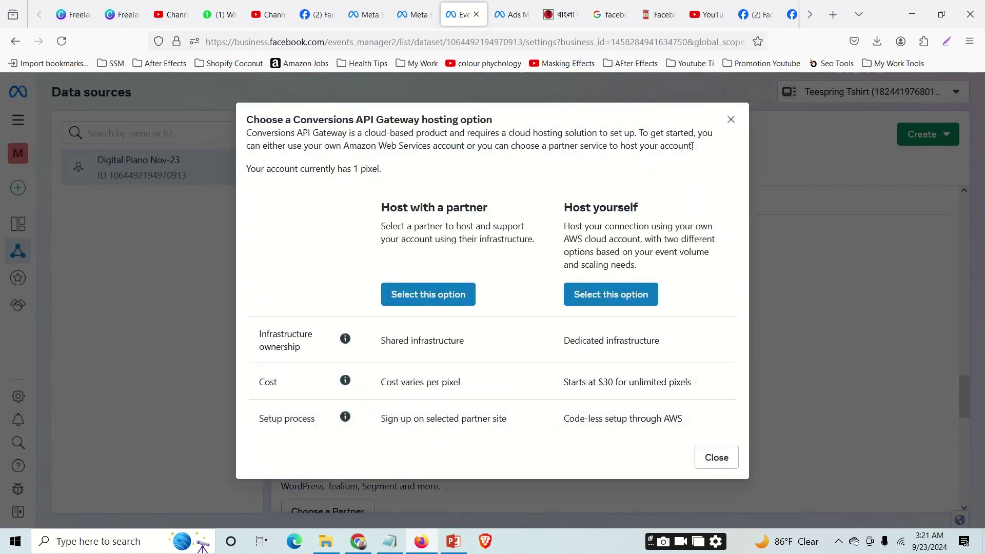
left_click(730, 121)
Generate a Conversions API access token for direct integration and copy it to the clipboard.
scroll(497, 322, "down", 3)
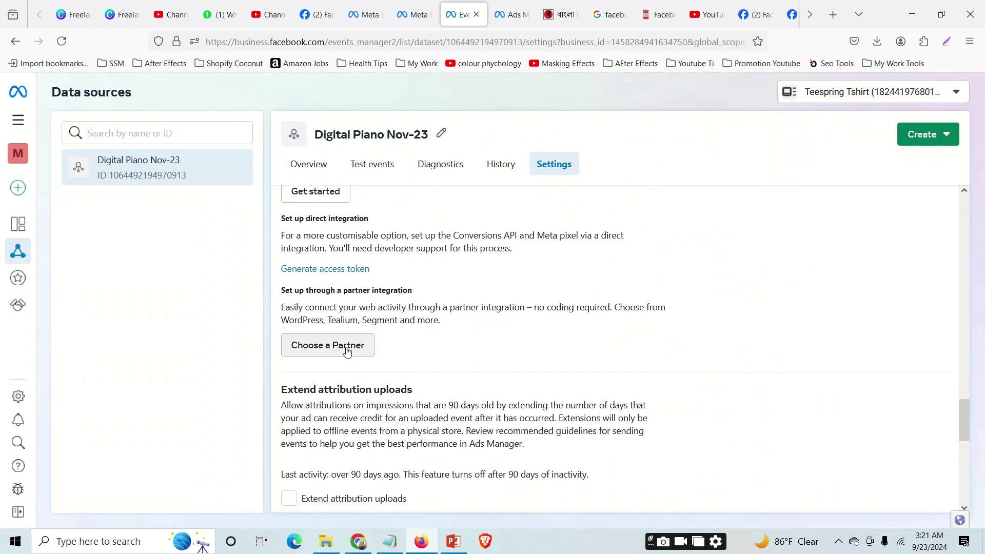
left_click(340, 268)
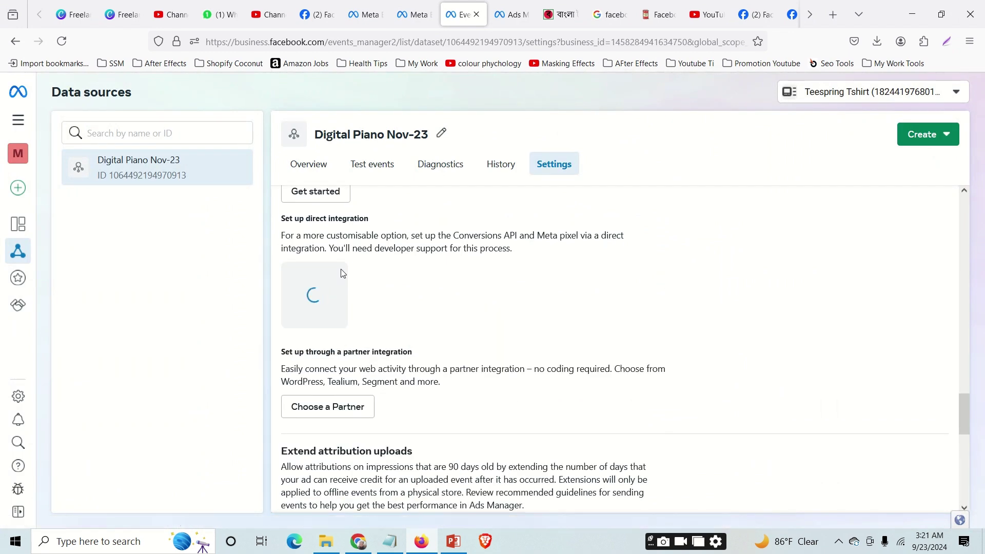
scroll(310, 402, "up", 2)
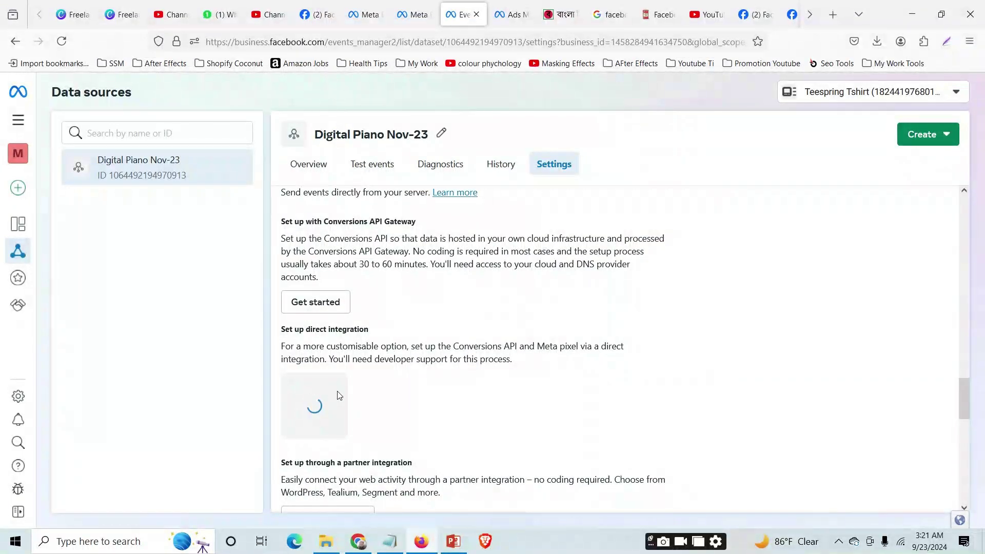
mouse_move(315, 435)
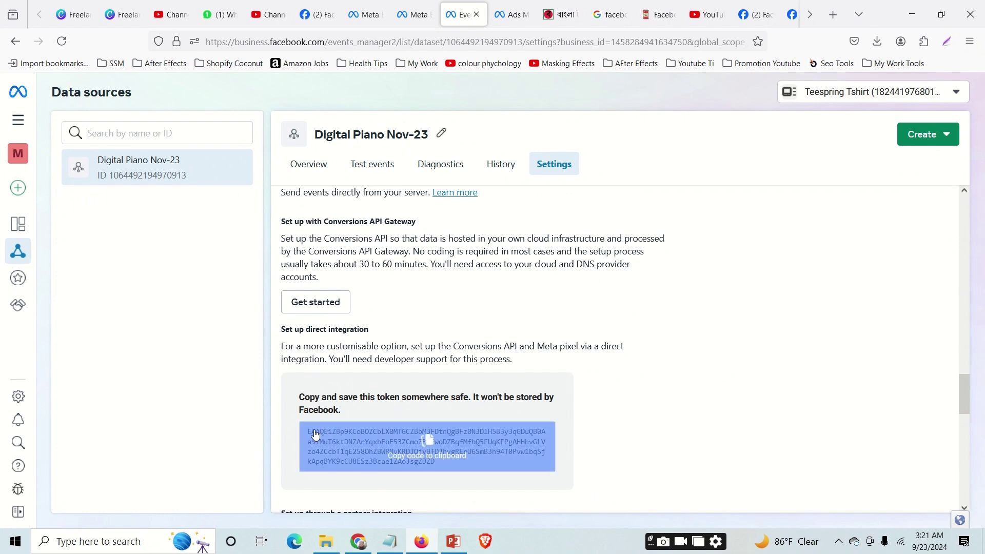
left_click(427, 461)
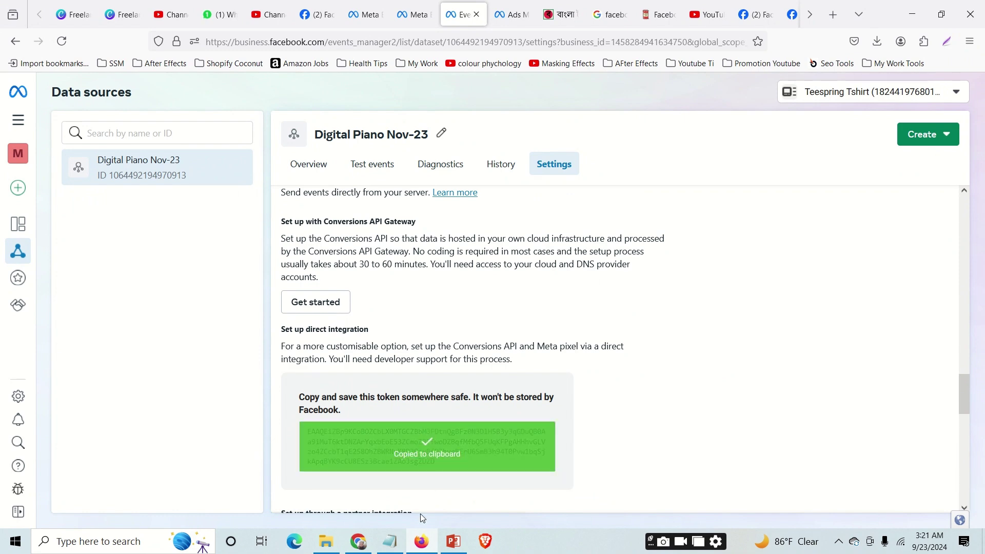
Switch to Chrome and review PixelYourSite's Meta Pixel ID and Conversion API token fields, continuing down to the save option.
left_click(365, 545)
double_click(194, 249)
mouse_move(255, 327)
left_mouse_down()
mouse_move(618, 331)
mouse_move(243, 342)
left_mouse_up()
left_click(481, 313)
scroll(359, 336, "down", 5)
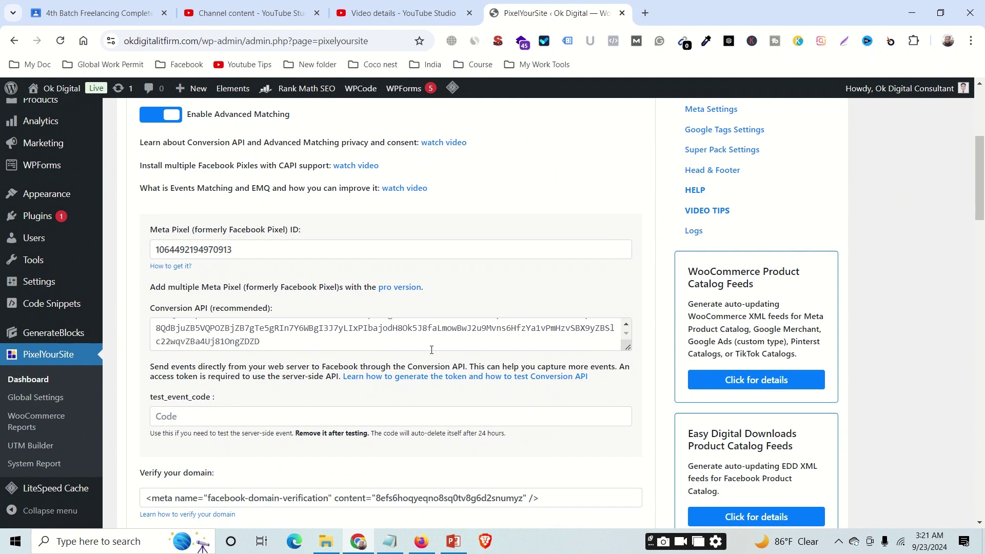
scroll(315, 391, "down", 20)
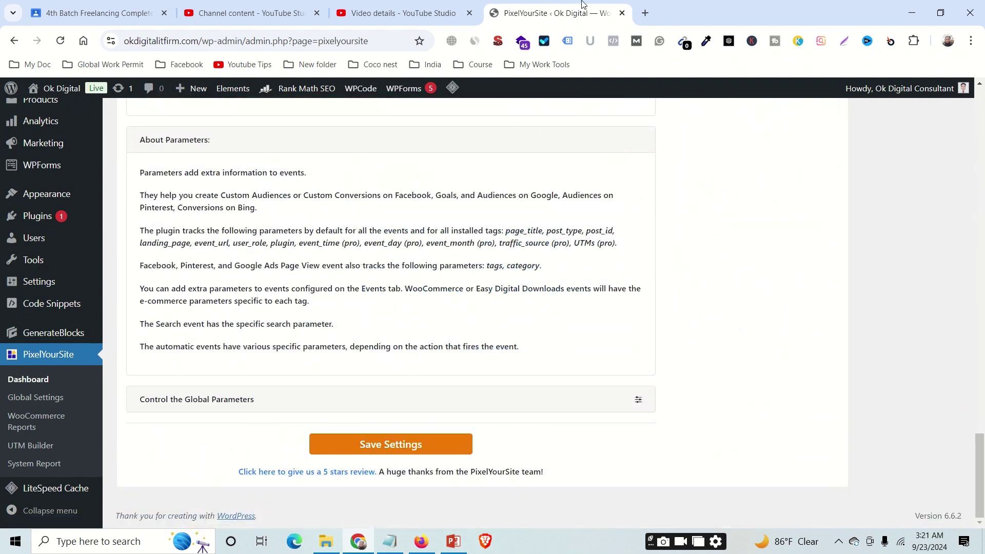
Open the okdigitalitfirm.com homepage in a new Chrome tab and check its pixel with the pixel helper extension.
left_click(645, 13)
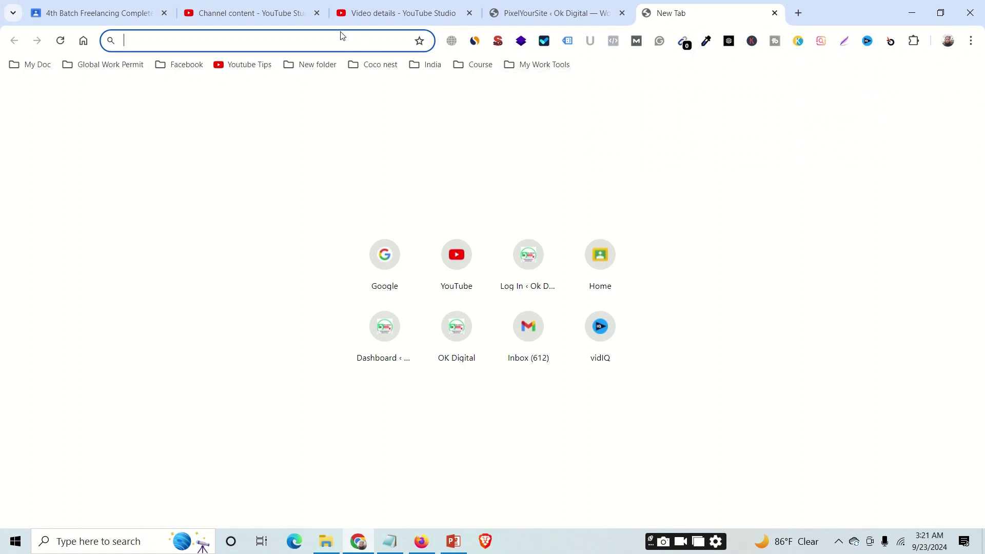
type("ok")
key("Right")
key("BackSpace")
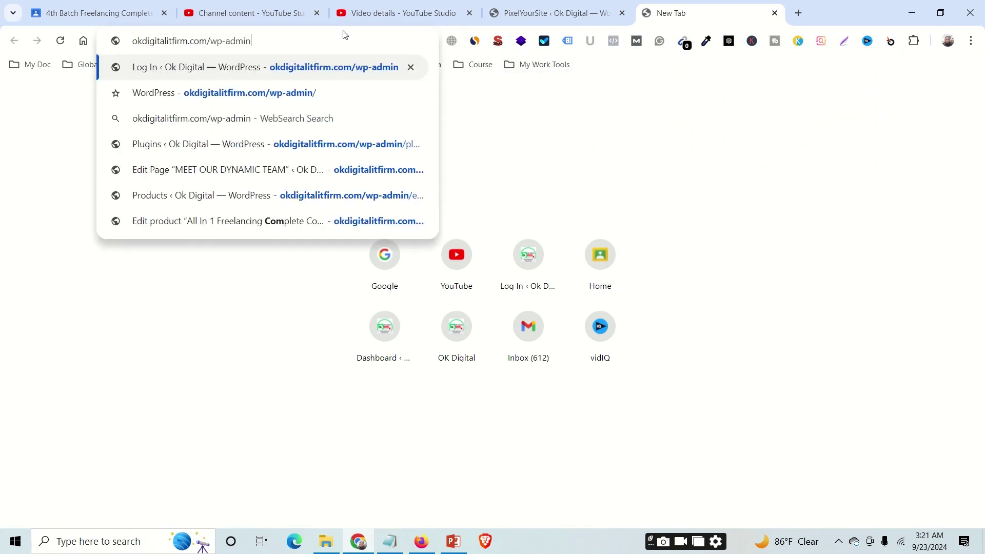
key("BackSpace")
key("BackSpace")
key("BackSpace")
key("BackSpace")
key("BackSpace")
key("BackSpace")
key("BackSpace")
key("BackSpace")
key("Return")
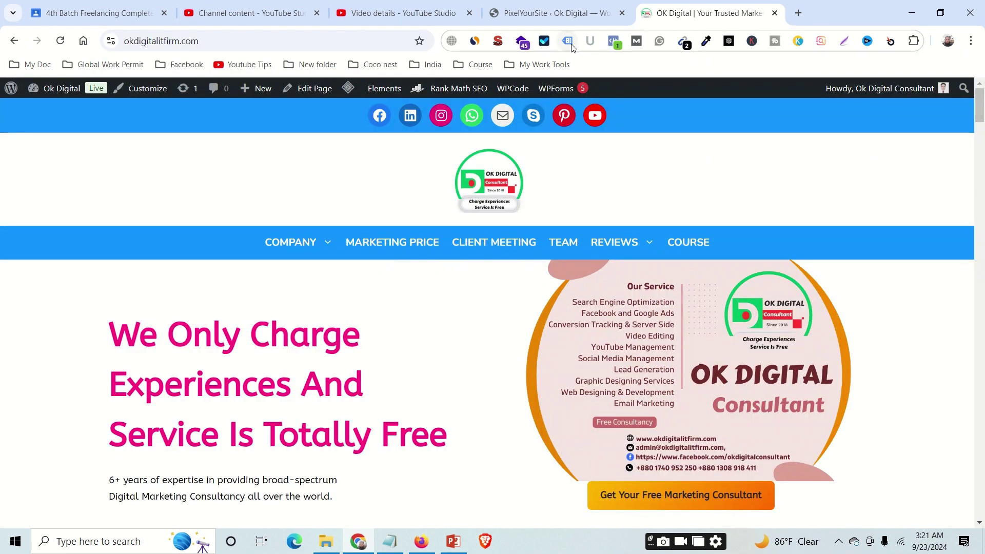
left_click(613, 41)
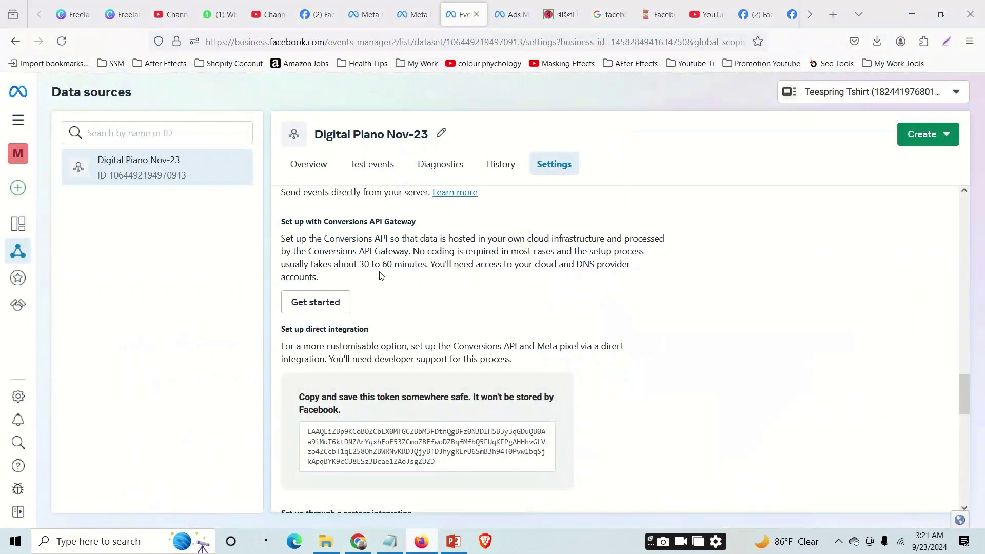
Return to Firefox and switch from Events Manager to the 23.09.24 New Leads ad draft in Ads Manager.
left_click(426, 446)
right_click(421, 541)
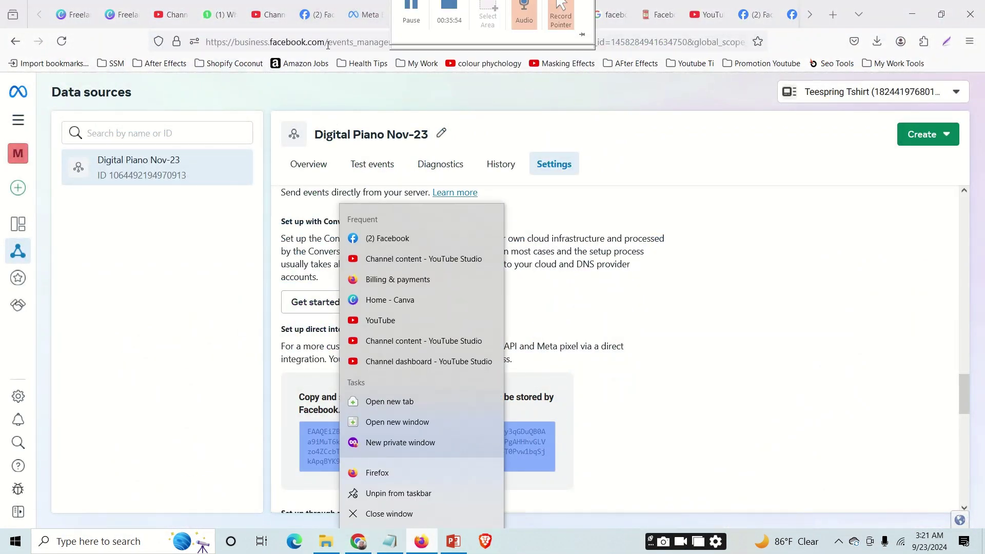
left_click(506, 21)
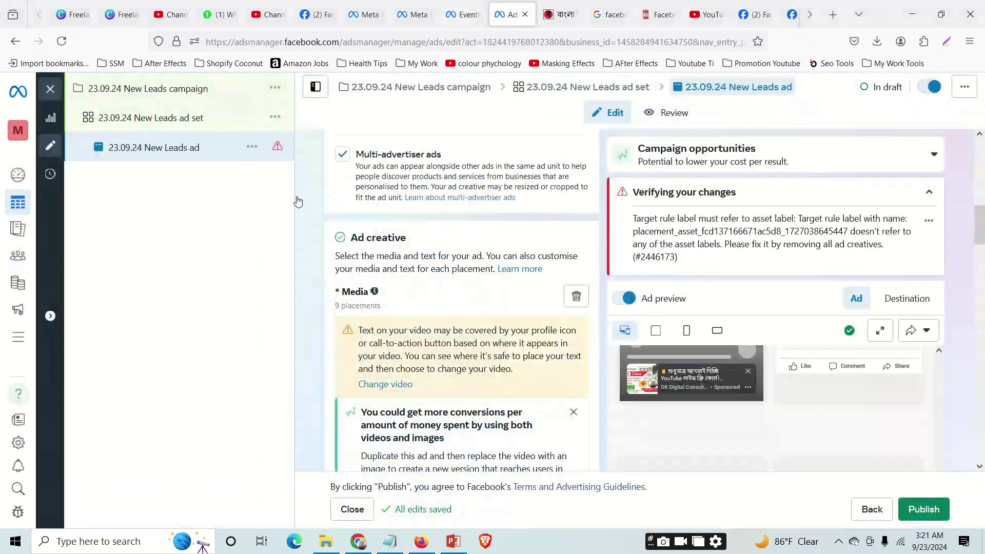